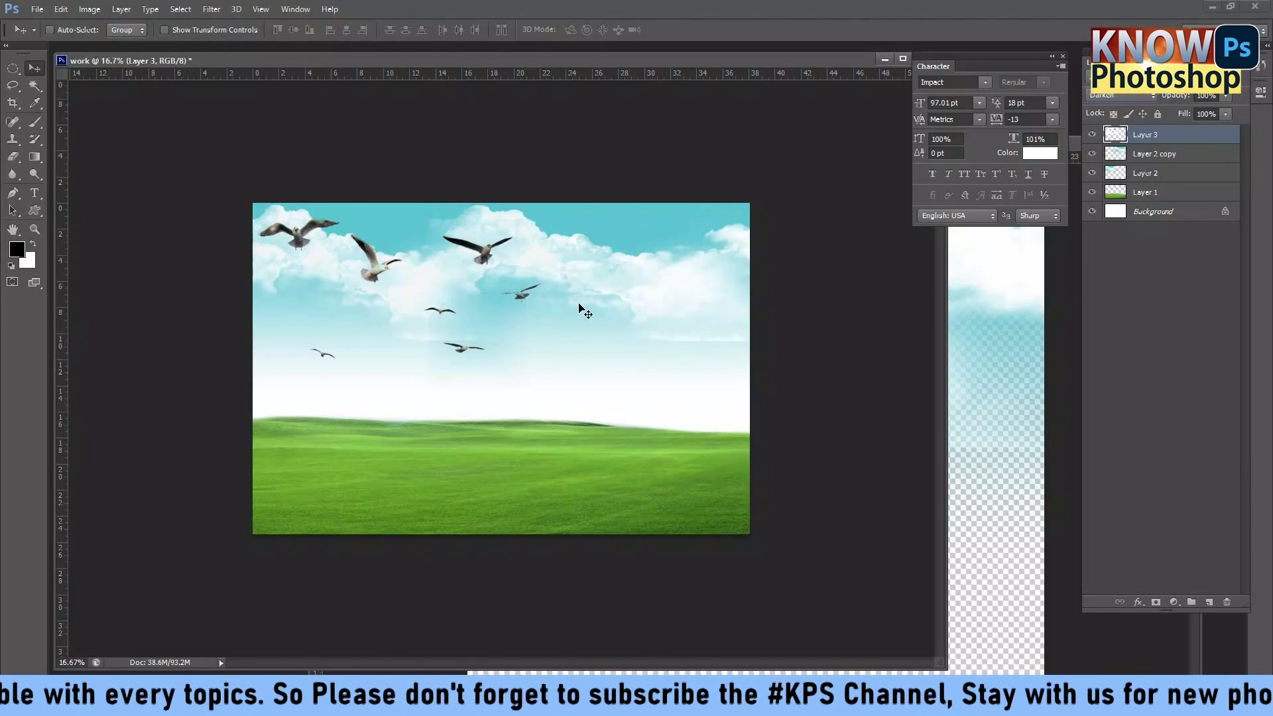
Step: Put the birds layer (Layer 3) into Free Transform for resizing
{"action": "key", "text": "ctrl+t"}
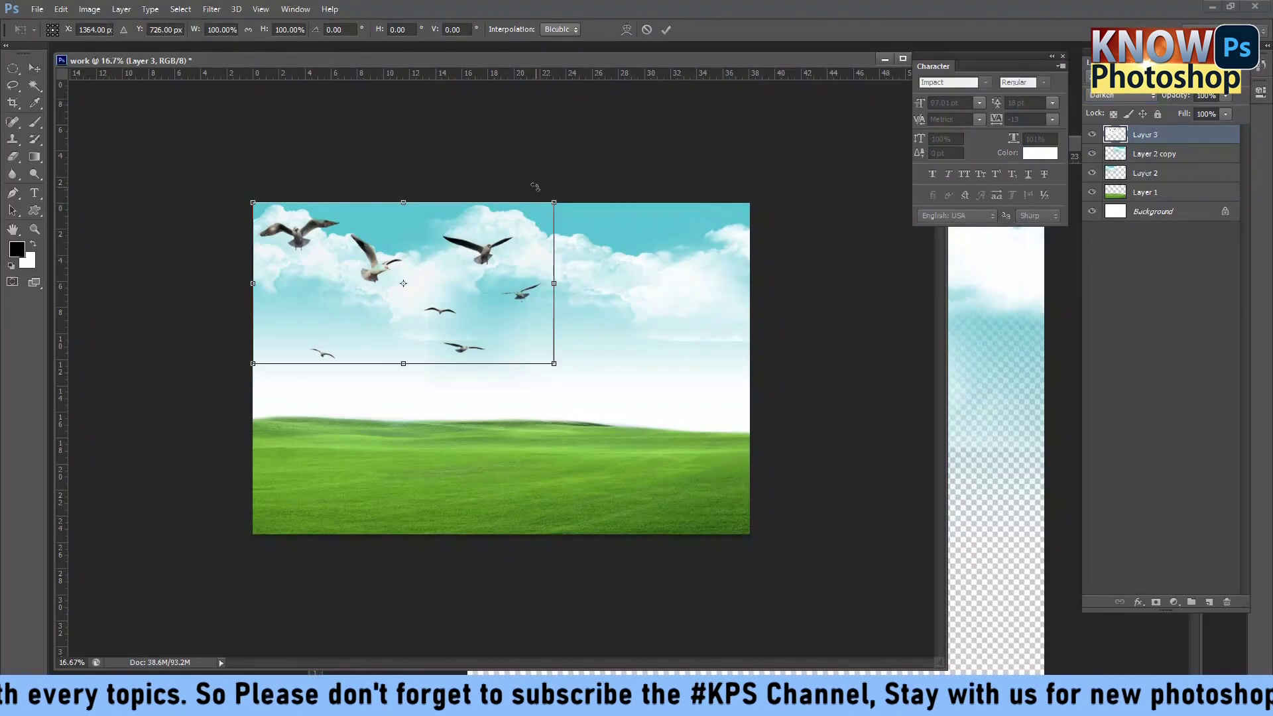
Step: Scale the flock of birds down to about 69%, nudge it upward, and apply
{"action": "left_click_drag", "start_coordinate": [553, 201], "coordinate": [461, 250]}
{"action": "mouse_move", "coordinate": [412, 296]}
{"action": "left_mouse_down"}
{"action": "mouse_move", "coordinate": [411, 275]}
{"action": "mouse_move", "coordinate": [618, 305]}
{"action": "left_mouse_up"}
{"action": "key", "text": "Return"}
Step: Duplicate the birds onto the right side of the sky and flip the copy horizontally
{"action": "key", "text": "ctrl+j"}
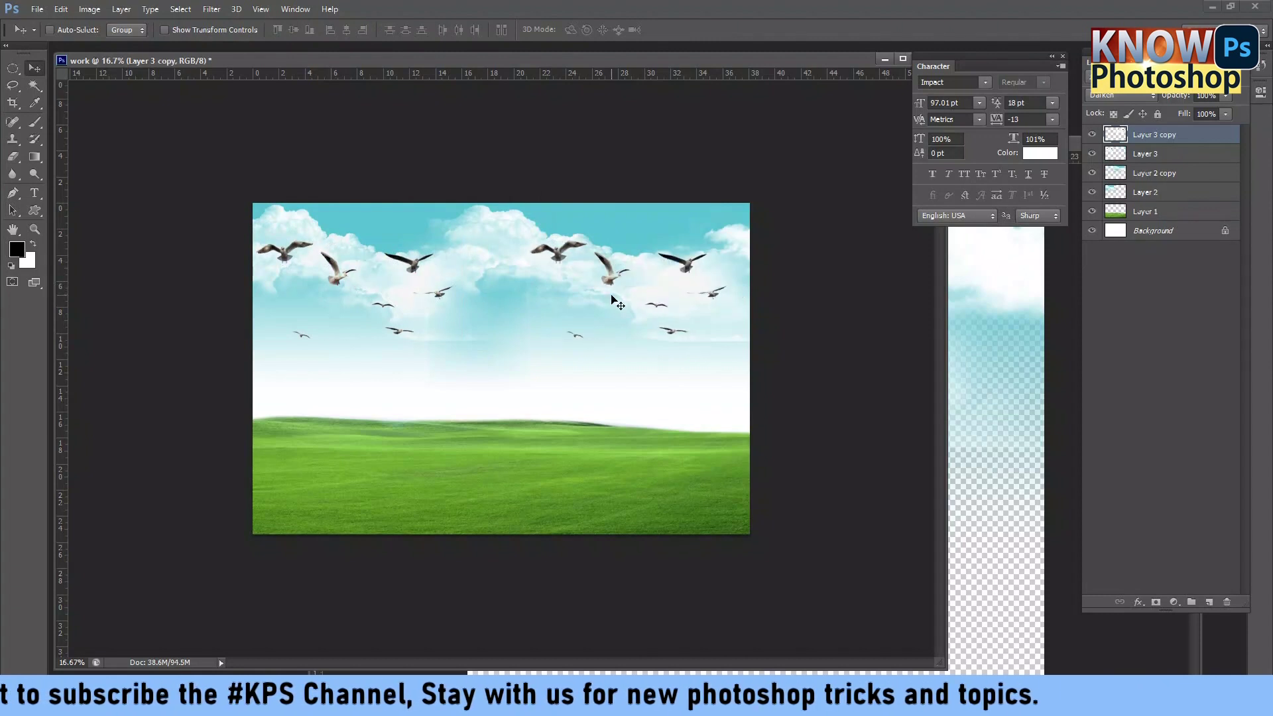
{"action": "key", "text": "ctrl+t"}
{"action": "right_click", "coordinate": [613, 298]}
{"action": "left_click", "coordinate": [670, 533]}
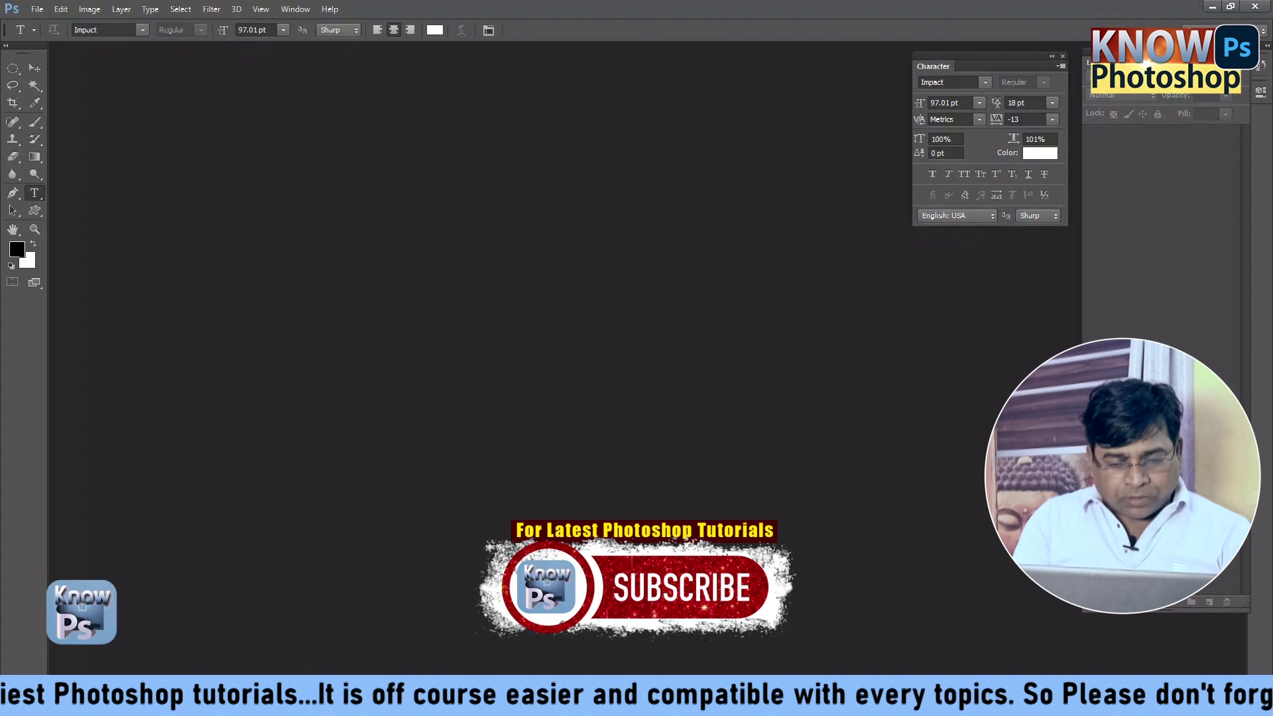
Step: Launch Google Chrome from the Start menu search by typing 'goog'
{"action": "key", "text": "super"}
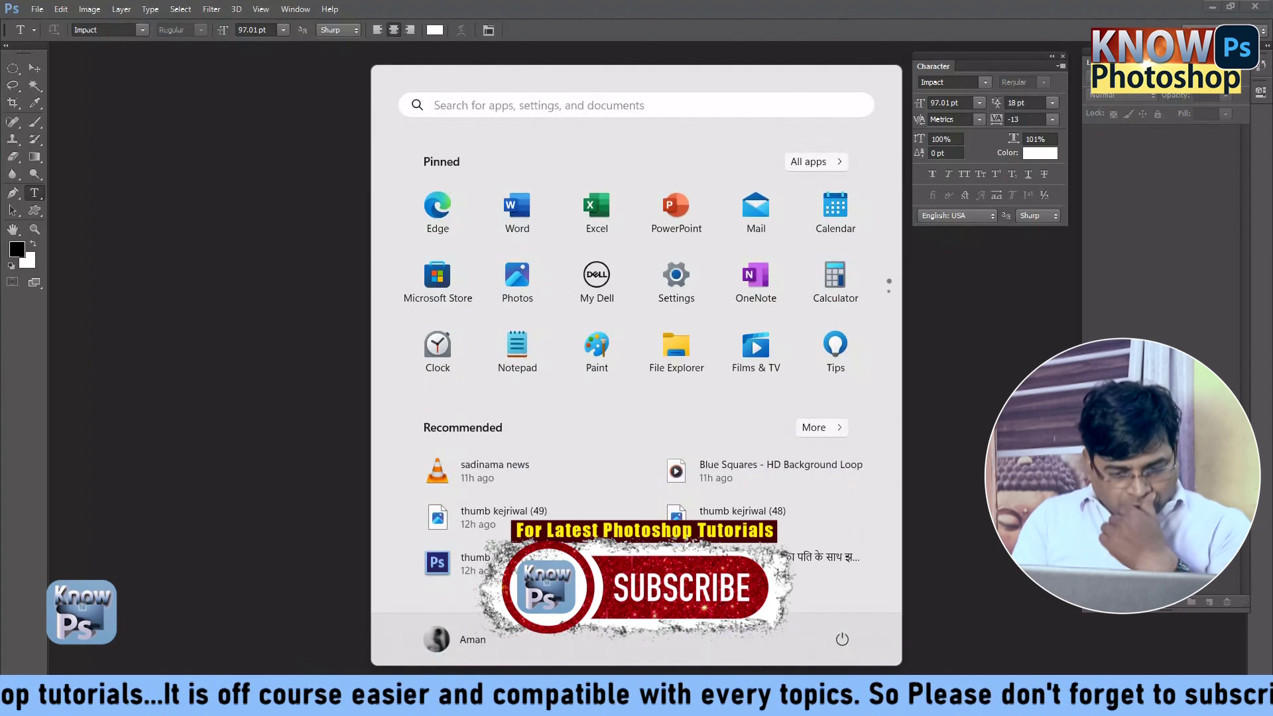
{"action": "left_click", "coordinate": [474, 106]}
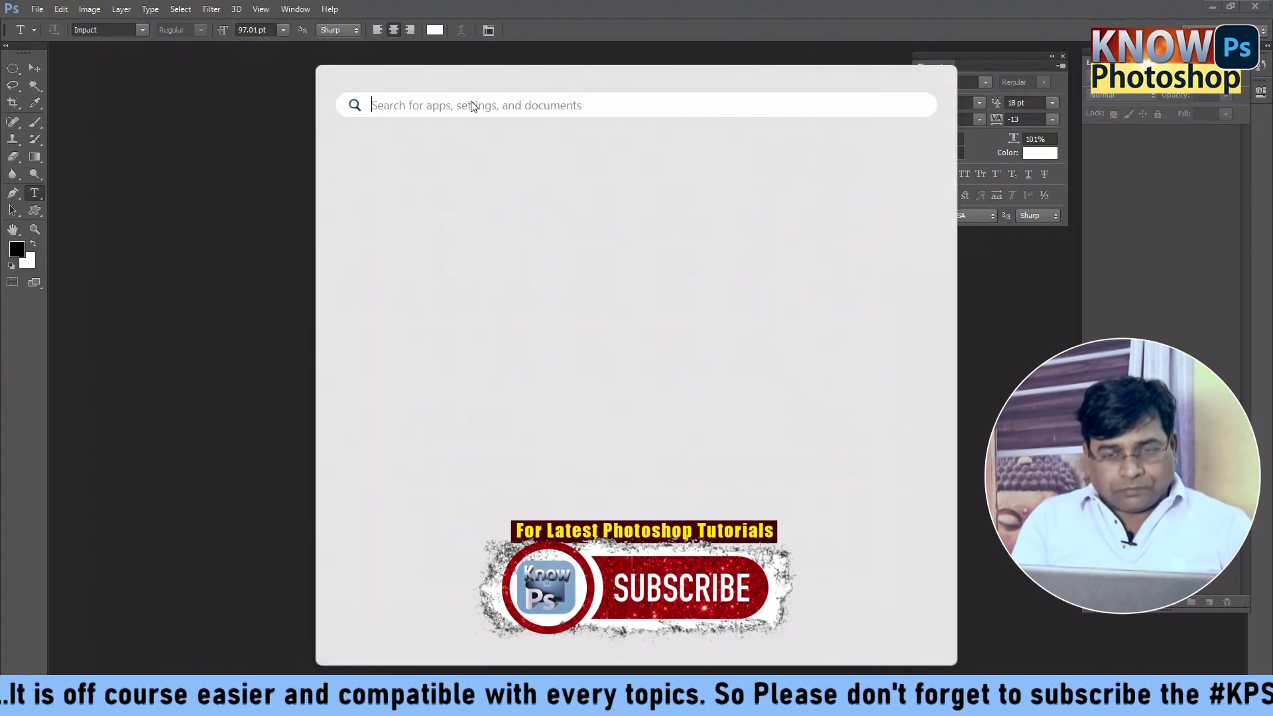
{"action": "type", "text": "goog"}
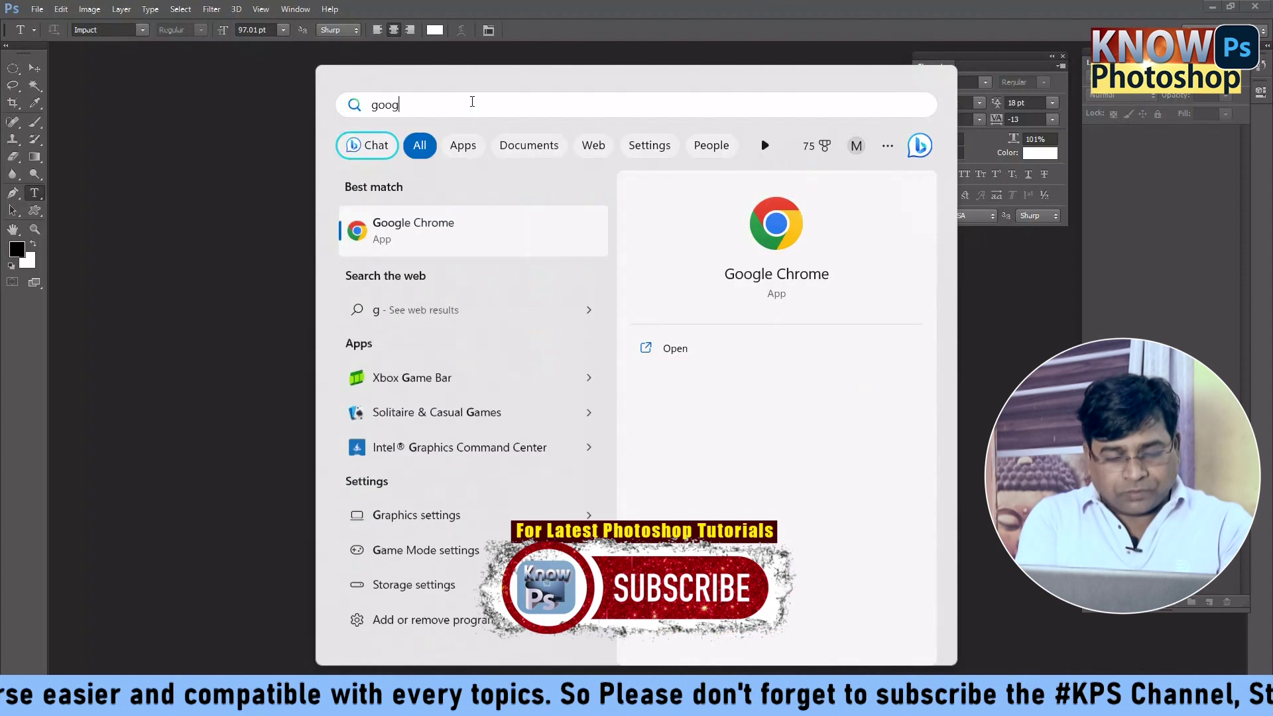
{"action": "key", "text": "Down"}
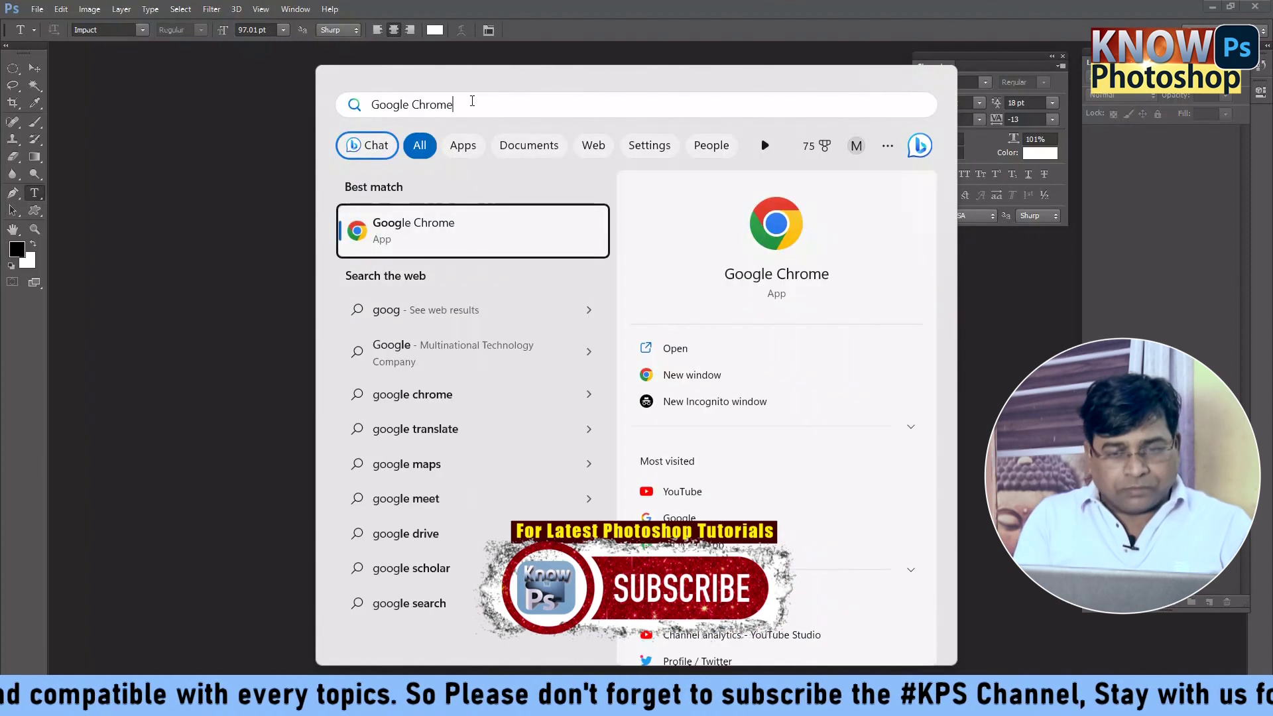
{"action": "key", "text": "Return"}
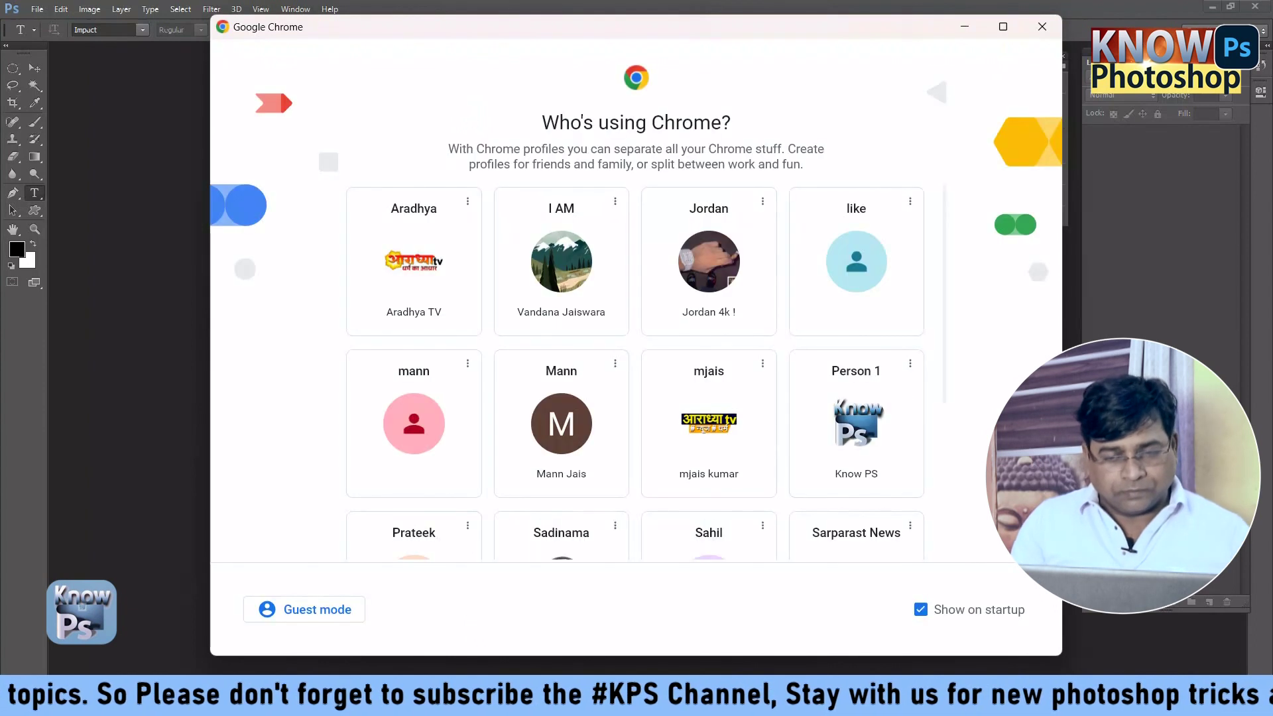
Step: Open Chrome with the Person 1 profile
{"action": "left_click", "coordinate": [863, 433]}
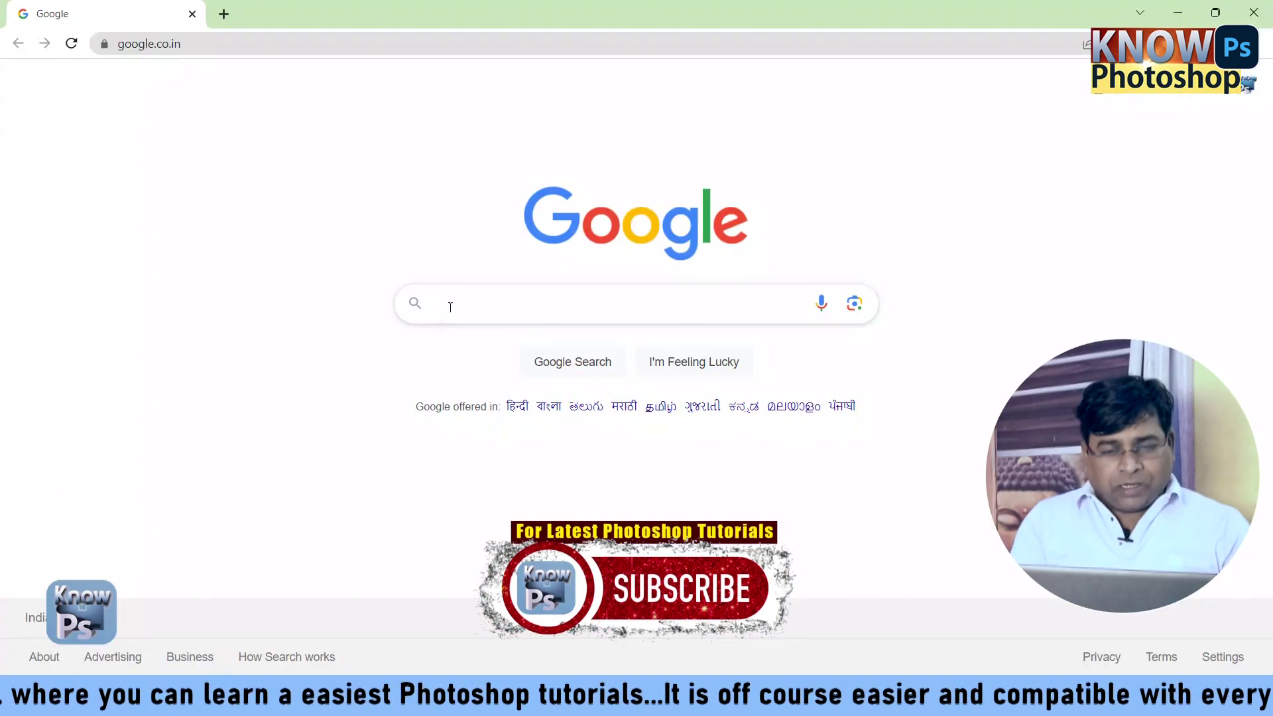
Step: Search Google for 'green field' and switch to the Images results
{"action": "left_click", "coordinate": [451, 307]}
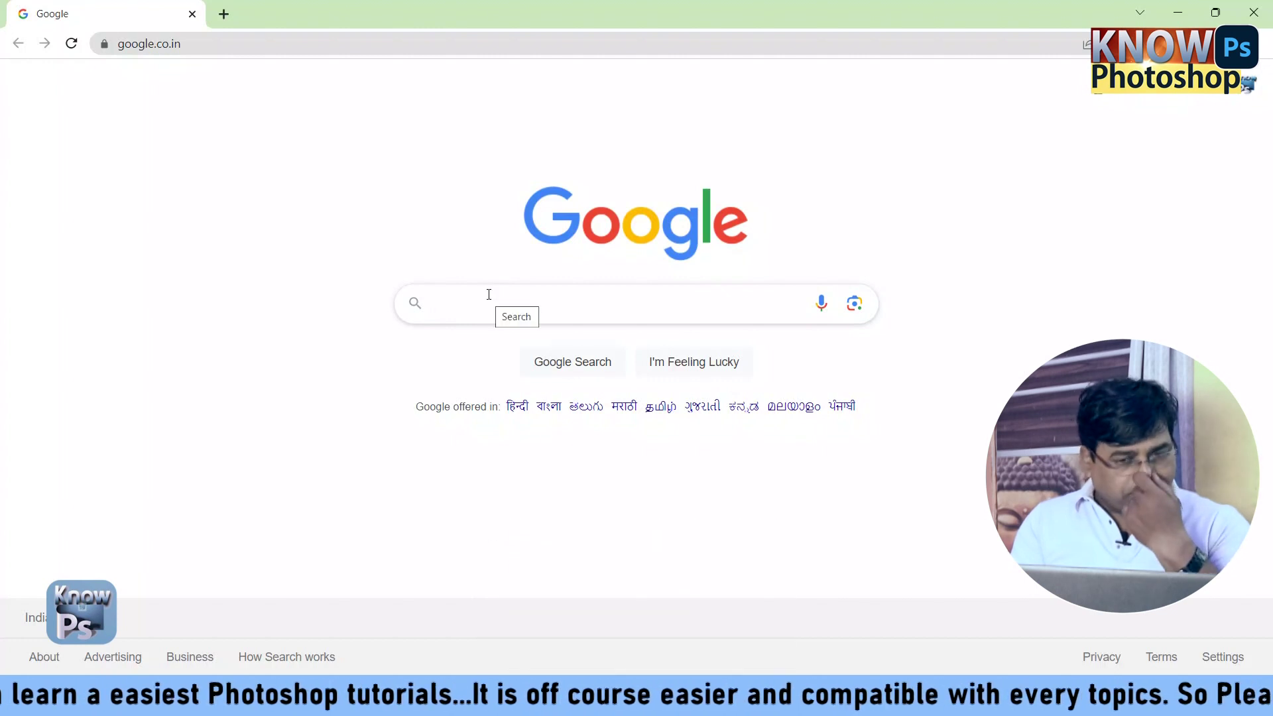
{"action": "left_click", "coordinate": [488, 295]}
{"action": "type", "text": "reen "}
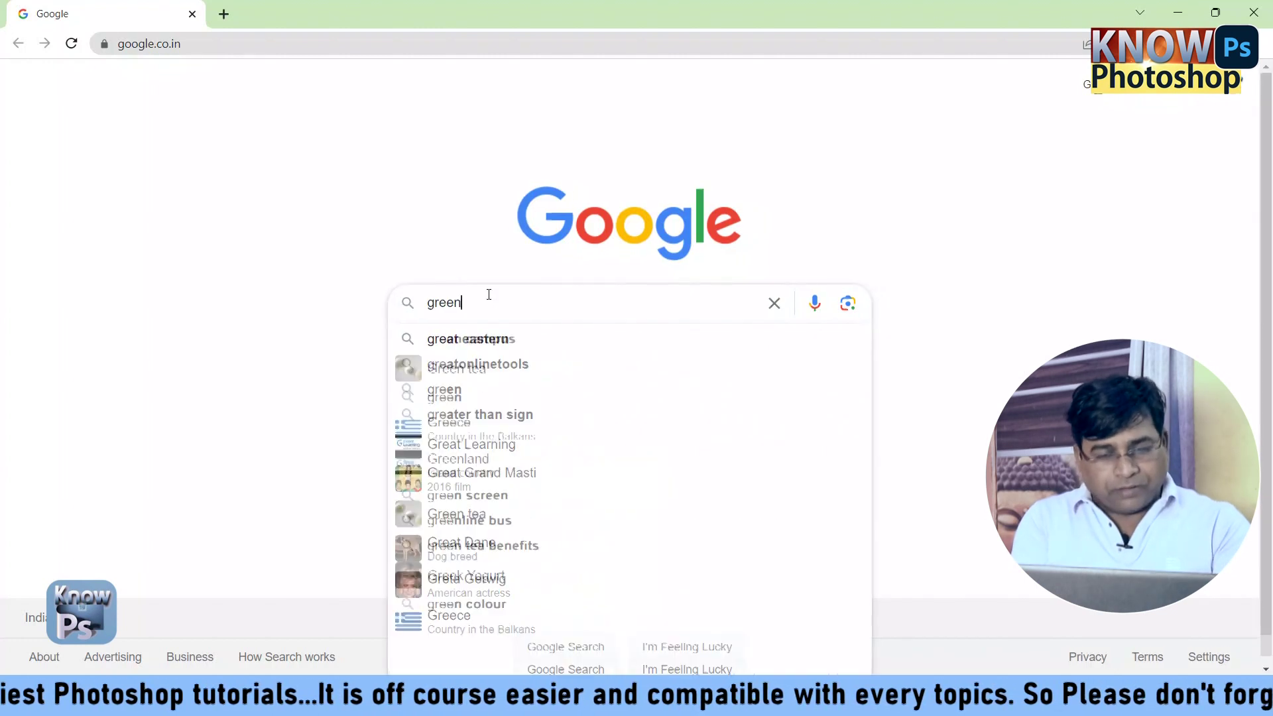
{"action": "type", "text": "f"}
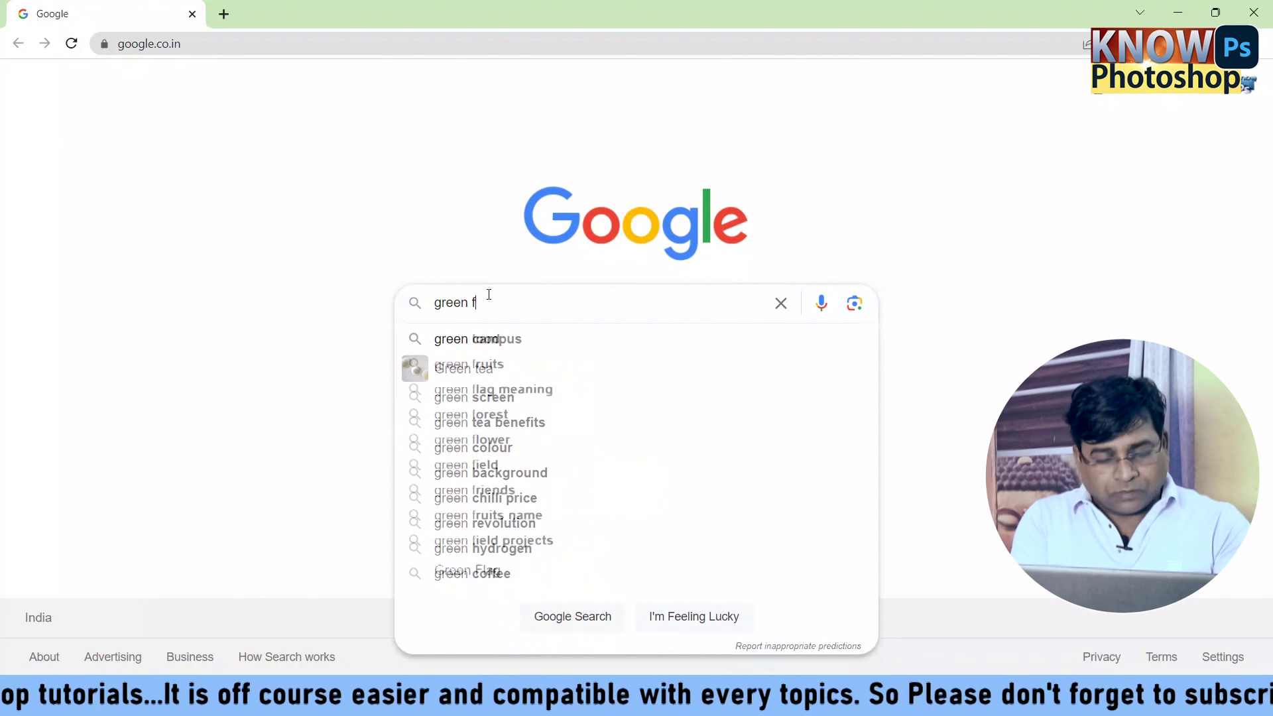
{"action": "type", "text": "ield"}
{"action": "key", "text": "Return"}
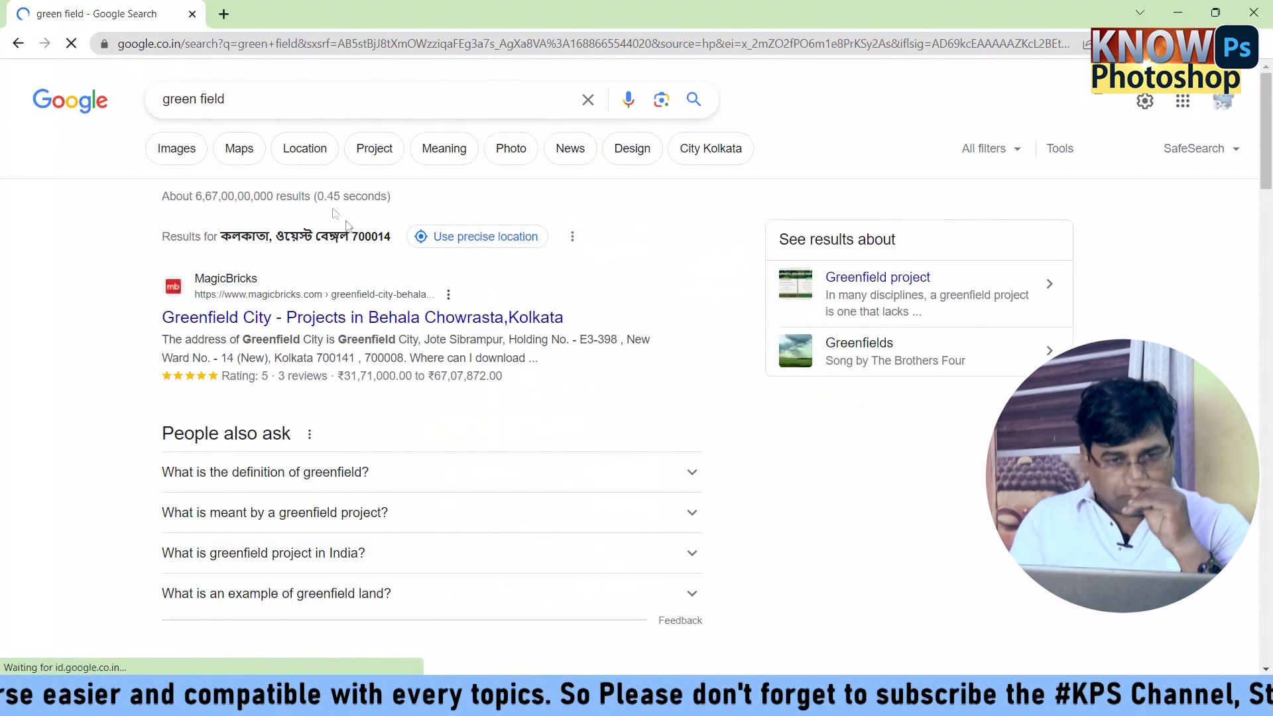
{"action": "left_click", "coordinate": [191, 160]}
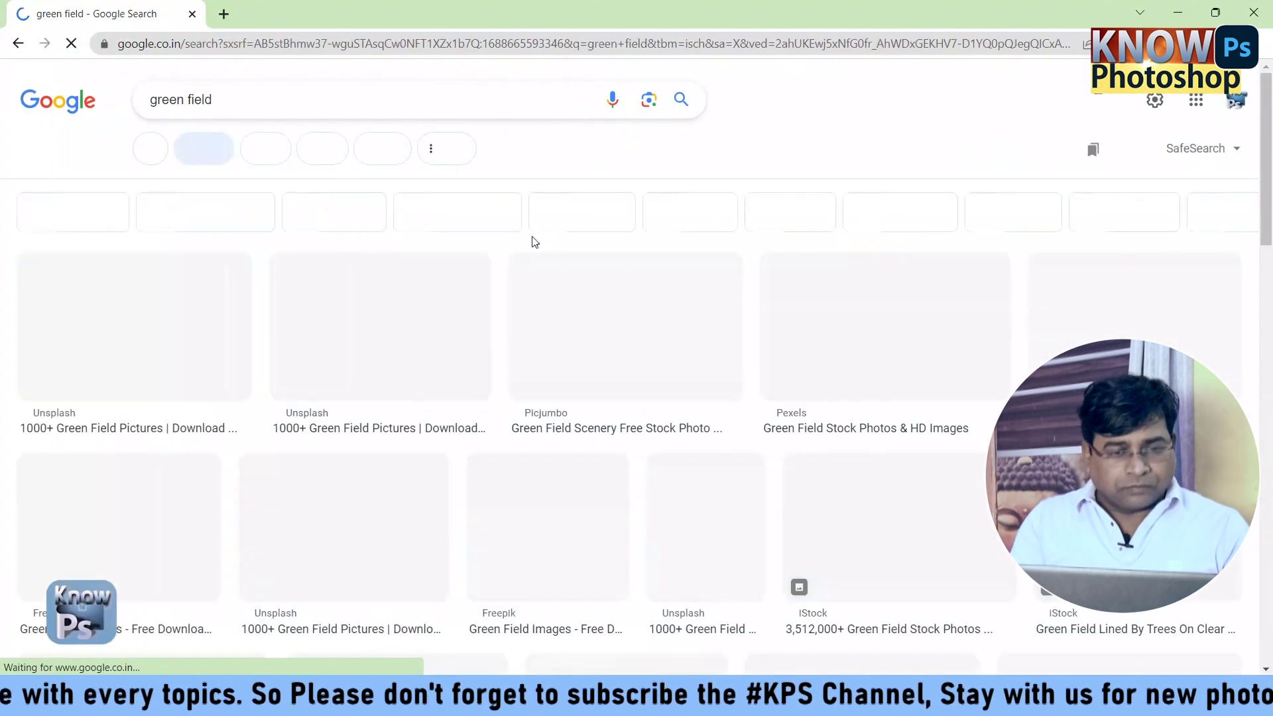
{"action": "mouse_move", "coordinate": [626, 327]}
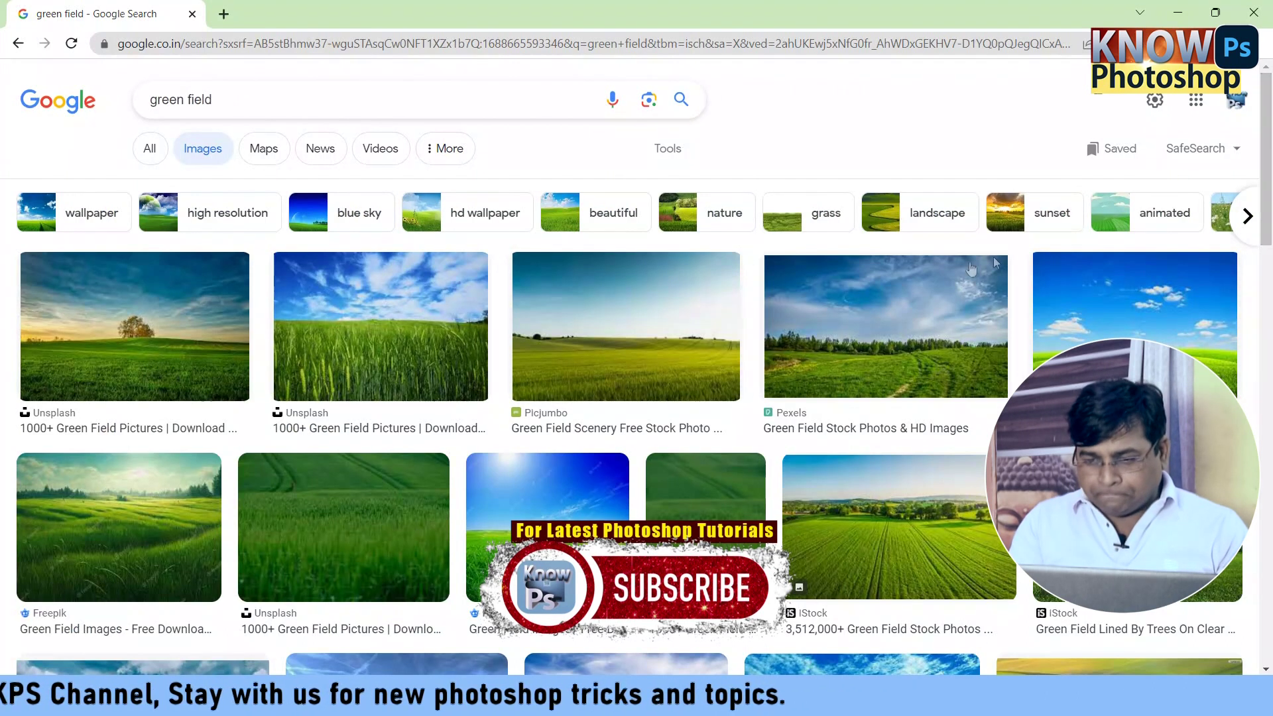
Step: Preview several green field photos, ending on one with big white clouds
{"action": "left_click", "coordinate": [902, 340]}
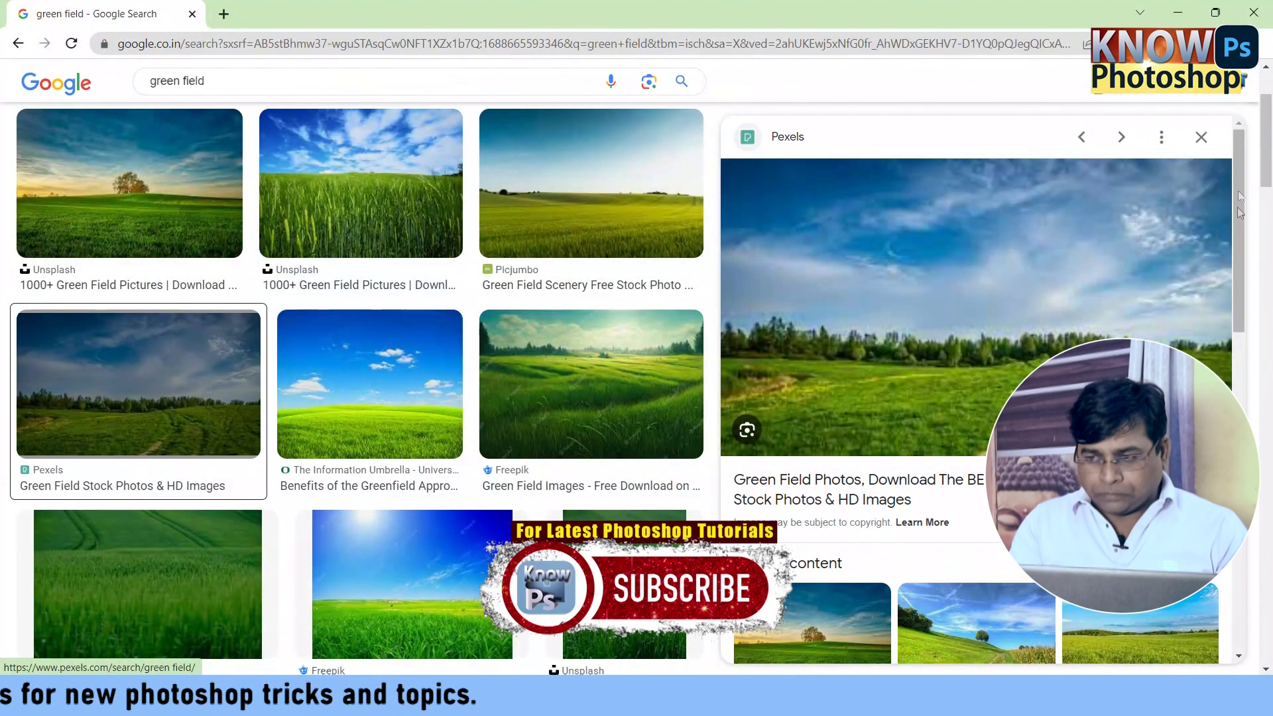
{"action": "left_click_drag", "start_coordinate": [1270, 179], "coordinate": [1269, 325]}
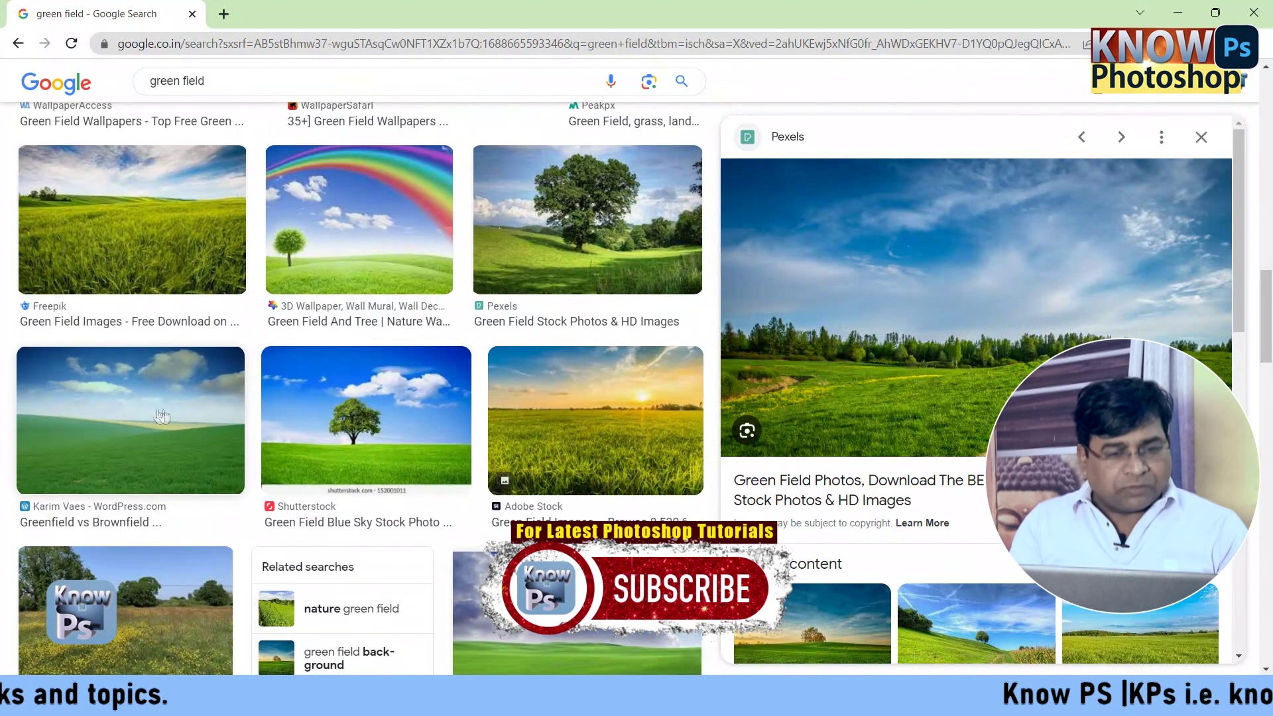
{"action": "left_click", "coordinate": [183, 436]}
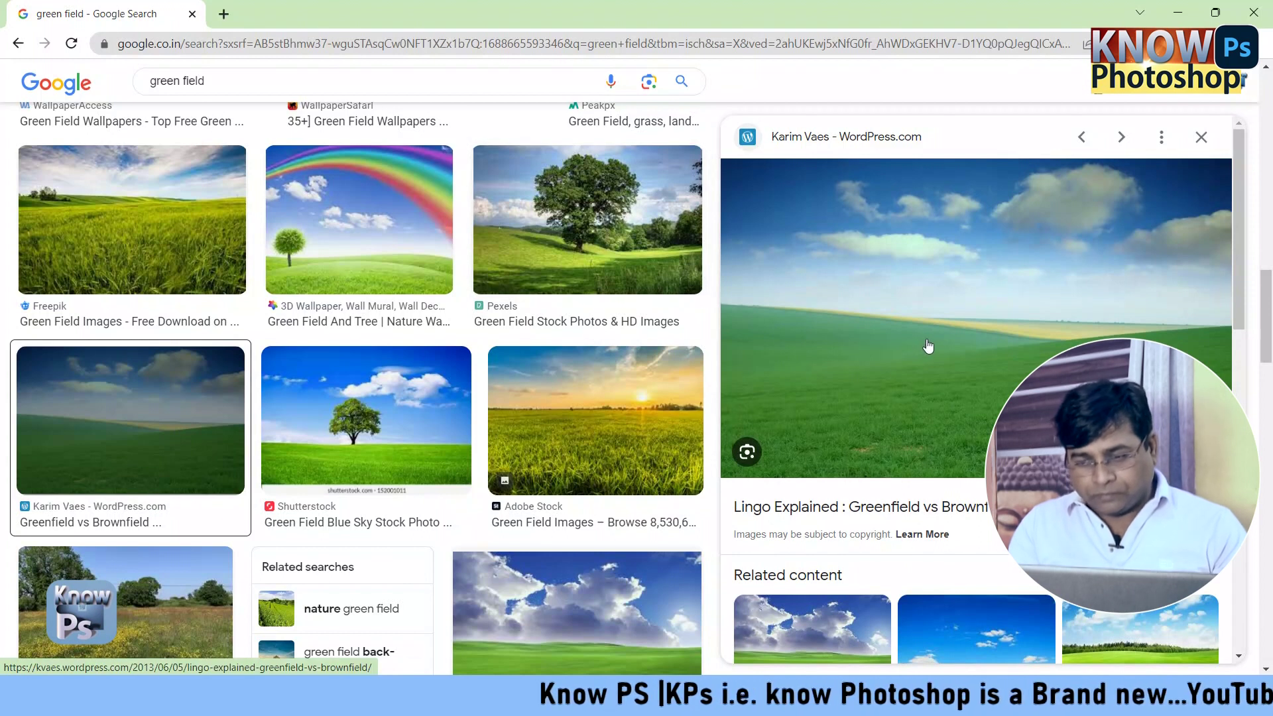
{"action": "left_click", "coordinate": [627, 614]}
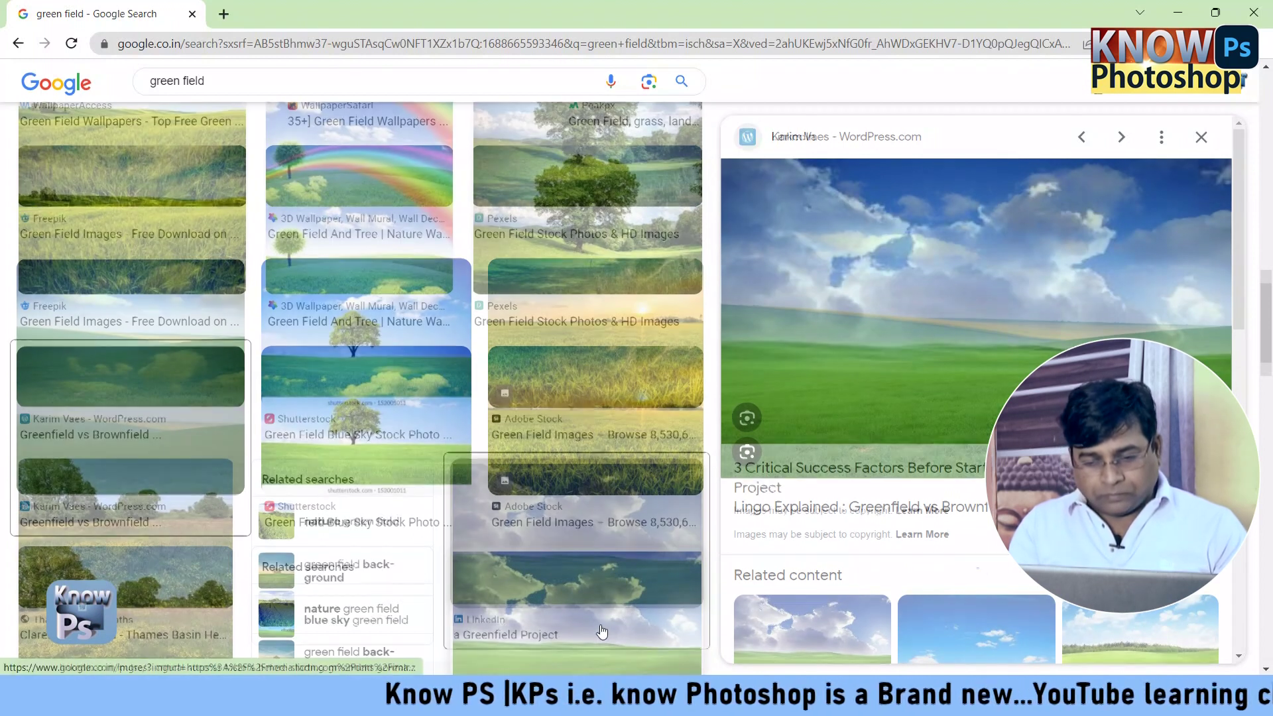
Step: Copy the LinkedIn cloudy green field image and return to Photoshop
{"action": "right_click", "coordinate": [896, 280]}
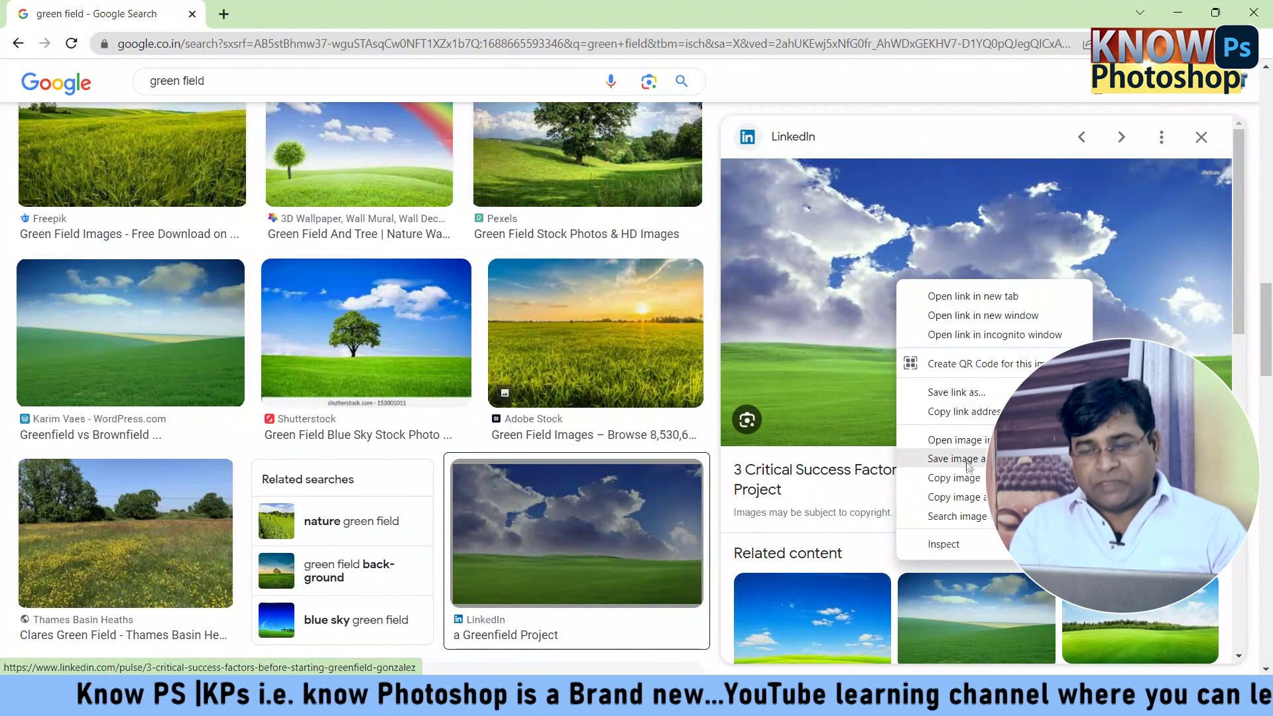
{"action": "left_click", "coordinate": [969, 484]}
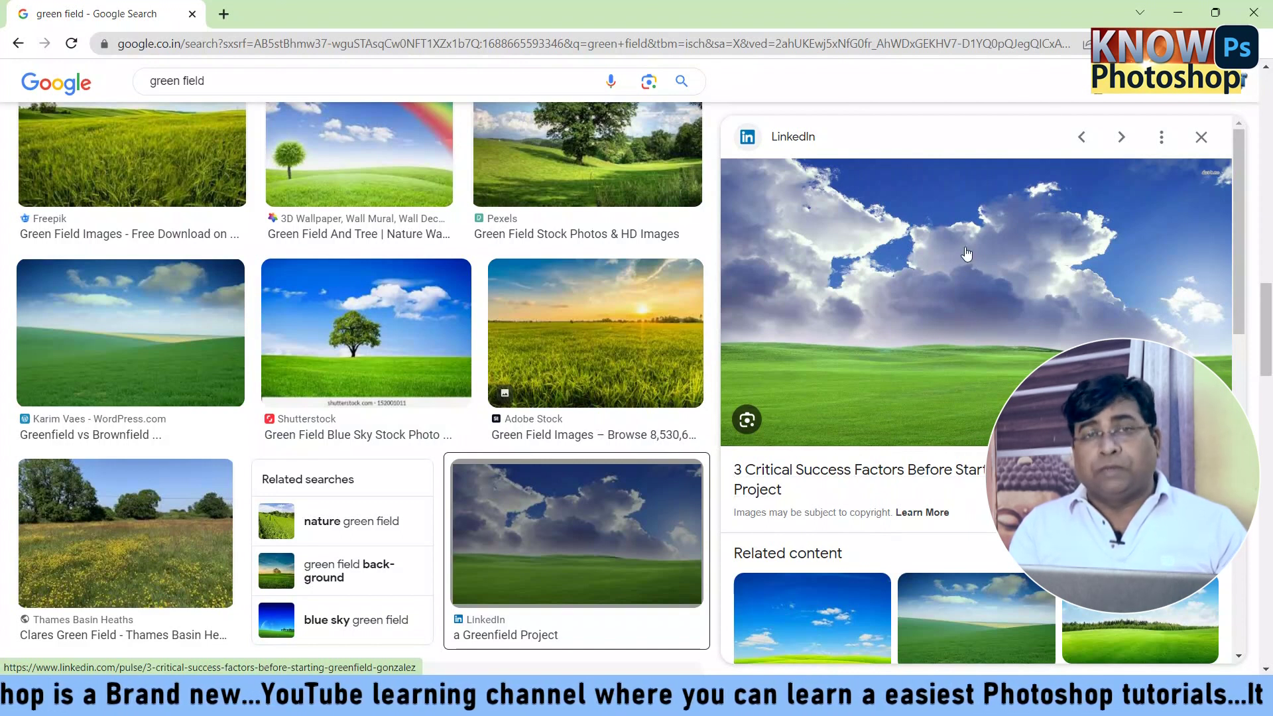
{"action": "right_click", "coordinate": [969, 201]}
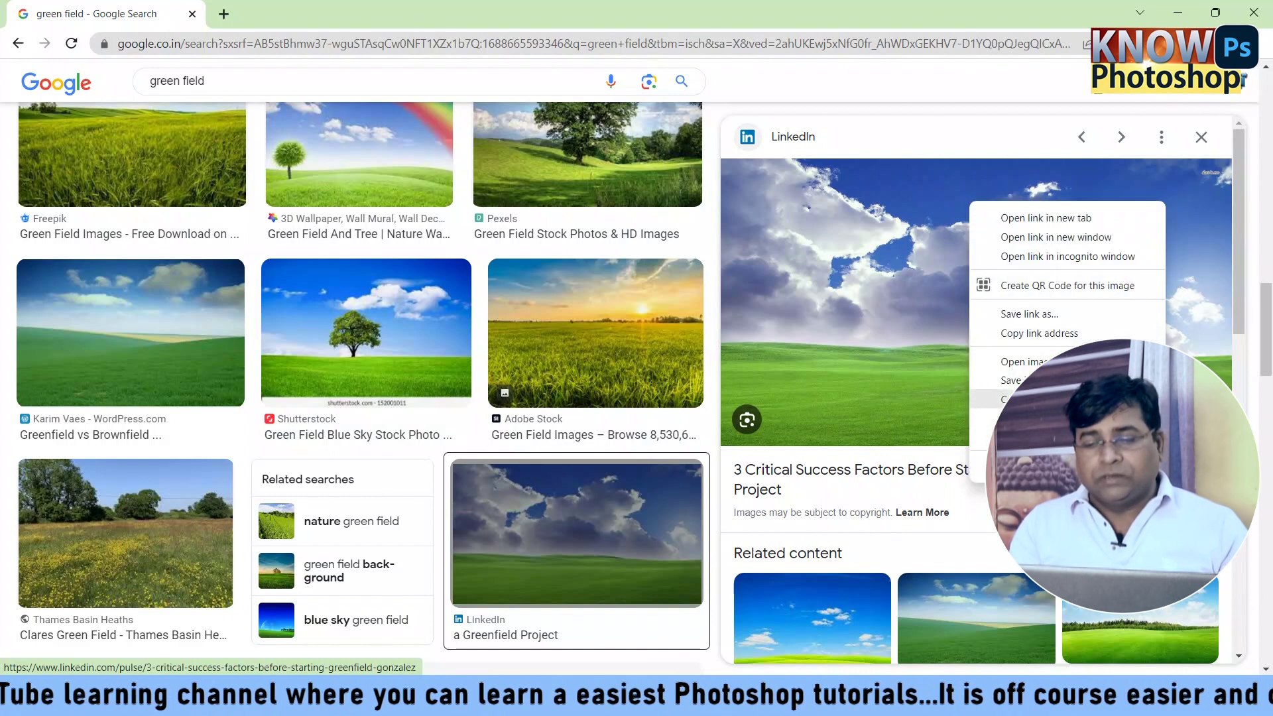
{"action": "left_click", "coordinate": [1021, 399]}
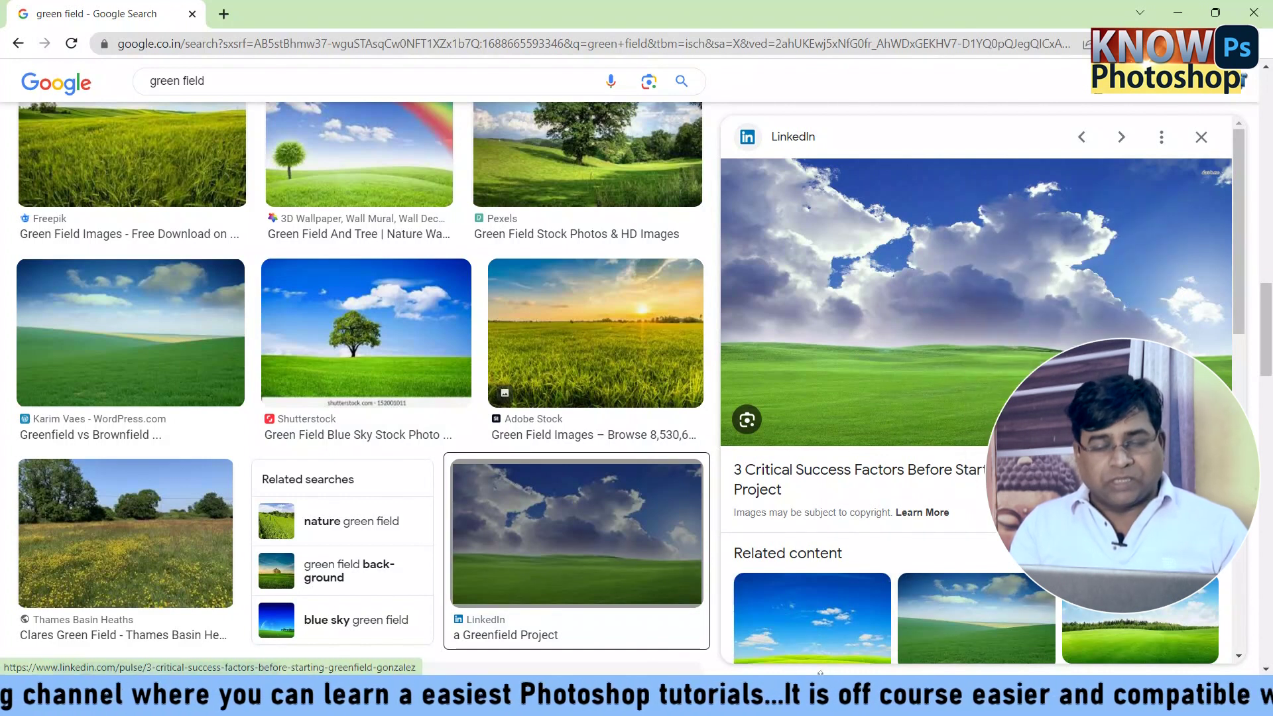
{"action": "left_click", "coordinate": [803, 696]}
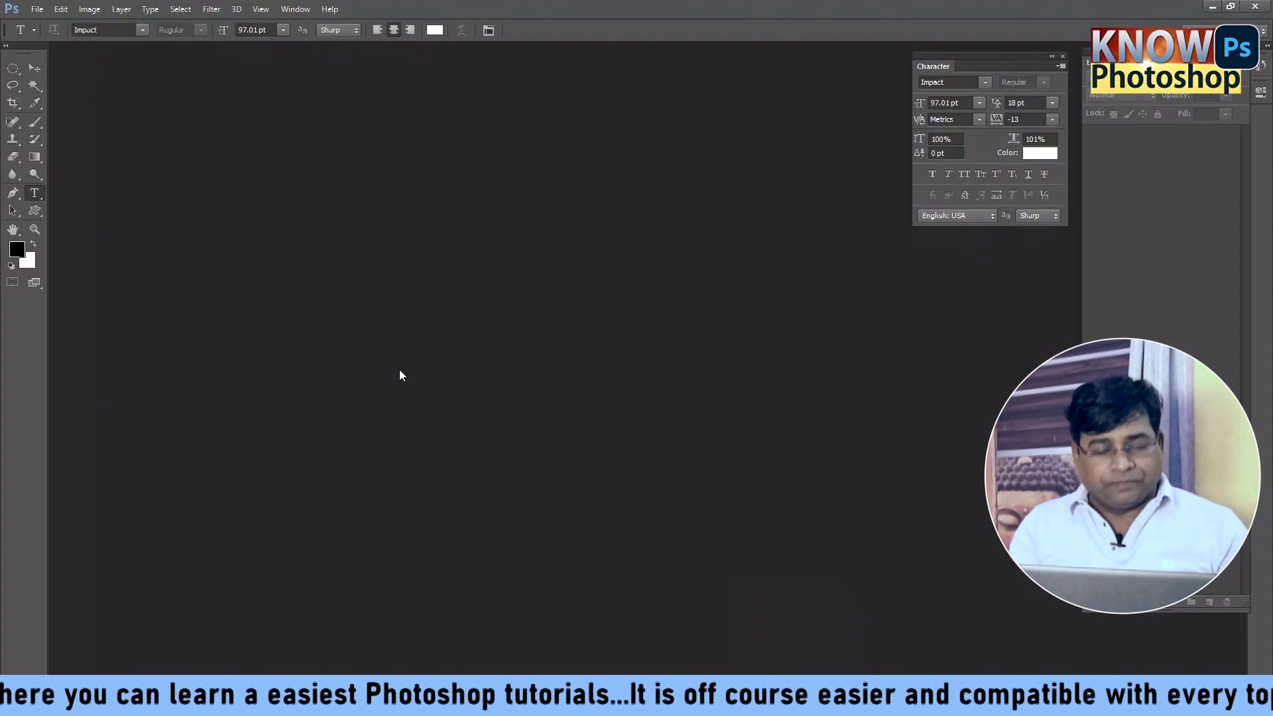
Step: Start a new document through File > New and name it 'work'
{"action": "key", "text": "ctrl+n"}
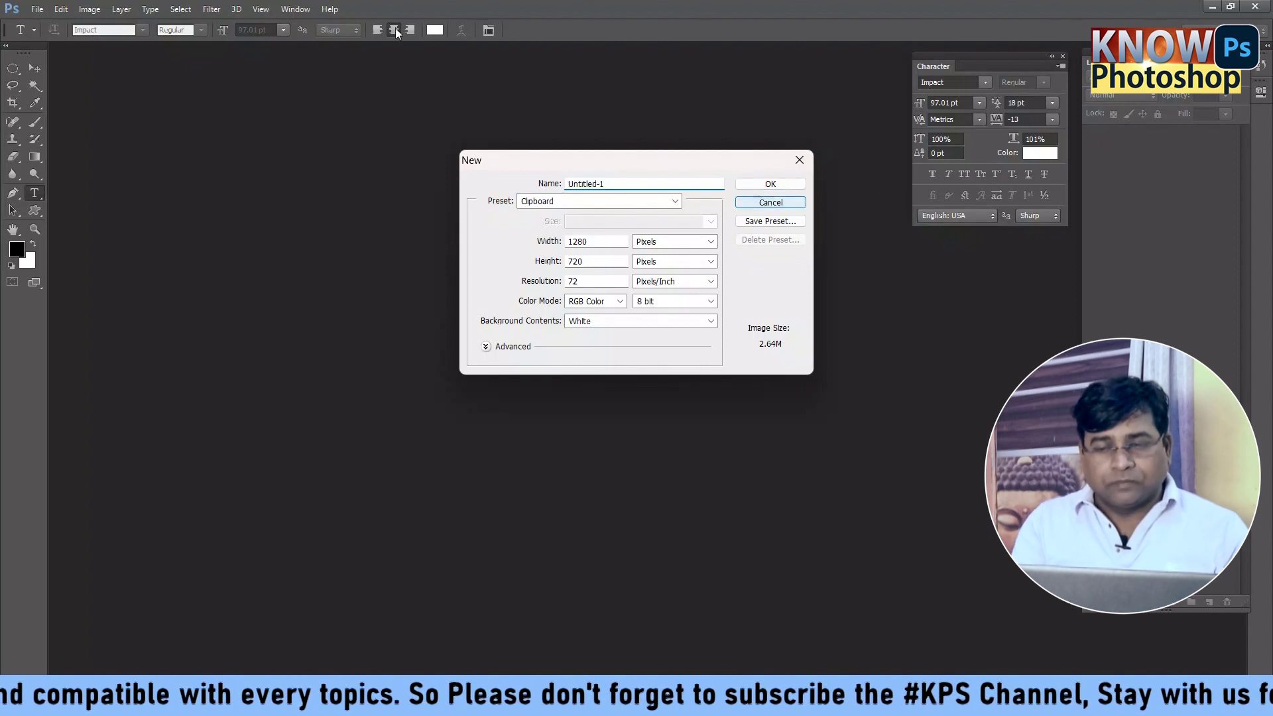
{"action": "key", "text": "Escape"}
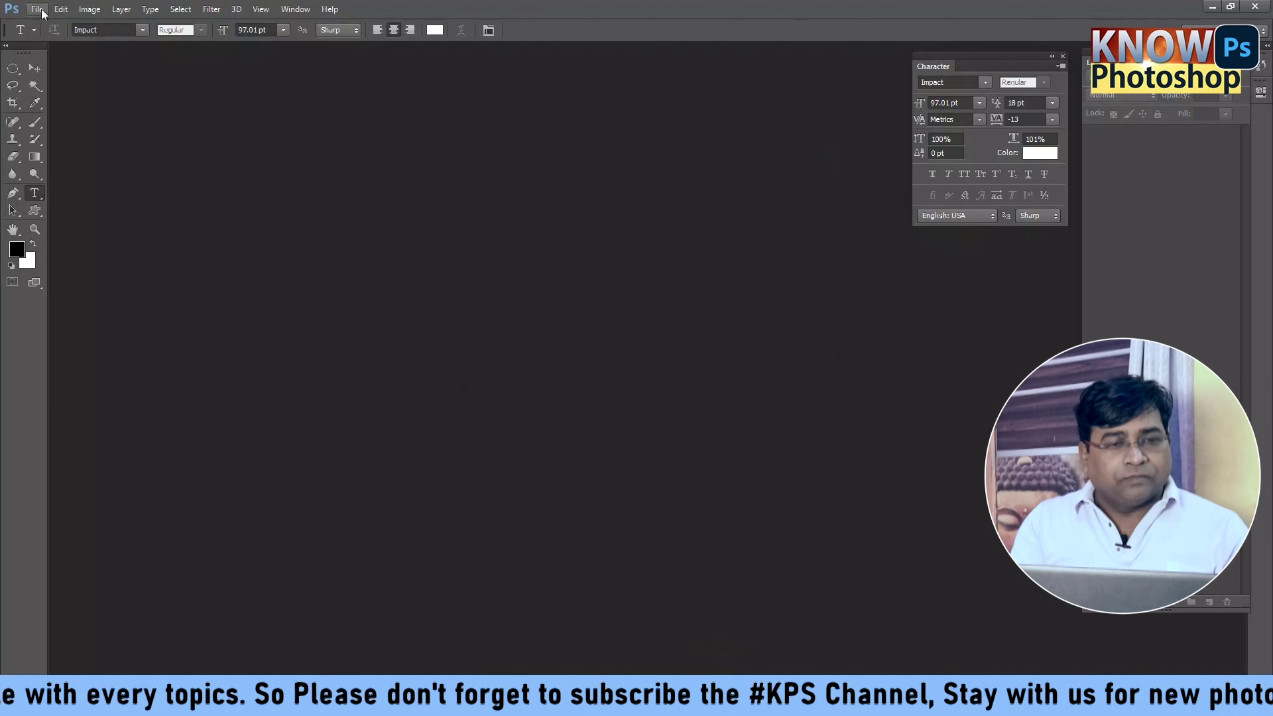
{"action": "left_click", "coordinate": [37, 9]}
{"action": "left_click", "coordinate": [62, 27]}
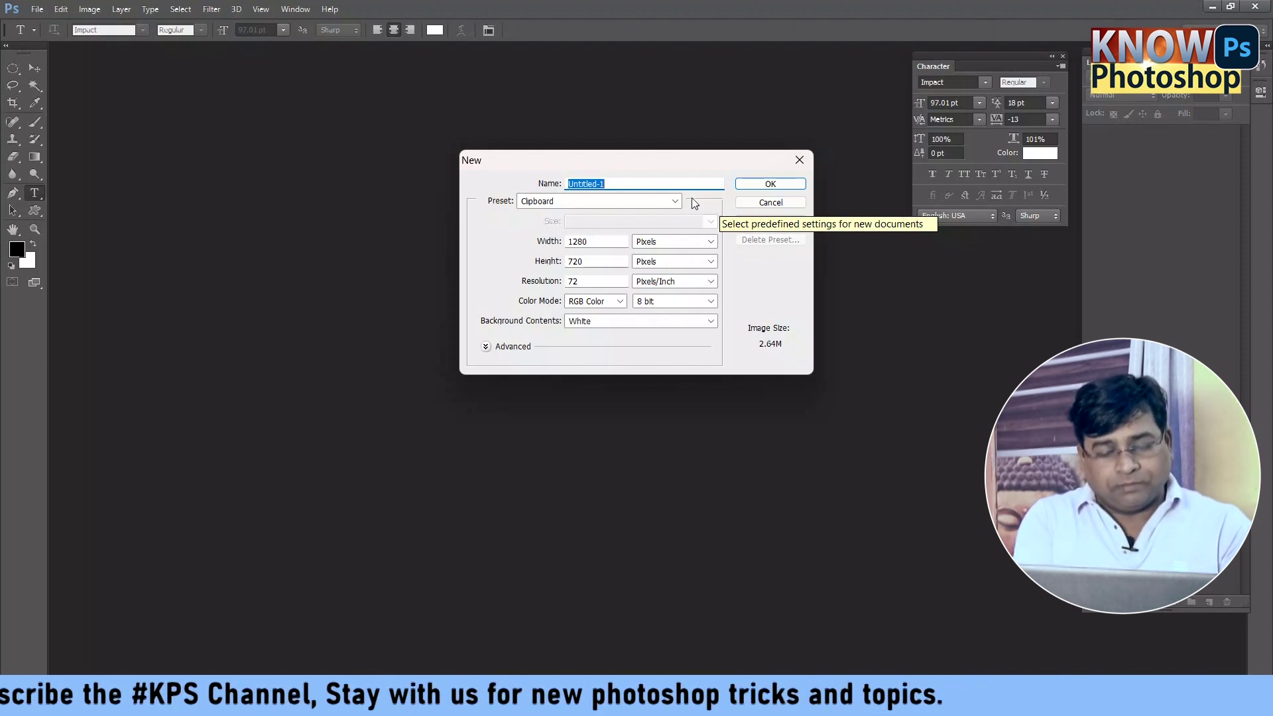
{"action": "type", "text": "work"}
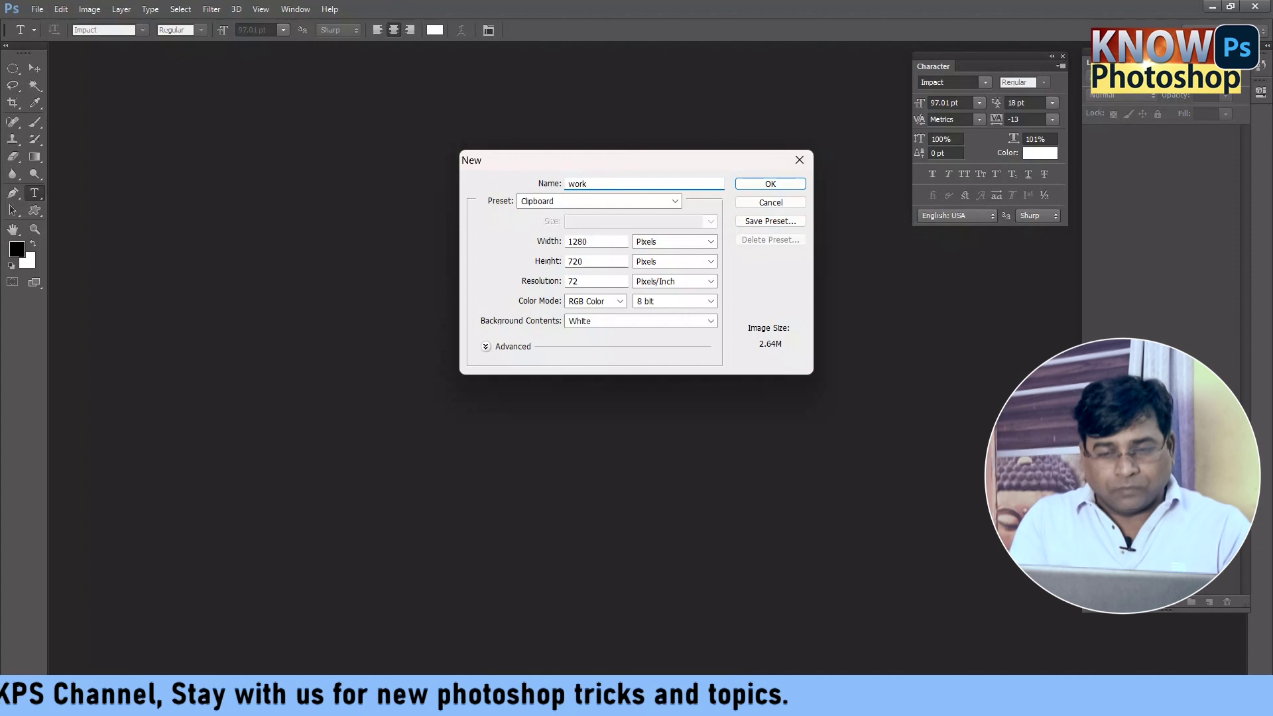
Step: Make it 15 × 10 inches at 300 pixels/inch, filled with Background Color
{"action": "left_click", "coordinate": [689, 246]}
{"action": "left_click", "coordinate": [658, 251]}
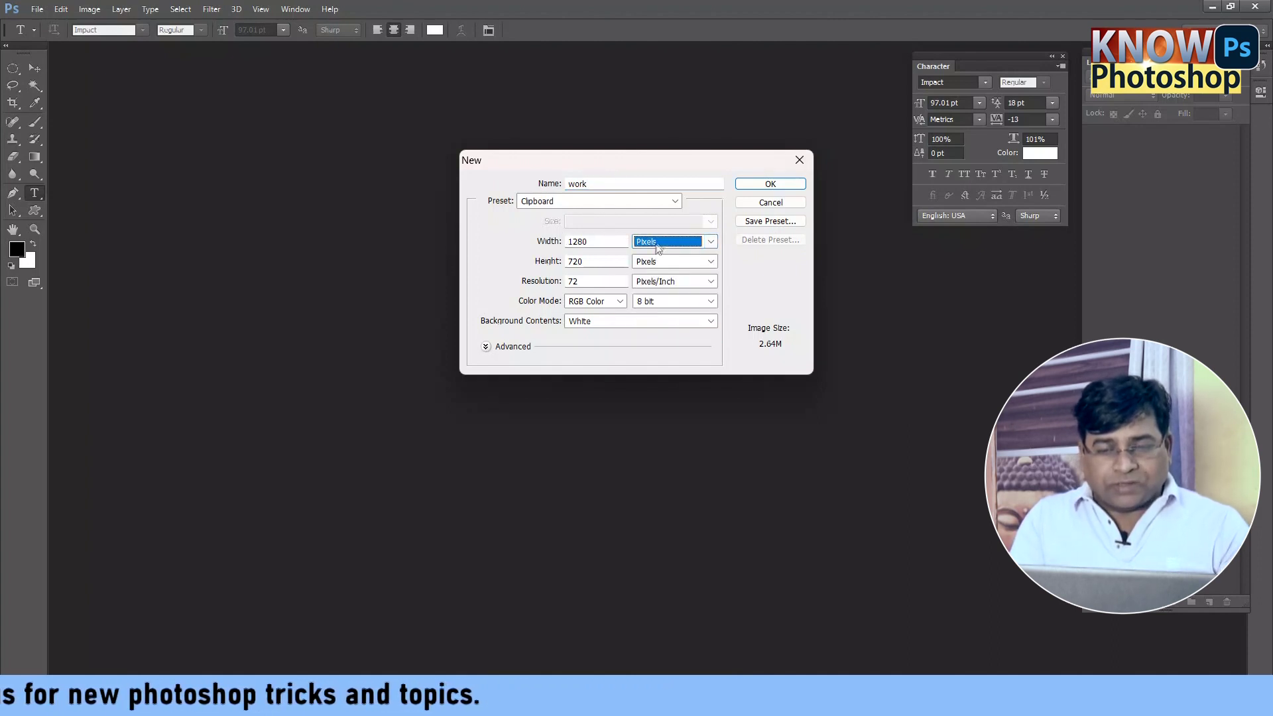
{"action": "left_click", "coordinate": [653, 269]}
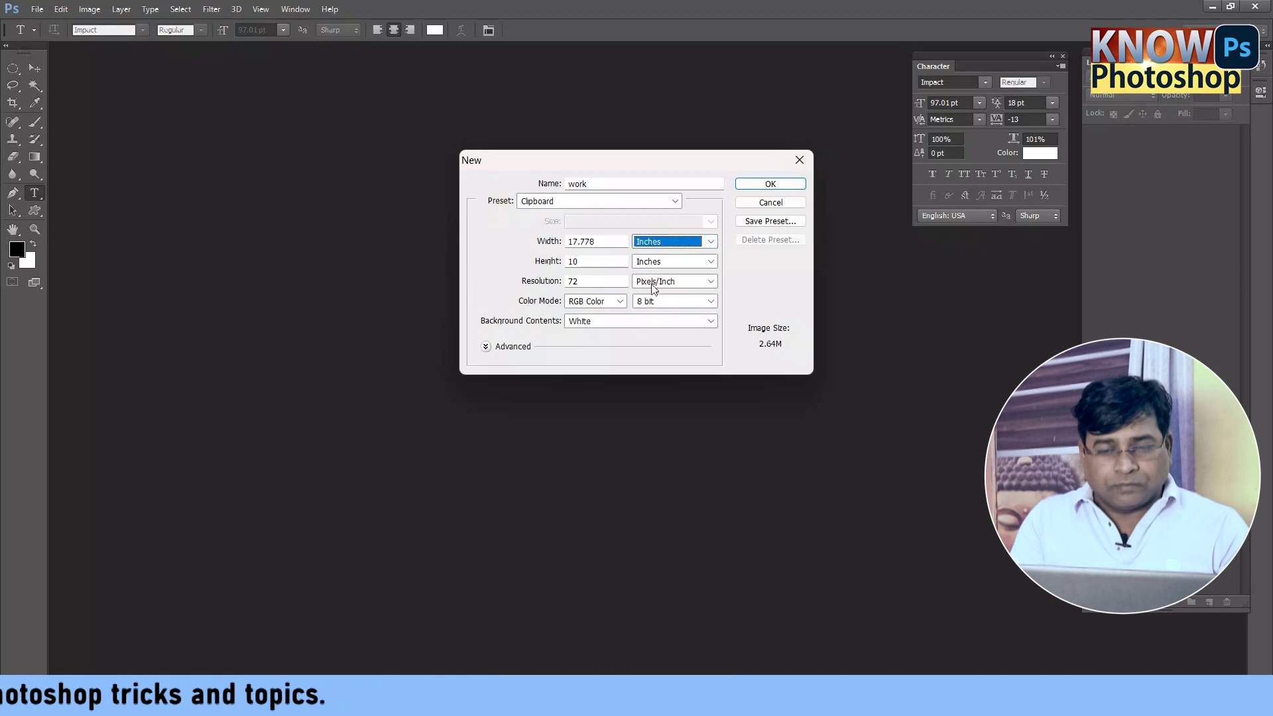
{"action": "left_click_drag", "start_coordinate": [597, 261], "coordinate": [566, 266]}
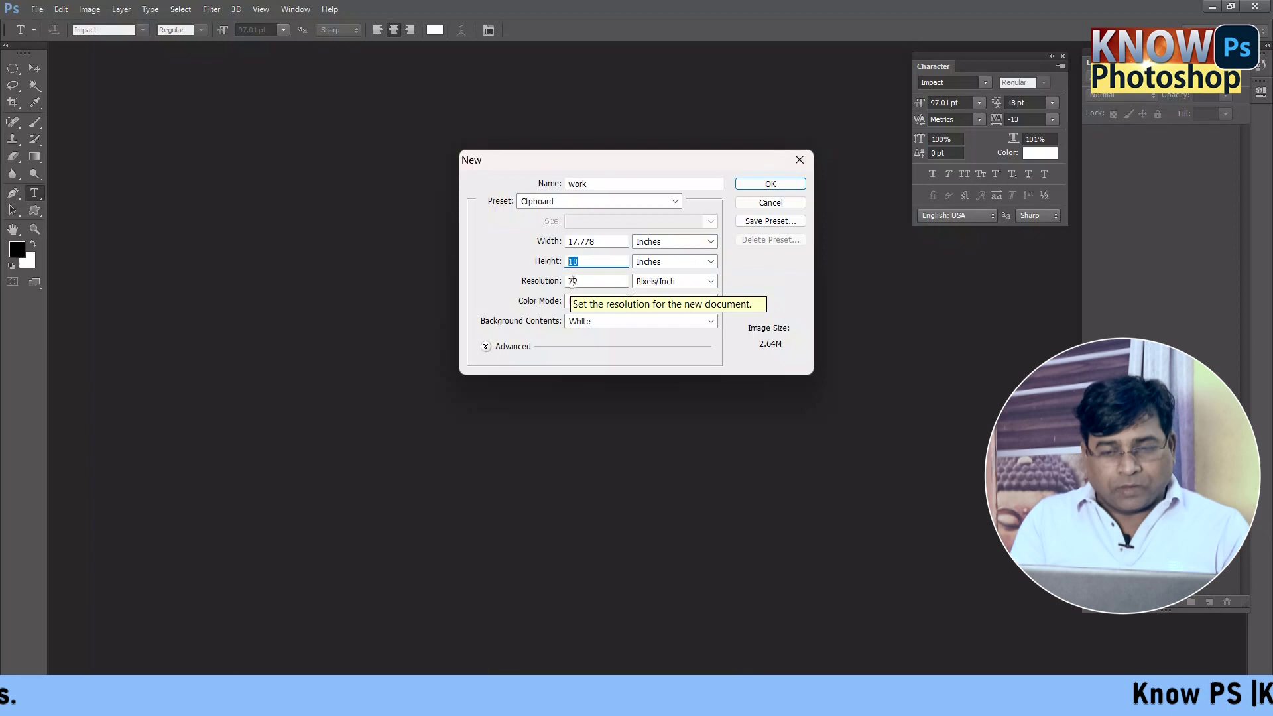
{"action": "left_click_drag", "start_coordinate": [600, 242], "coordinate": [427, 252]}
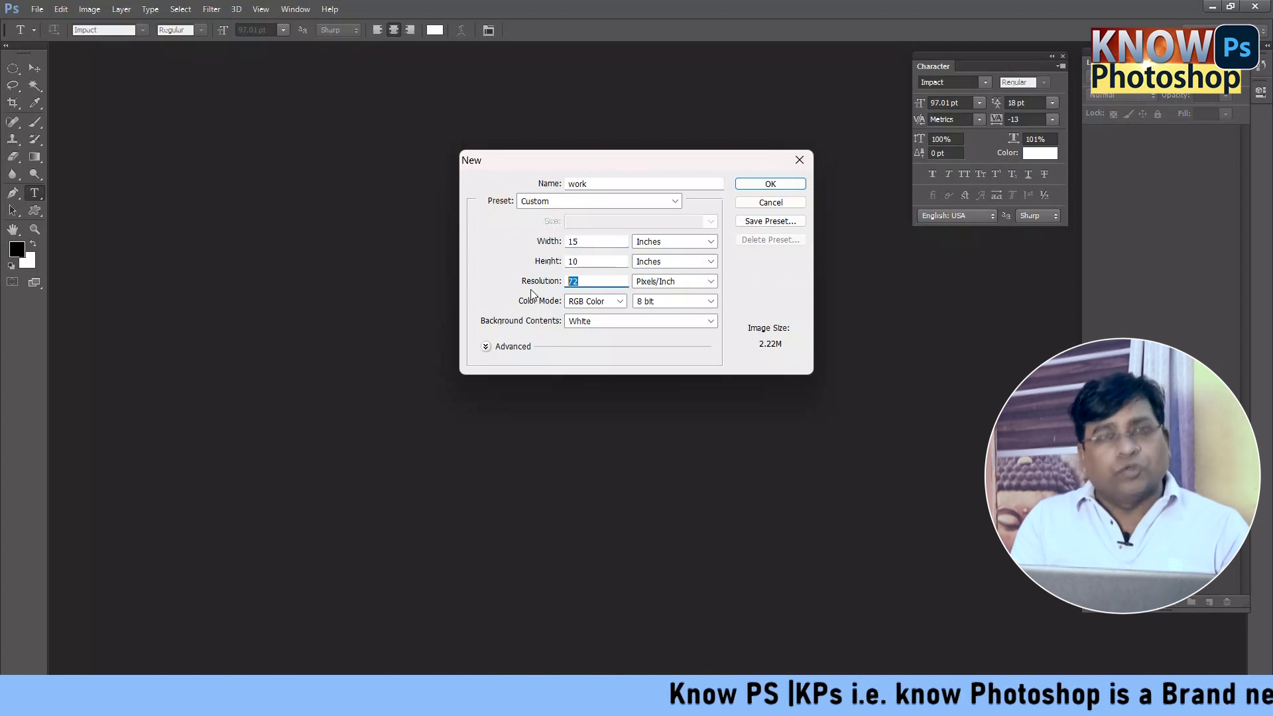
{"action": "left_click", "coordinate": [597, 281]}
{"action": "type", "text": "300"}
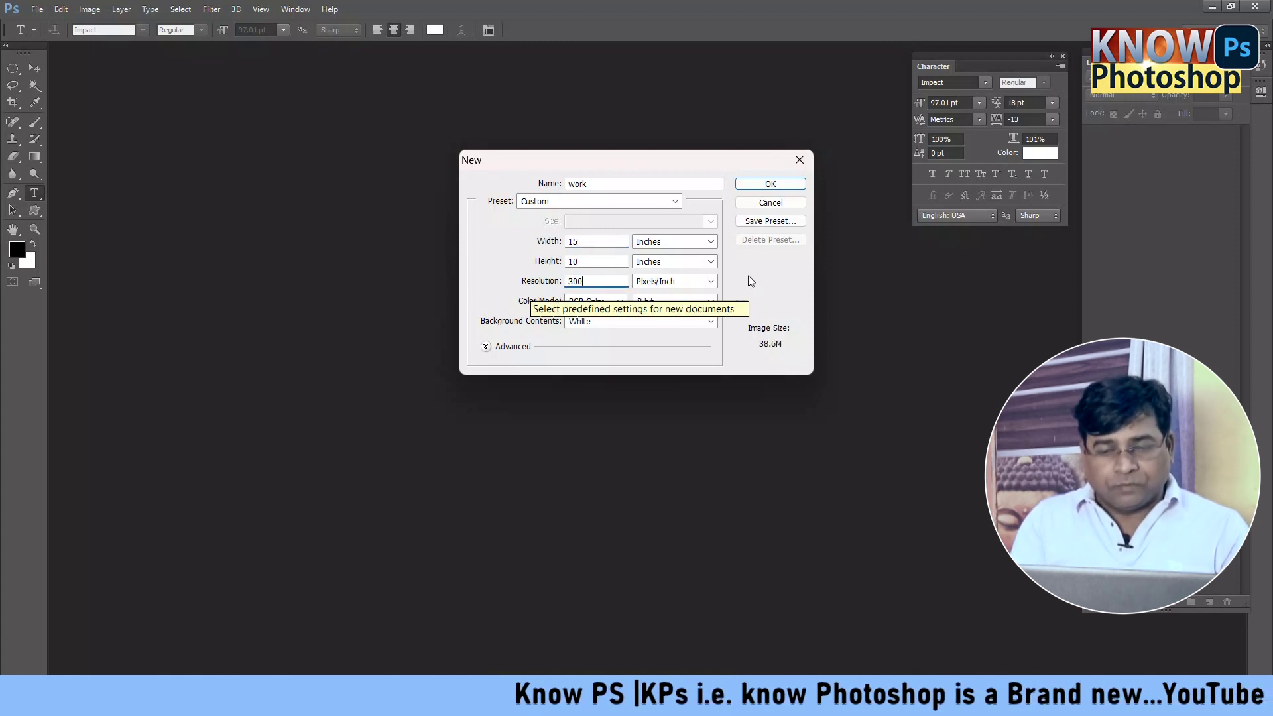
{"action": "left_click", "coordinate": [667, 328]}
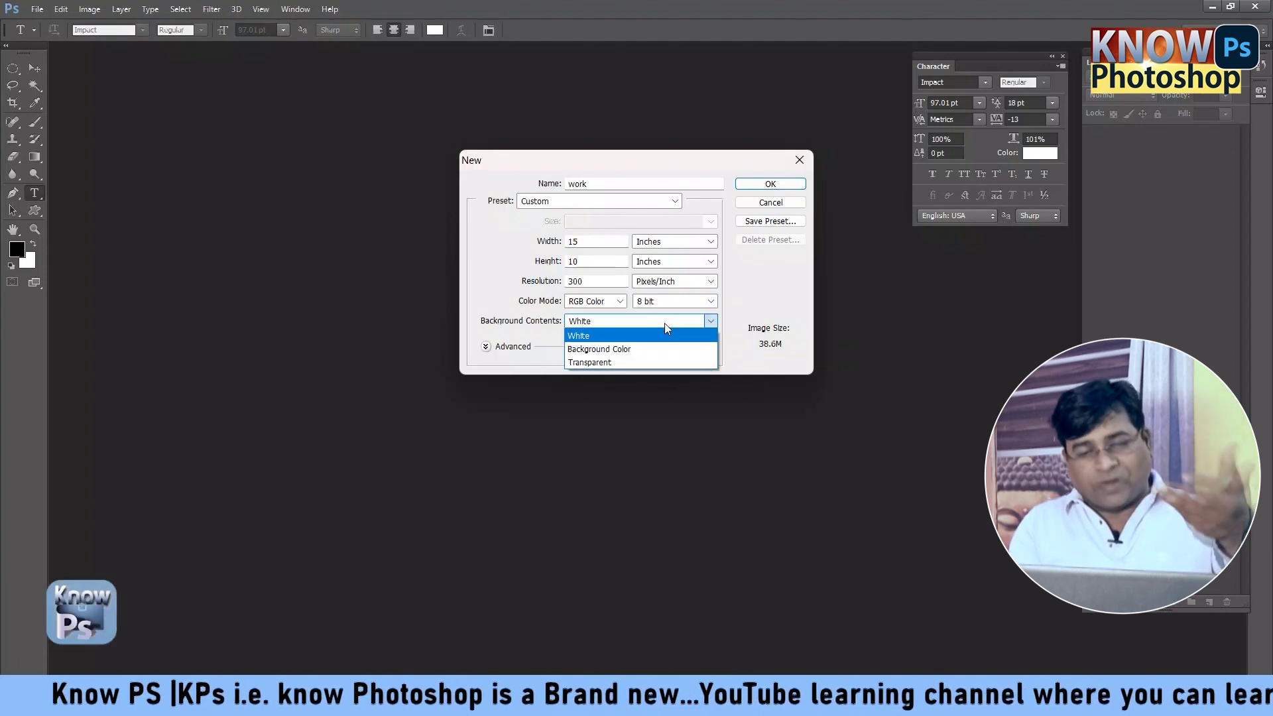
{"action": "left_click", "coordinate": [654, 348]}
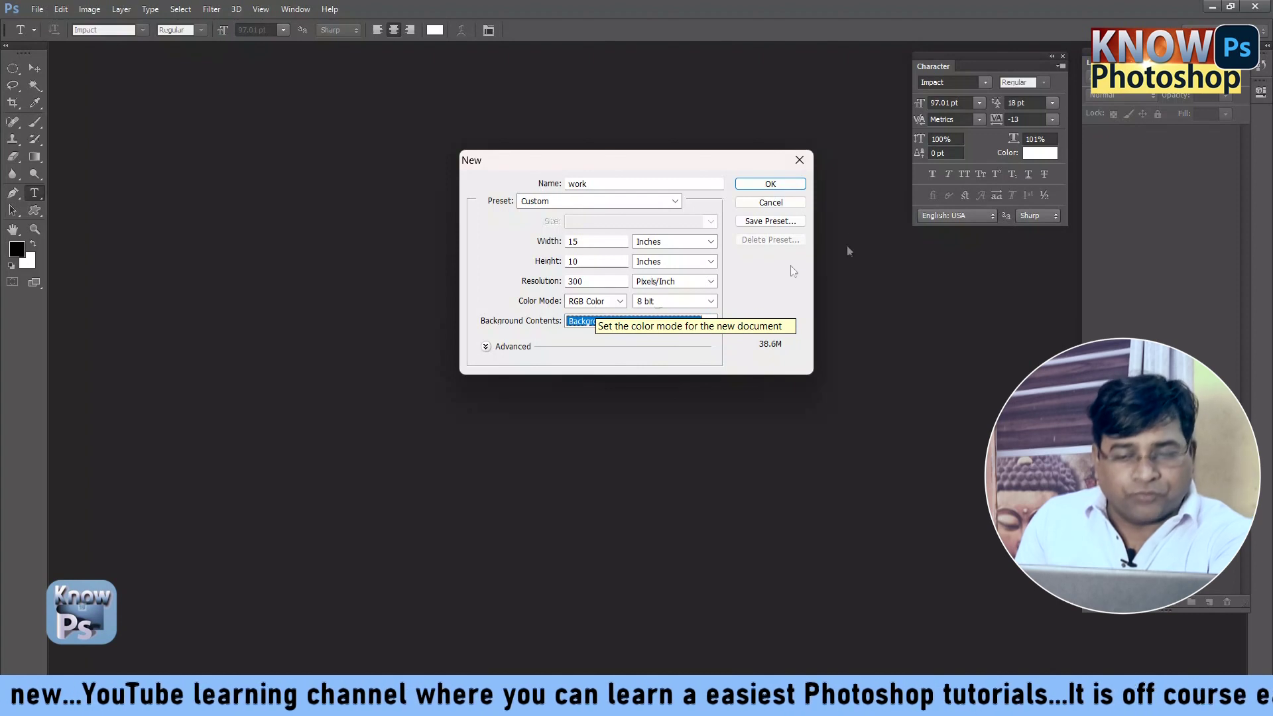
{"action": "left_click", "coordinate": [751, 185]}
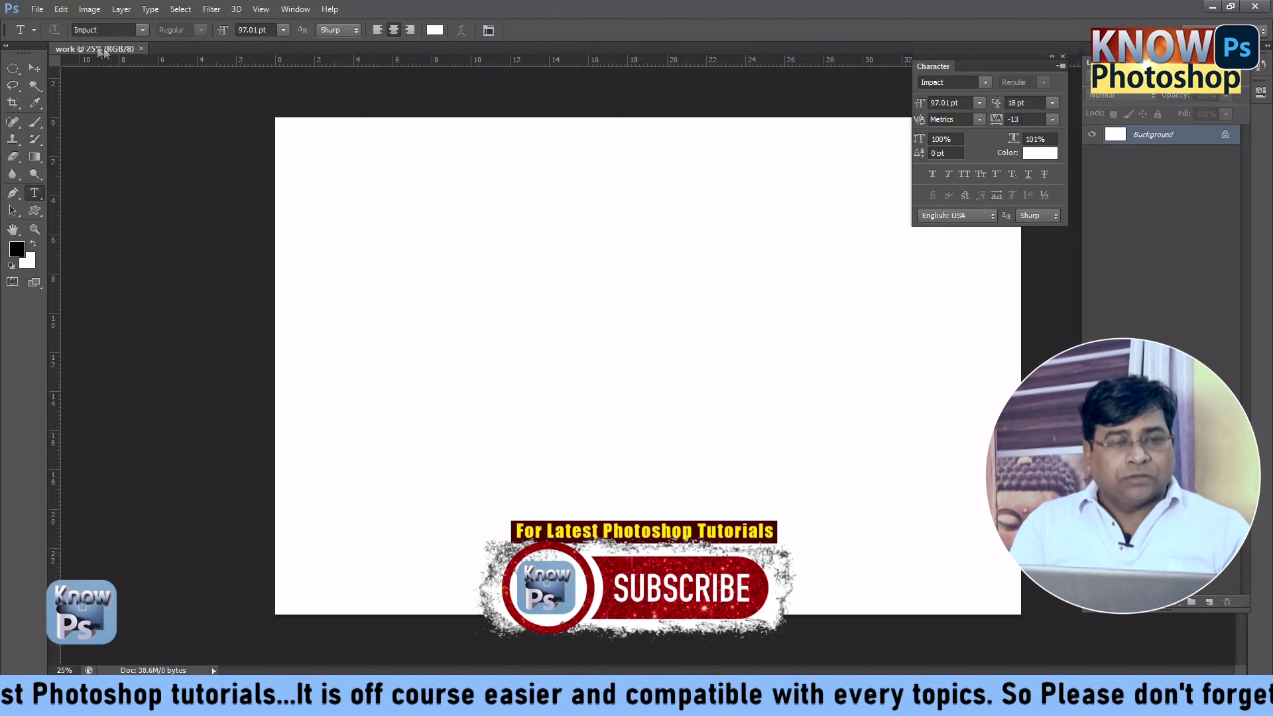
Step: Float the work window, then paste the copied cloudy field photo from Chrome as Layer 1
{"action": "left_click_drag", "start_coordinate": [85, 52], "coordinate": [395, 230]}
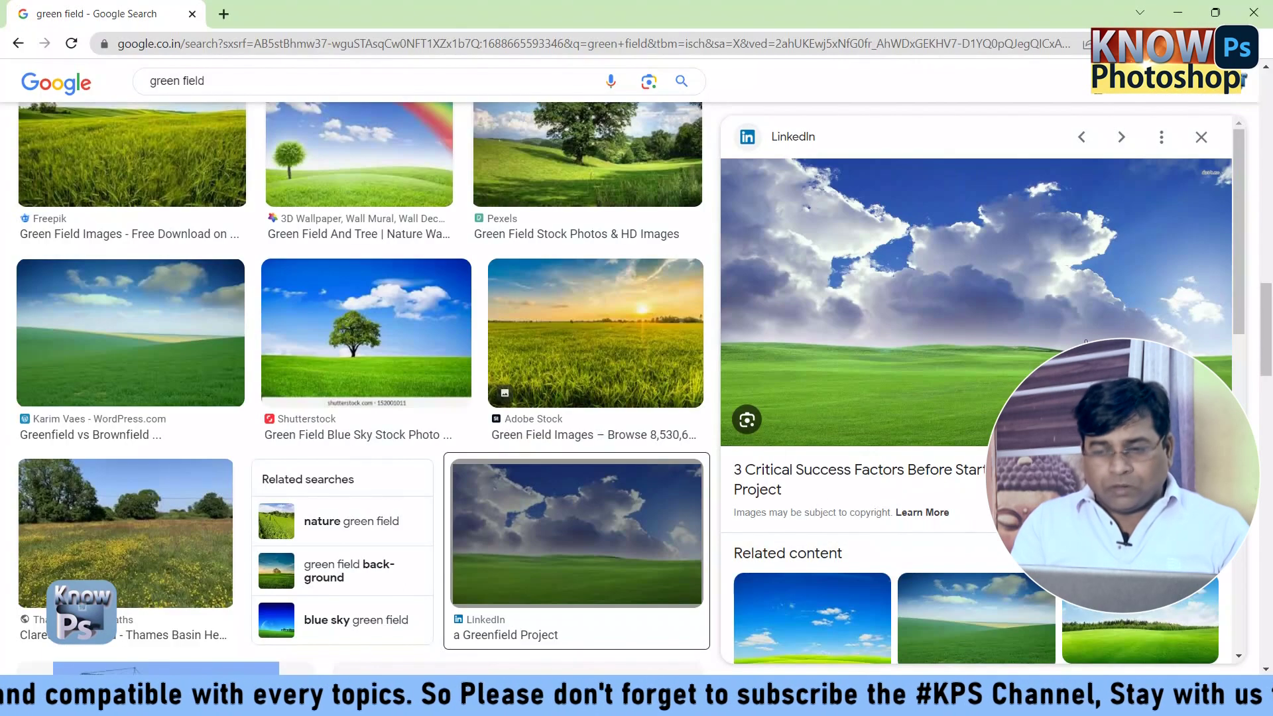
{"action": "right_click", "coordinate": [1086, 341]}
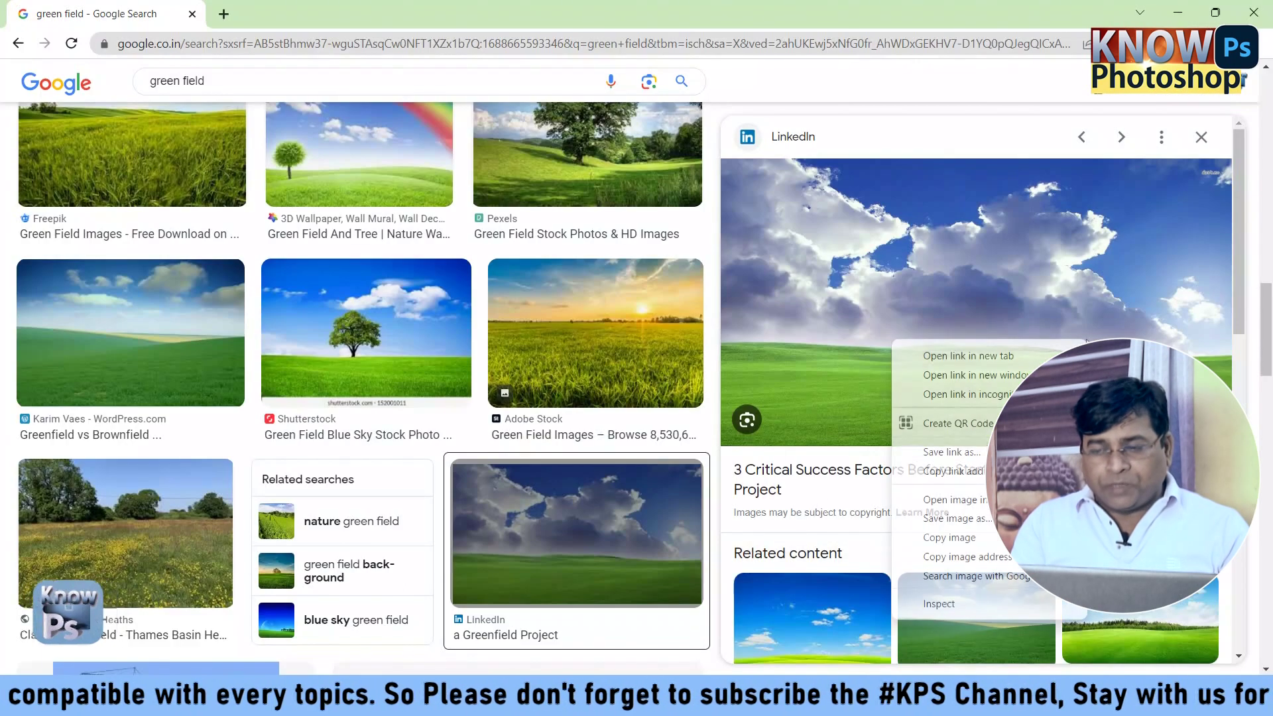
{"action": "left_click", "coordinate": [980, 539]}
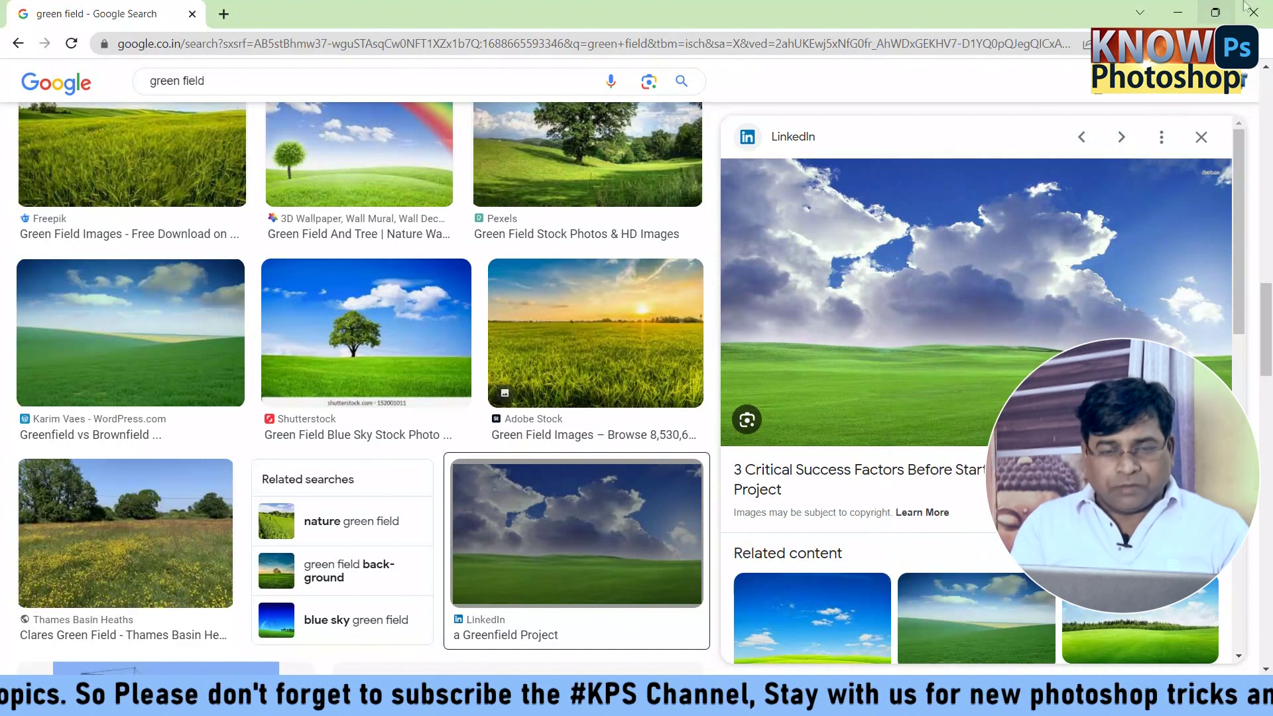
{"action": "left_click", "coordinate": [1177, 15]}
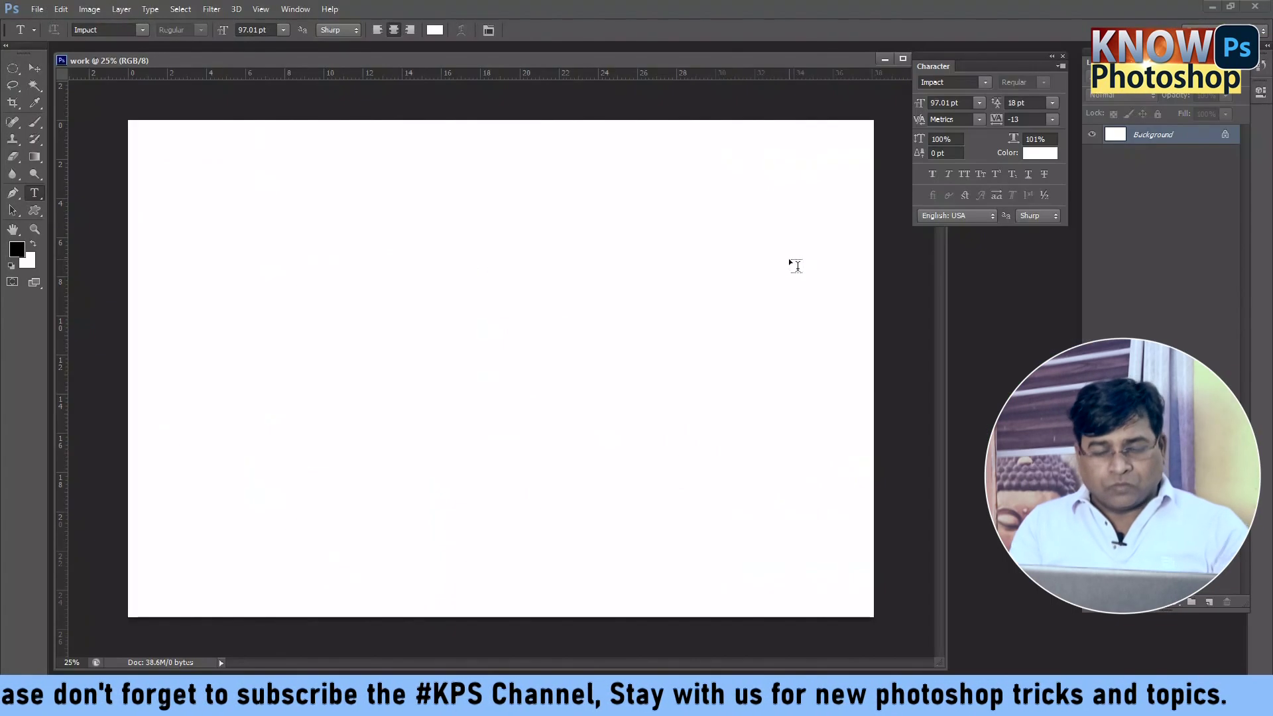
{"action": "key", "text": "ctrl+v"}
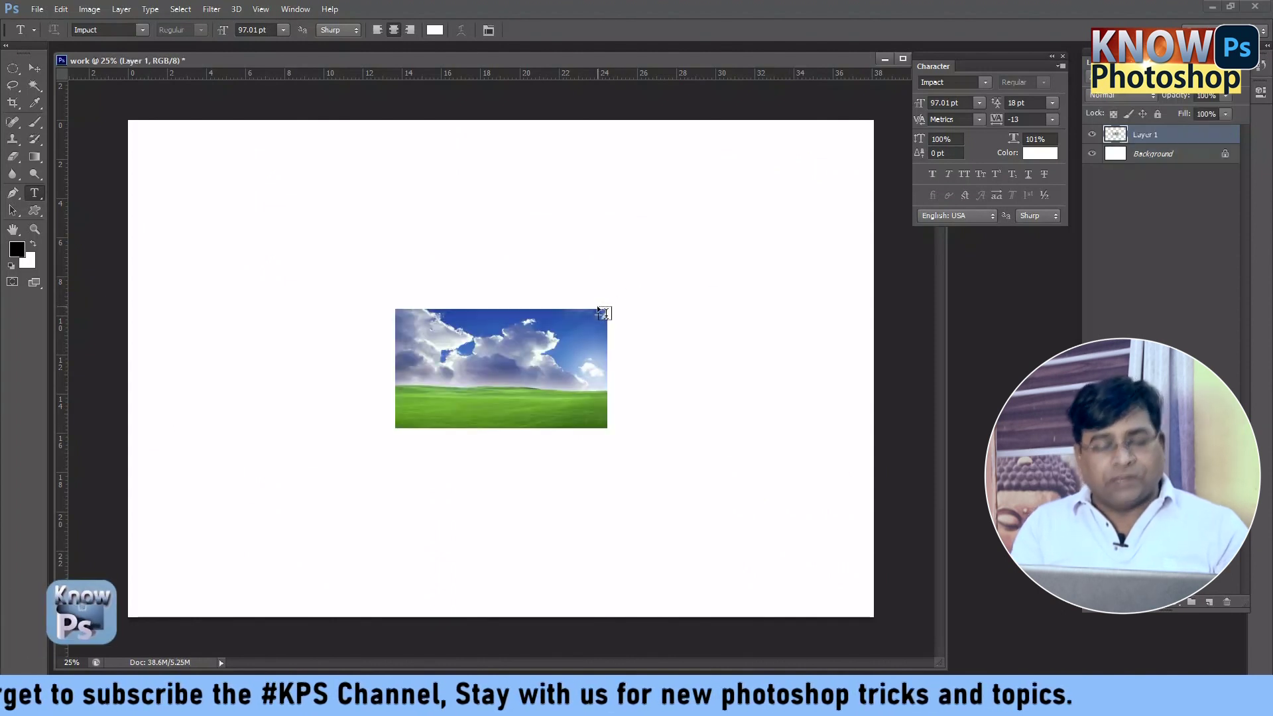
{"action": "key", "text": "ctrl+t"}
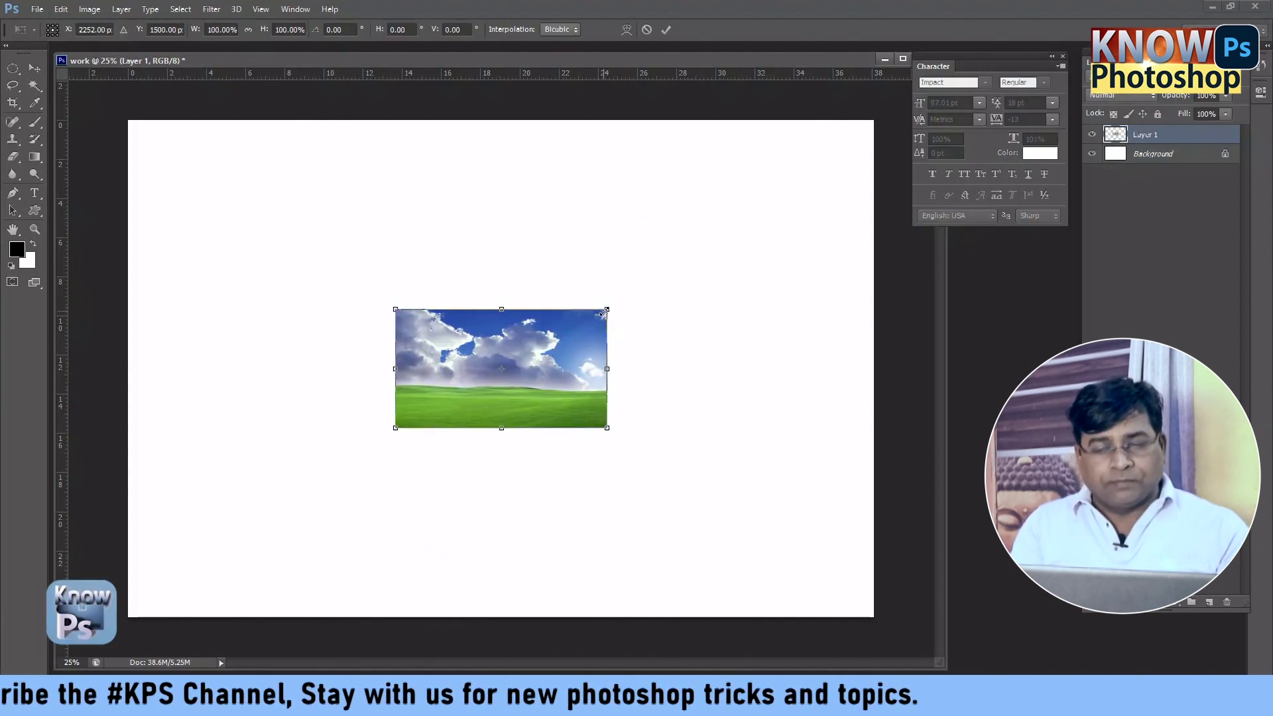
Step: Scale the pasted field photo to cover the entire canvas and apply it
{"action": "mouse_move", "coordinate": [604, 311]}
{"action": "left_mouse_down"}
{"action": "mouse_move", "coordinate": [822, 178]}
{"action": "mouse_move", "coordinate": [957, 124]}
{"action": "mouse_move", "coordinate": [944, 132]}
{"action": "left_mouse_up"}
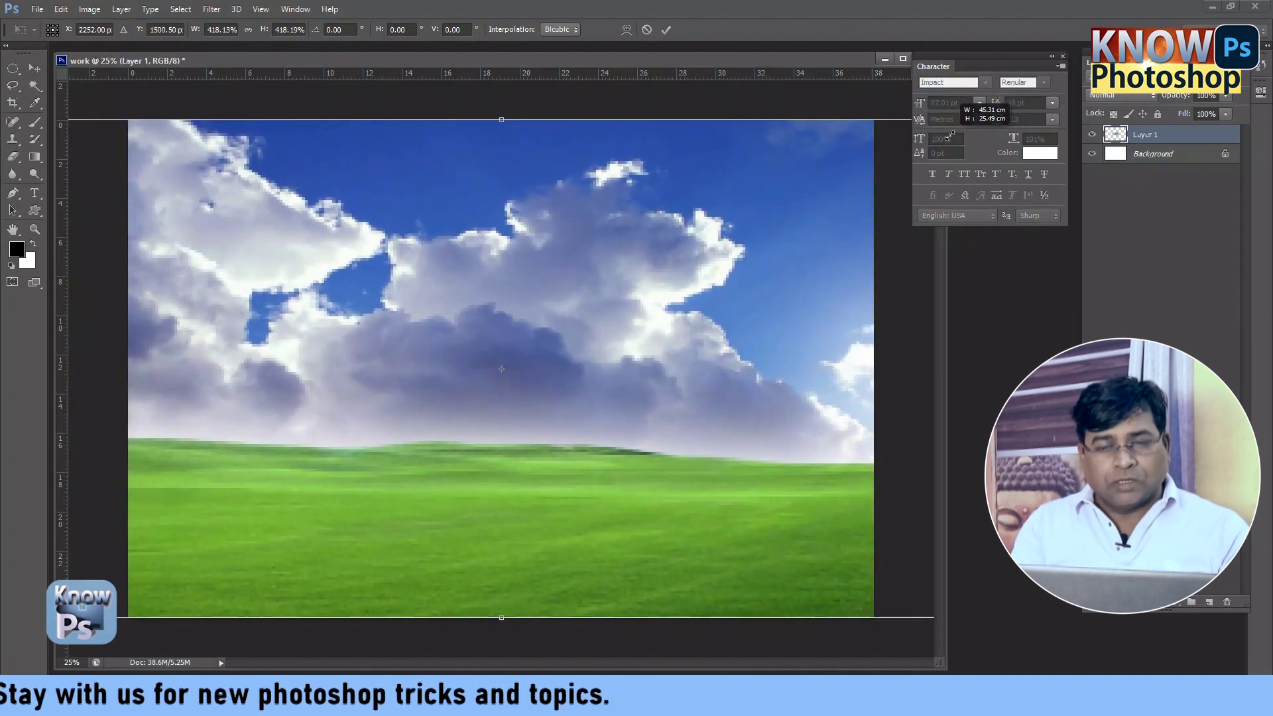
{"action": "key", "text": "Return"}
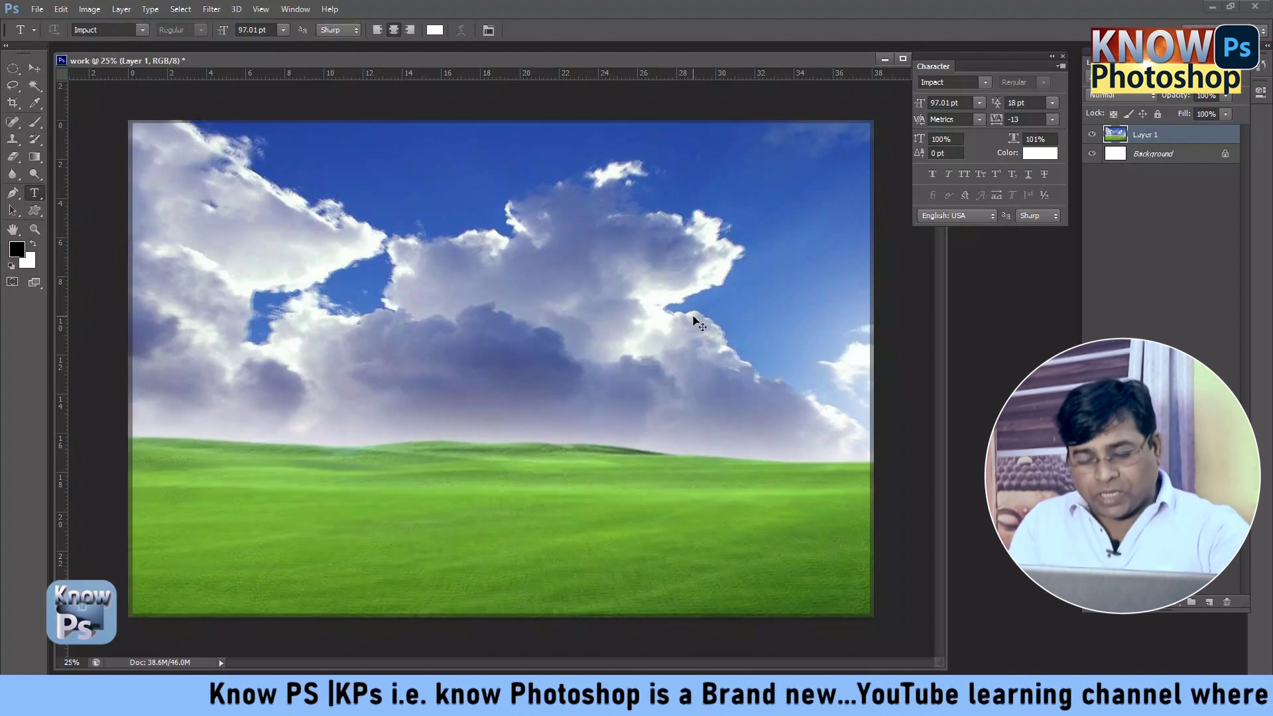
{"action": "key", "text": "ctrl+minus"}
{"action": "key", "text": "p"}
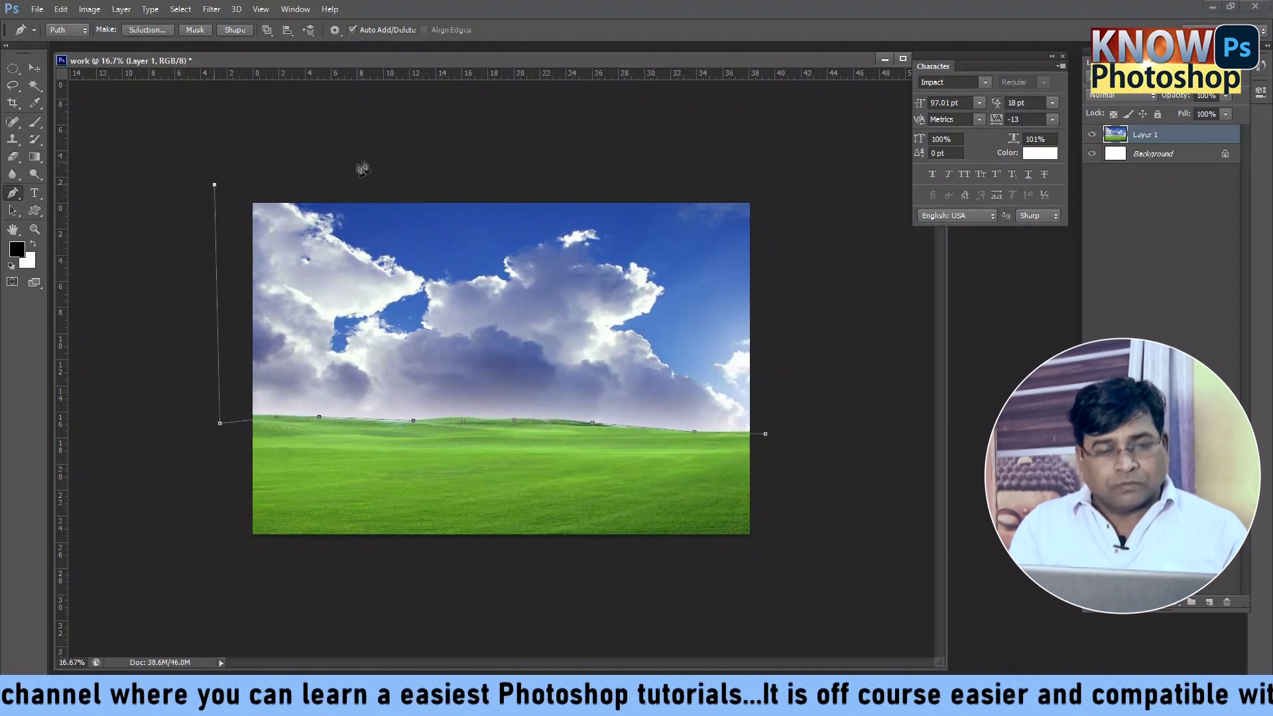
Step: Close the pen path around the sky and convert it into a selection
{"action": "left_click", "coordinate": [839, 171]}
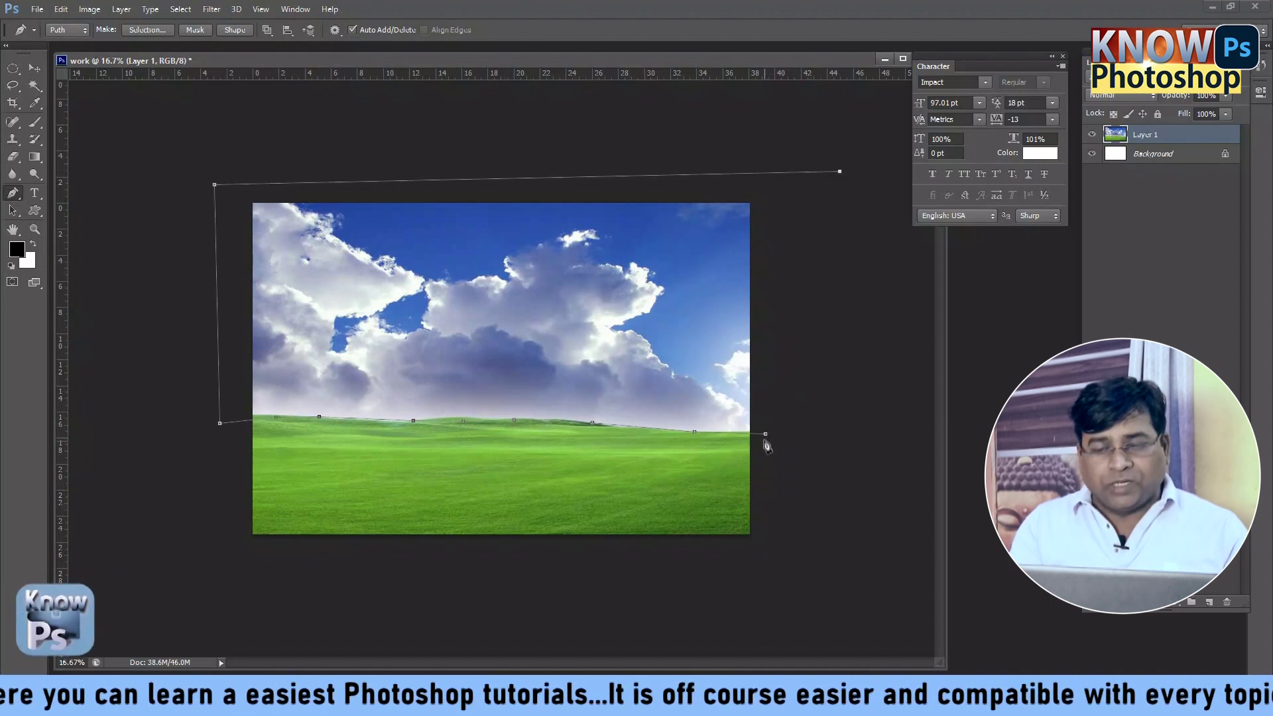
{"action": "left_click", "coordinate": [766, 434]}
{"action": "key", "text": "ctrl+Return"}
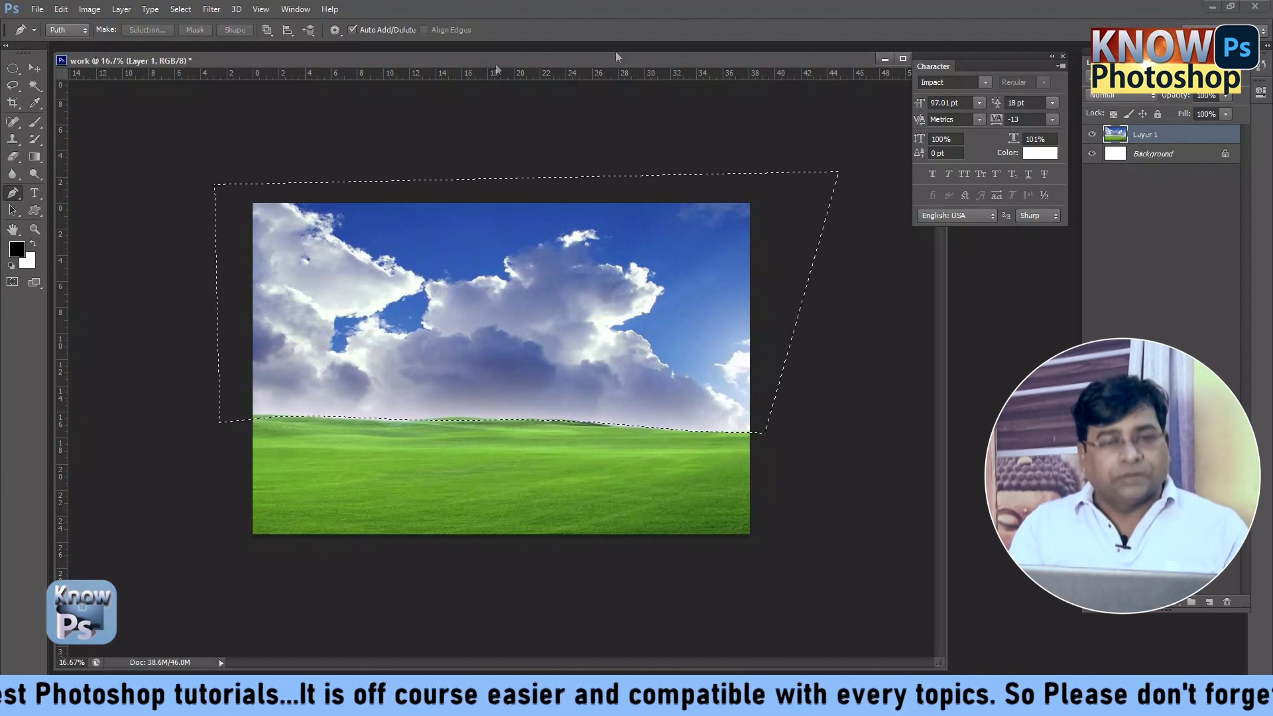
Step: Feather the sky selection and delete it, leaving only the green grass
{"action": "left_click", "coordinate": [89, 9]}
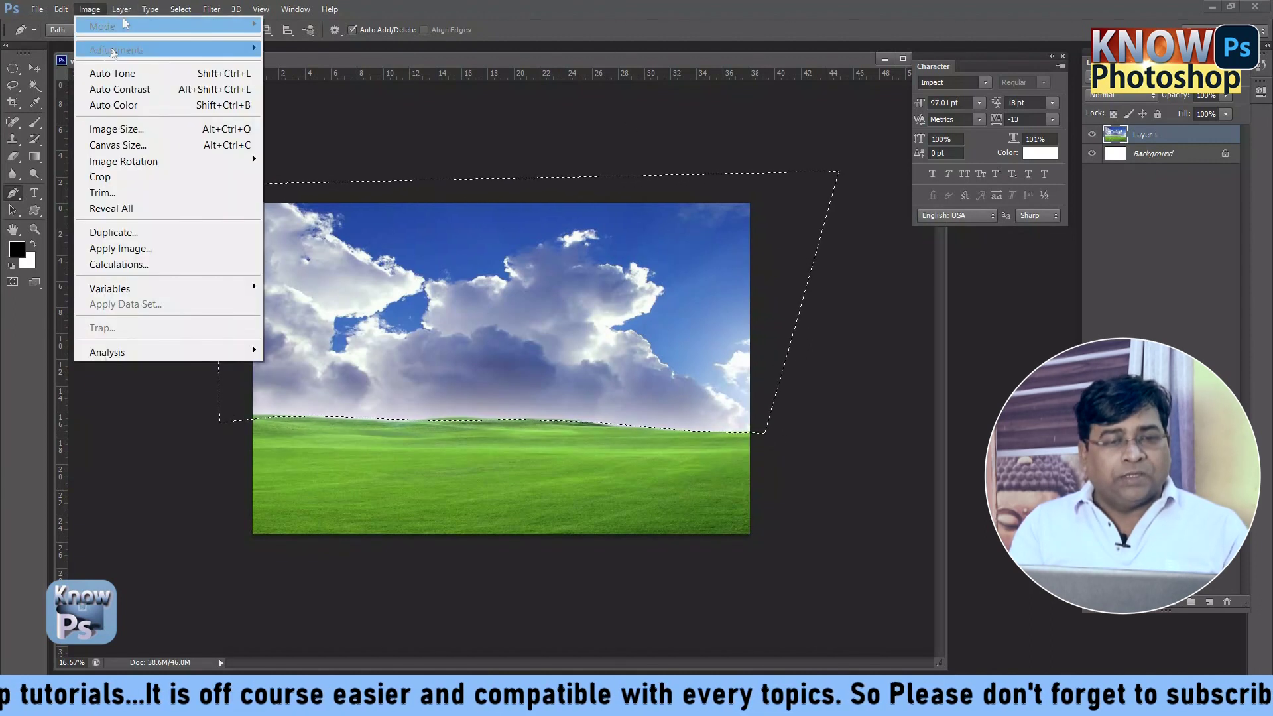
{"action": "mouse_move", "coordinate": [181, 10]}
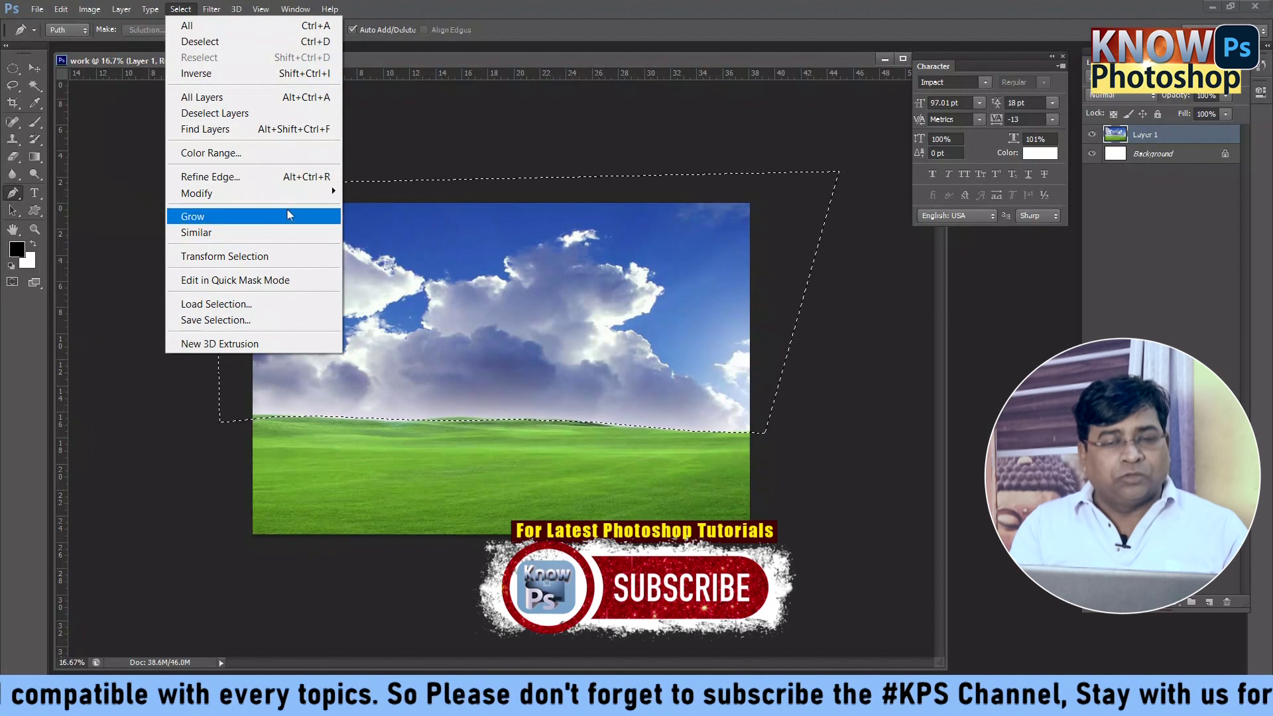
{"action": "mouse_move", "coordinate": [196, 193]}
{"action": "left_click", "coordinate": [420, 258]}
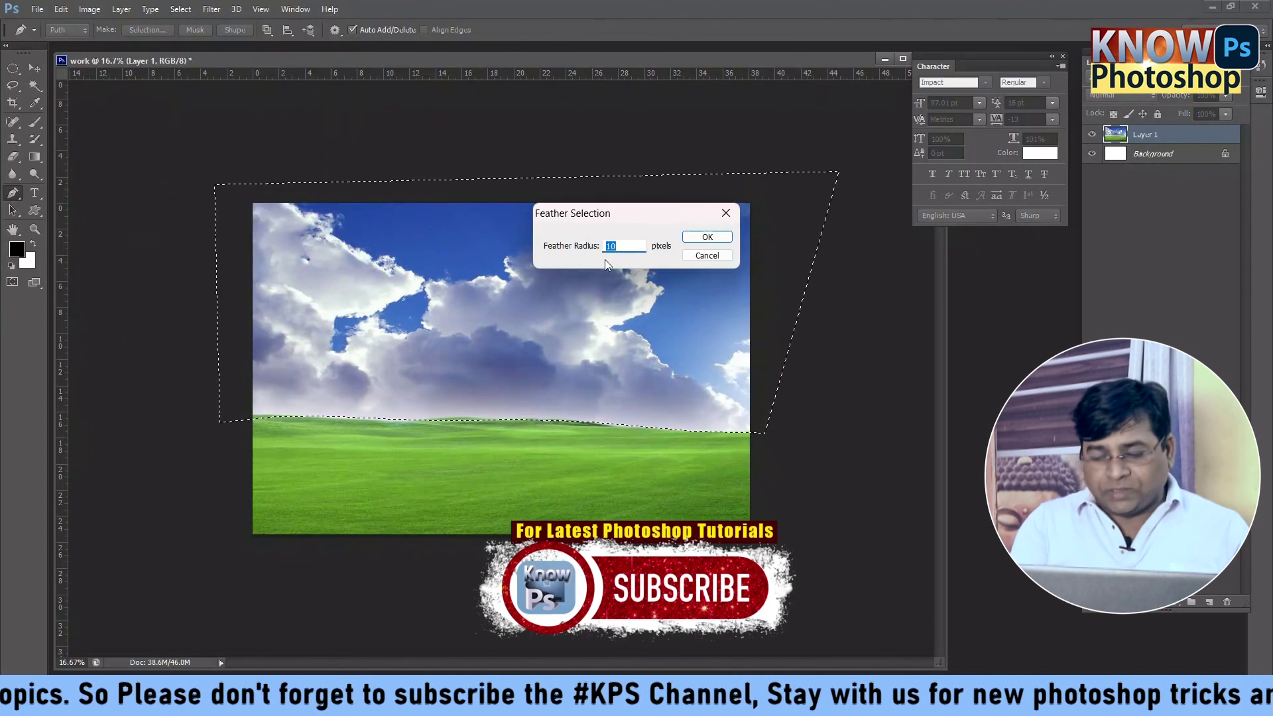
{"action": "key", "text": "Return"}
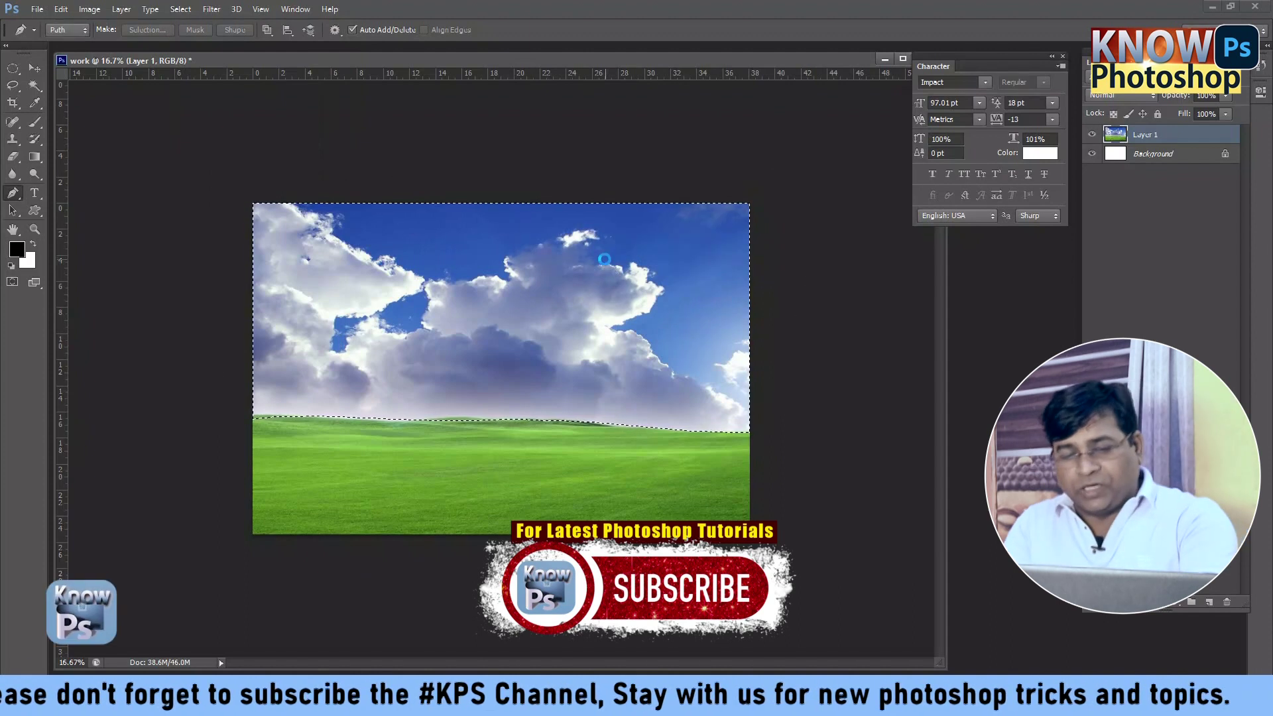
{"action": "key", "text": "Delete"}
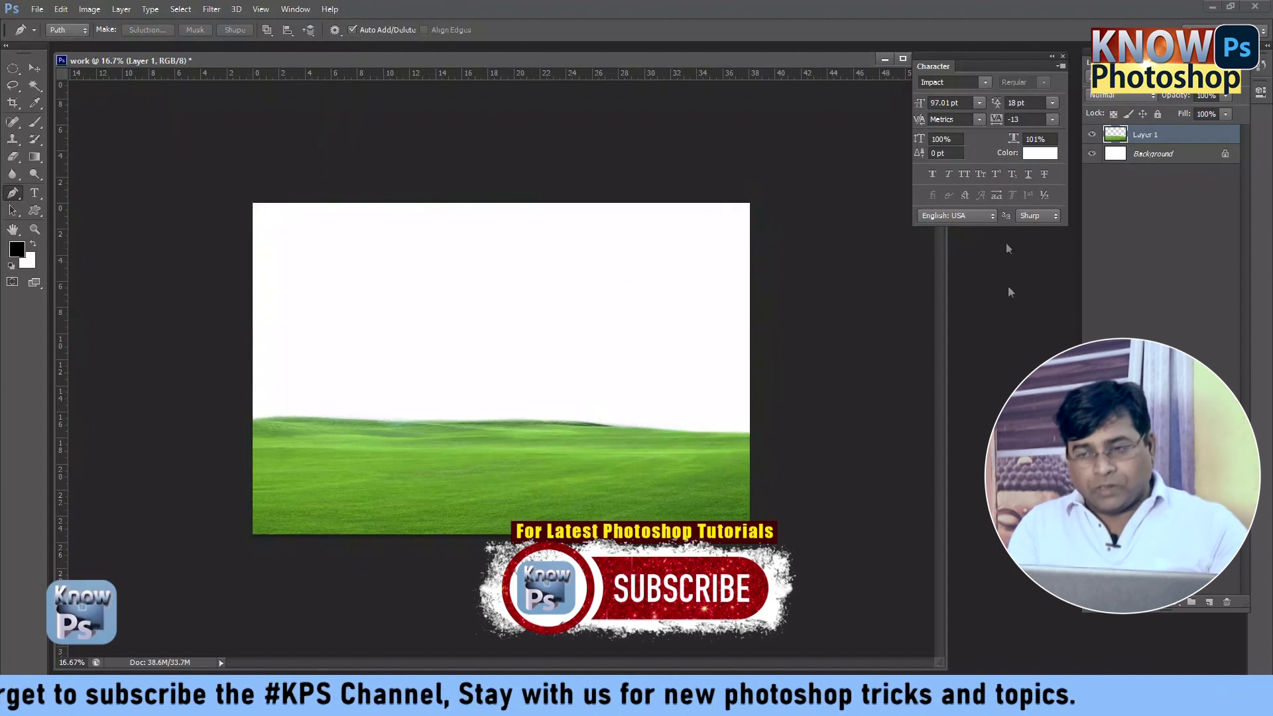
{"action": "left_click", "coordinate": [1091, 155]}
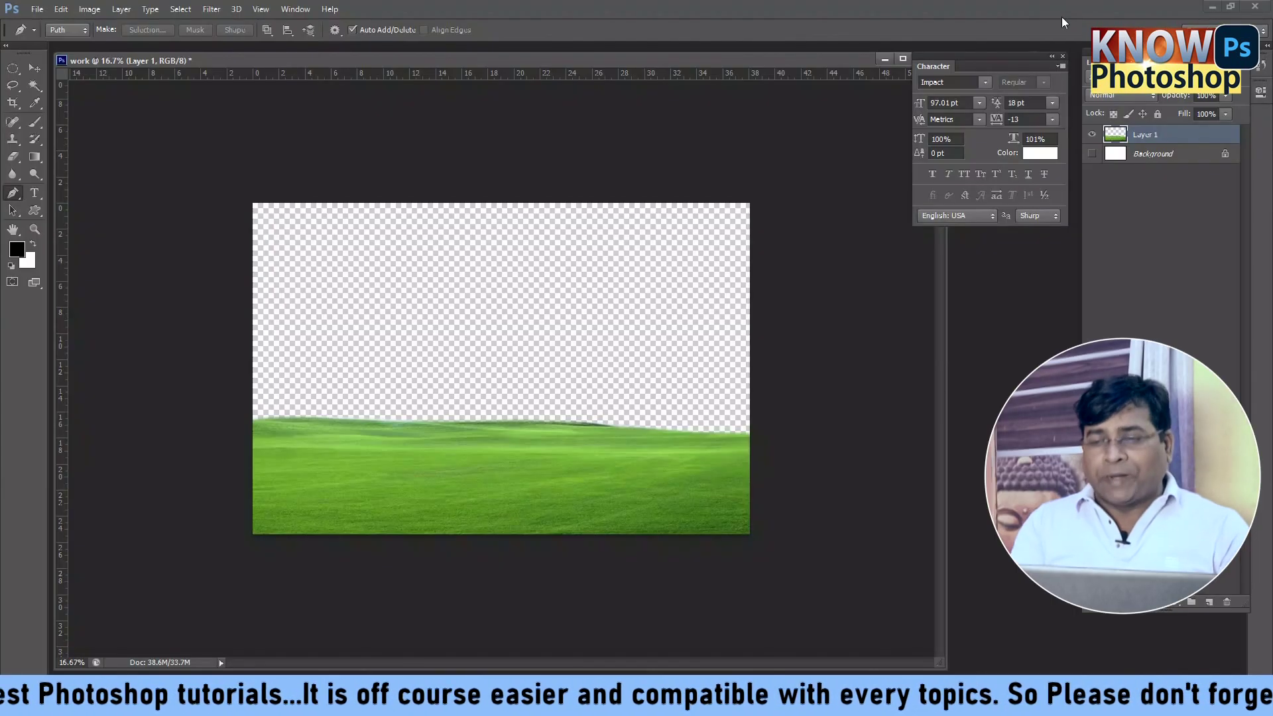
{"action": "left_click", "coordinate": [1093, 153]}
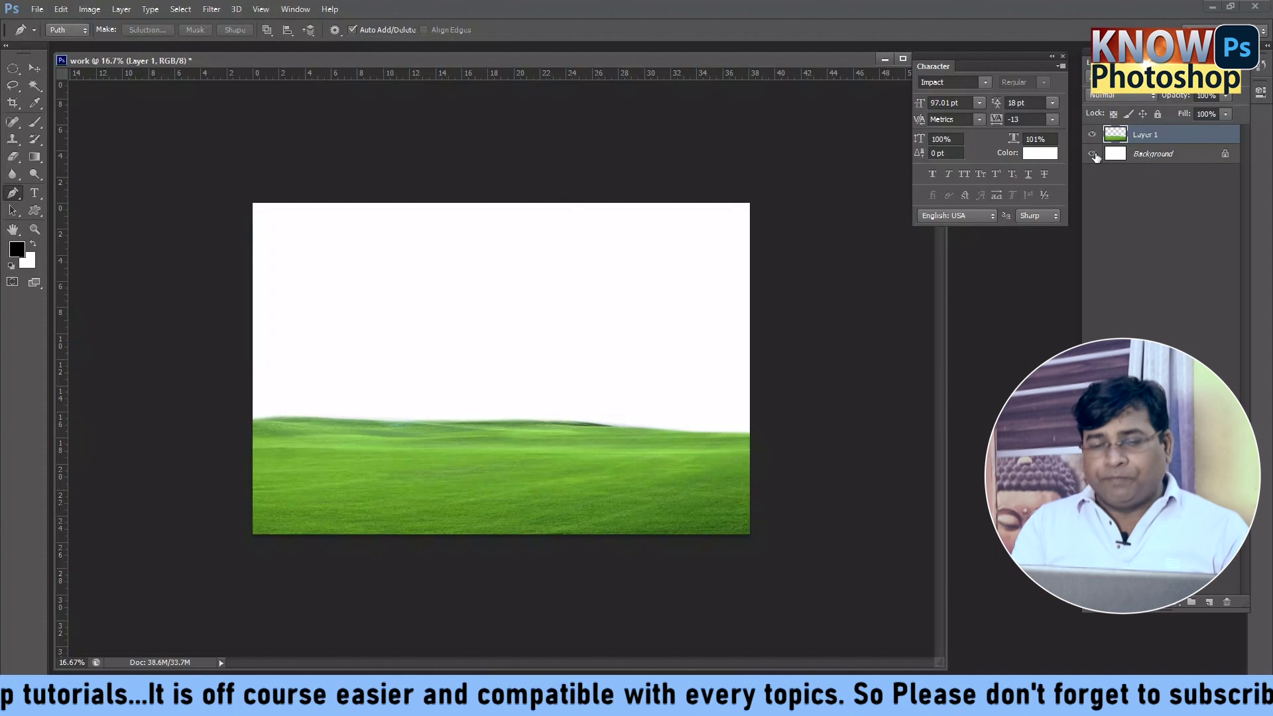
{"action": "left_click", "coordinate": [1093, 154]}
{"action": "left_click", "coordinate": [1093, 153]}
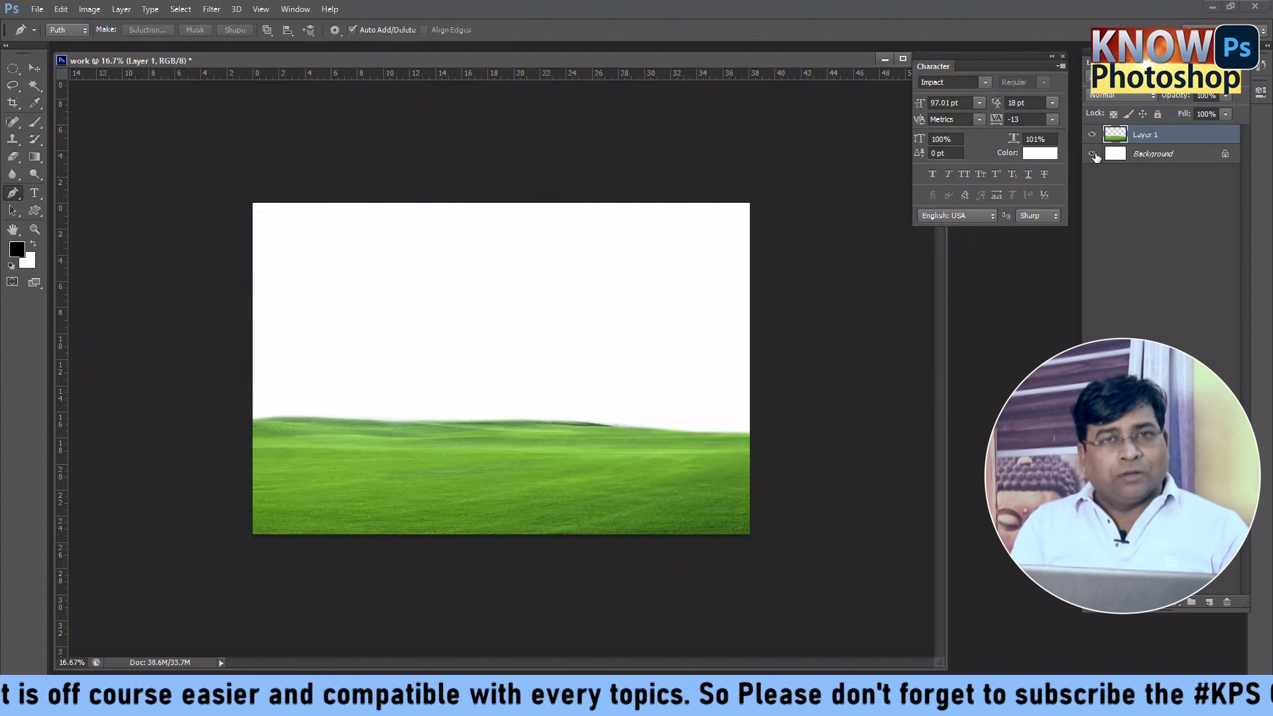
{"action": "left_click", "coordinate": [1093, 153]}
{"action": "left_click", "coordinate": [1092, 154]}
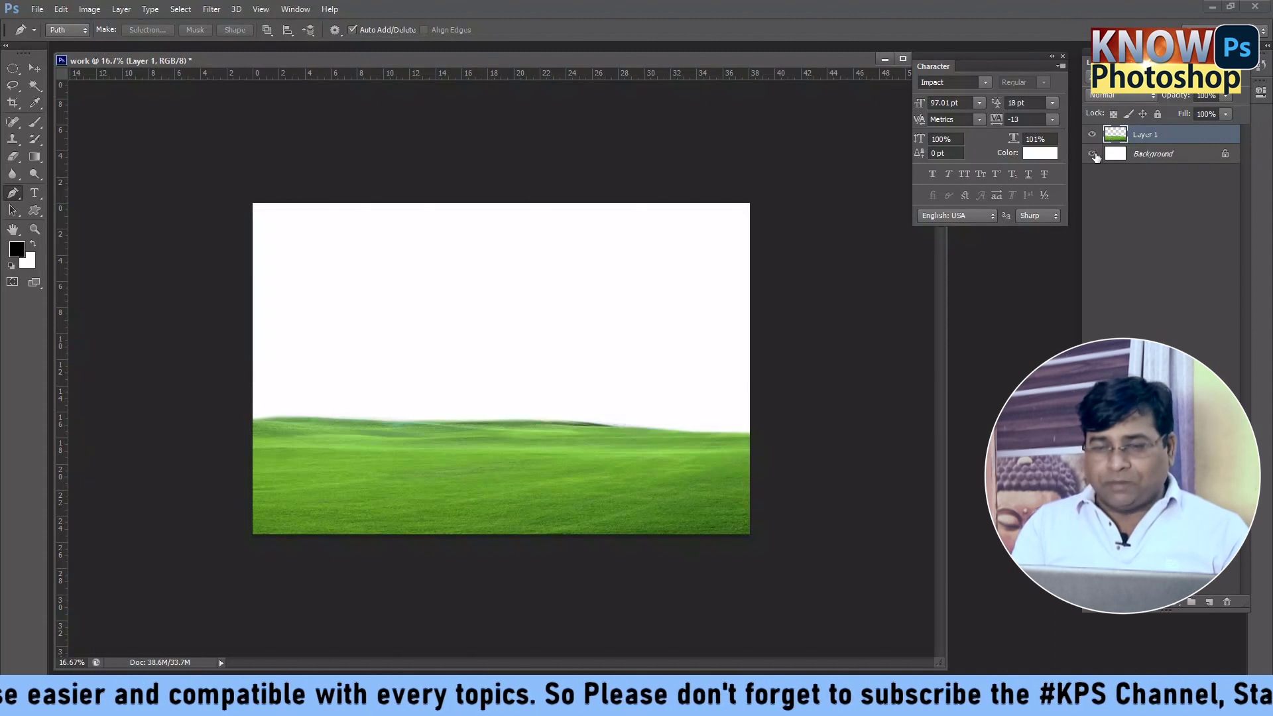
{"action": "left_click", "coordinate": [1093, 154]}
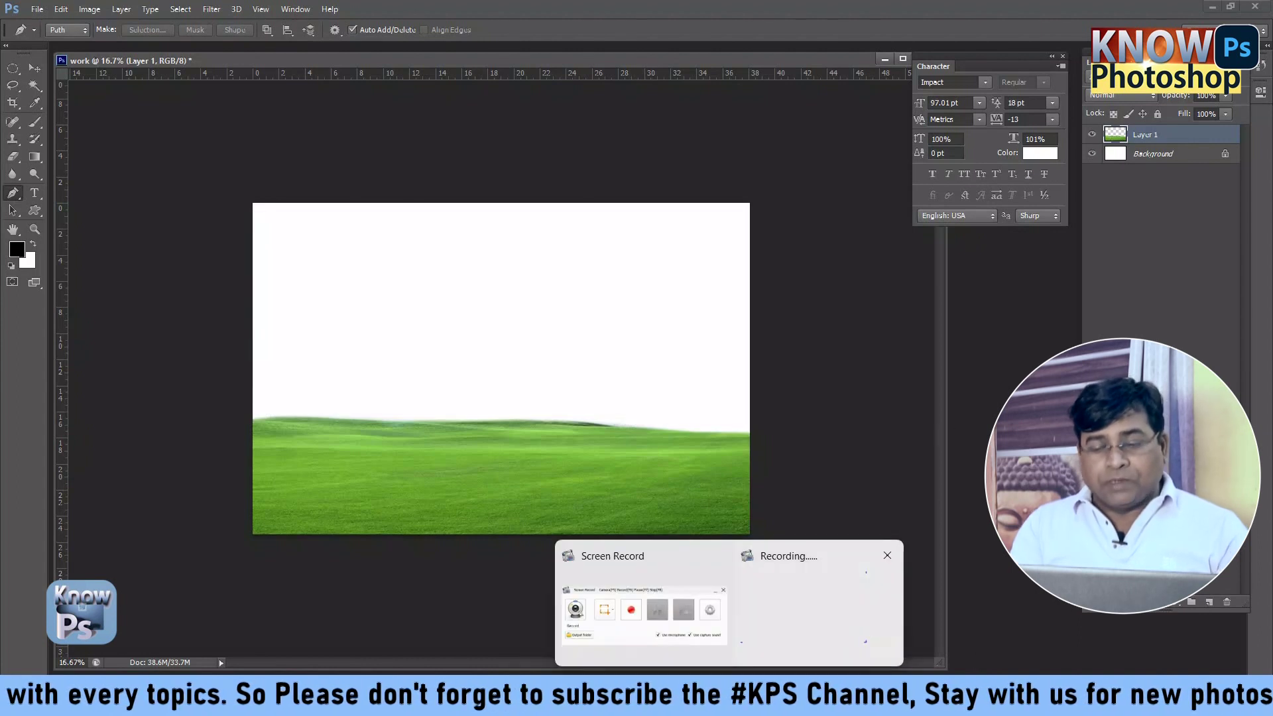
{"action": "left_click", "coordinate": [838, 603]}
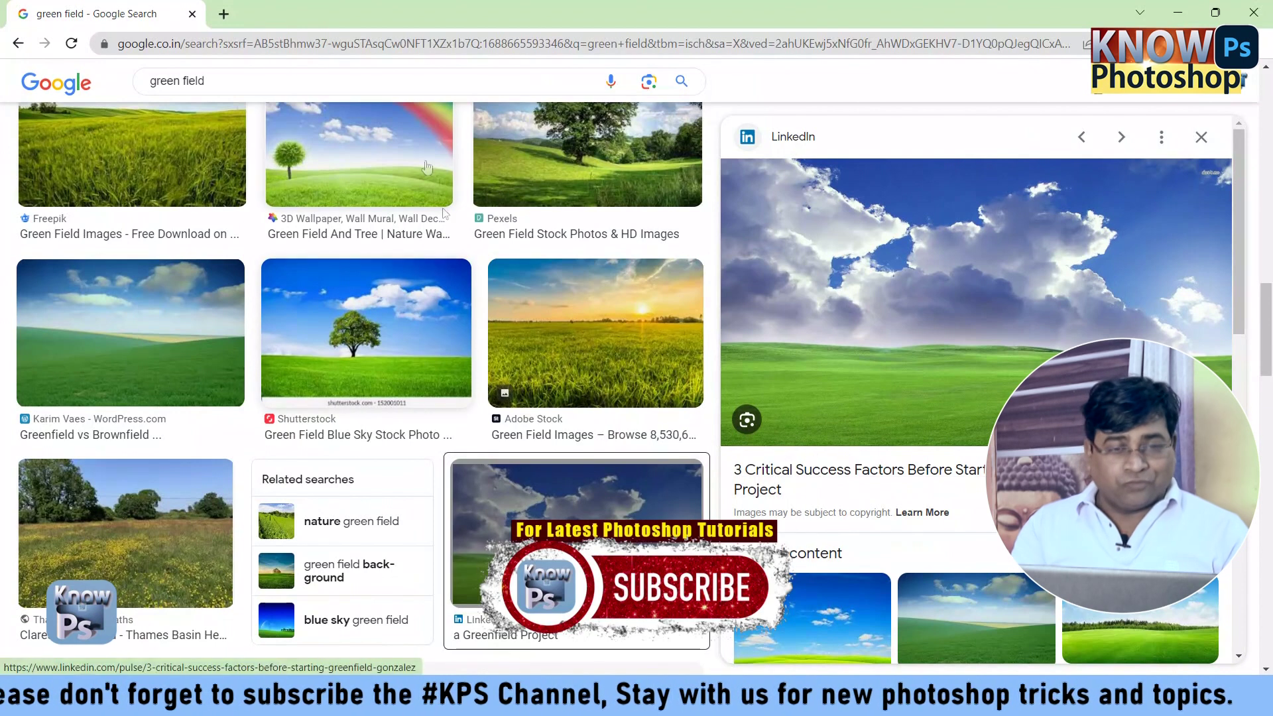
Step: Search Google Images for 'sky png'
{"action": "left_click", "coordinate": [312, 77]}
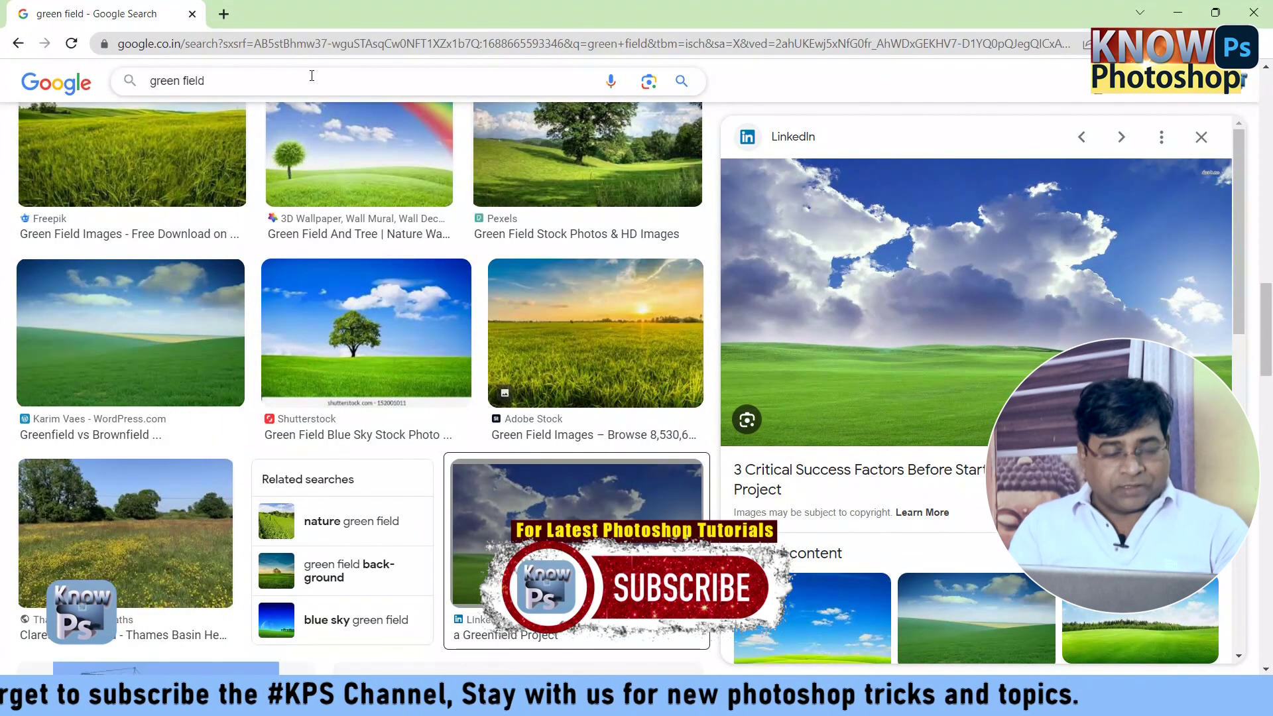
{"action": "key", "text": "ctrl+a"}
{"action": "type", "text": "sky"}
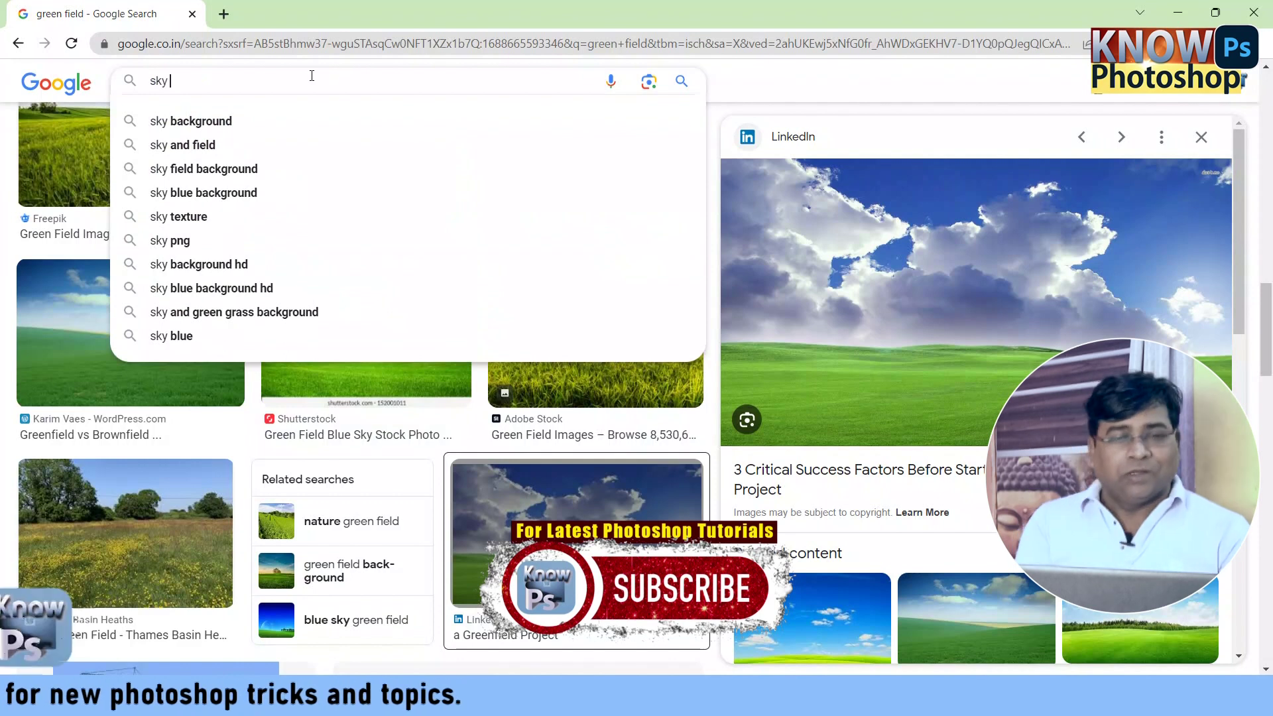
{"action": "key", "text": "Return"}
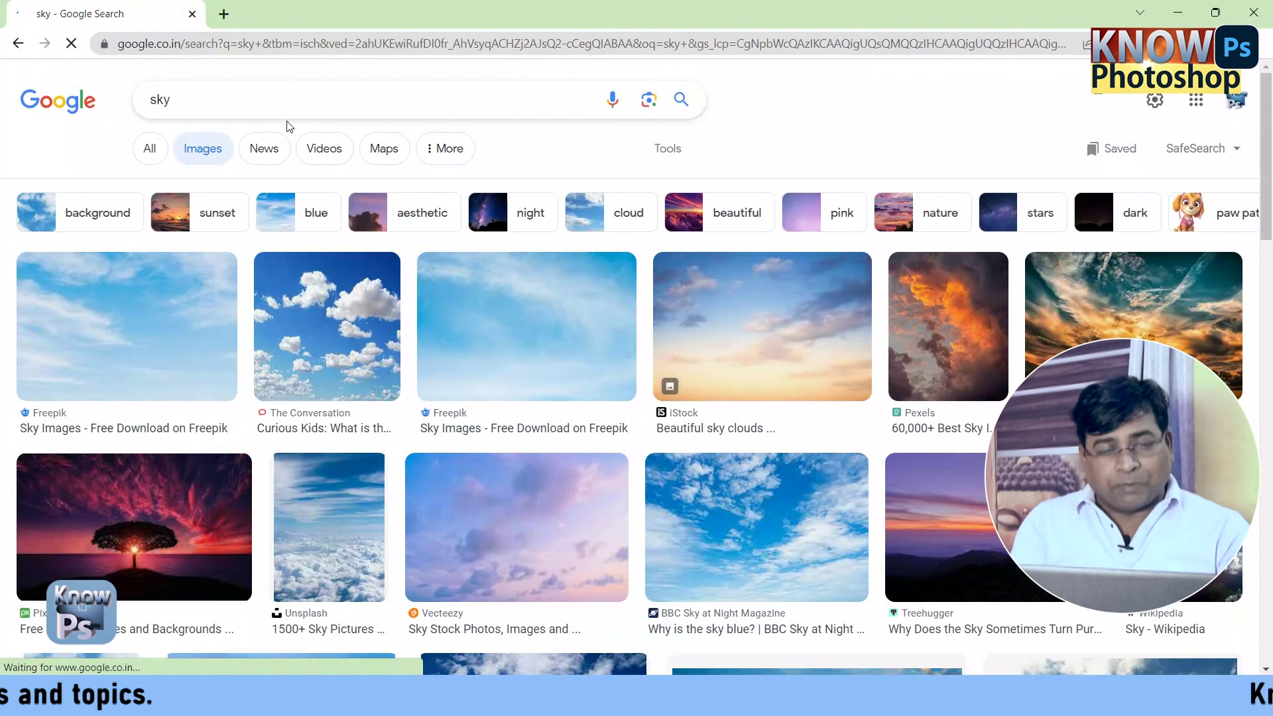
{"action": "left_click", "coordinate": [292, 99]}
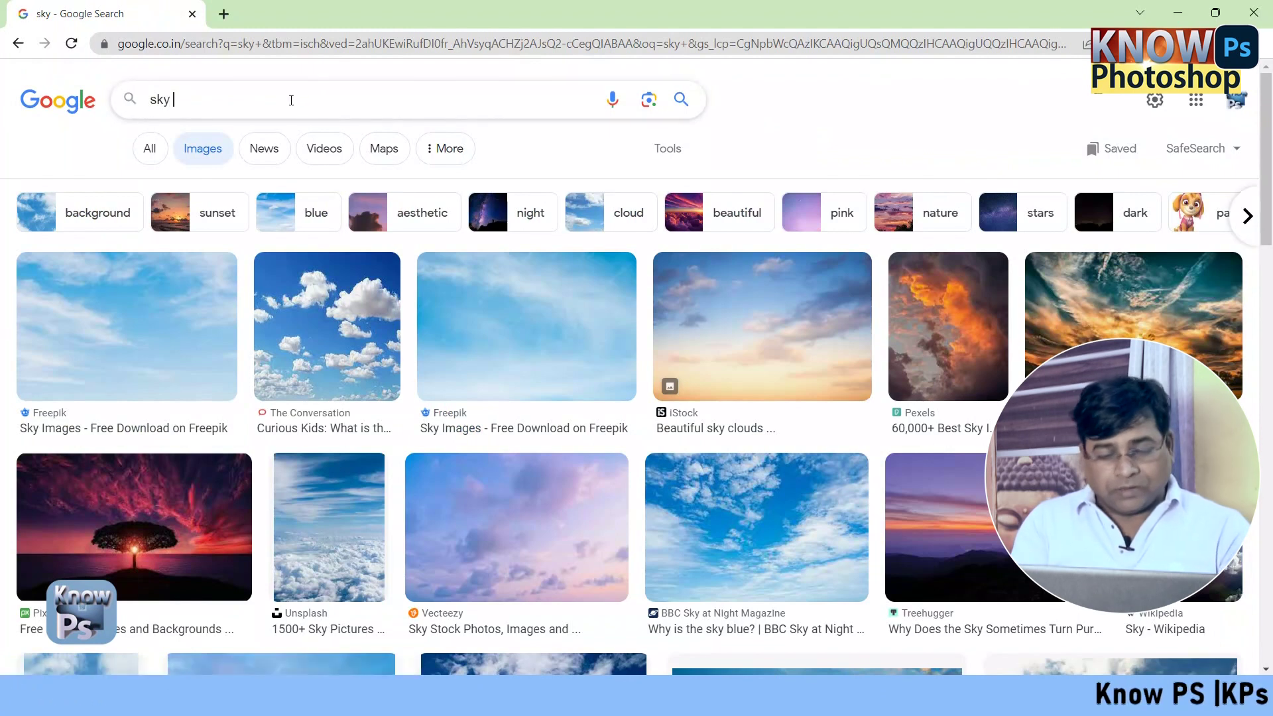
{"action": "type", "text": "png"}
{"action": "key", "text": "Return"}
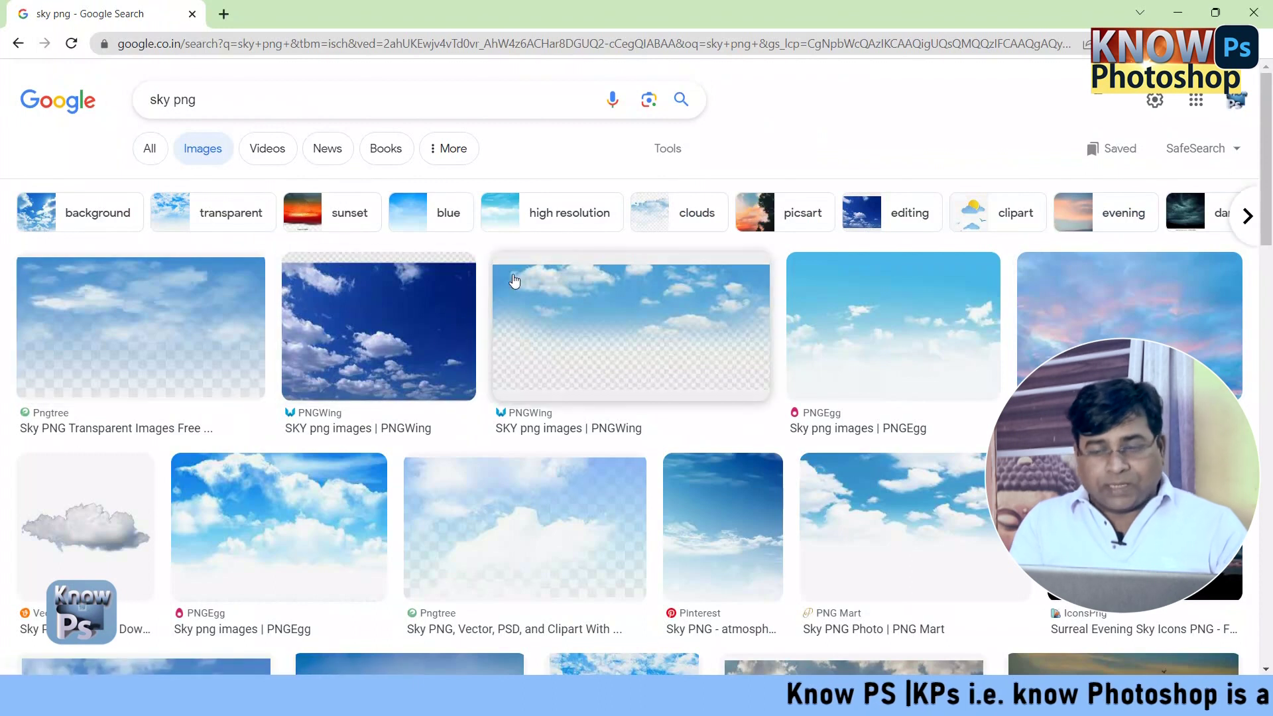
Step: Preview the PNGEgg sky image and open its 'Sky png images | PNGEgg' source page
{"action": "left_click", "coordinate": [920, 307]}
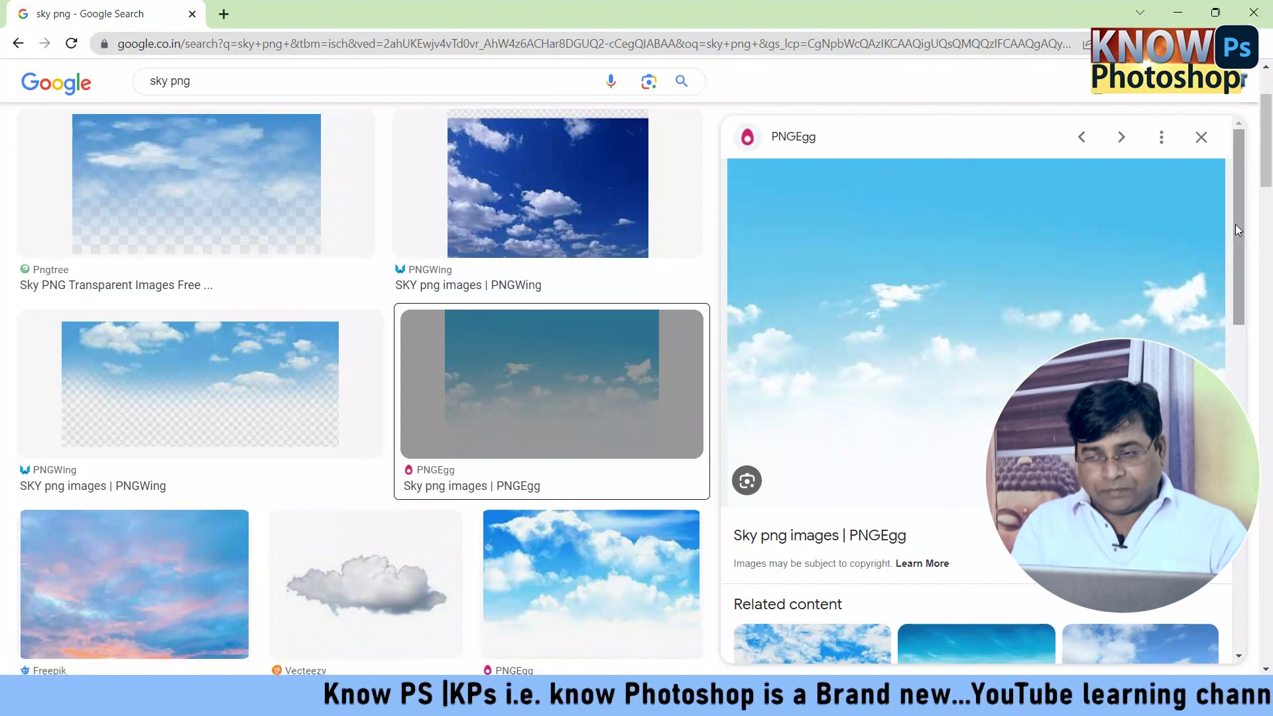
{"action": "left_click_drag", "start_coordinate": [1235, 224], "coordinate": [1238, 319]}
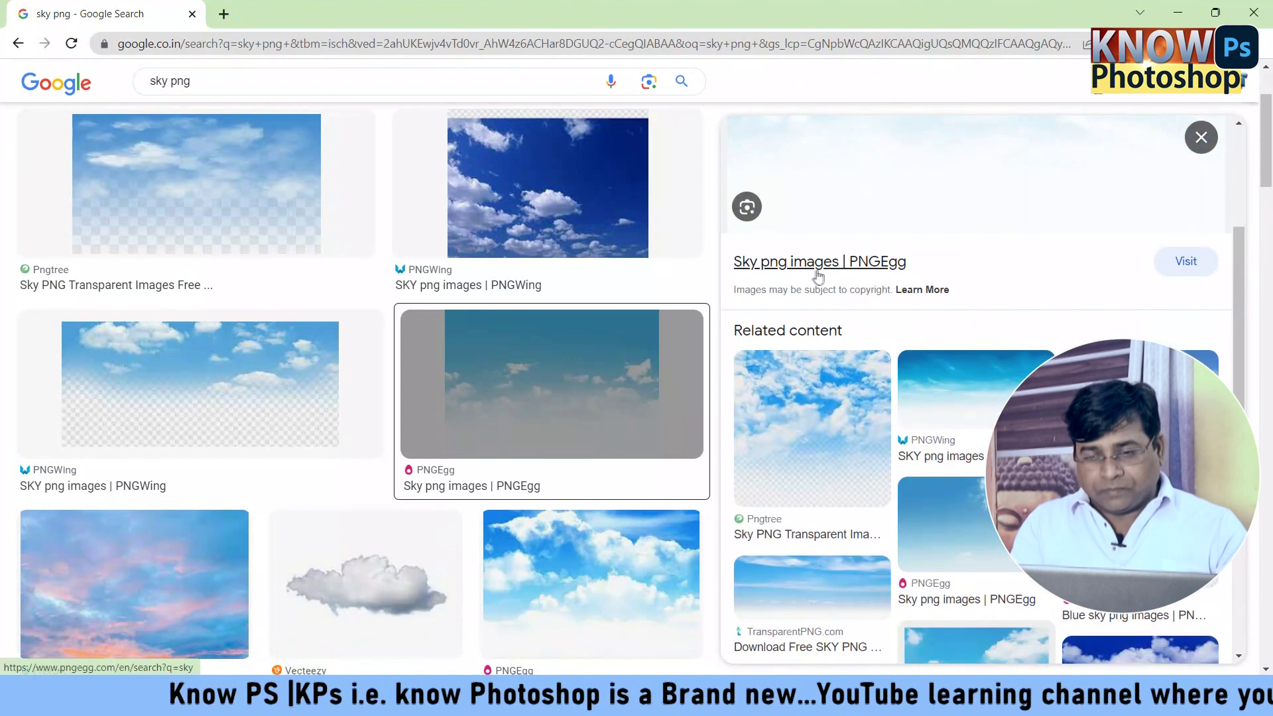
{"action": "left_click", "coordinate": [815, 264]}
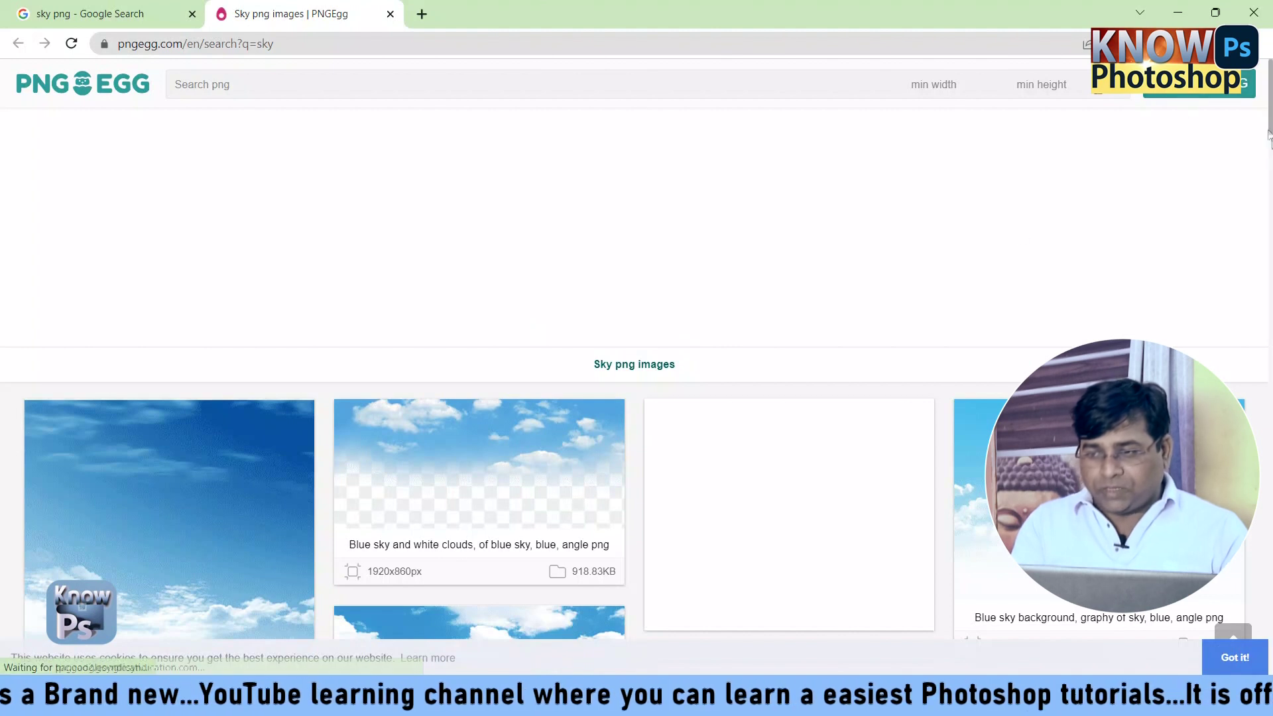
Step: Open PNGEgg's 'Cloud Sky, Blue sky and white clouds' image page and scroll to its download
{"action": "left_click_drag", "start_coordinate": [1269, 110], "coordinate": [1269, 179]}
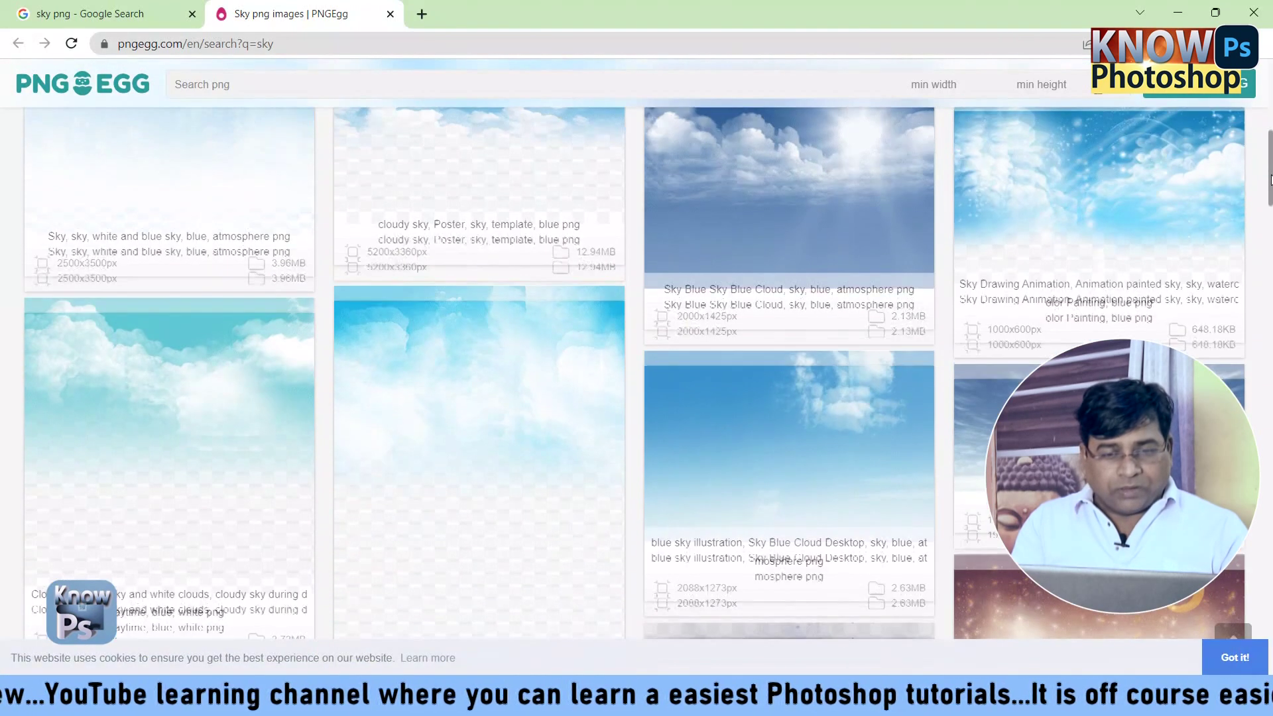
{"action": "left_click", "coordinate": [210, 400]}
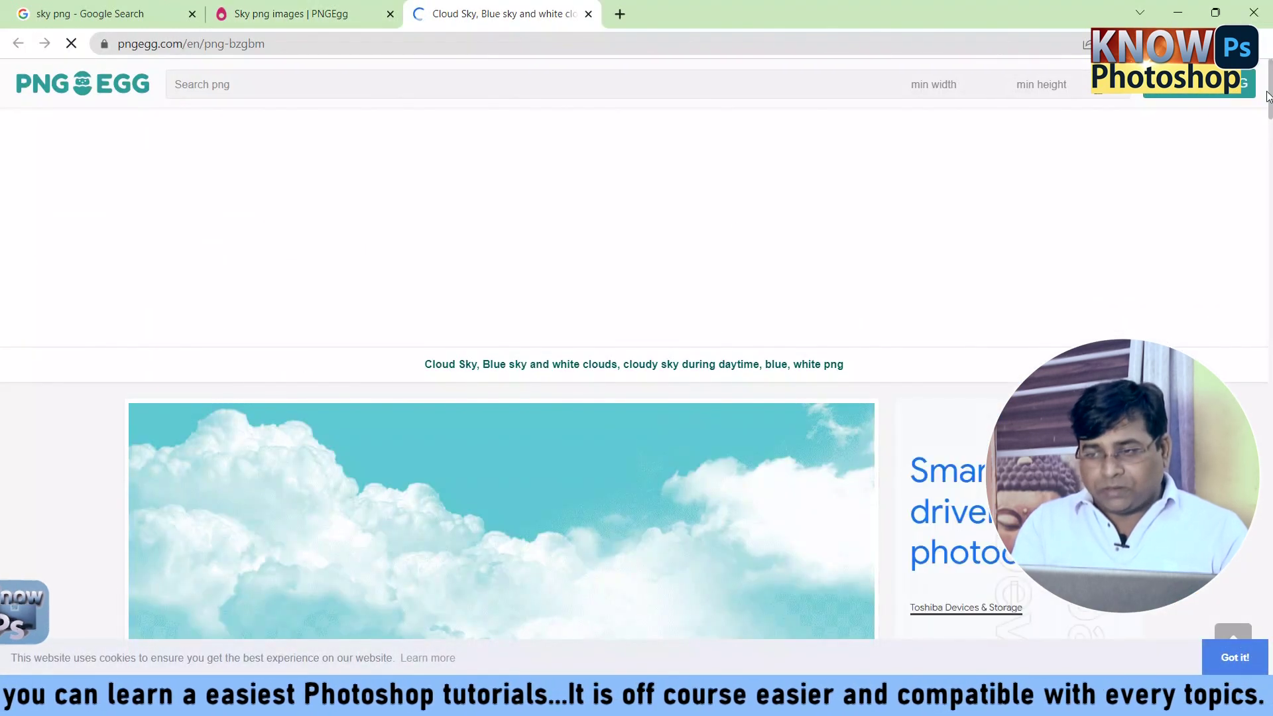
{"action": "mouse_move", "coordinate": [1270, 90]}
{"action": "left_mouse_down"}
{"action": "mouse_move", "coordinate": [1271, 169]}
{"action": "mouse_move", "coordinate": [1271, 133]}
{"action": "left_mouse_up"}
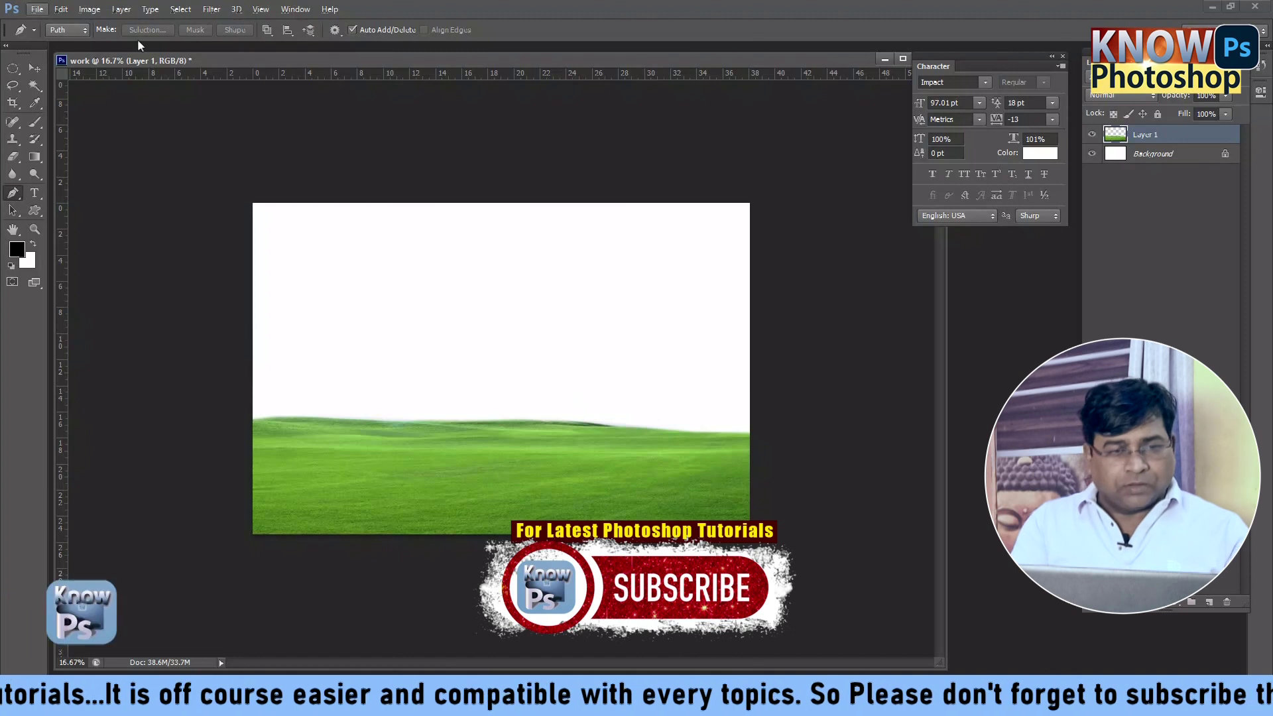
Step: Open pngegg.png from the Downloads folder in Photoshop via File > Open
{"action": "left_click", "coordinate": [38, 9]}
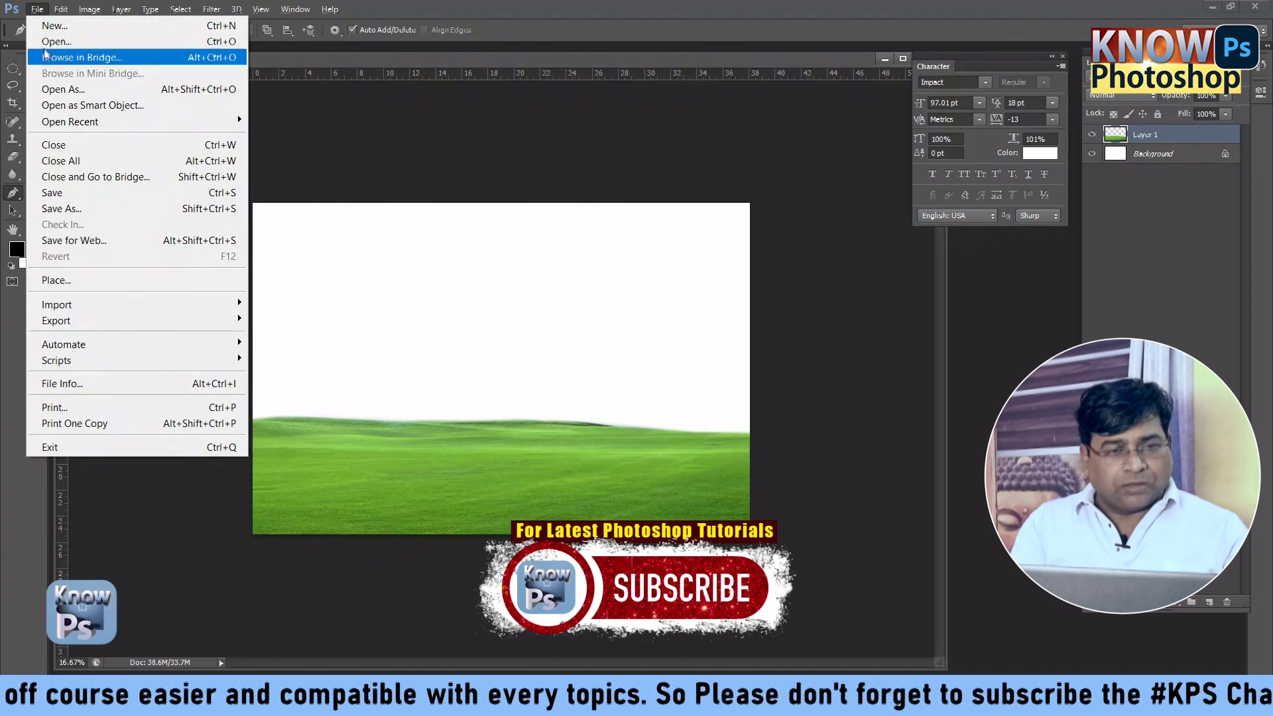
{"action": "key", "text": "Escape"}
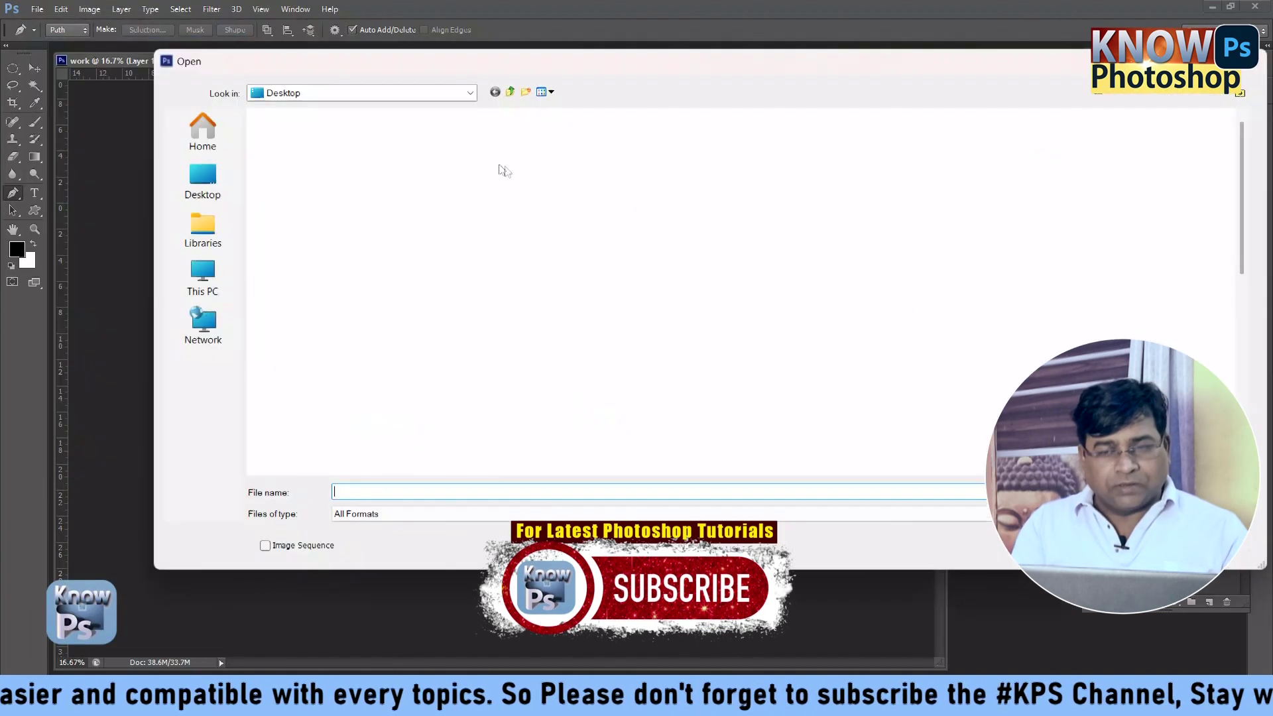
{"action": "left_click", "coordinate": [198, 274]}
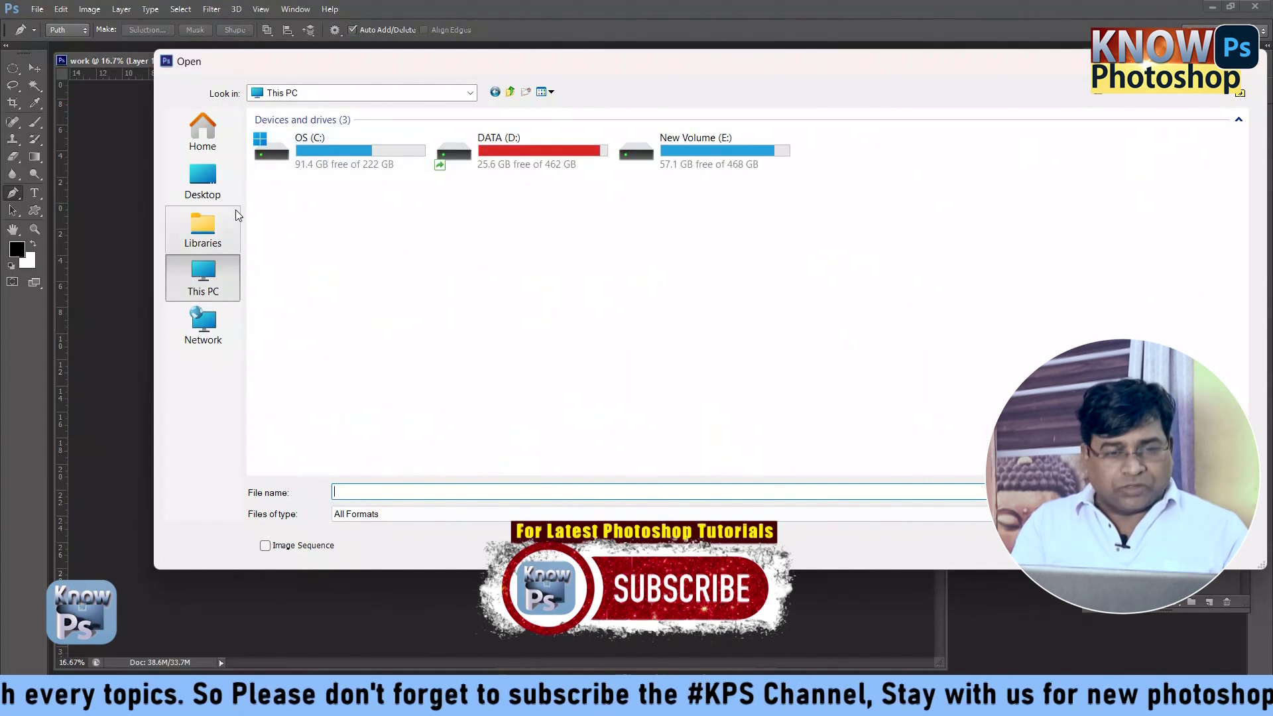
{"action": "left_click", "coordinate": [216, 196]}
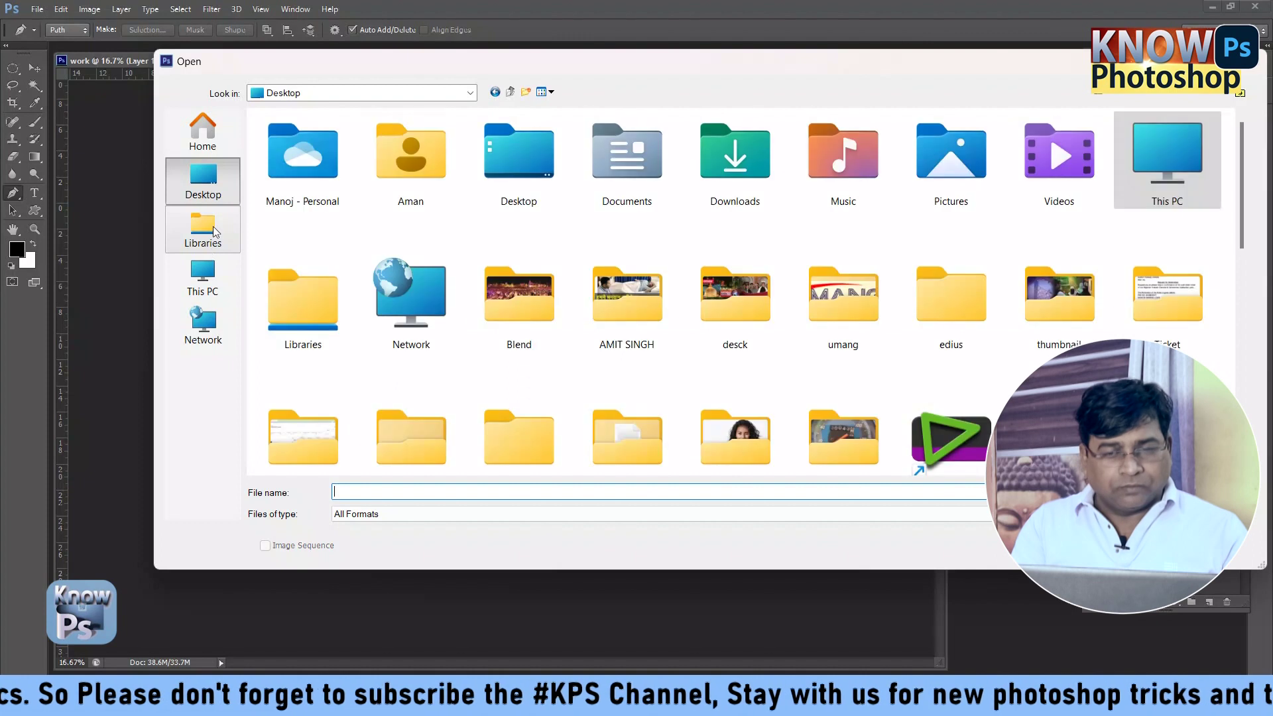
{"action": "double_click", "coordinate": [753, 180]}
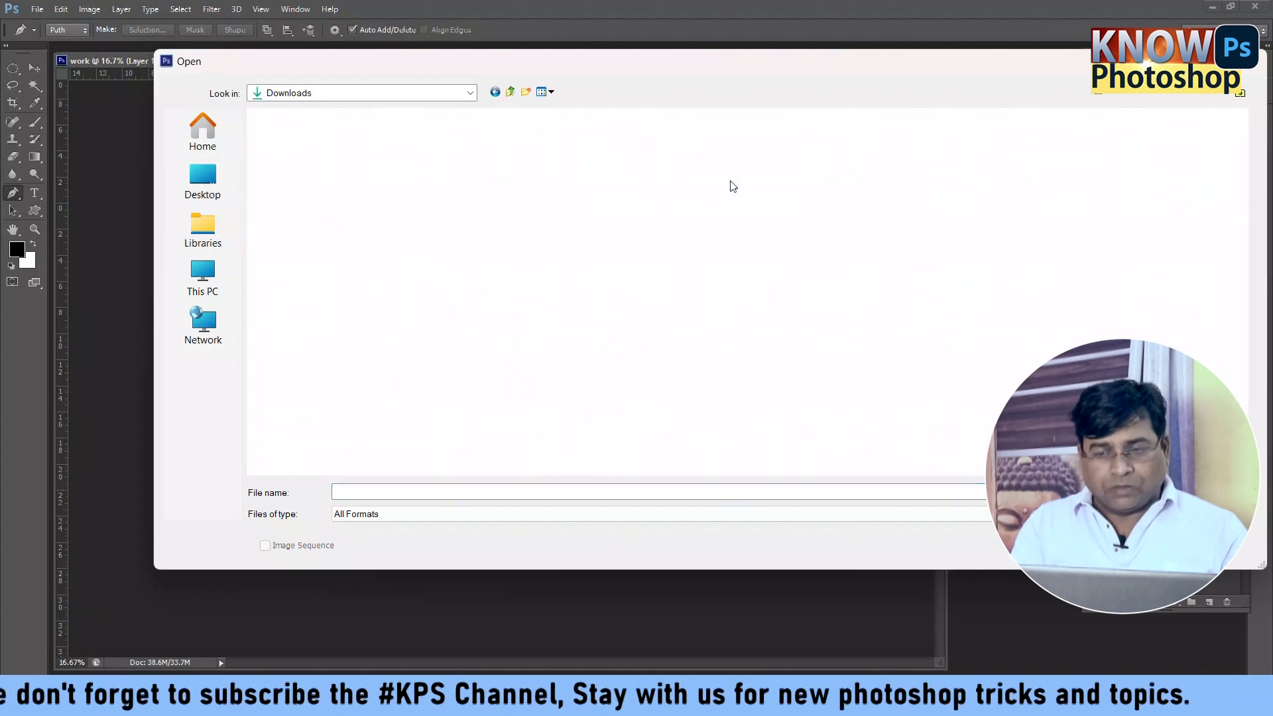
{"action": "double_click", "coordinate": [288, 141]}
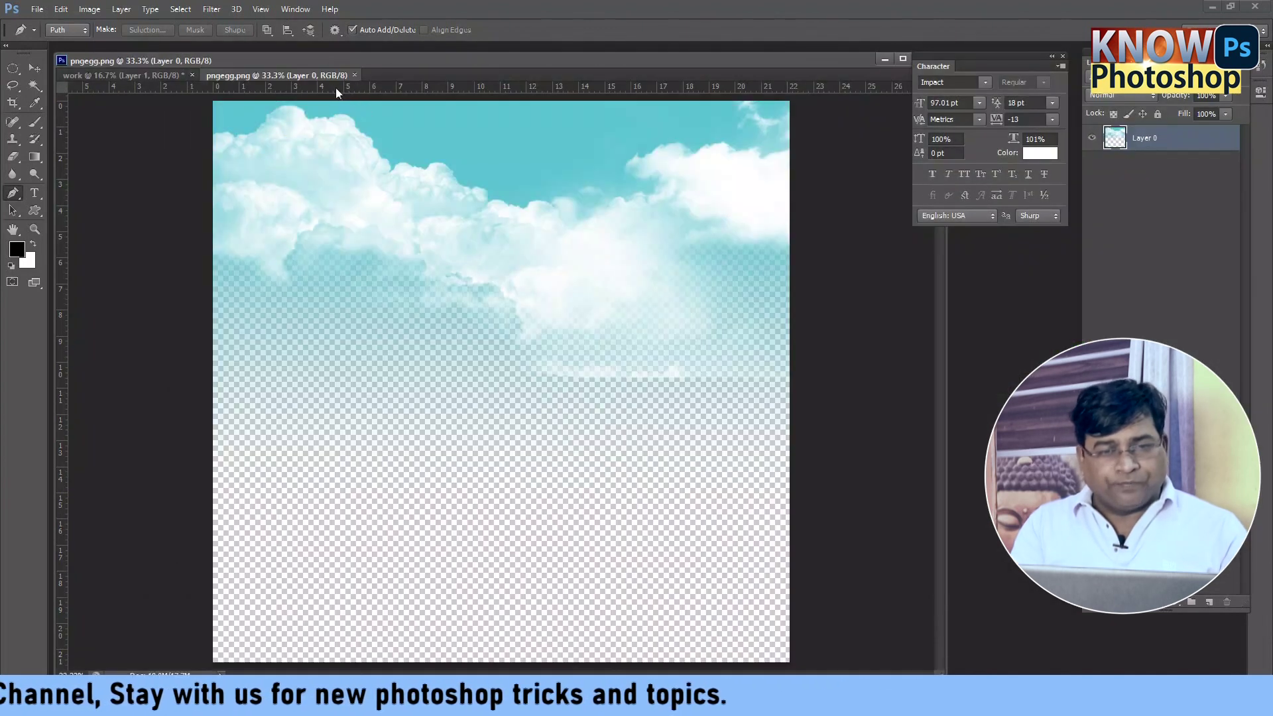
Step: Float the pngegg tab and drag the cloud sky into the work document
{"action": "left_click_drag", "start_coordinate": [266, 75], "coordinate": [380, 160]}
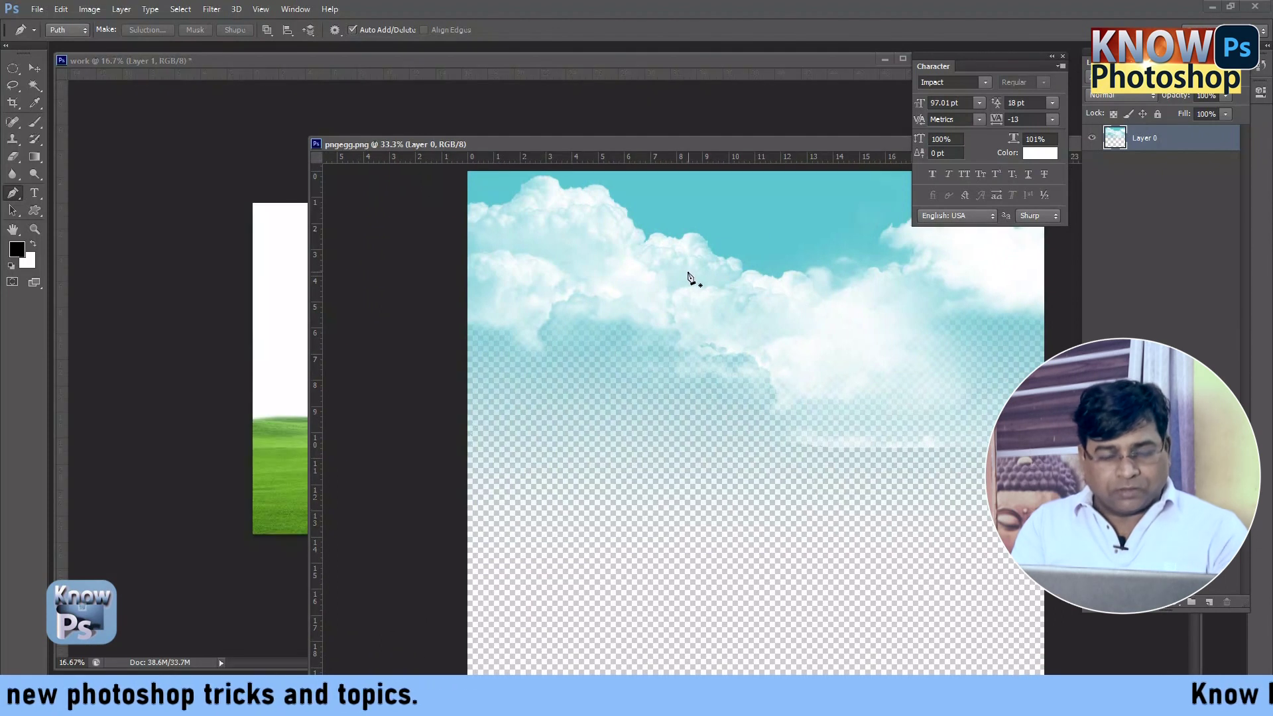
{"action": "key", "text": "v"}
{"action": "mouse_move", "coordinate": [690, 277]}
{"action": "left_mouse_down"}
{"action": "mouse_move", "coordinate": [291, 271]}
{"action": "mouse_move", "coordinate": [375, 255]}
{"action": "mouse_move", "coordinate": [348, 254]}
{"action": "left_mouse_up"}
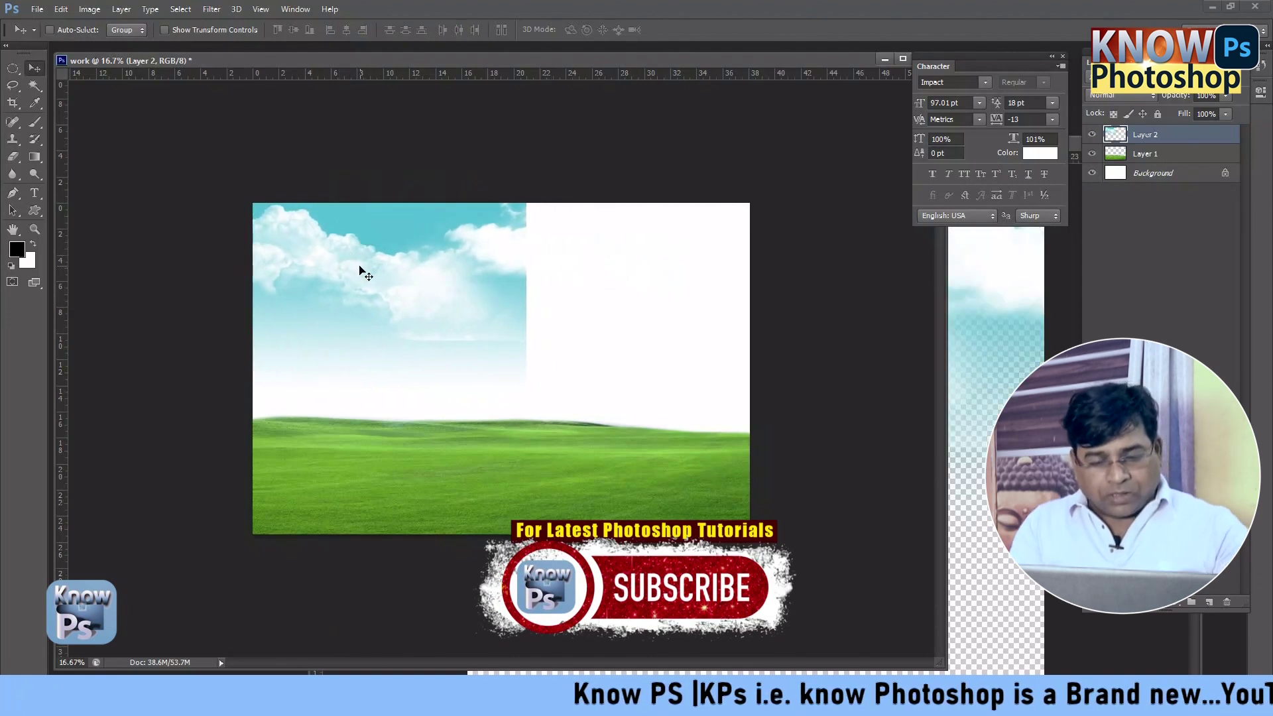
Step: Duplicate the cloud layer, move the copy right and stretch it wider to cover the sky
{"action": "key", "text": "ctrl+j"}
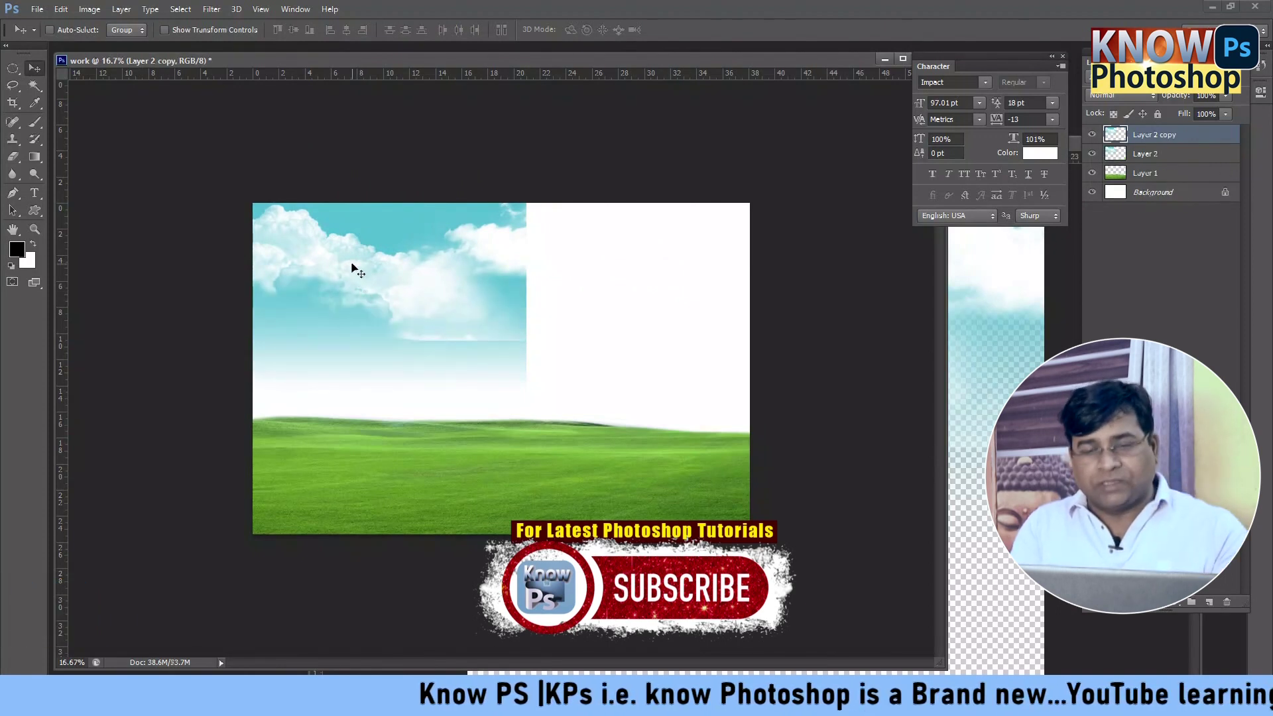
{"action": "left_click_drag", "start_coordinate": [352, 266], "coordinate": [641, 269]}
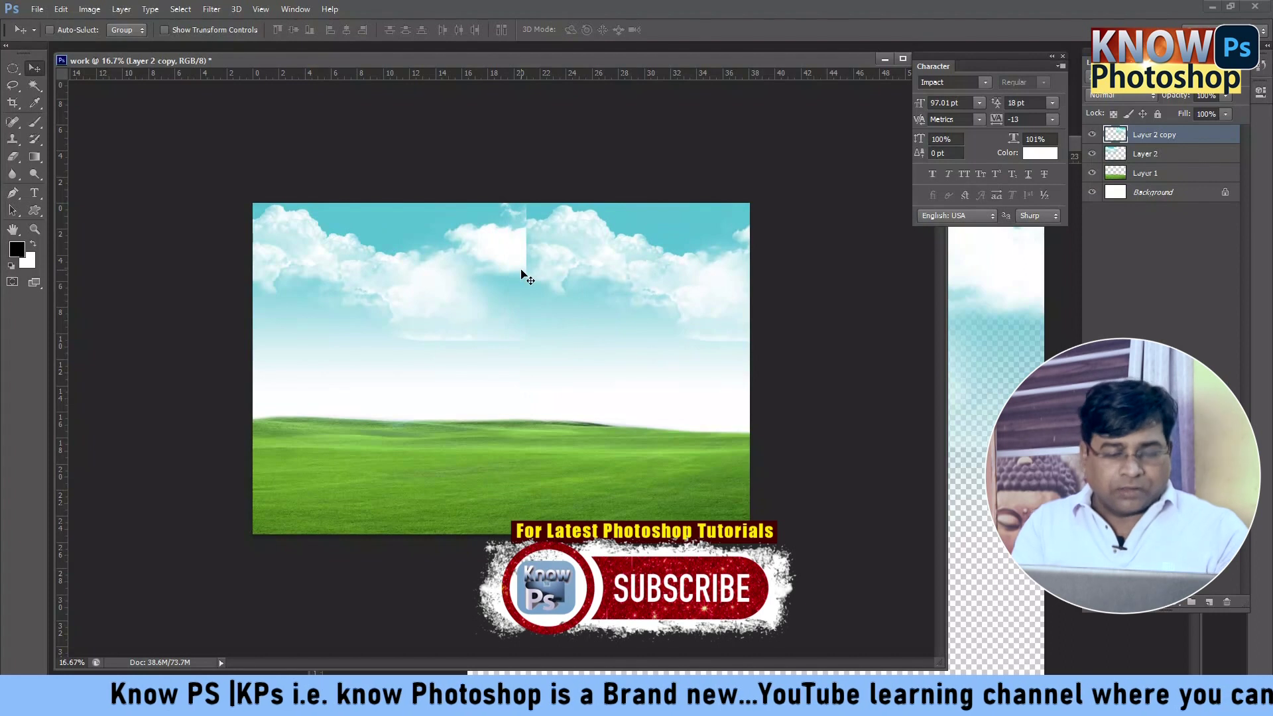
{"action": "key", "text": "ctrl+t"}
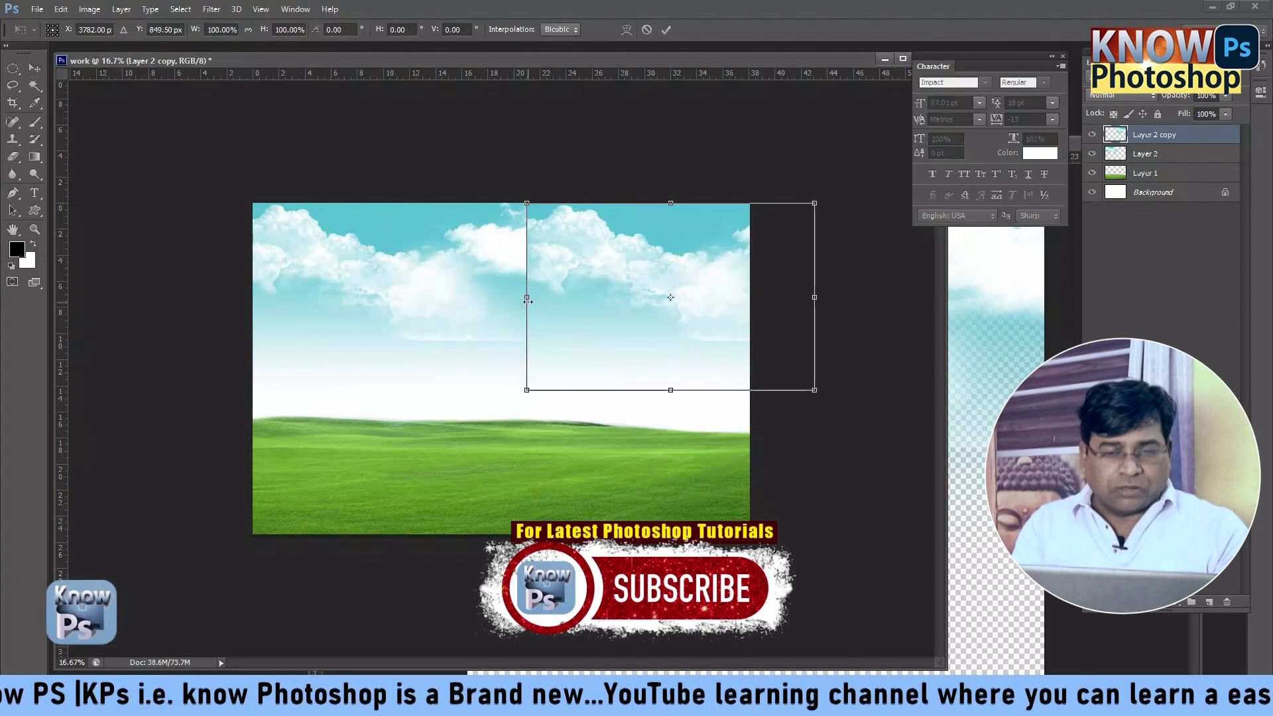
{"action": "left_click_drag", "start_coordinate": [498, 306], "coordinate": [429, 309]}
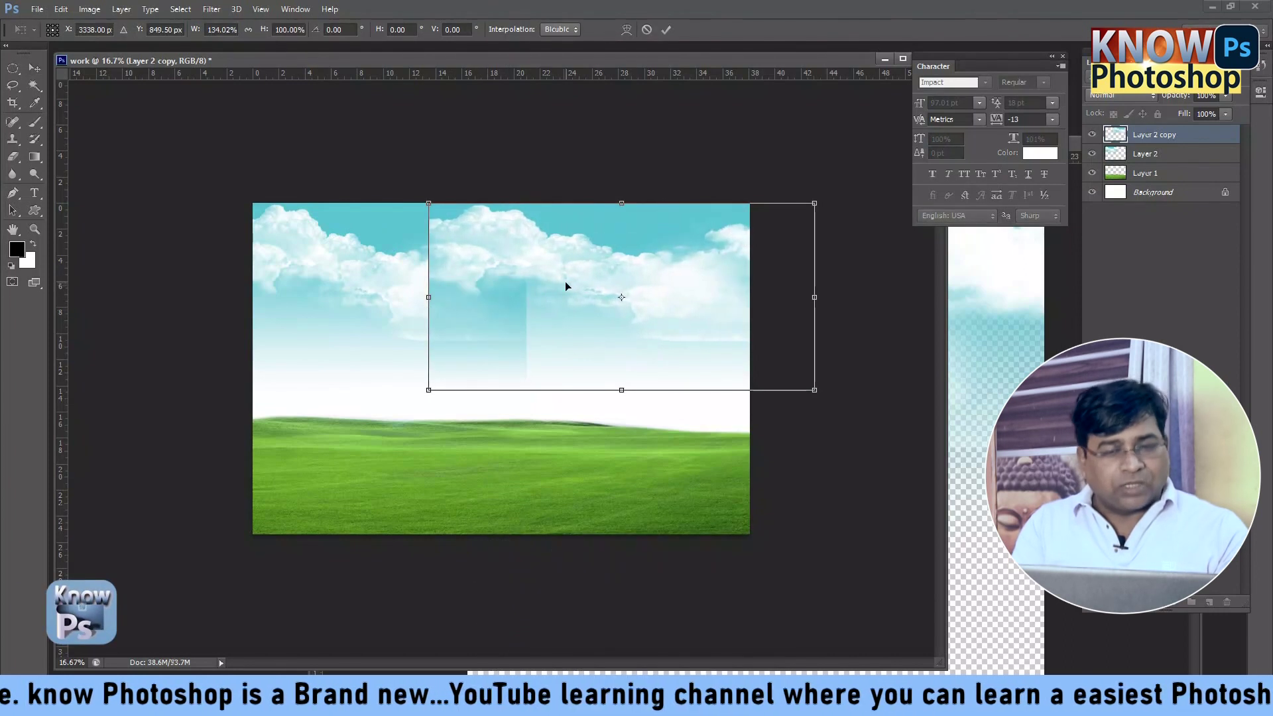
{"action": "key", "text": "Return"}
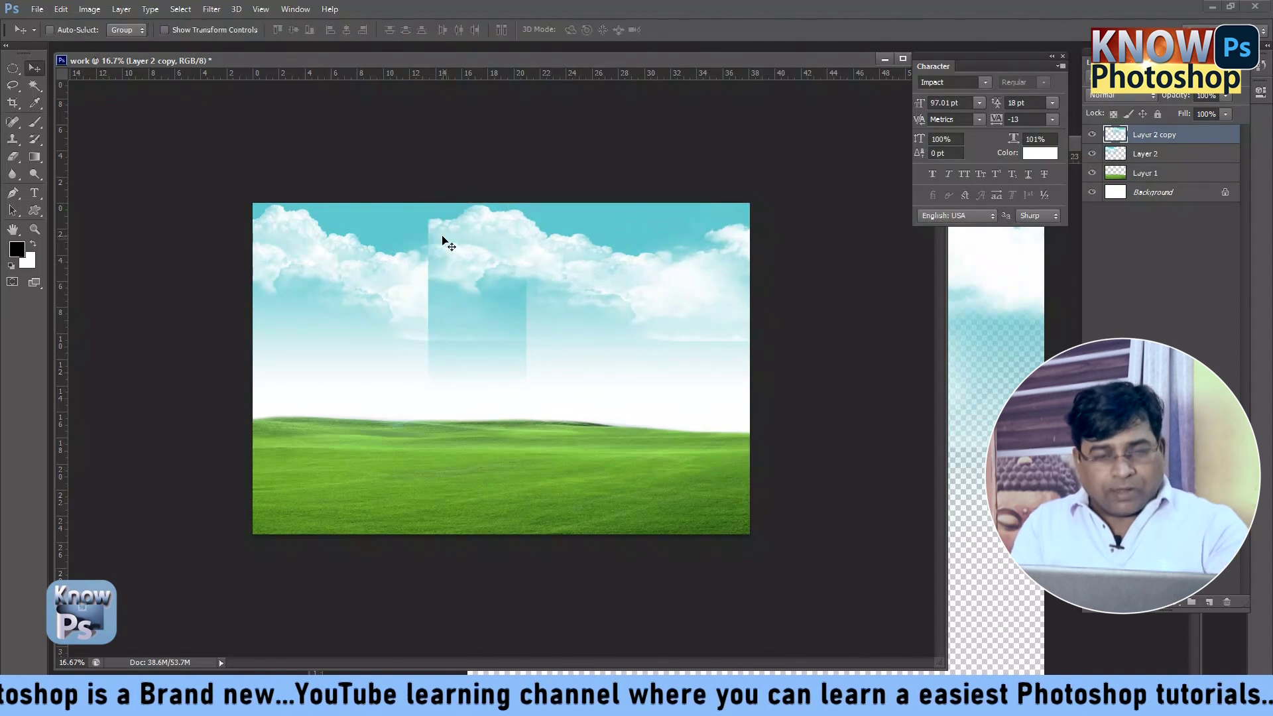
{"action": "key", "text": "e"}
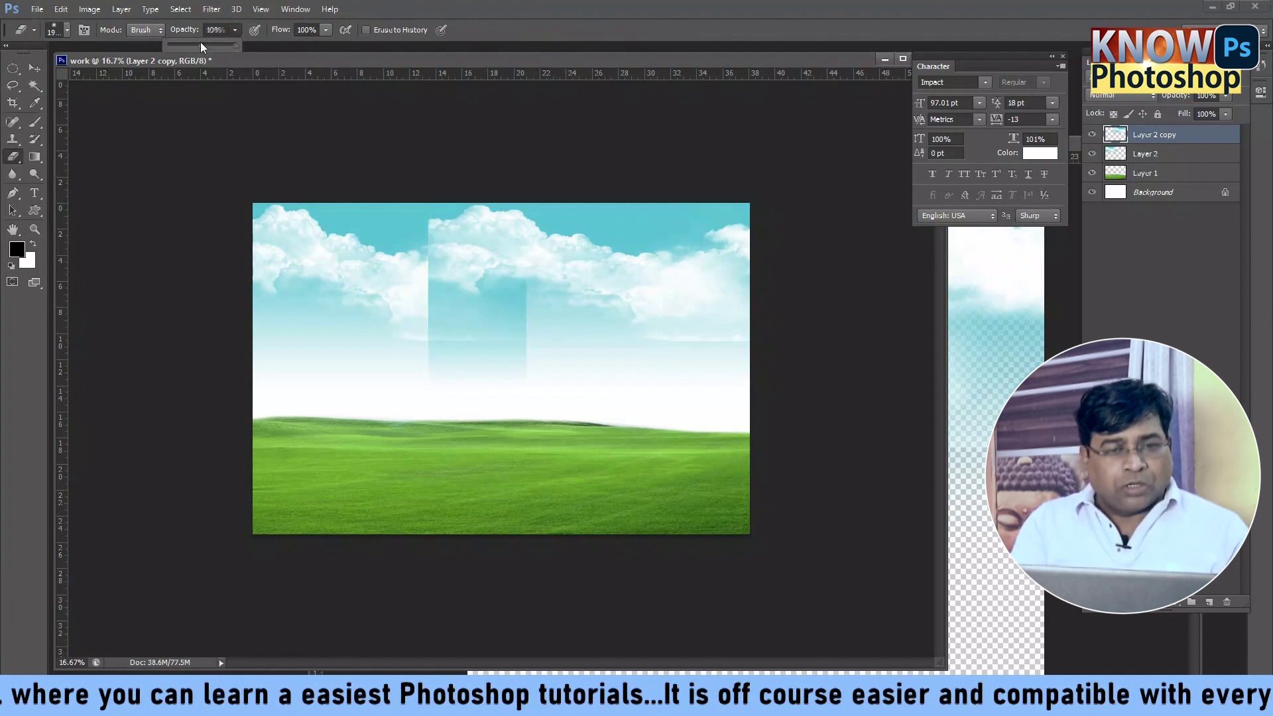
Step: Soft-erase the cloud seams on Layer 2 copy and Layer 2 with 27% opacity, 31% flow
{"action": "left_click", "coordinate": [324, 29]}
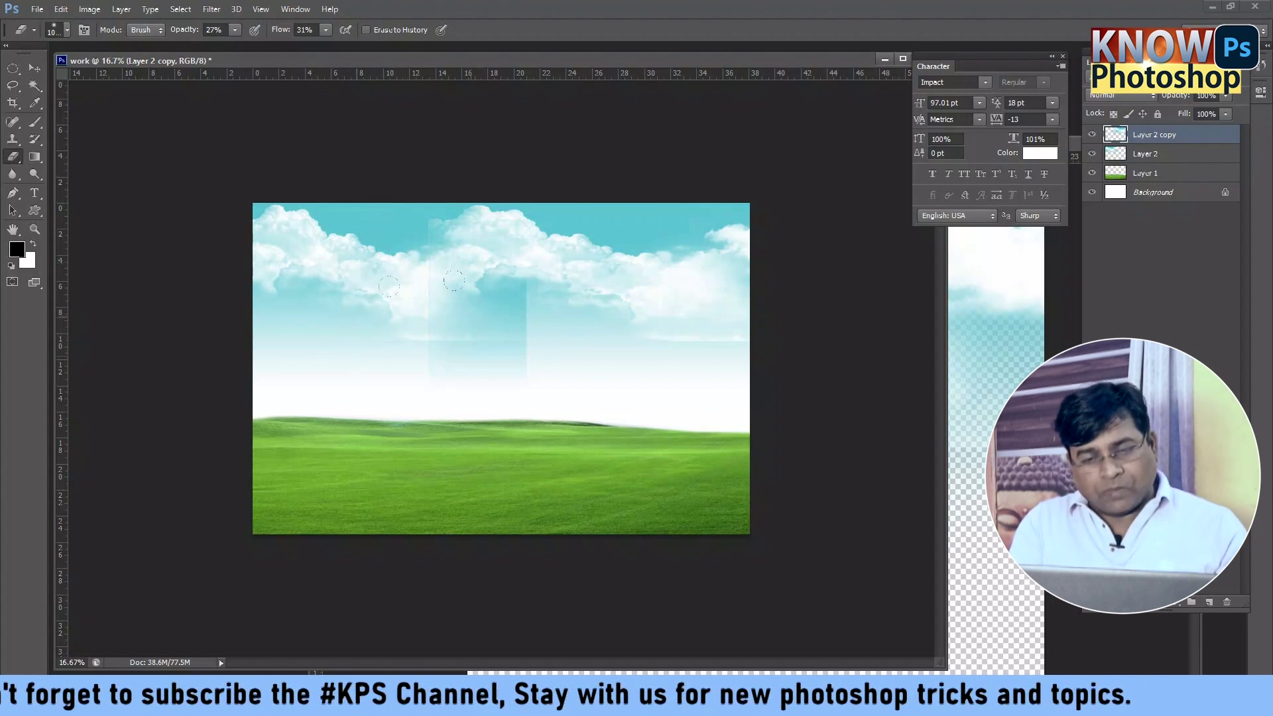
{"action": "left_click", "coordinate": [1173, 154]}
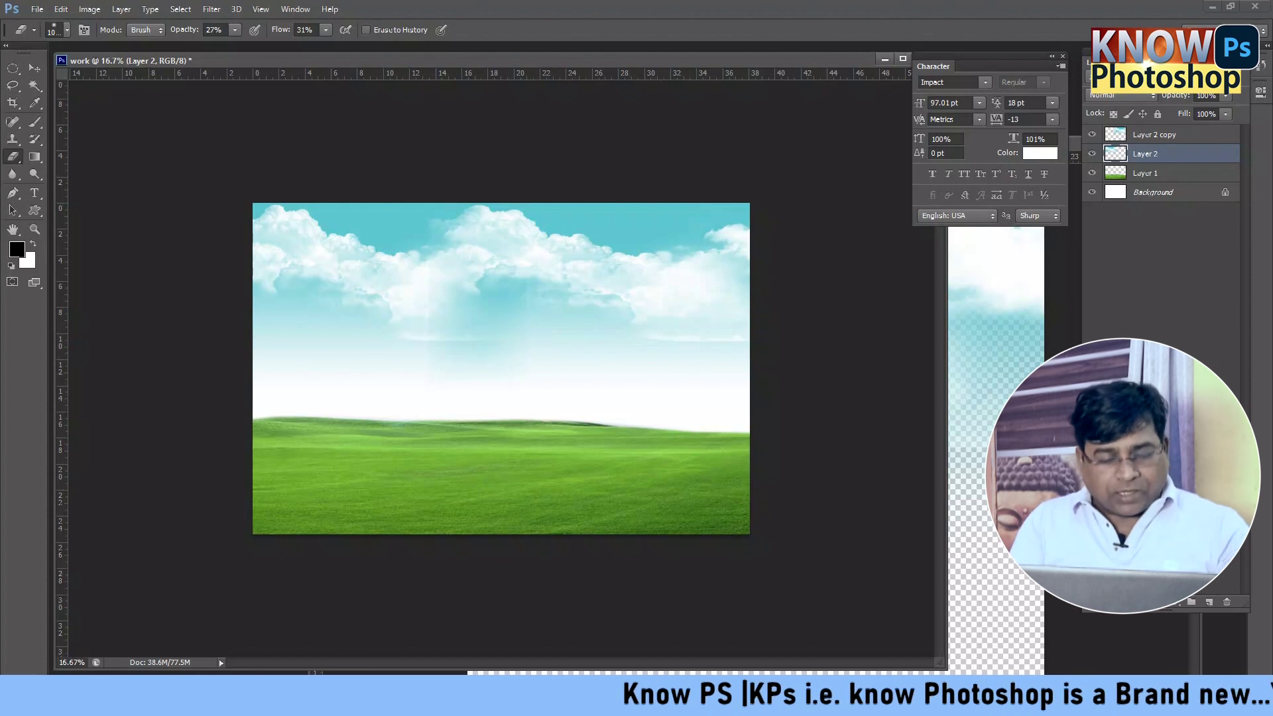
{"action": "key", "text": "super"}
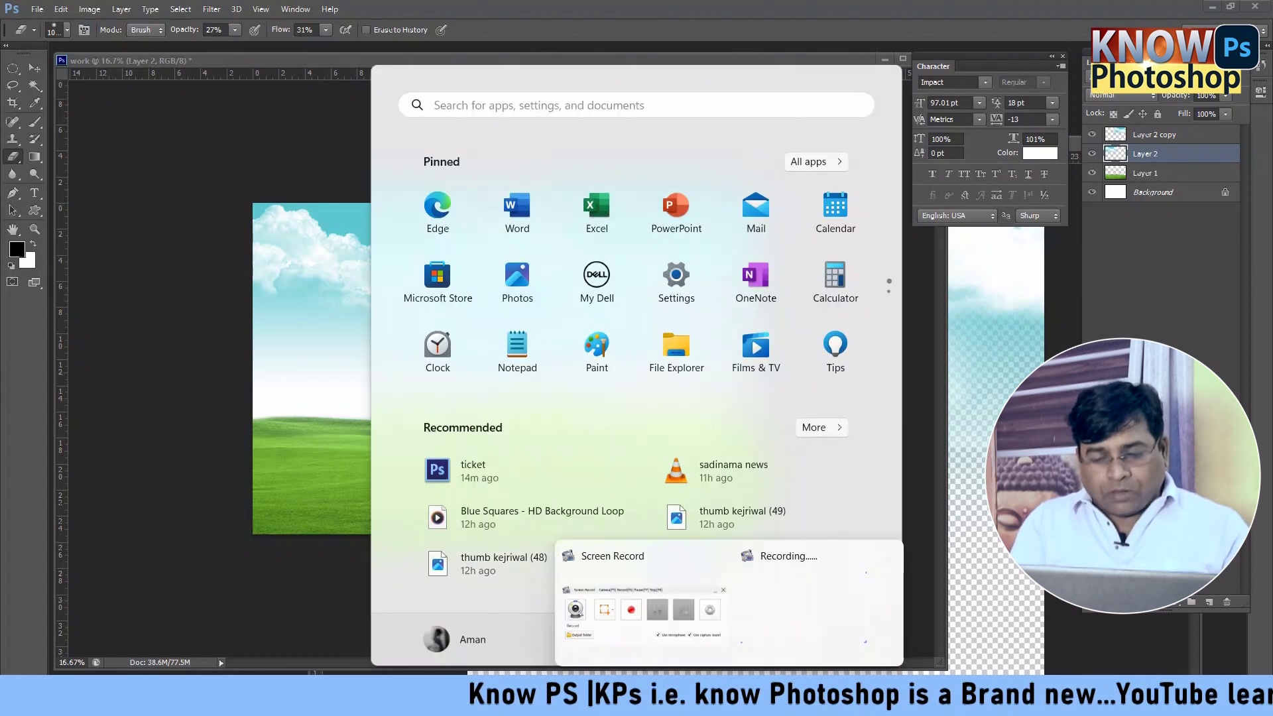
Step: In Chrome, search Google Images for 'birds png'
{"action": "left_click", "coordinate": [842, 597]}
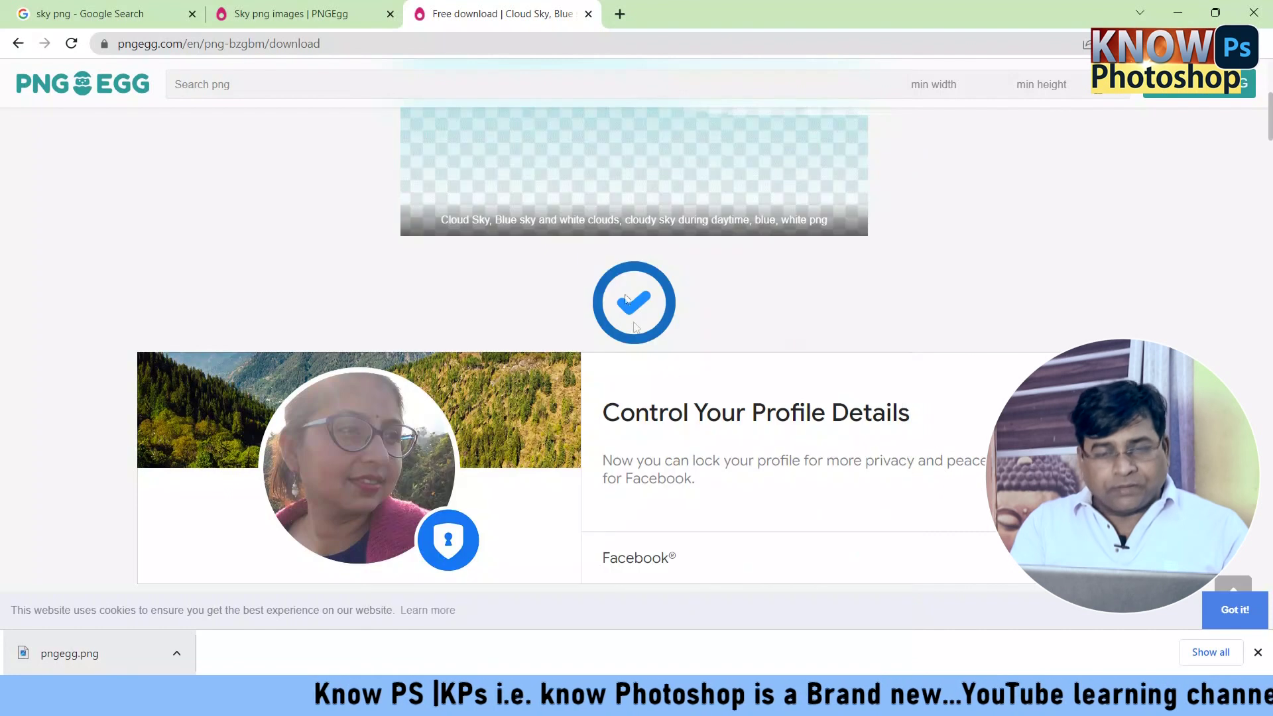
{"action": "left_click", "coordinate": [99, 13]}
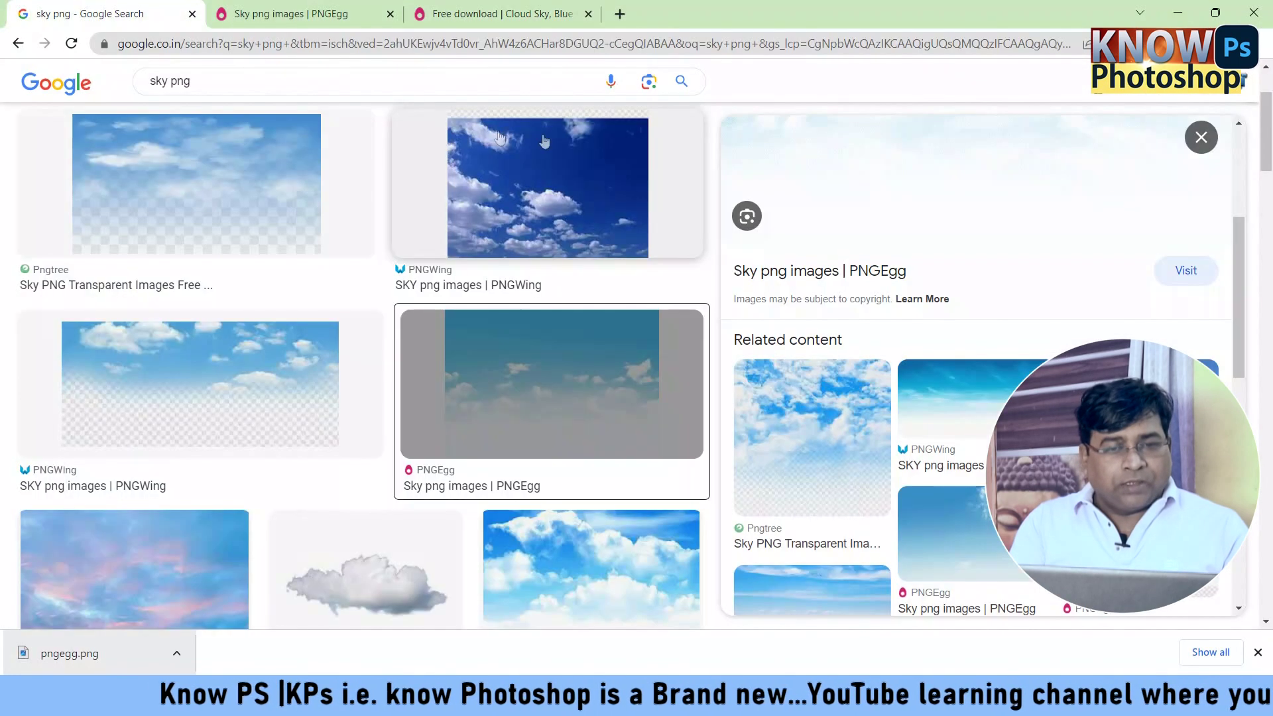
{"action": "type", "text": "/birds ph"}
{"action": "key", "text": "BackSpace"}
{"action": "type", "text": "ng"}
{"action": "key", "text": "Return"}
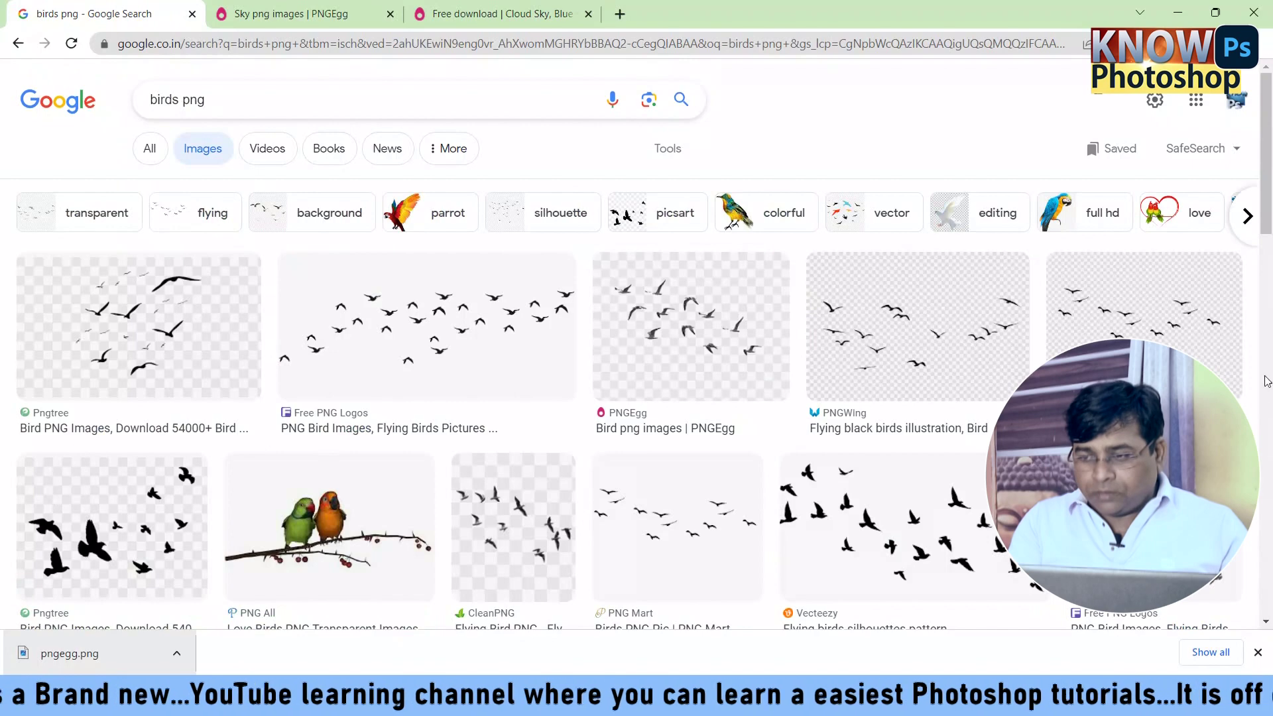
Step: Copy the flying seagulls image from its preview and minimise Chrome
{"action": "left_click_drag", "start_coordinate": [1266, 166], "coordinate": [1254, 311]}
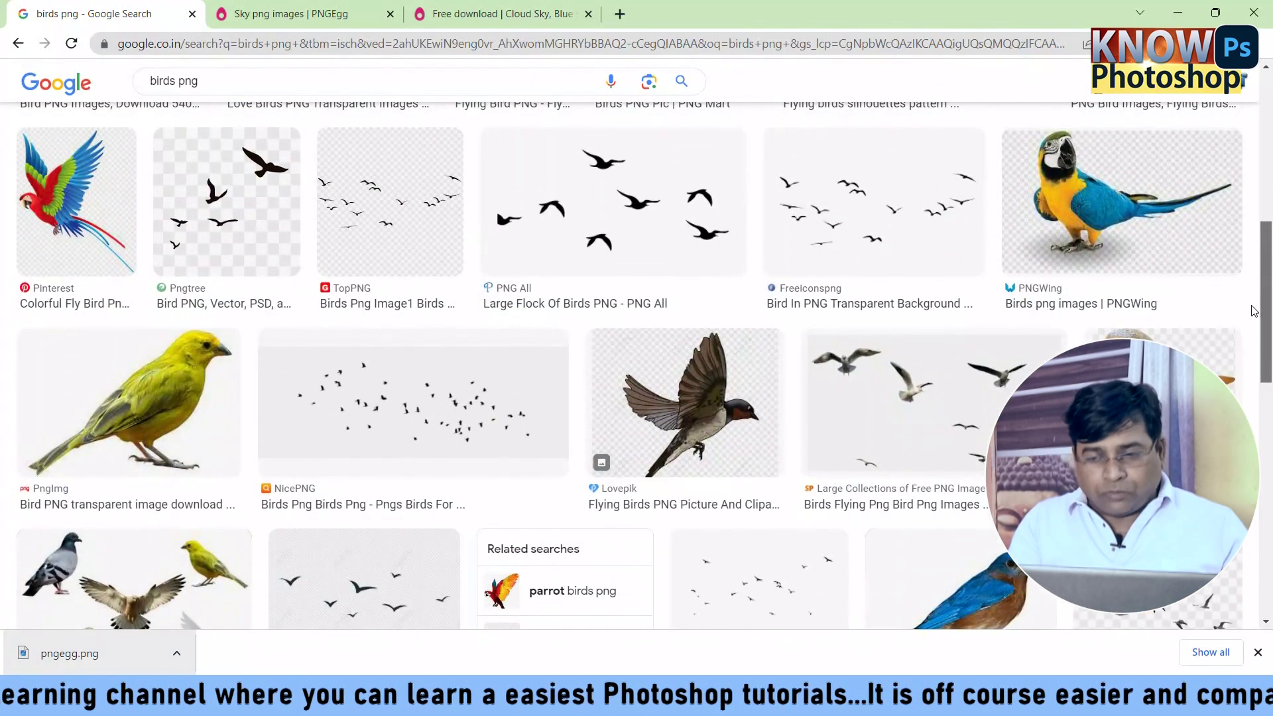
{"action": "left_click", "coordinate": [911, 401]}
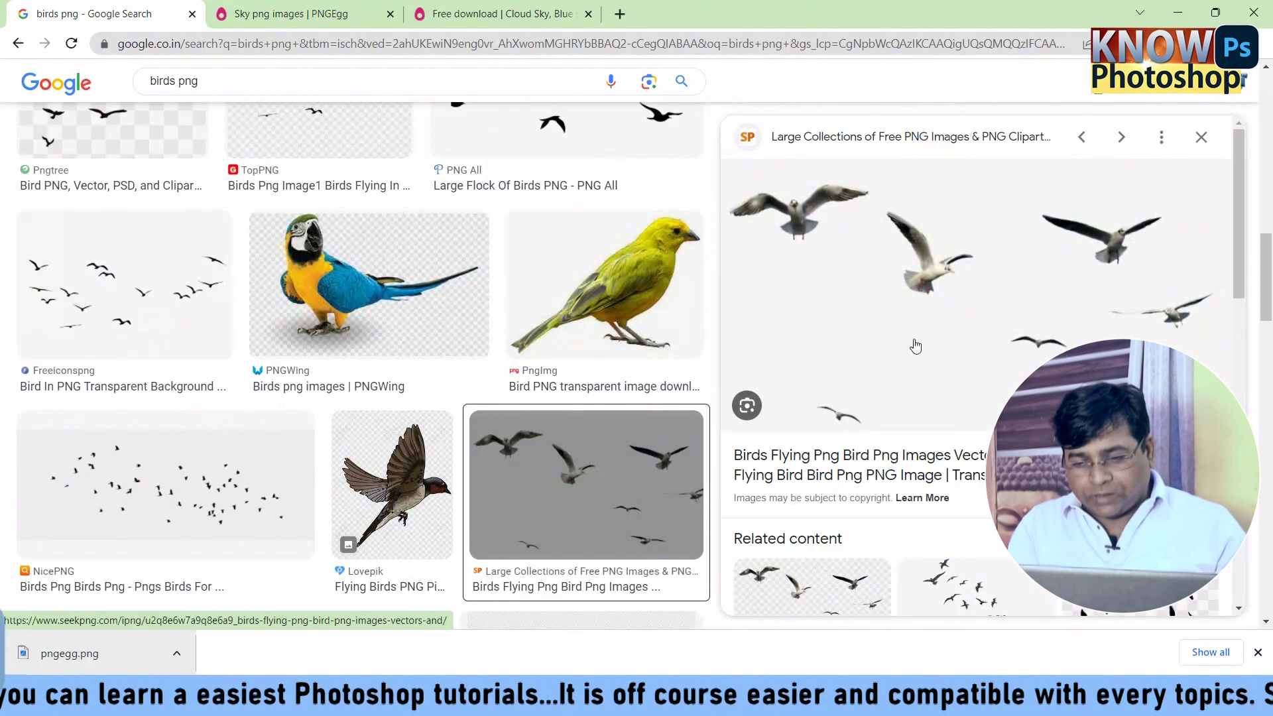
{"action": "right_click", "coordinate": [915, 342]}
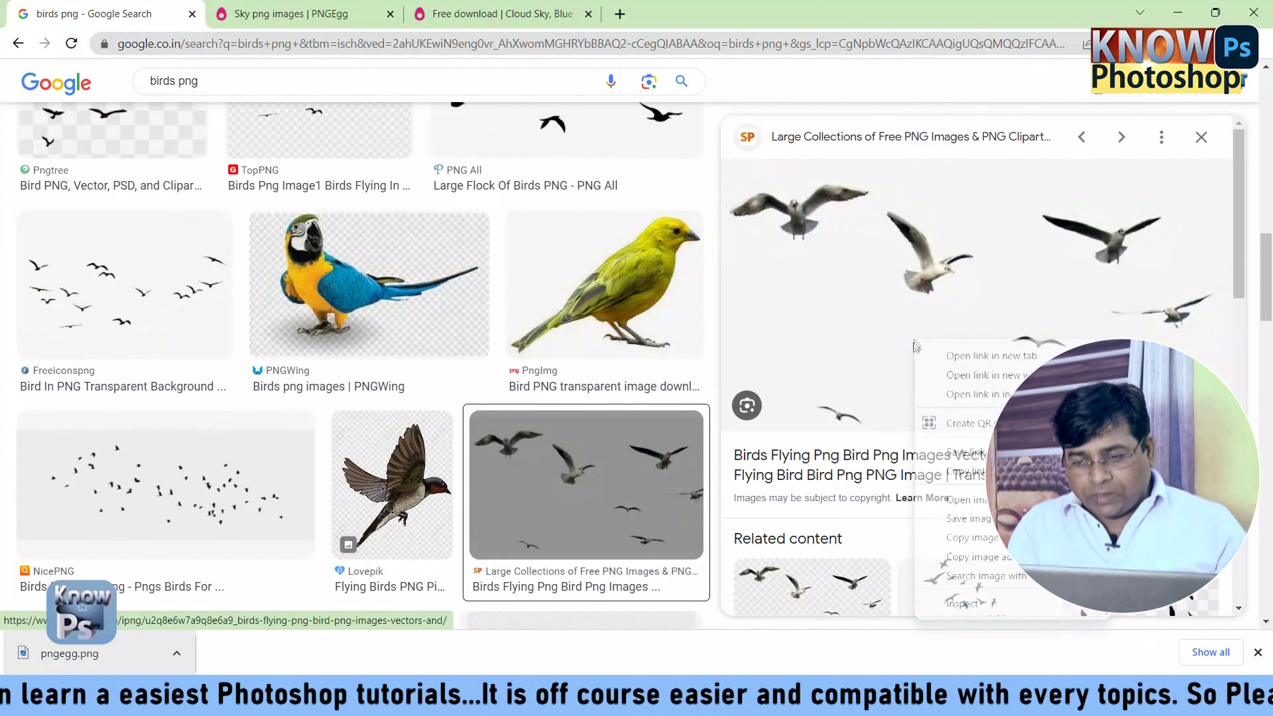
{"action": "left_click", "coordinate": [958, 540]}
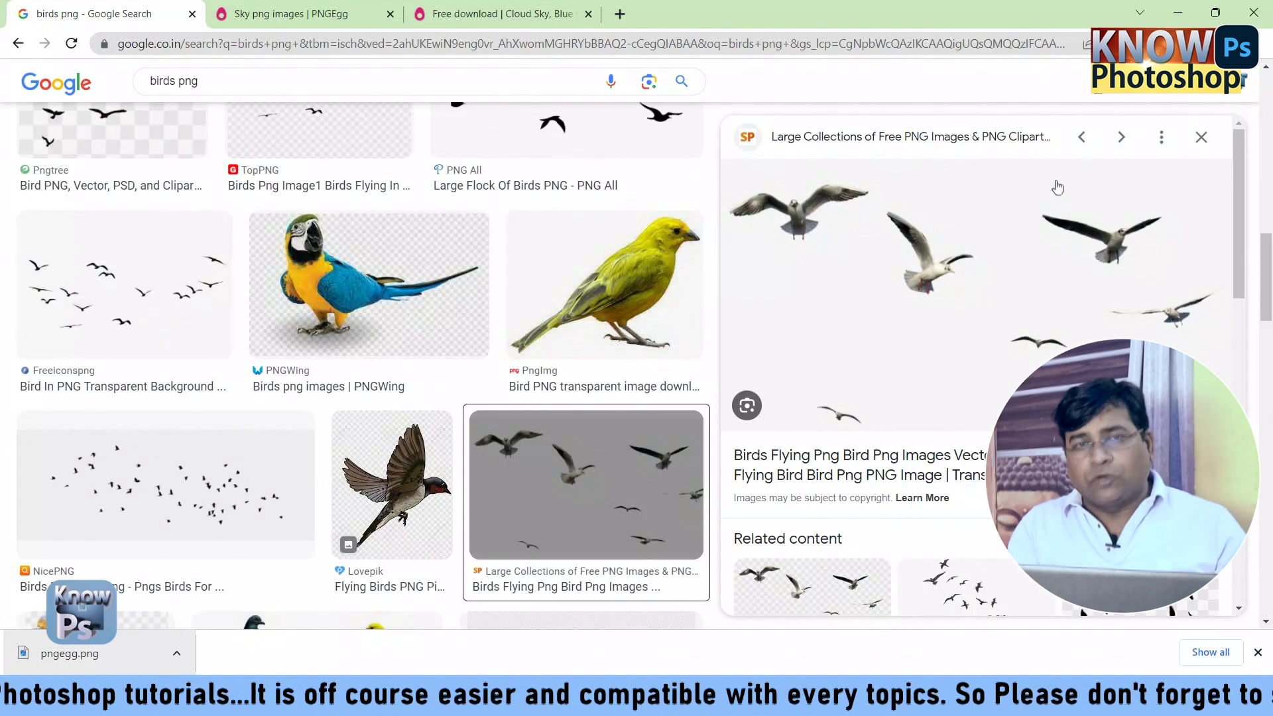
{"action": "left_click", "coordinate": [1175, 13]}
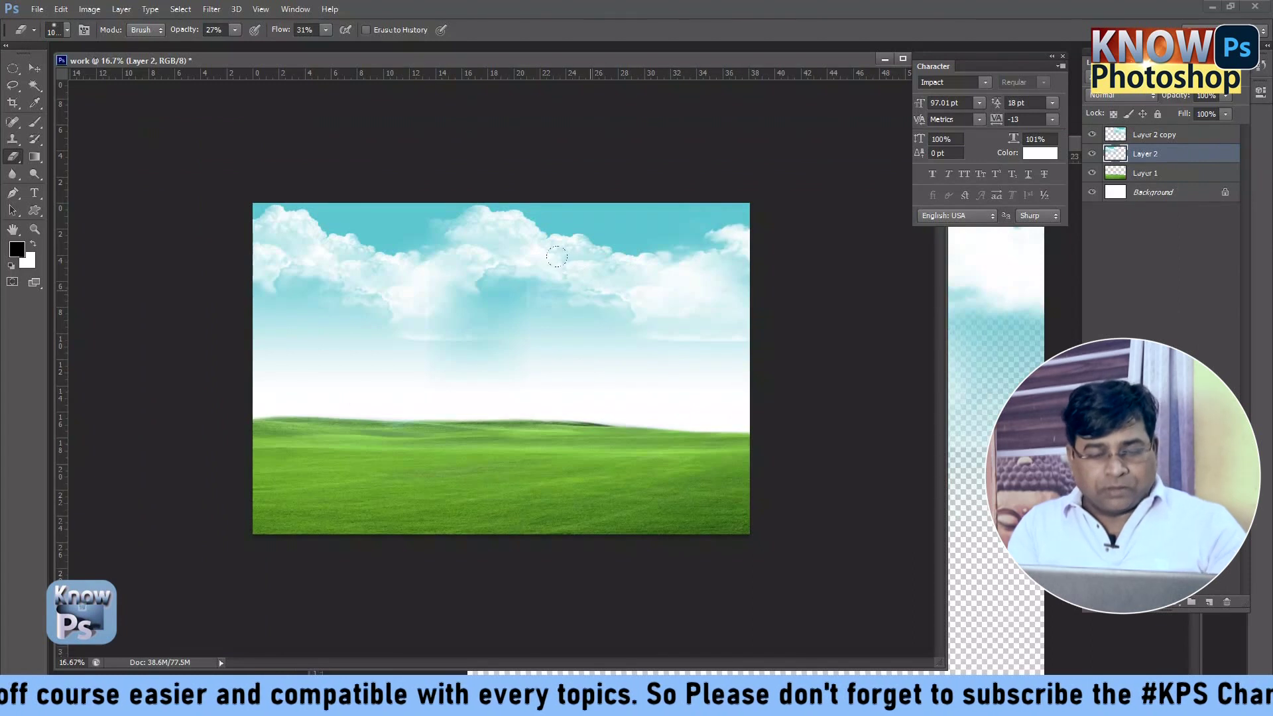
Step: Paste the seagulls as Layer 3, enlarge them and place them across the upper-left sky
{"action": "key", "text": "ctrl+v"}
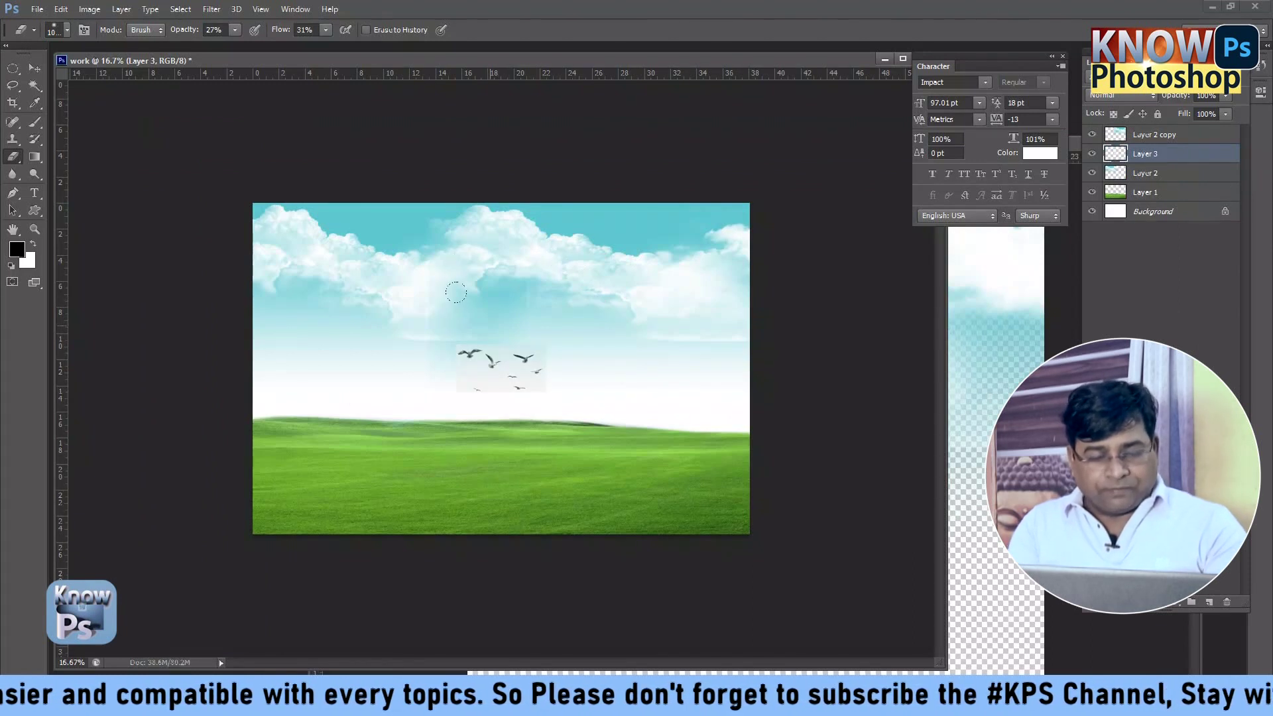
{"action": "key", "text": "v"}
{"action": "key", "text": "ctrl+t"}
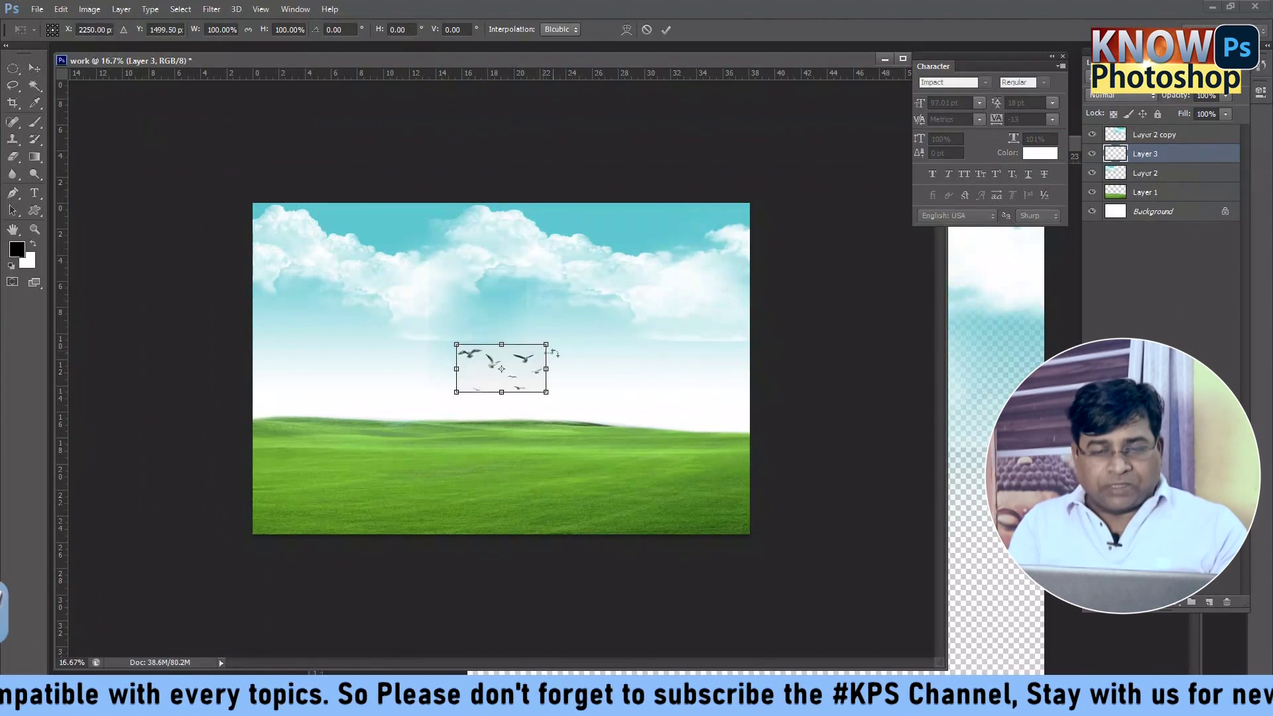
{"action": "left_click_drag", "start_coordinate": [546, 344], "coordinate": [777, 263]}
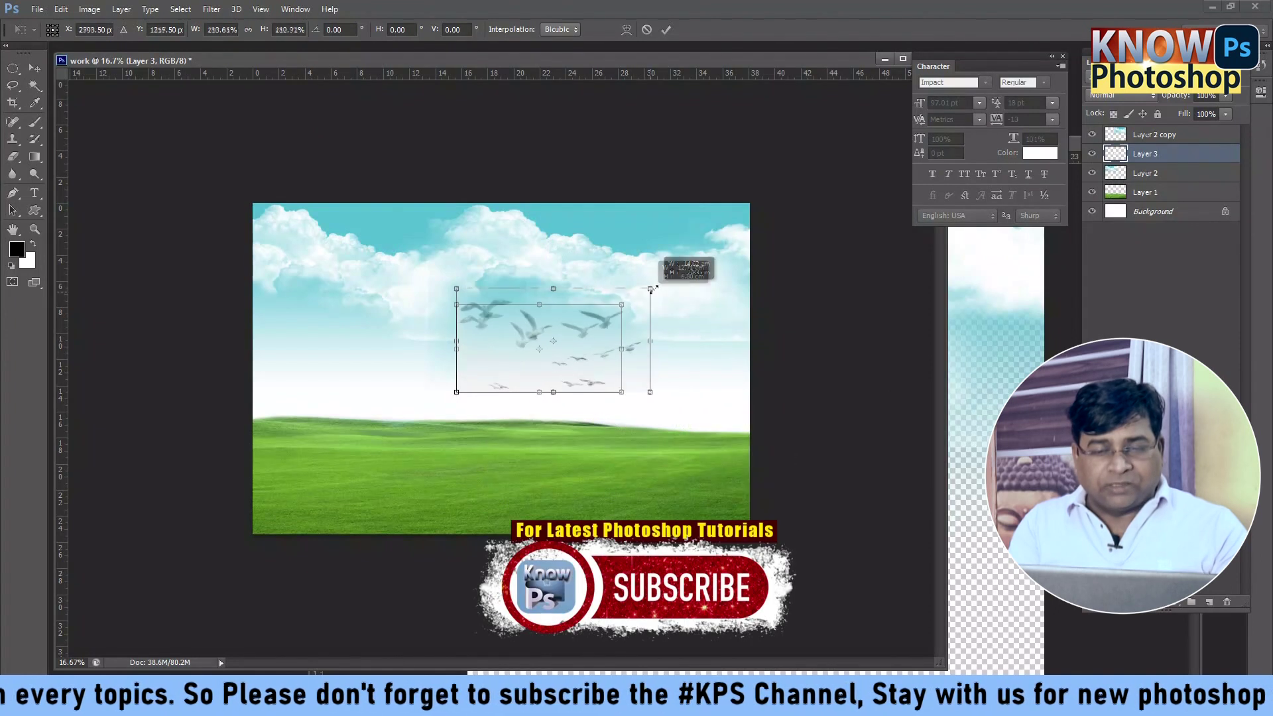
{"action": "mouse_move", "coordinate": [670, 317]}
{"action": "left_mouse_down"}
{"action": "mouse_move", "coordinate": [463, 296]}
{"action": "mouse_move", "coordinate": [469, 285]}
{"action": "left_mouse_up"}
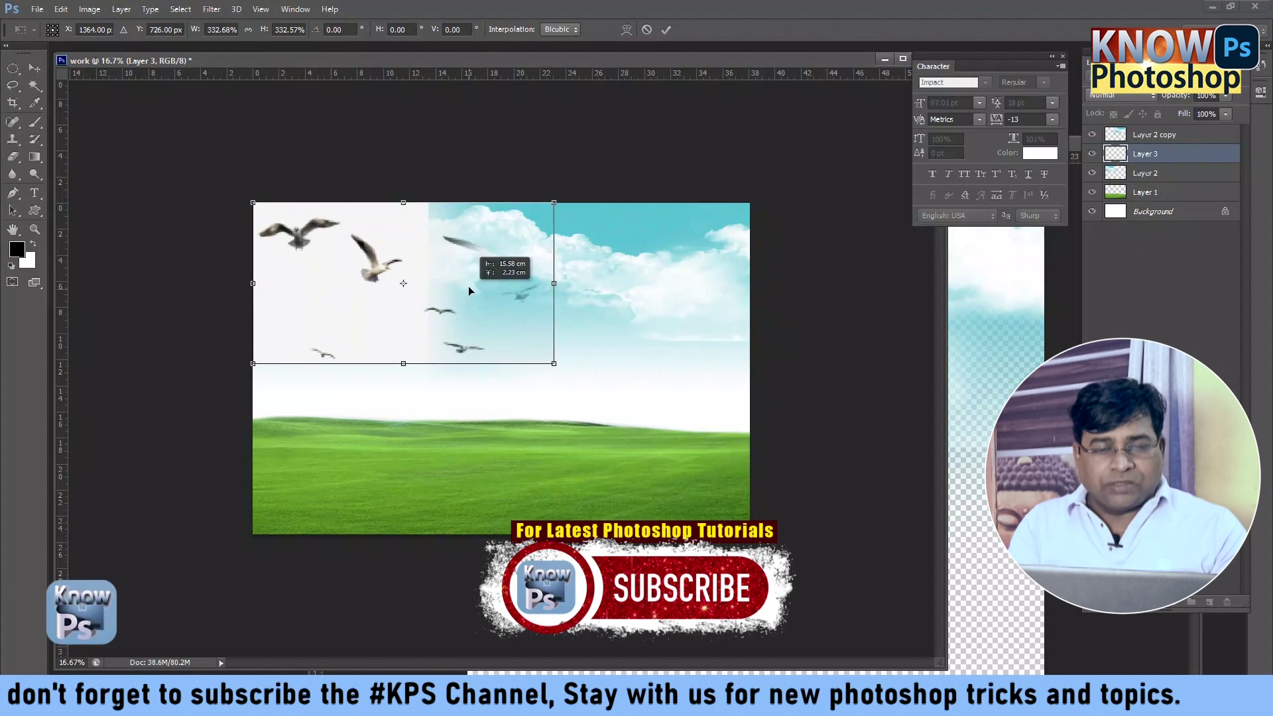
{"action": "key", "text": "Return"}
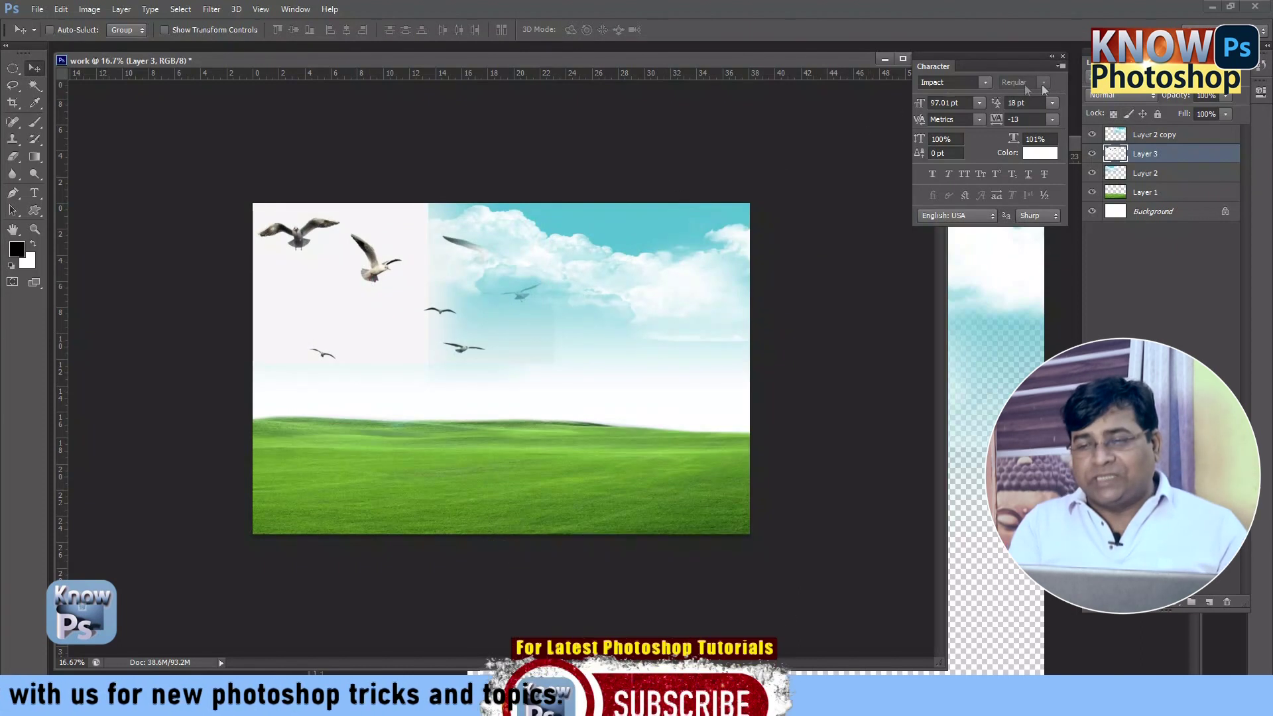
Step: Set Layer 3's blend mode to Darken and move it above Layer 2 copy
{"action": "left_click", "coordinate": [1098, 97]}
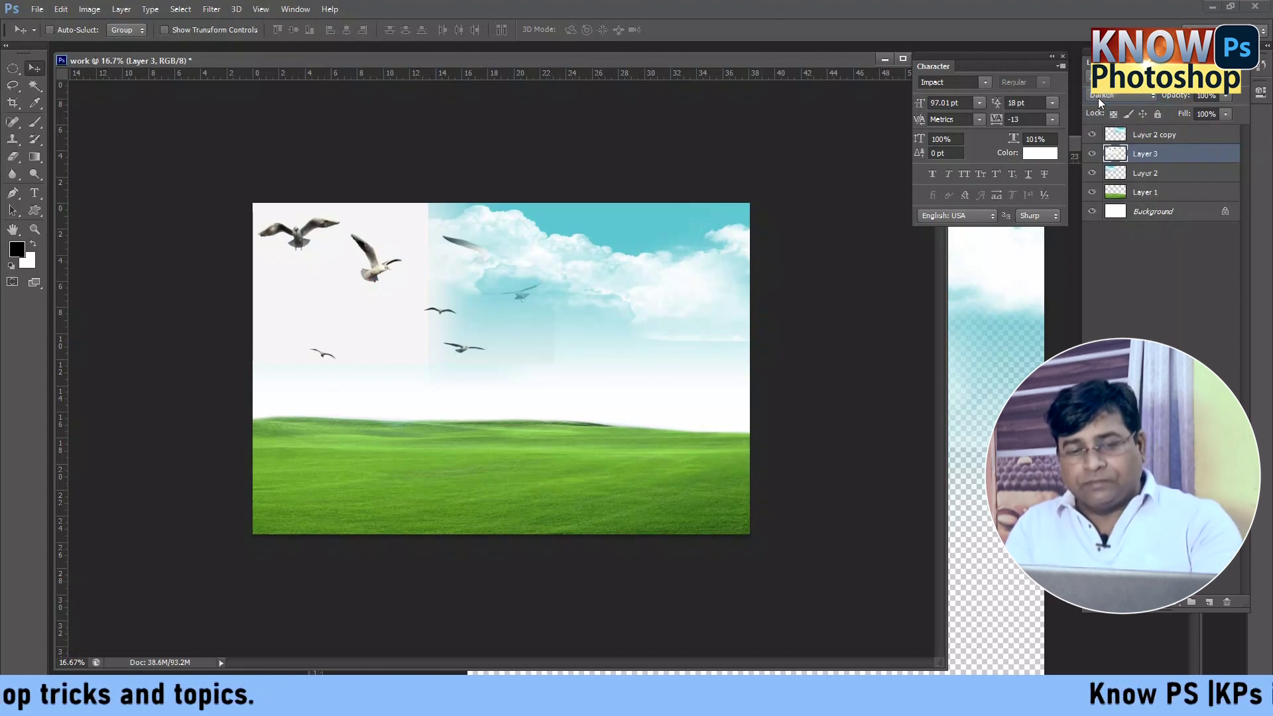
{"action": "scroll", "coordinate": [1098, 98], "scroll_direction": "down", "scroll_amount": 2}
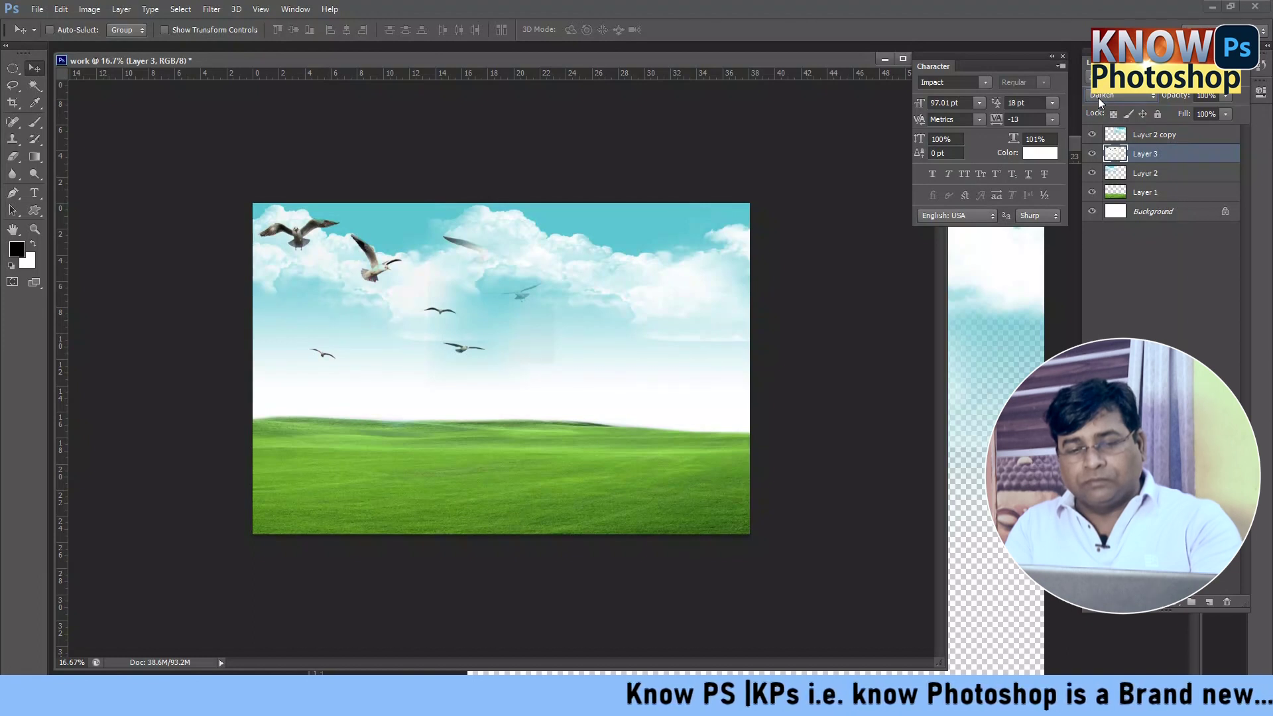
{"action": "left_click", "coordinate": [1160, 133], "text": "ctrl"}
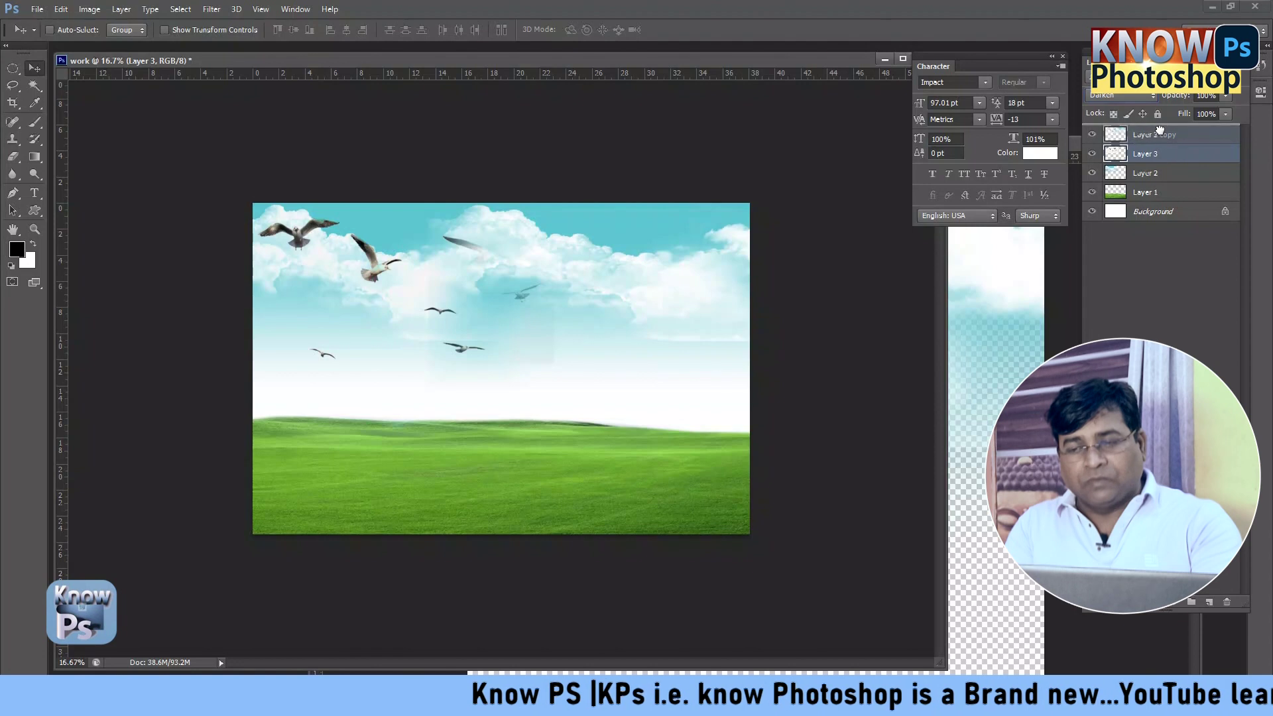
{"action": "left_click_drag", "start_coordinate": [1159, 129], "coordinate": [1160, 134]}
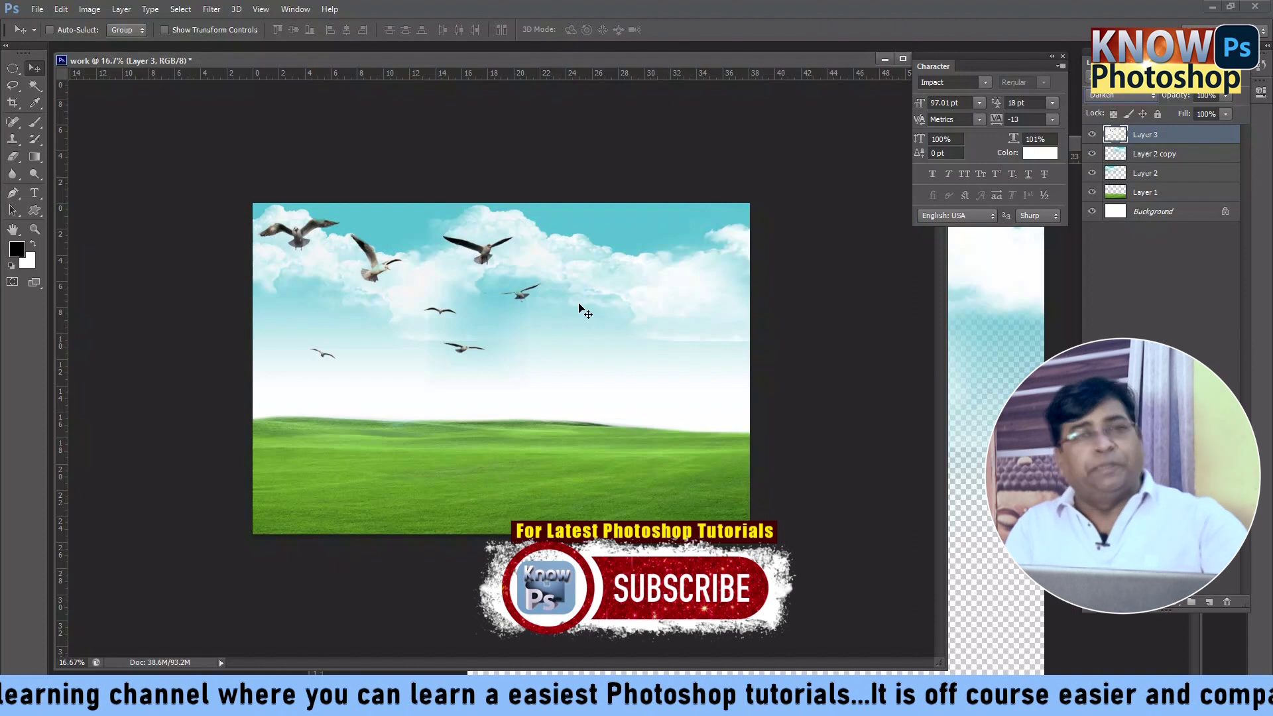
Step: Scale the flock to about 69% and place a duplicate on the right of the sky
{"action": "key", "text": "ctrl+t"}
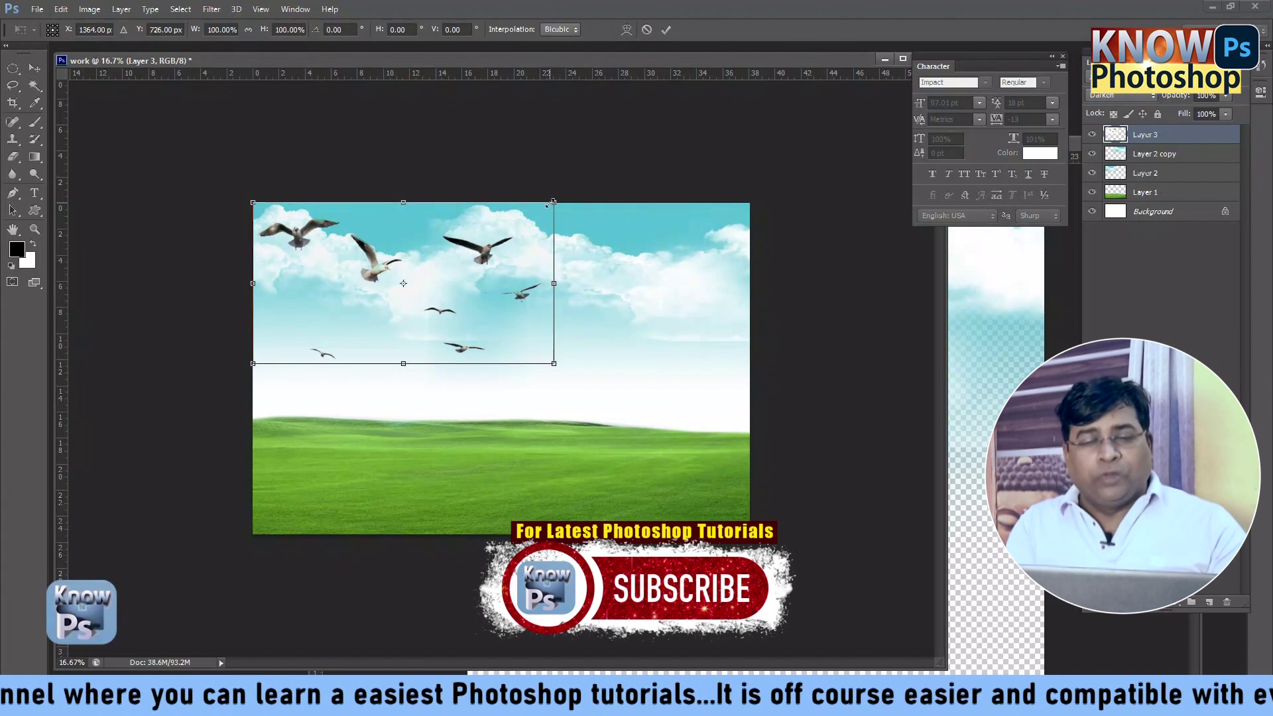
{"action": "left_click_drag", "start_coordinate": [538, 207], "coordinate": [463, 252]}
{"action": "left_click_drag", "start_coordinate": [412, 303], "coordinate": [412, 281]}
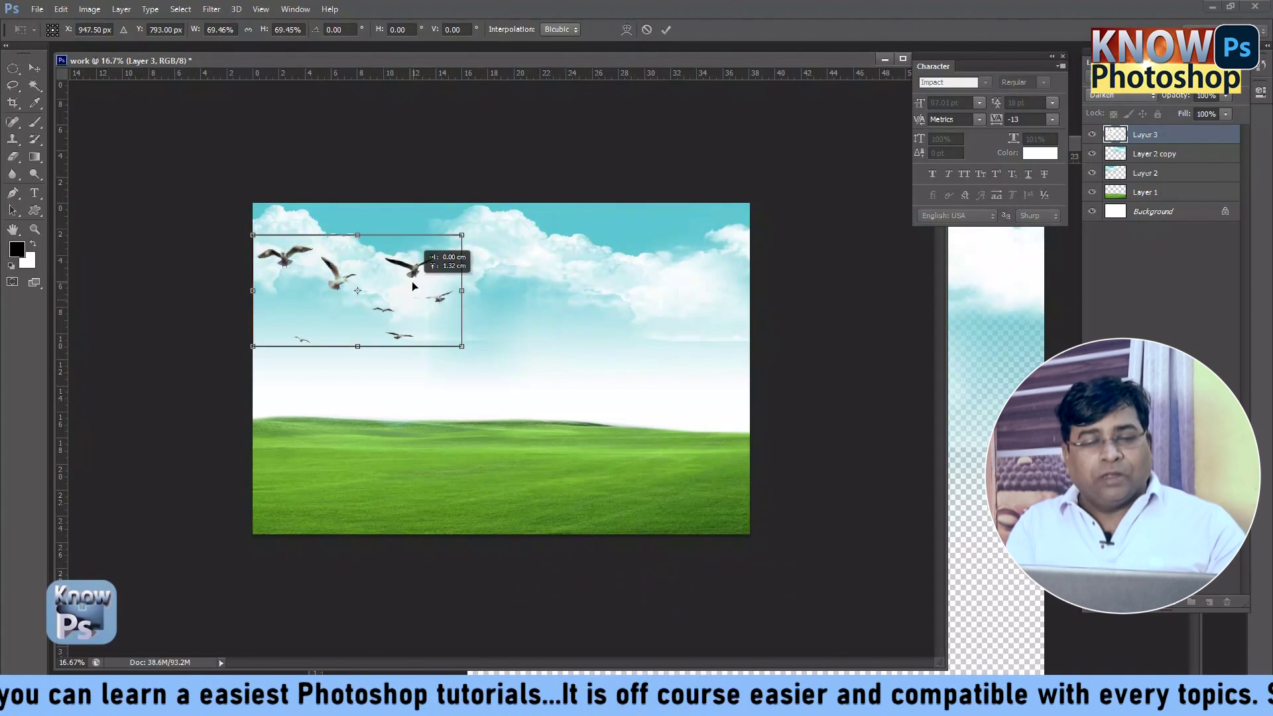
{"action": "key", "text": "Return"}
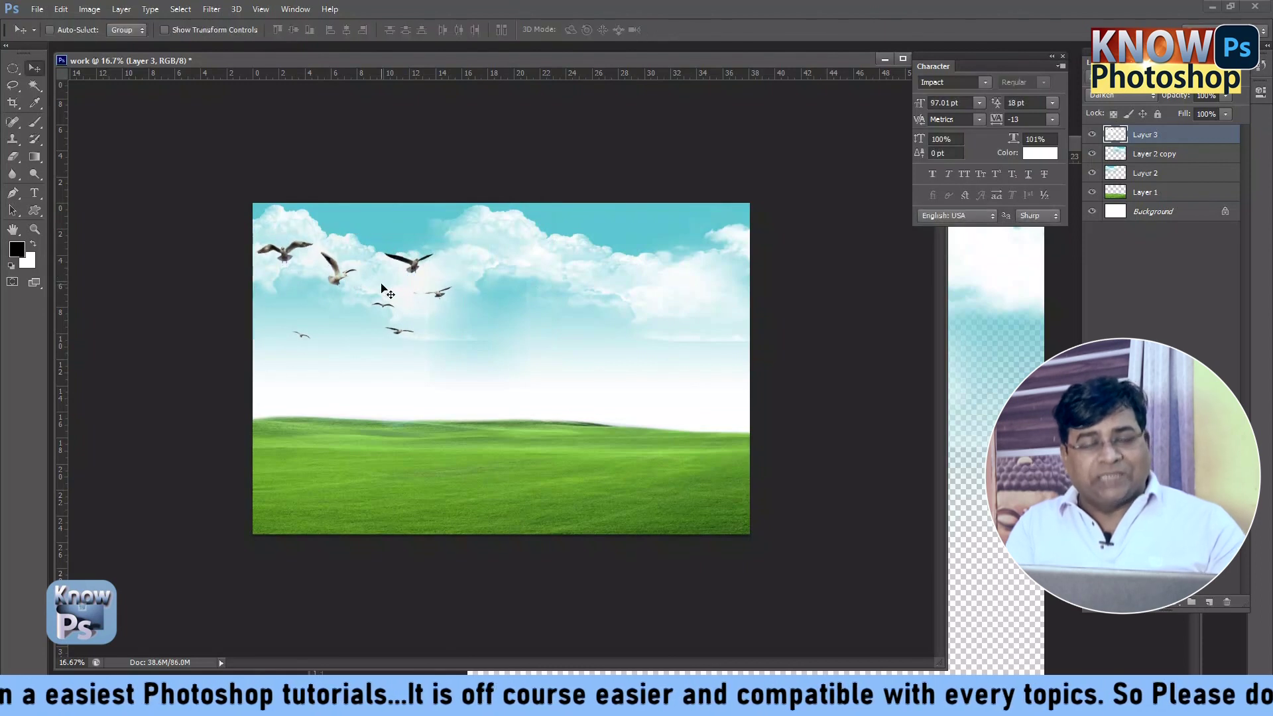
{"action": "key", "text": "ctrl+j"}
{"action": "left_click_drag", "start_coordinate": [388, 293], "coordinate": [612, 299]}
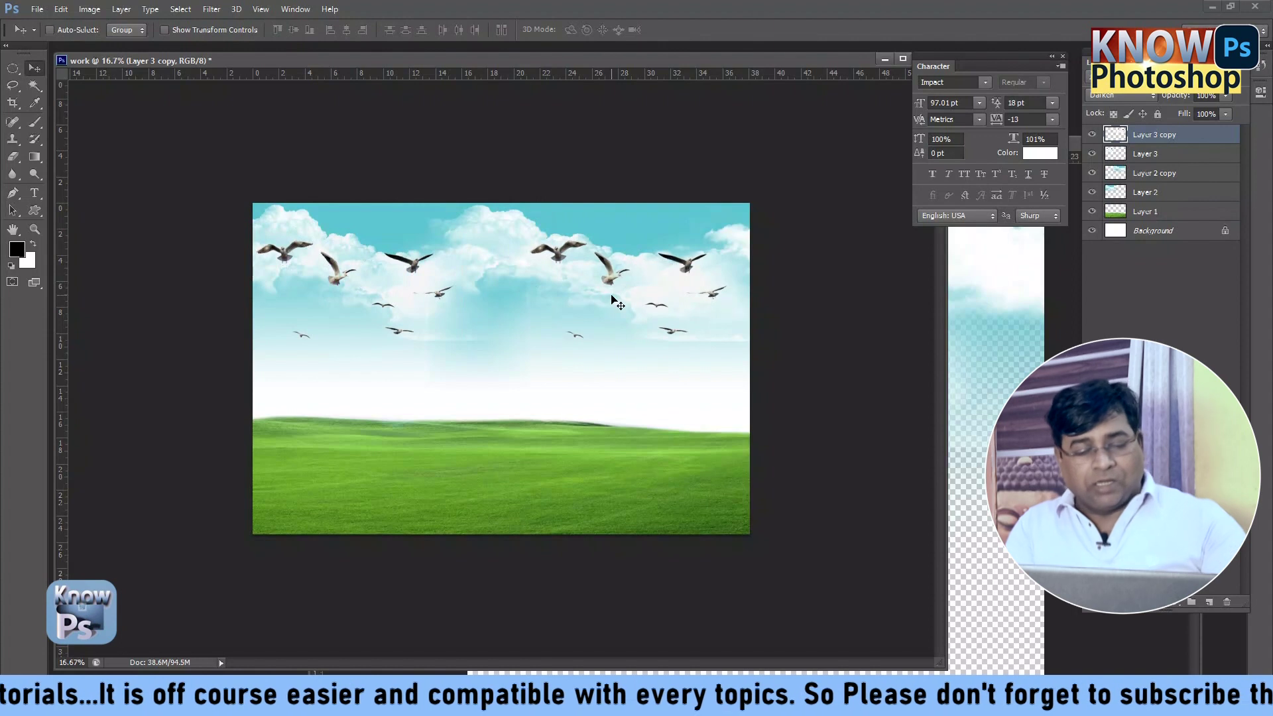
Step: Flip the copied flock horizontally and move it lower in the sky
{"action": "key", "text": "ctrl+t"}
{"action": "right_click", "coordinate": [612, 295]}
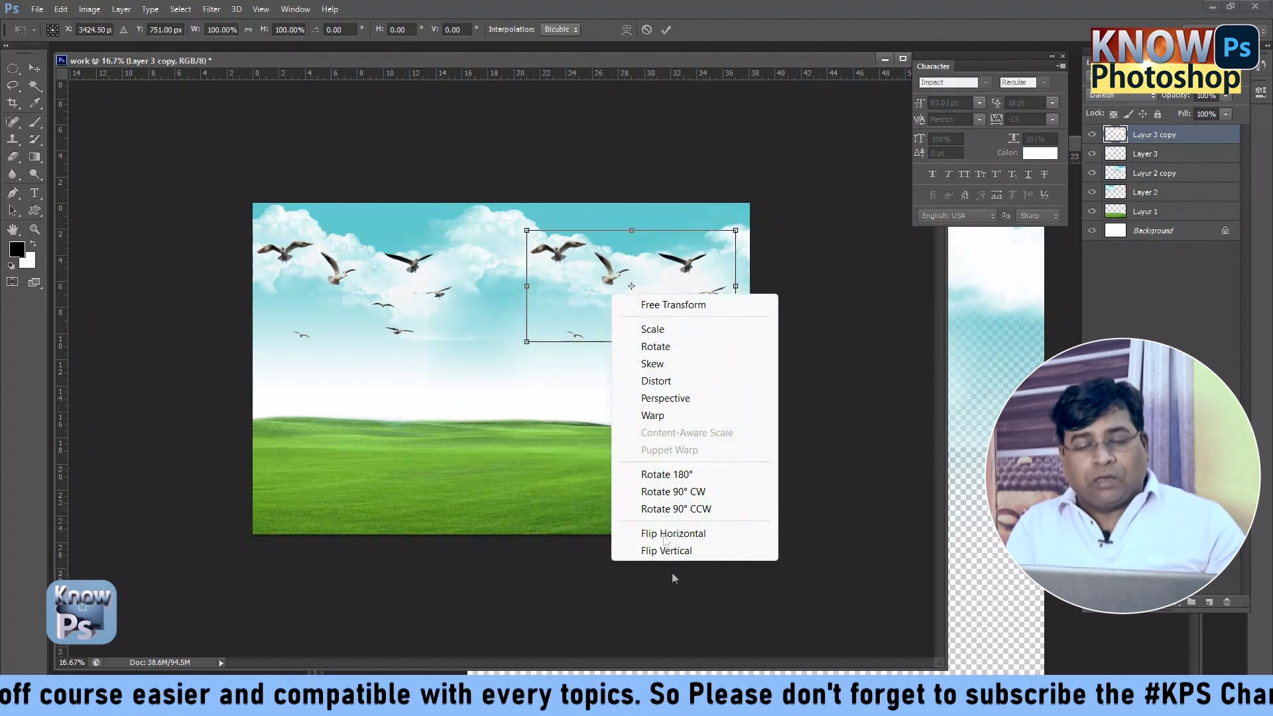
{"action": "left_click", "coordinate": [667, 539]}
{"action": "mouse_move", "coordinate": [653, 296]}
{"action": "left_mouse_down"}
{"action": "mouse_move", "coordinate": [650, 284]}
{"action": "mouse_move", "coordinate": [433, 360]}
{"action": "left_mouse_up"}
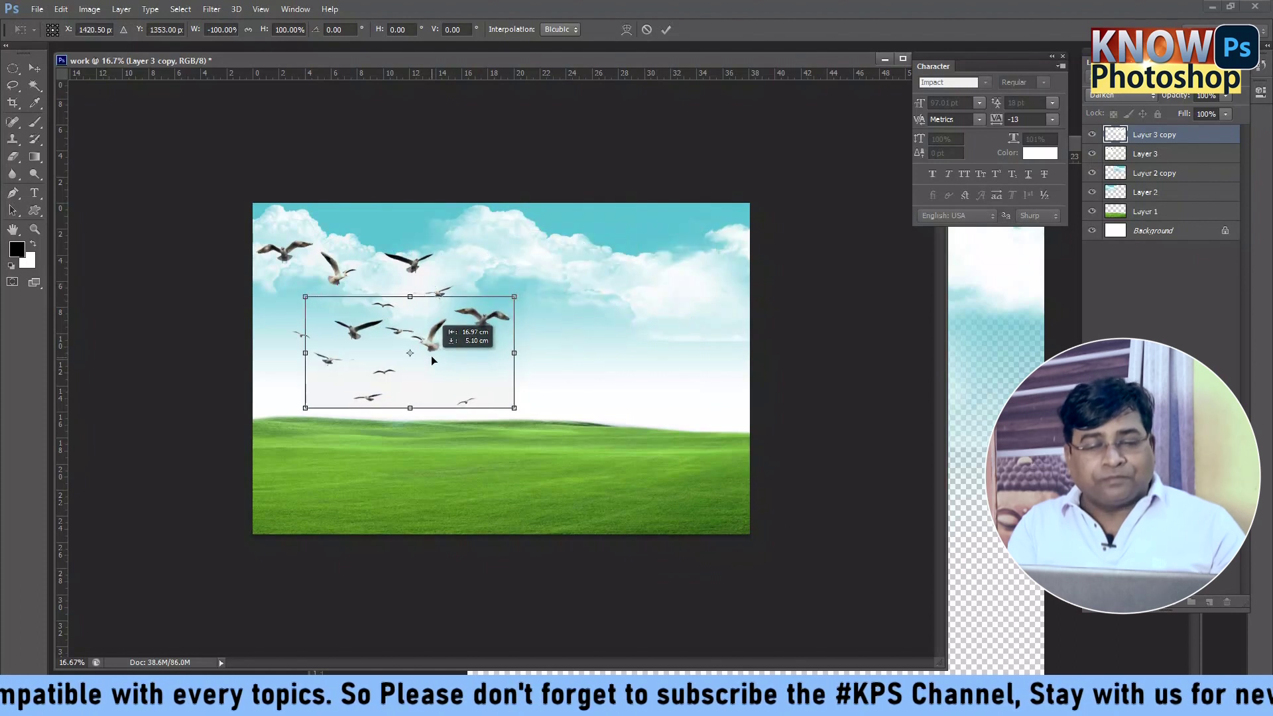
{"action": "key", "text": "Return"}
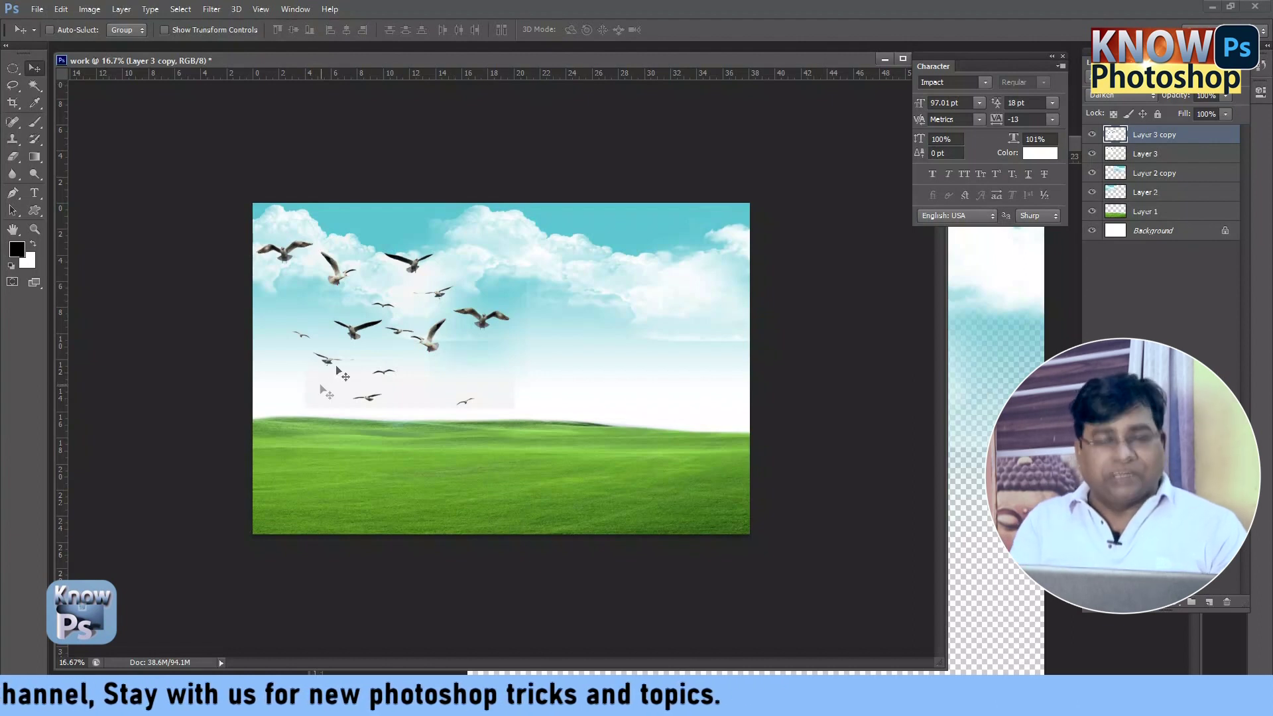
{"action": "key", "text": "super"}
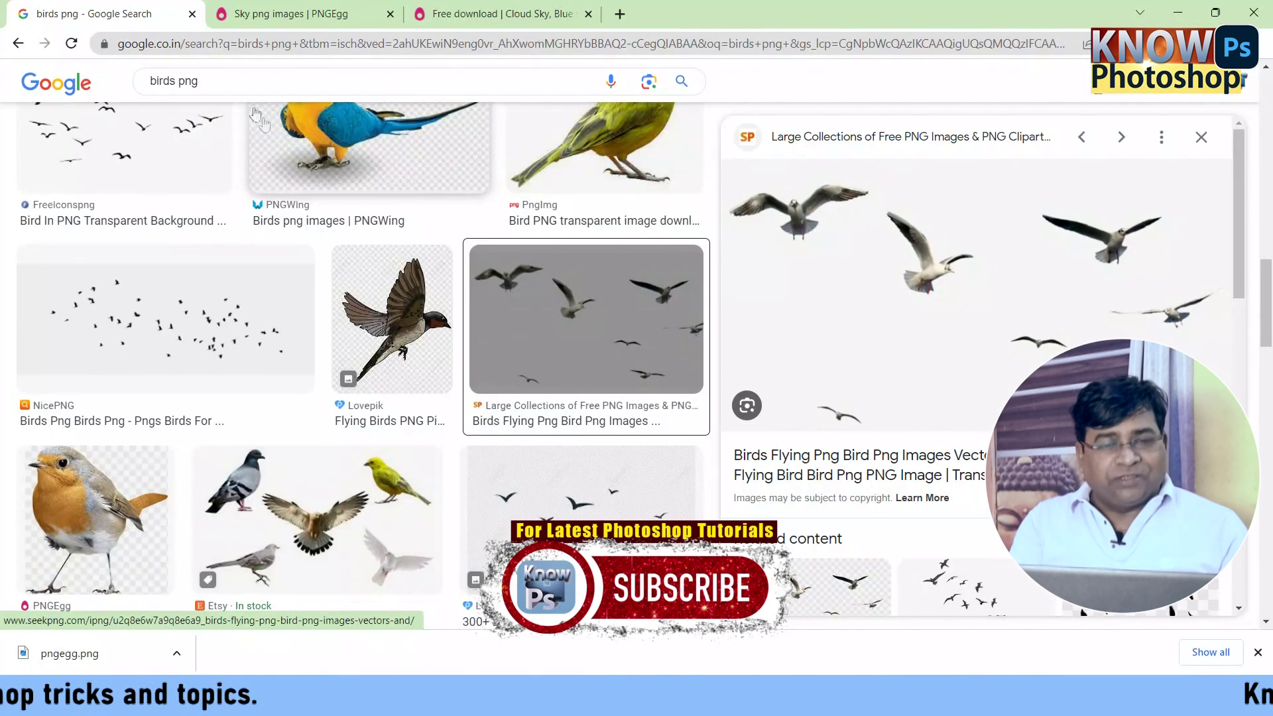
Step: Replace the Google Images search with 'tree png'
{"action": "left_click", "coordinate": [152, 81]}
{"action": "key", "text": "ctrl+a"}
{"action": "key", "text": "BackSpace"}
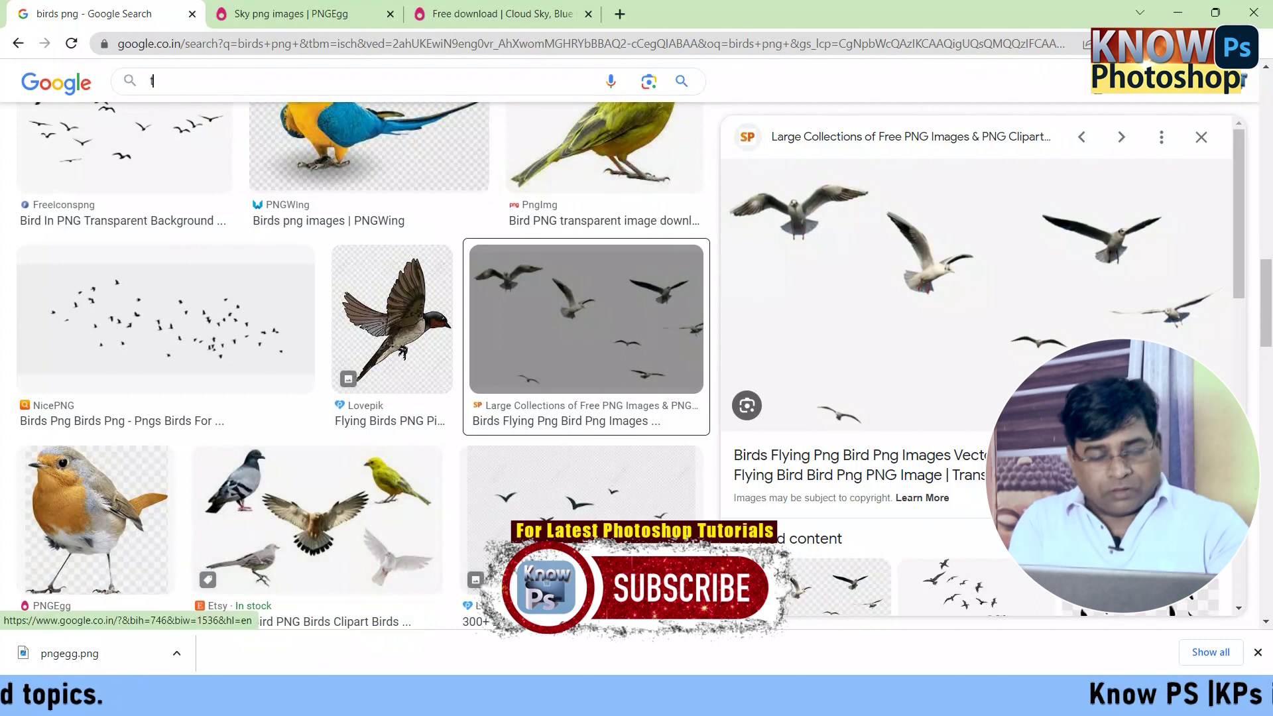
{"action": "type", "text": "tree png"}
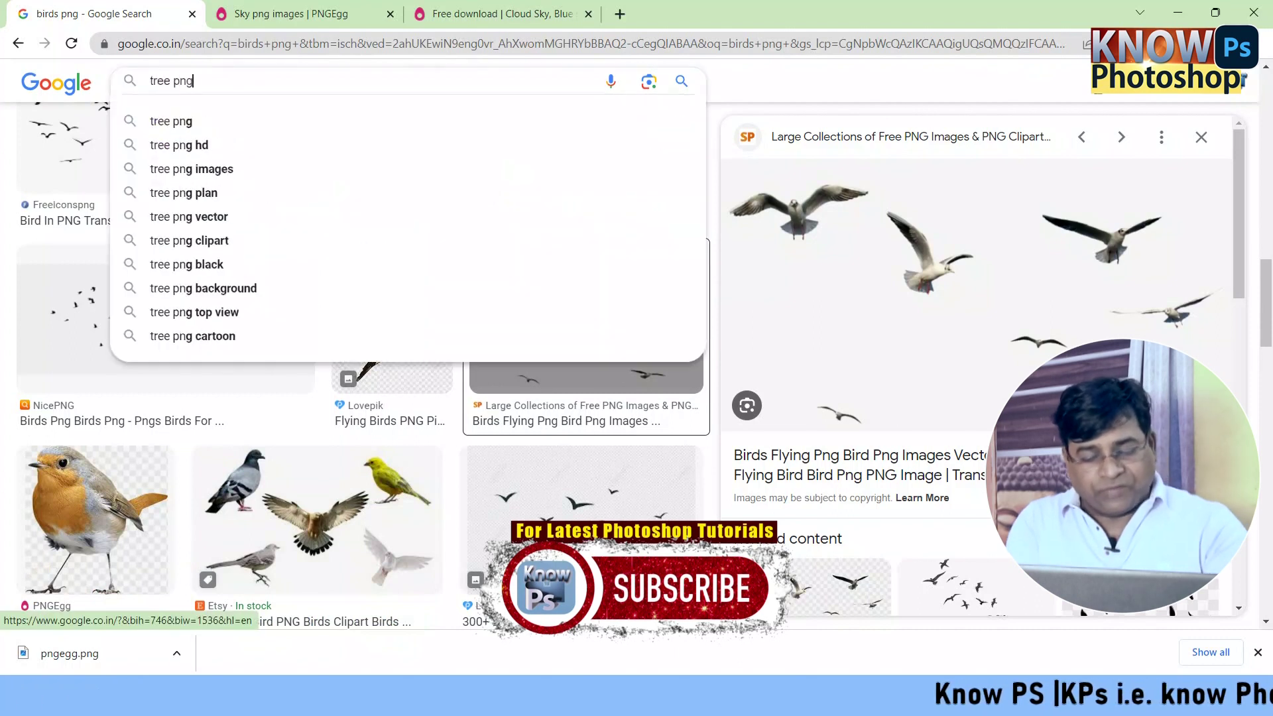
{"action": "key", "text": "Return"}
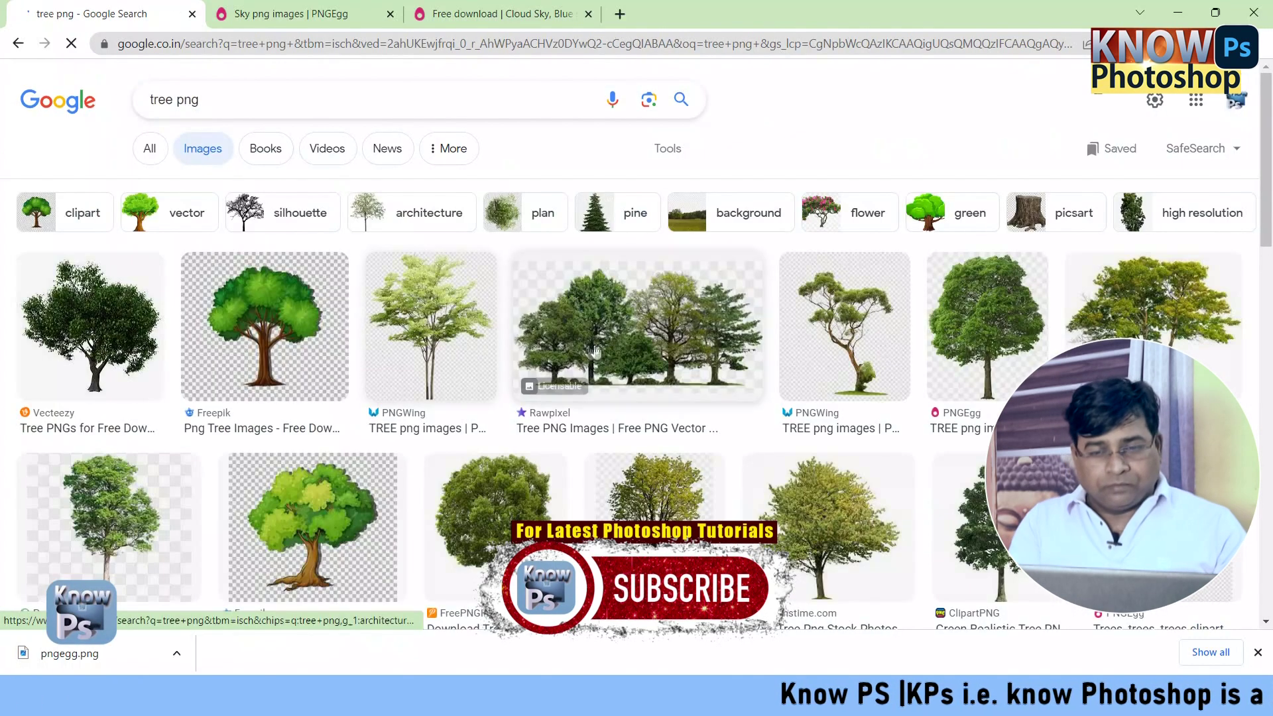
Step: Copy the Dreamstime tree image from its preview and minimize Chrome
{"action": "left_click", "coordinate": [1081, 279]}
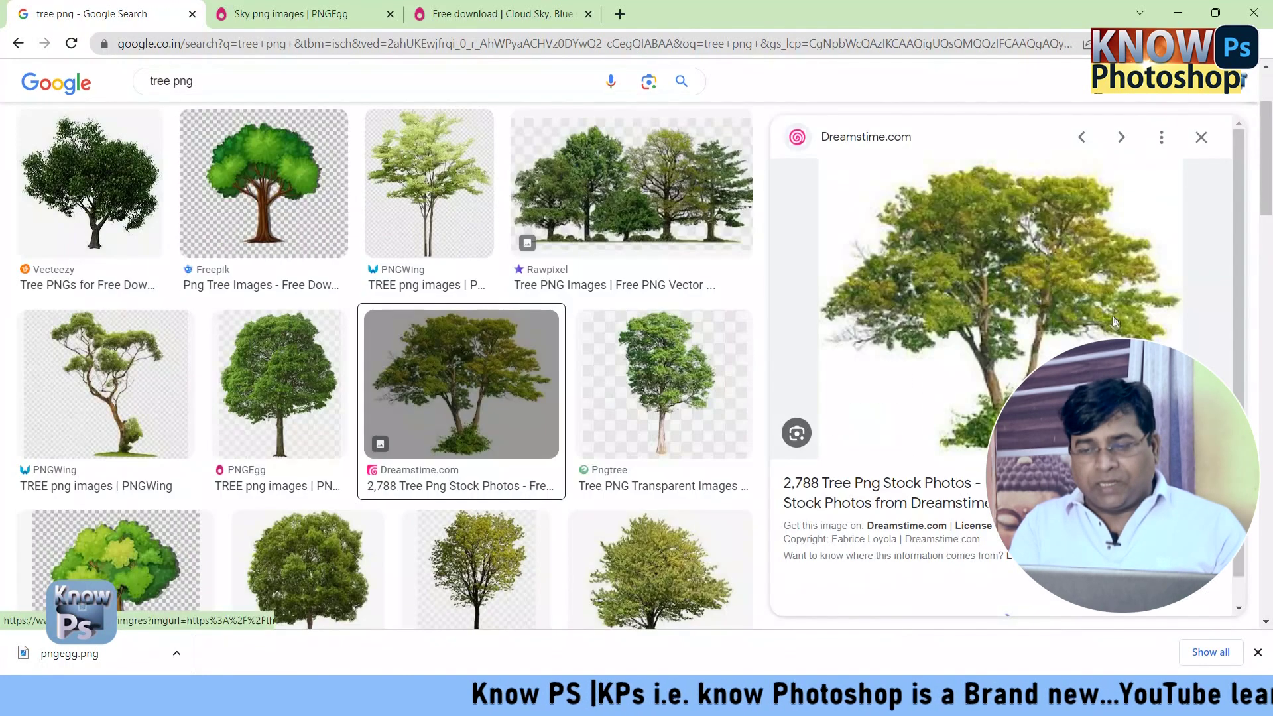
{"action": "right_click", "coordinate": [1025, 292]}
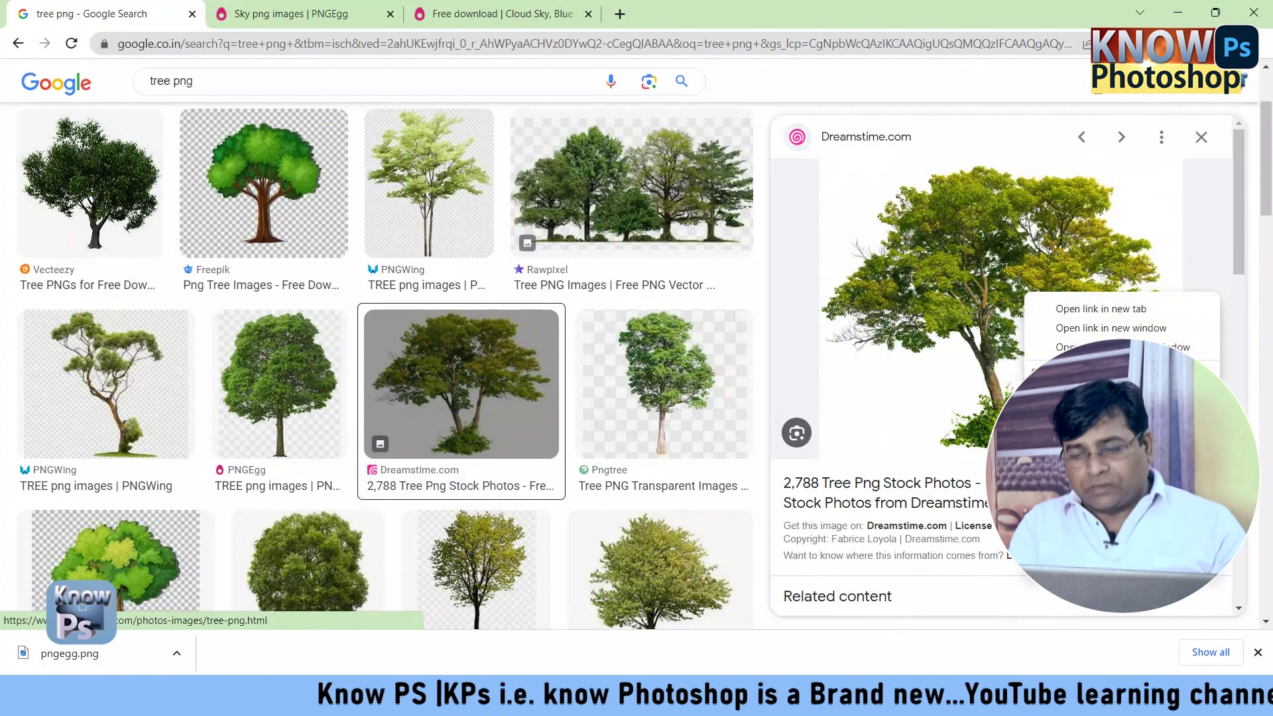
{"action": "left_click", "coordinate": [767, 573]}
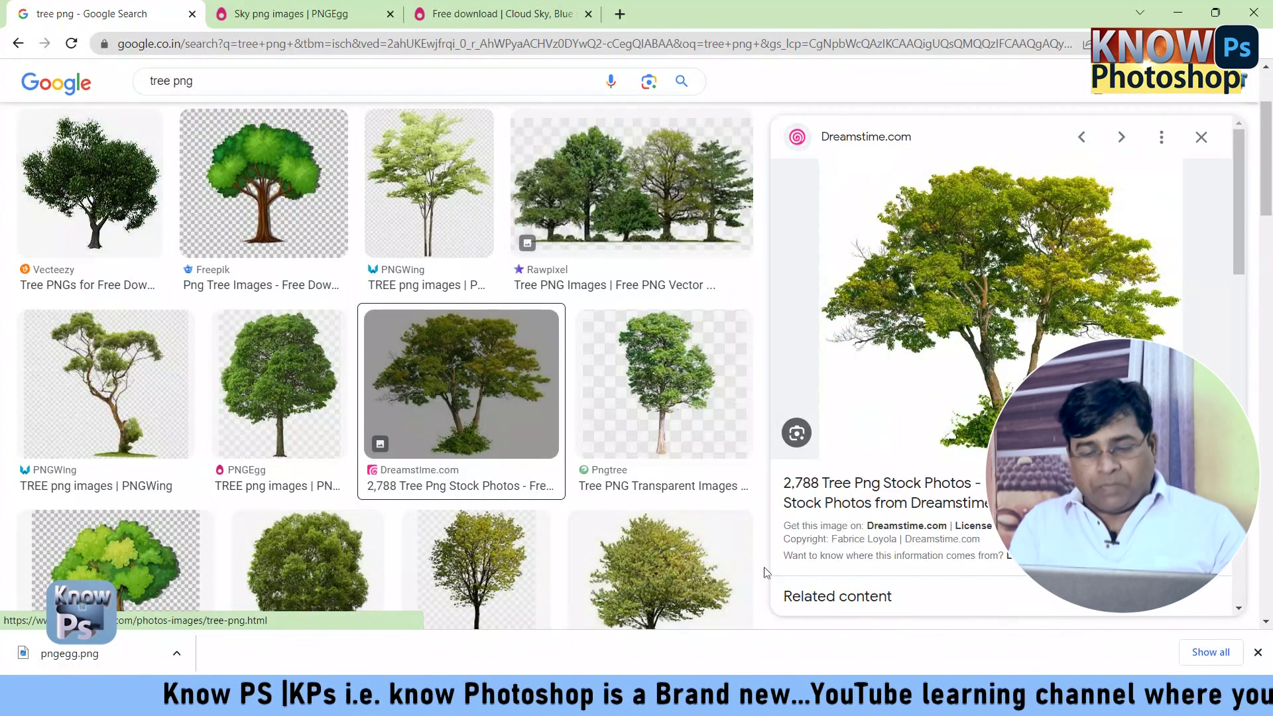
{"action": "left_click", "coordinate": [1178, 12]}
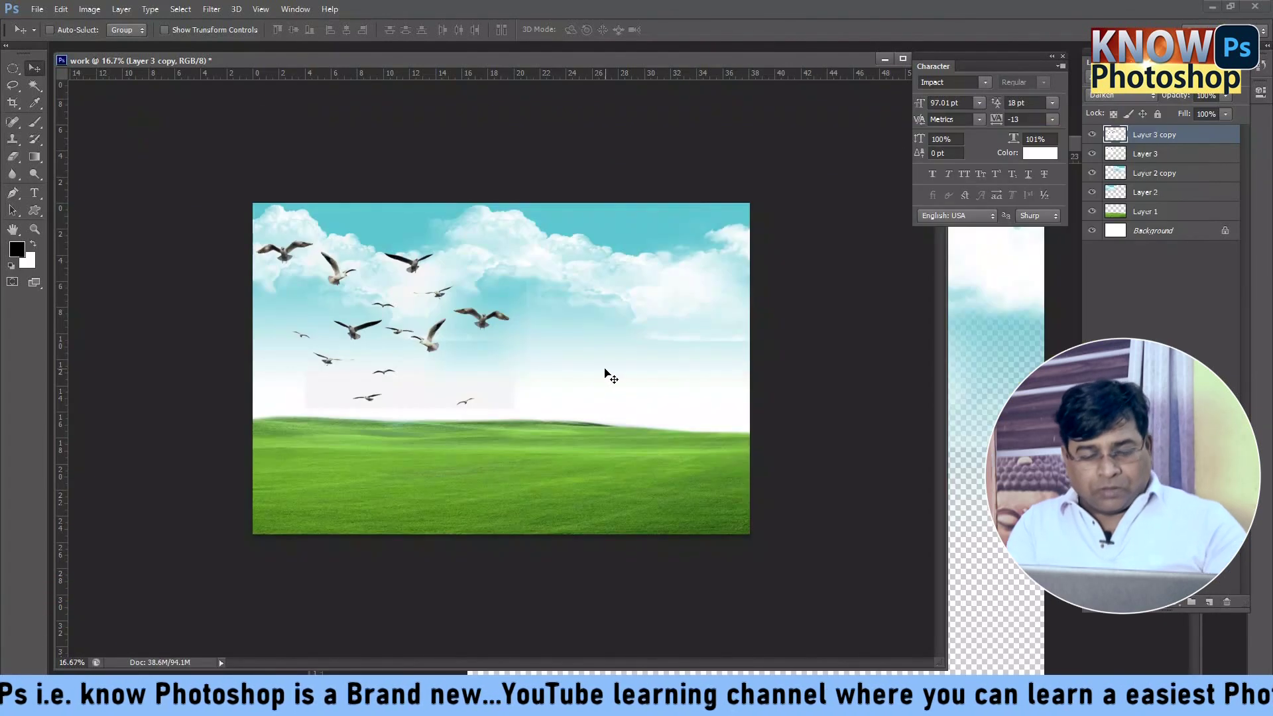
Step: Paste the tree as a new layer, enlarge it to about 263%, and place it on the grass
{"action": "key", "text": "ctrl+v"}
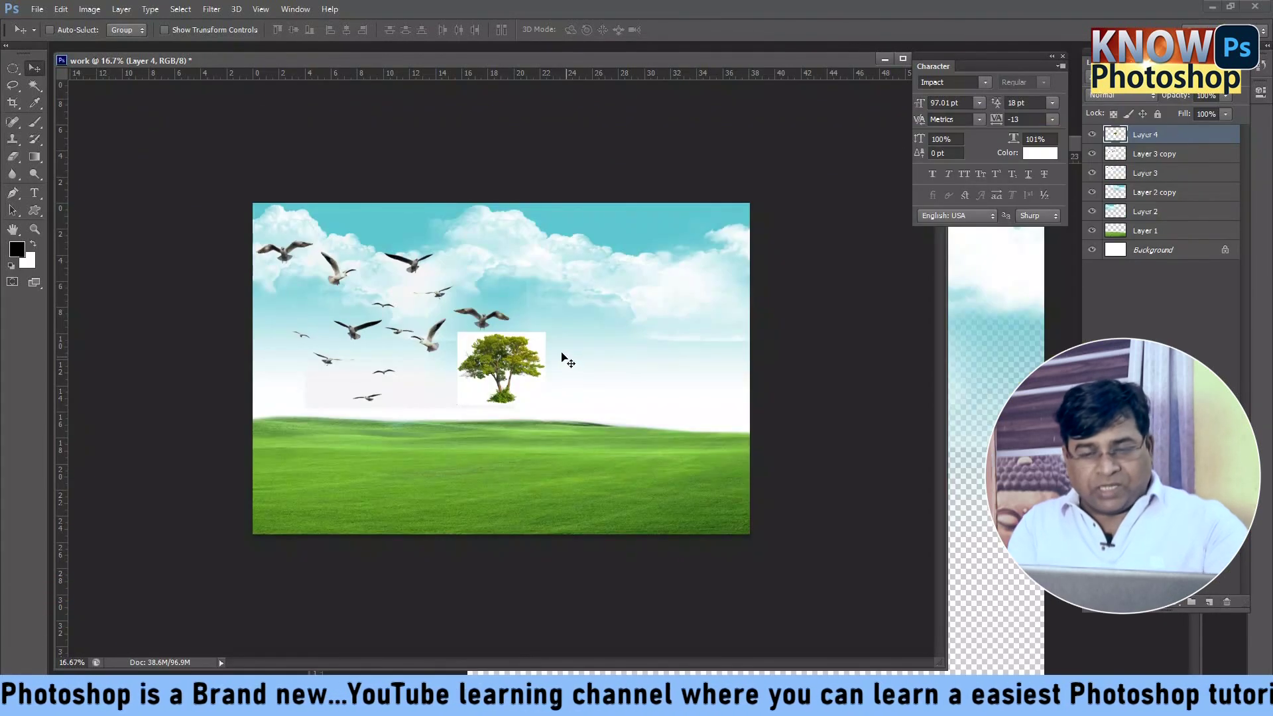
{"action": "key", "text": "ctrl+t"}
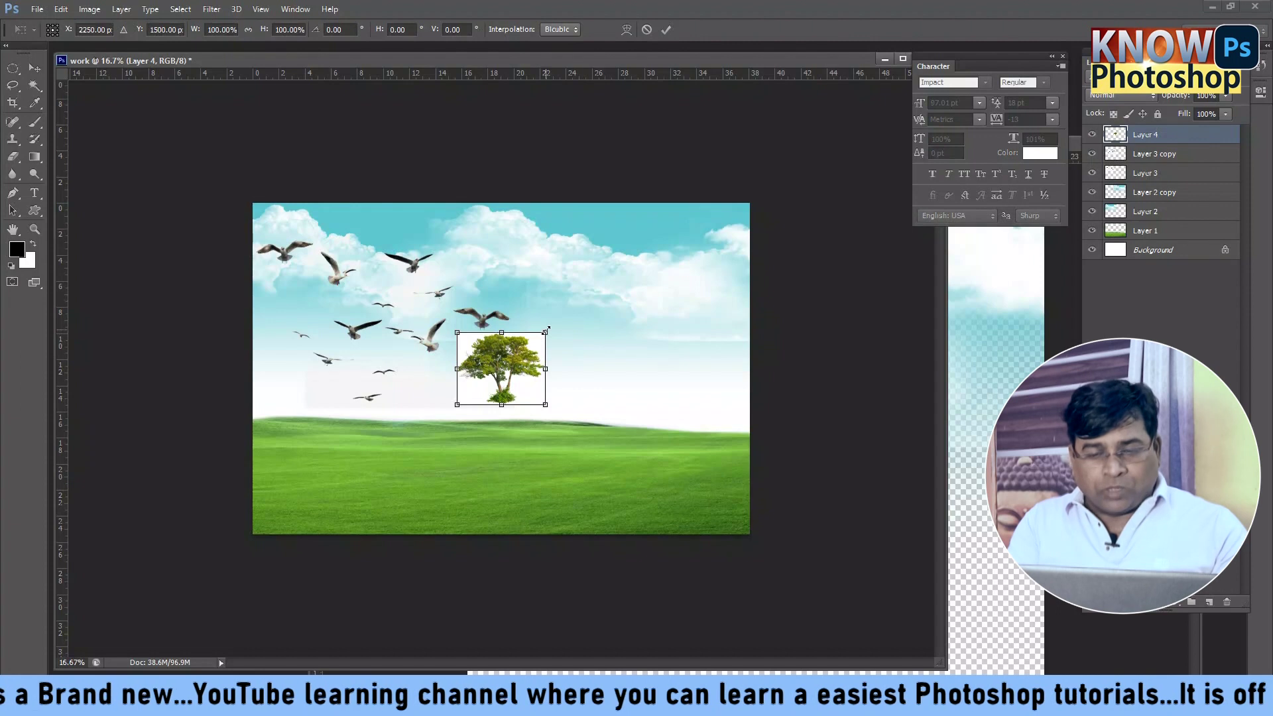
{"action": "left_click_drag", "start_coordinate": [545, 332], "coordinate": [689, 213]}
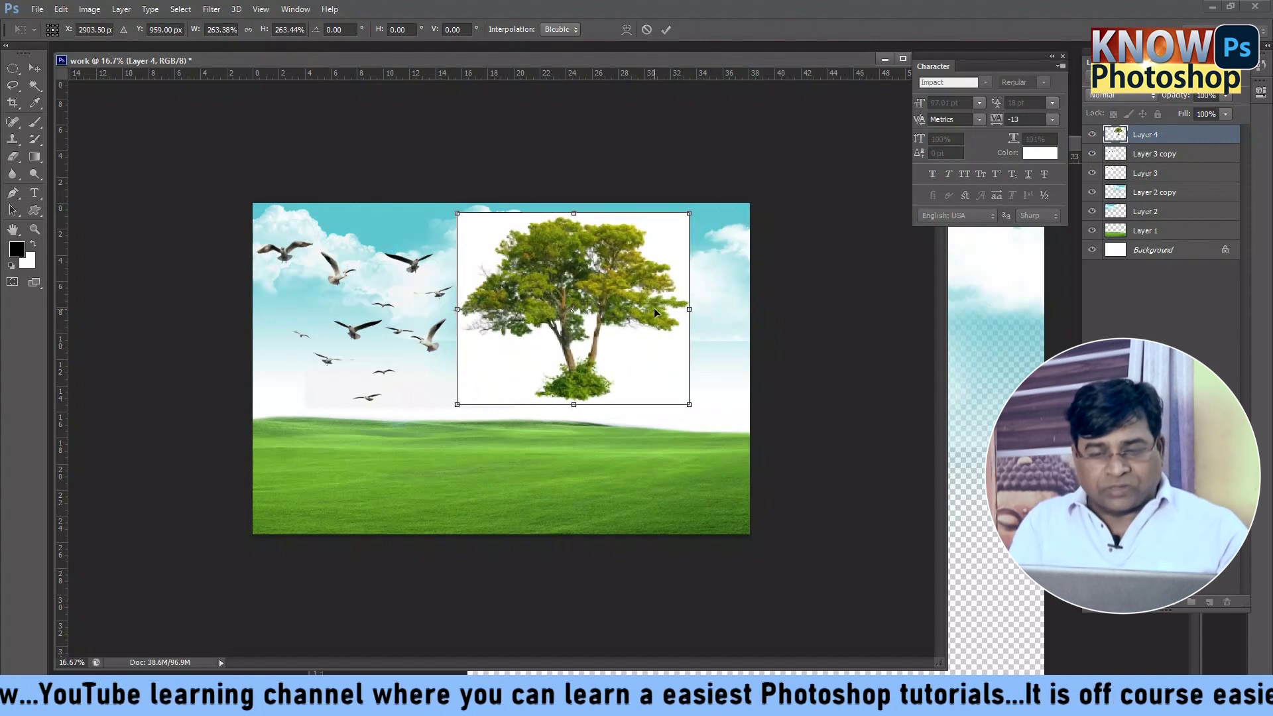
{"action": "left_click_drag", "start_coordinate": [653, 307], "coordinate": [736, 368]}
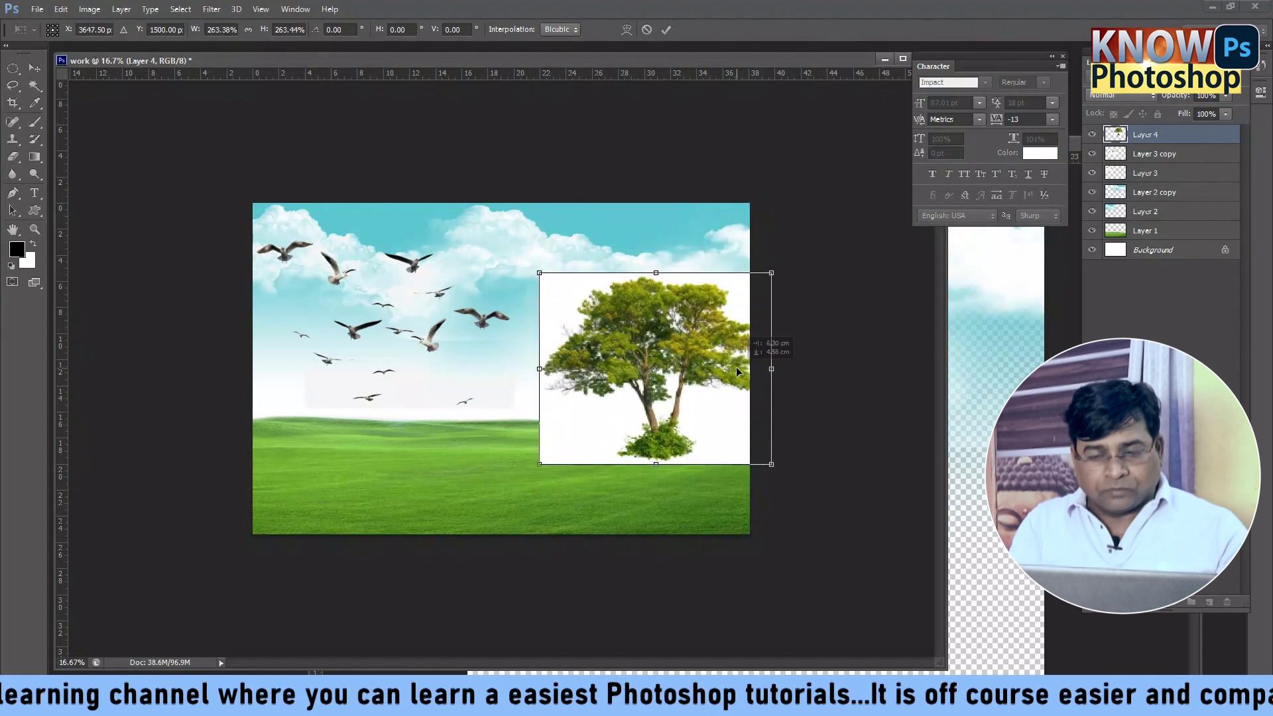
{"action": "key", "text": "Return"}
{"action": "left_click_drag", "start_coordinate": [616, 377], "coordinate": [580, 377]}
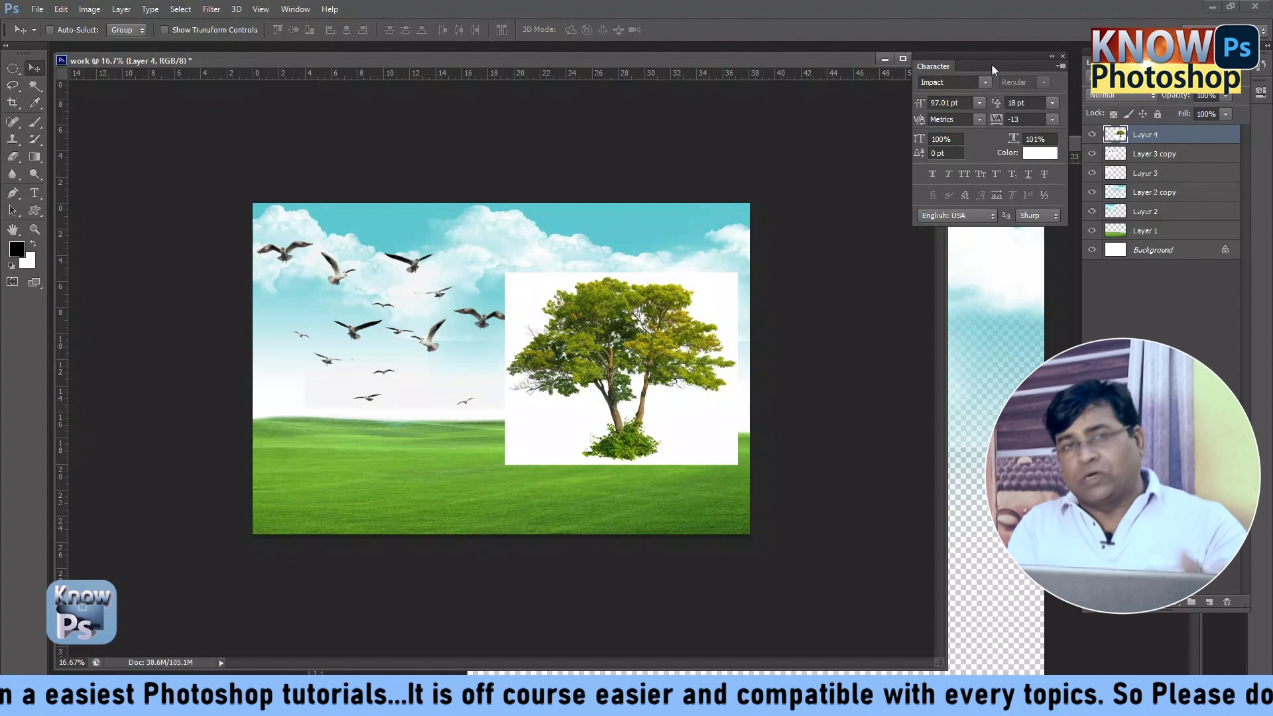
Step: Try Multiply blending on the tree layer, then revert it to Normal and open its blending options
{"action": "scroll", "coordinate": [1112, 96], "scroll_direction": "down", "scroll_amount": 1}
{"action": "left_click", "coordinate": [1111, 94]}
{"action": "left_click", "coordinate": [1113, 97]}
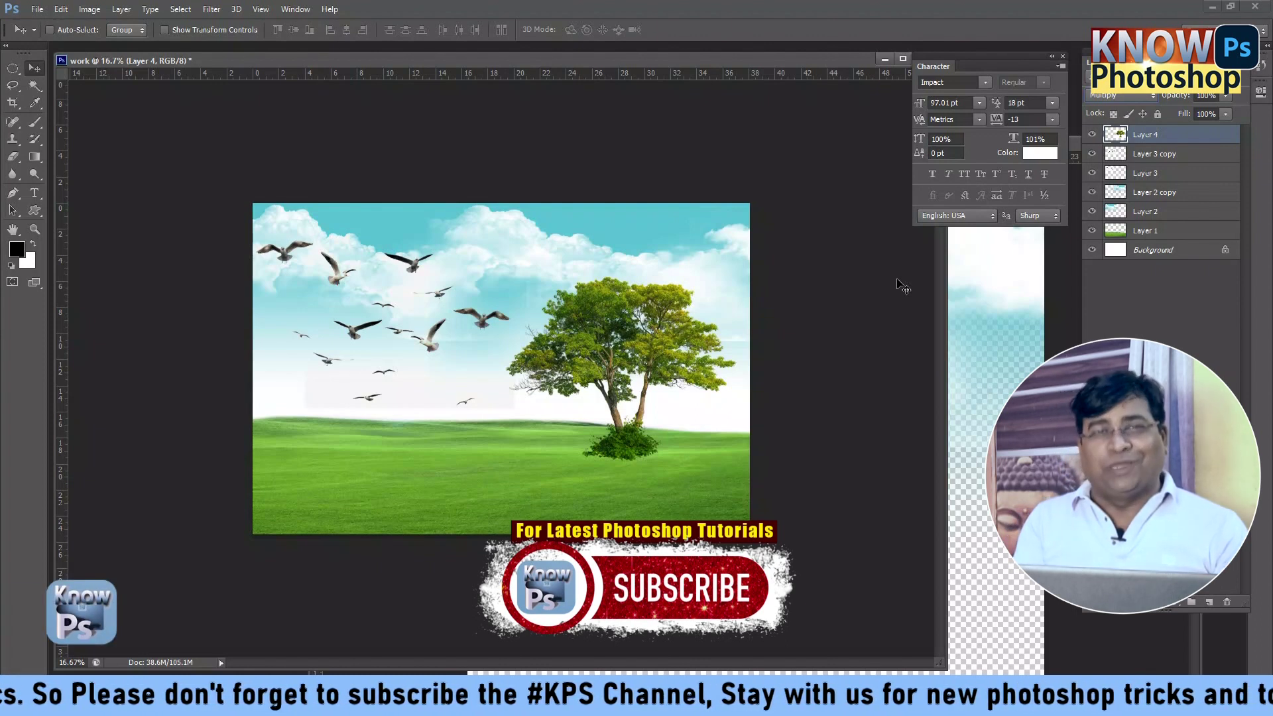
{"action": "left_click", "coordinate": [1112, 94]}
{"action": "left_click", "coordinate": [1102, 113]}
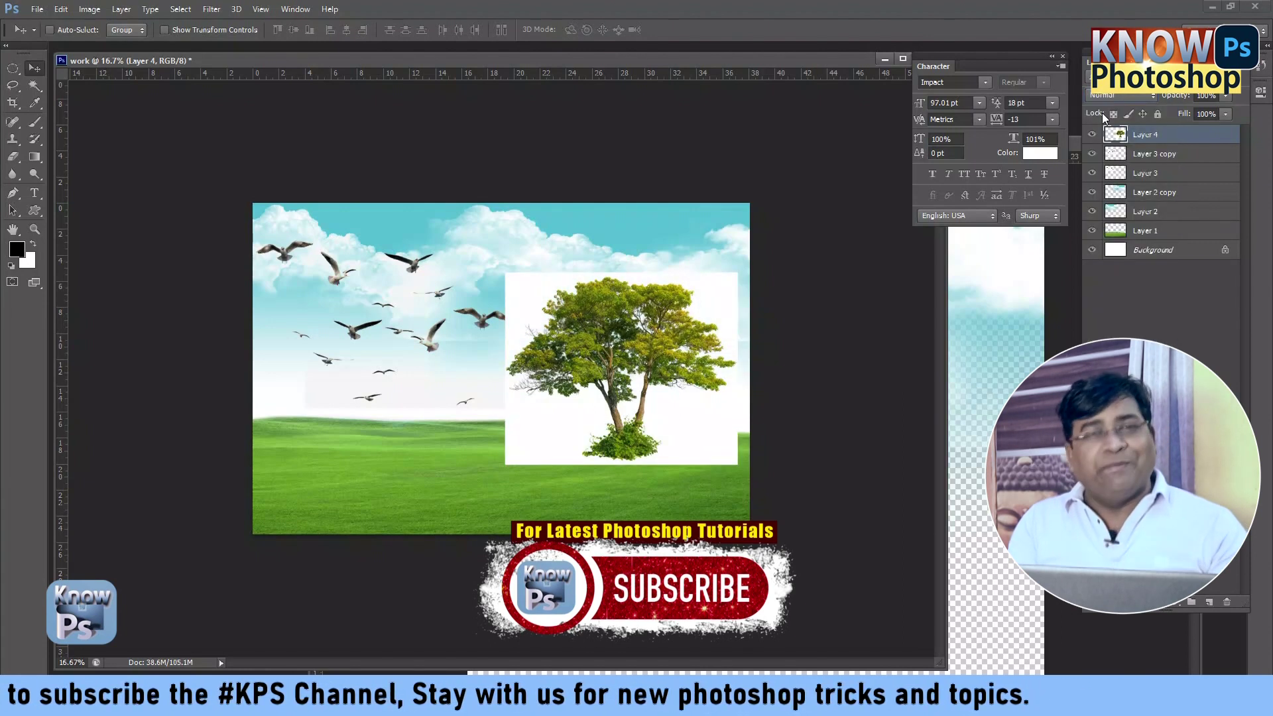
{"action": "left_click", "coordinate": [1120, 95]}
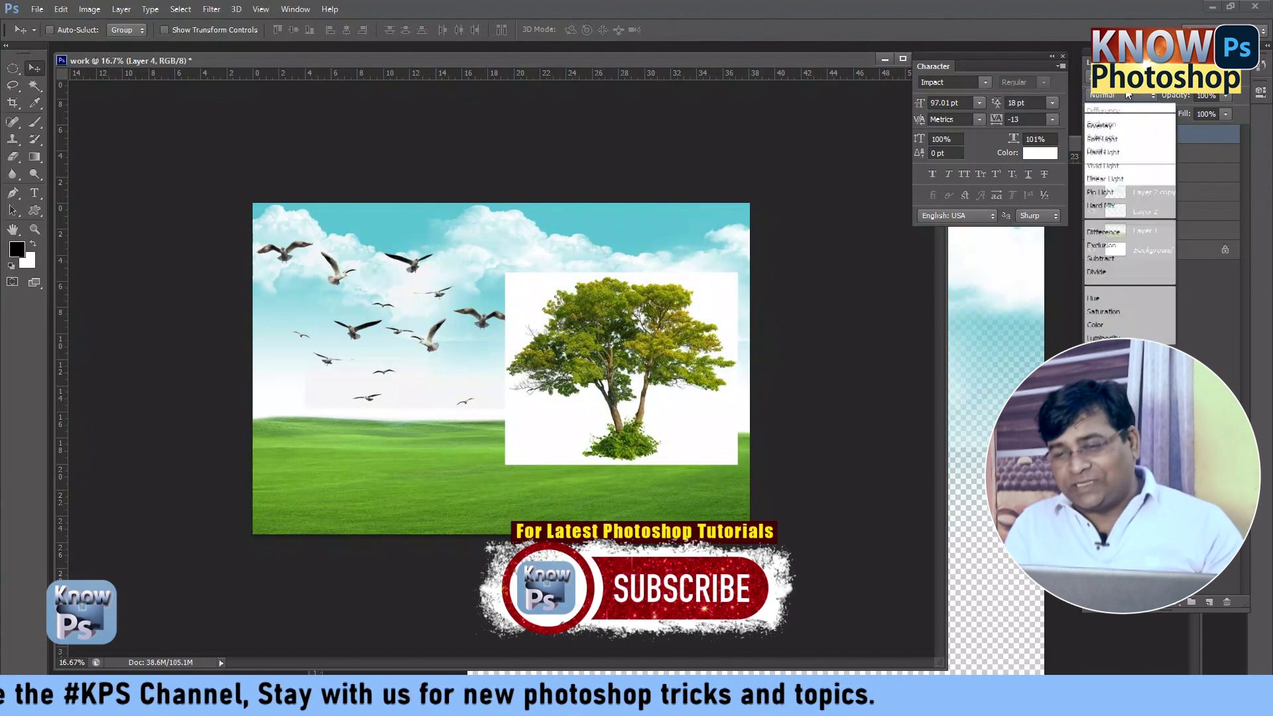
{"action": "scroll", "coordinate": [1126, 95], "scroll_direction": "down", "scroll_amount": 1}
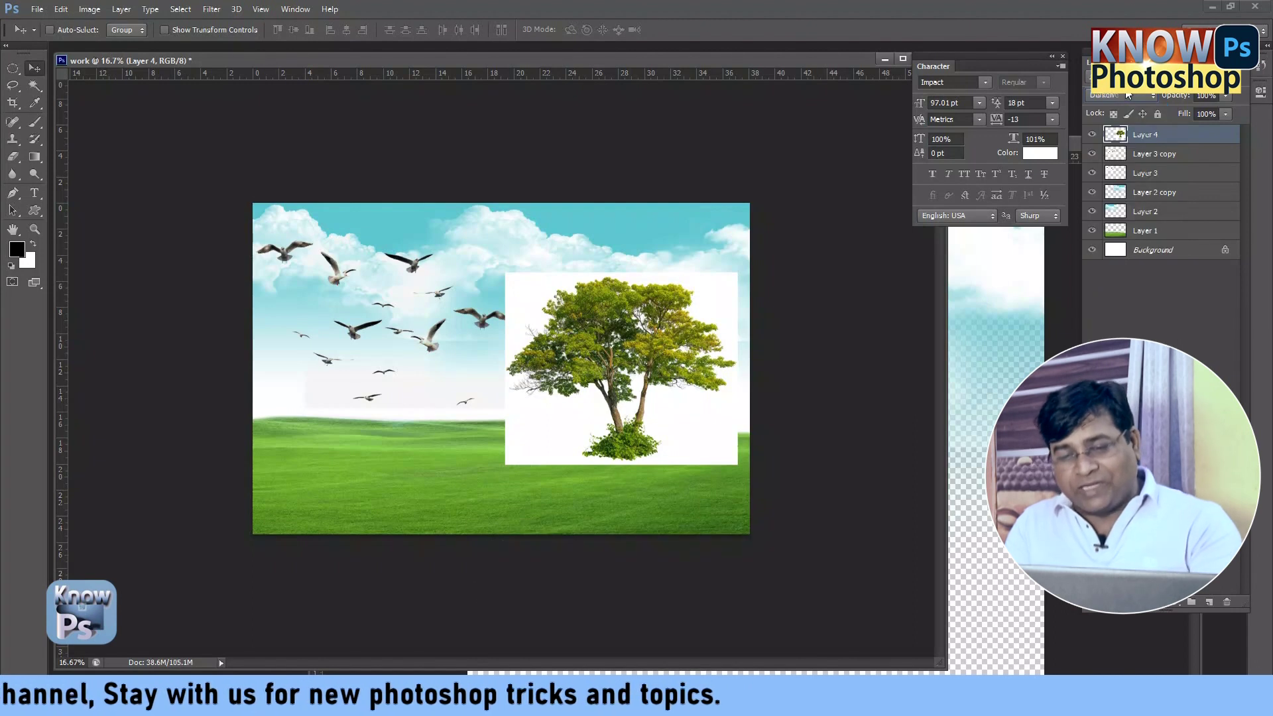
{"action": "scroll", "coordinate": [1127, 95], "scroll_direction": "down", "scroll_amount": 1}
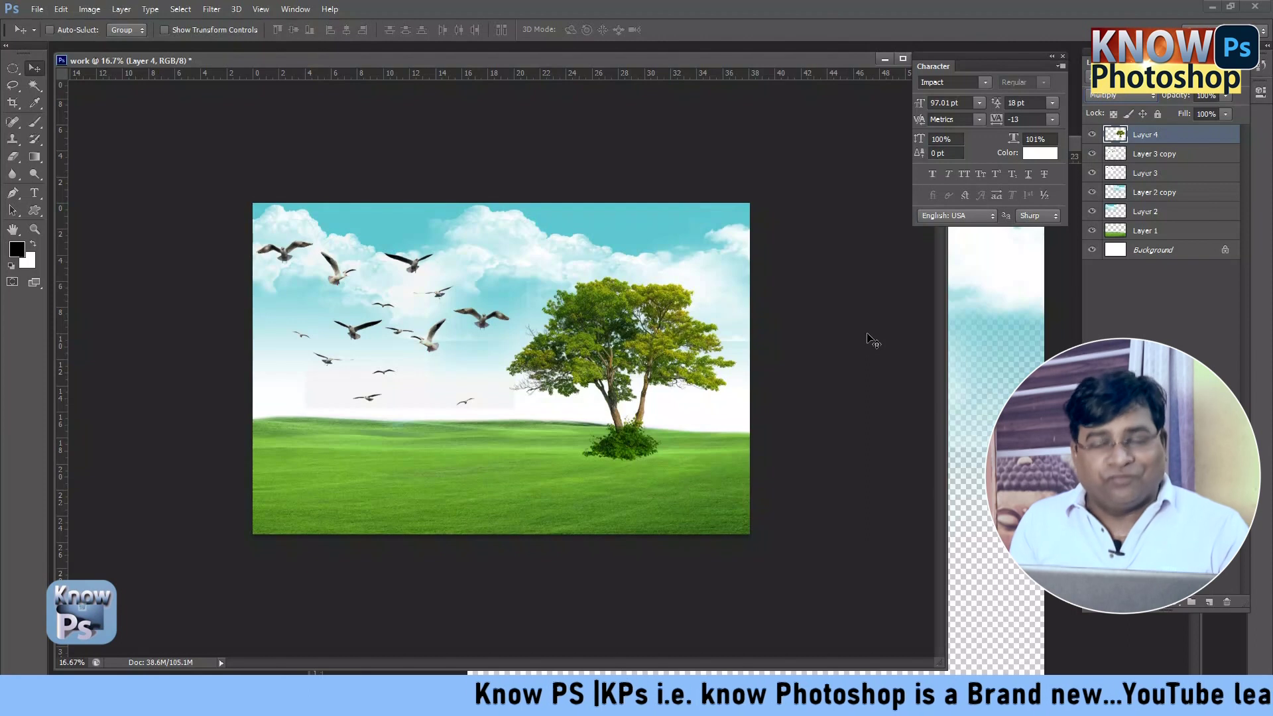
Step: Zoom in on the tree-and-birds composite and bring up the Windows Start menu
{"action": "key", "text": "ctrl+plus"}
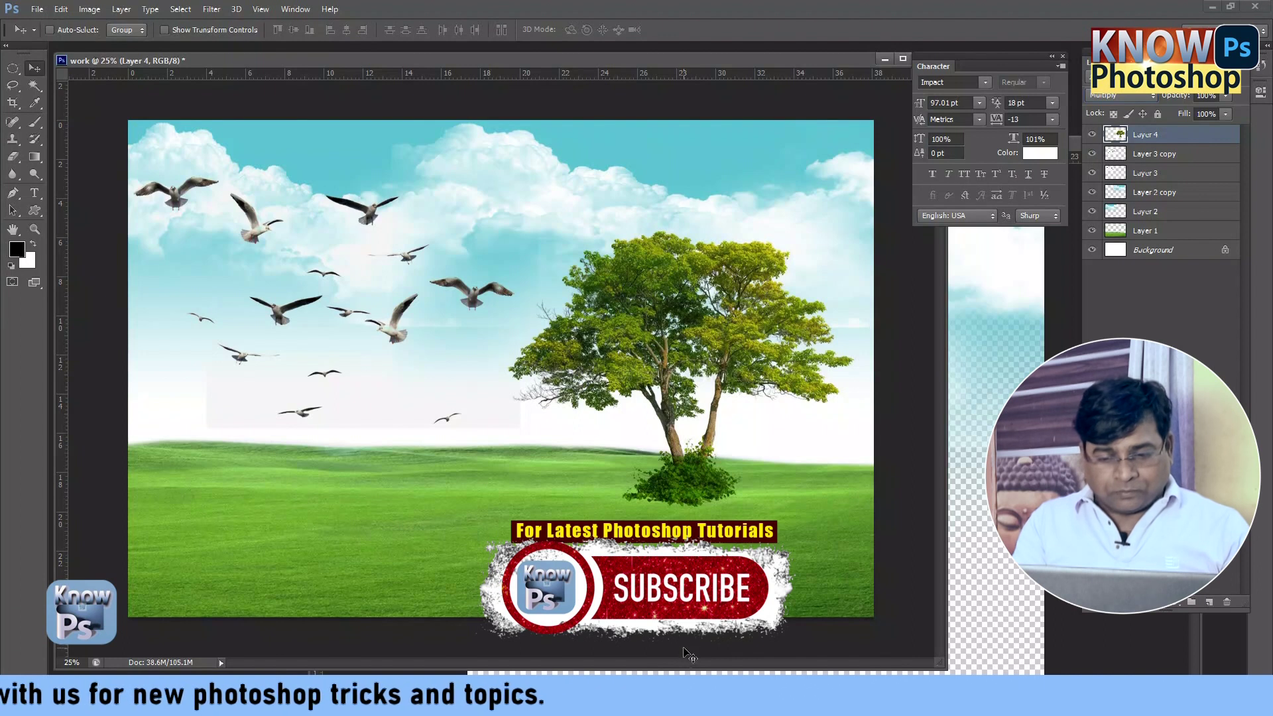
{"action": "key", "text": "super"}
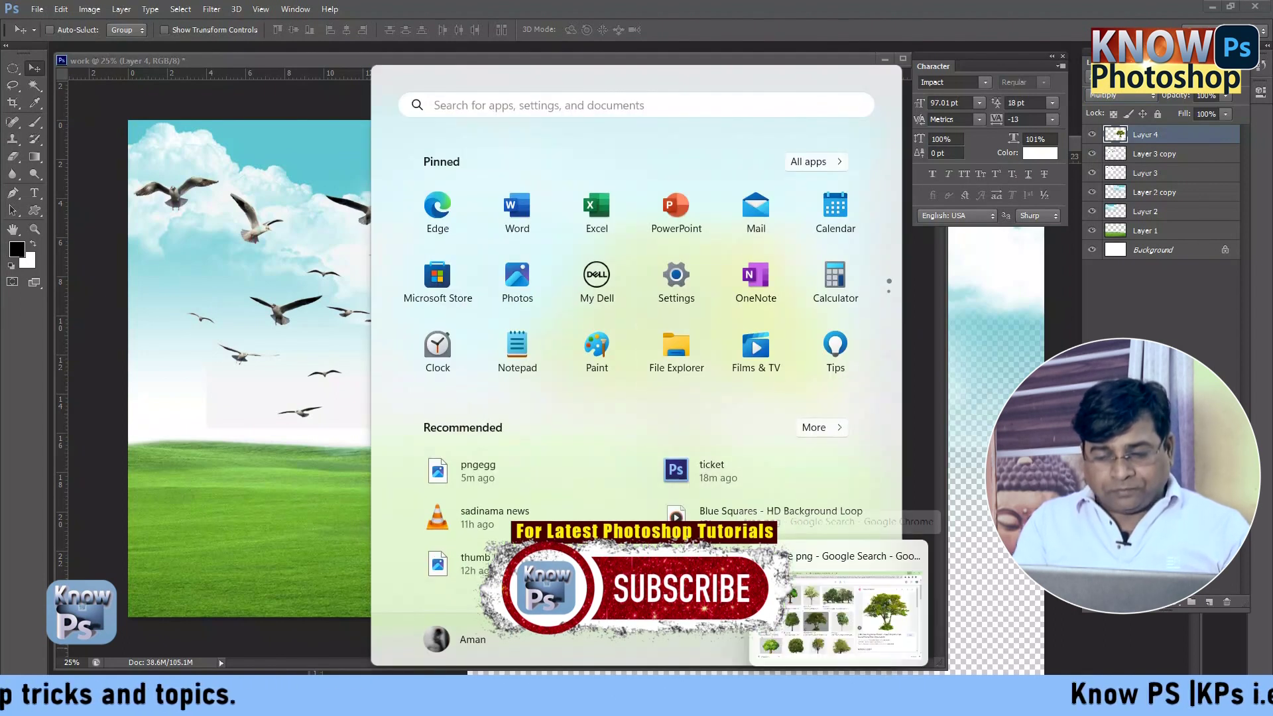
Step: In Chrome, replace the image search with 'hut png'
{"action": "left_click", "coordinate": [845, 577]}
{"action": "left_click_drag", "start_coordinate": [199, 80], "coordinate": [47, 72]}
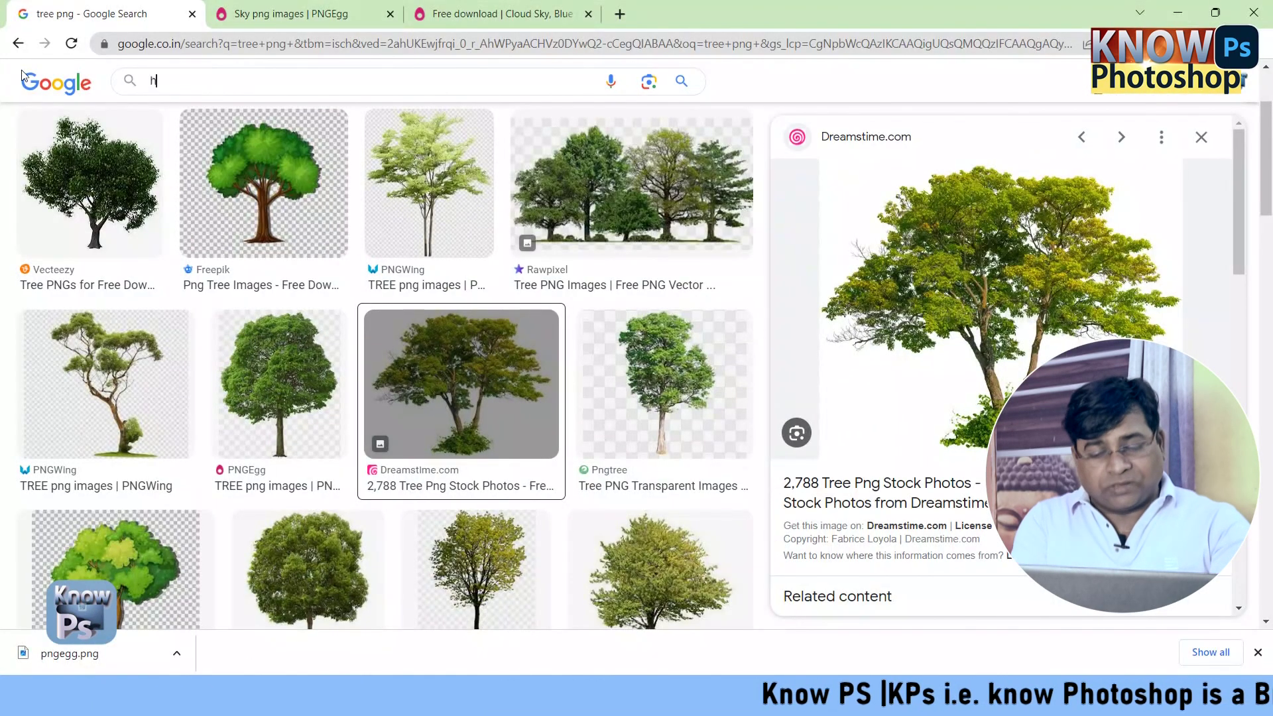
{"action": "type", "text": "ut"}
{"action": "key", "text": "Return"}
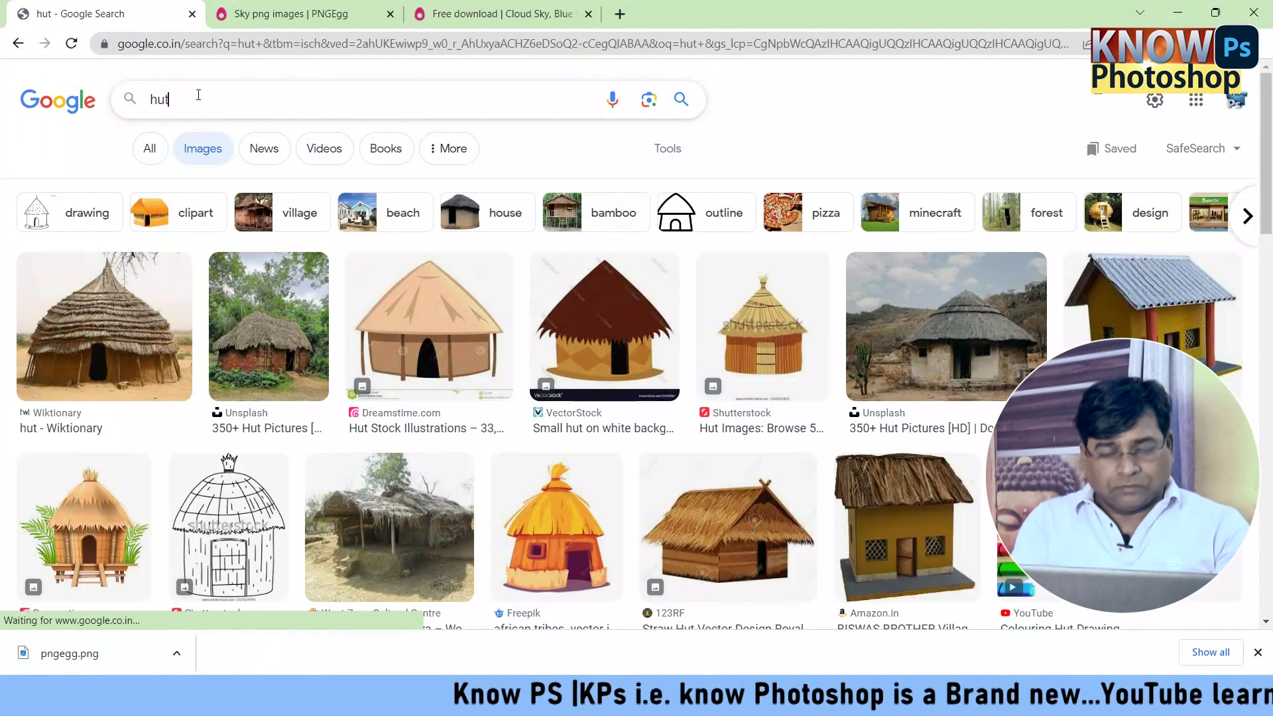
{"action": "type", "text": "png"}
{"action": "key", "text": "Return"}
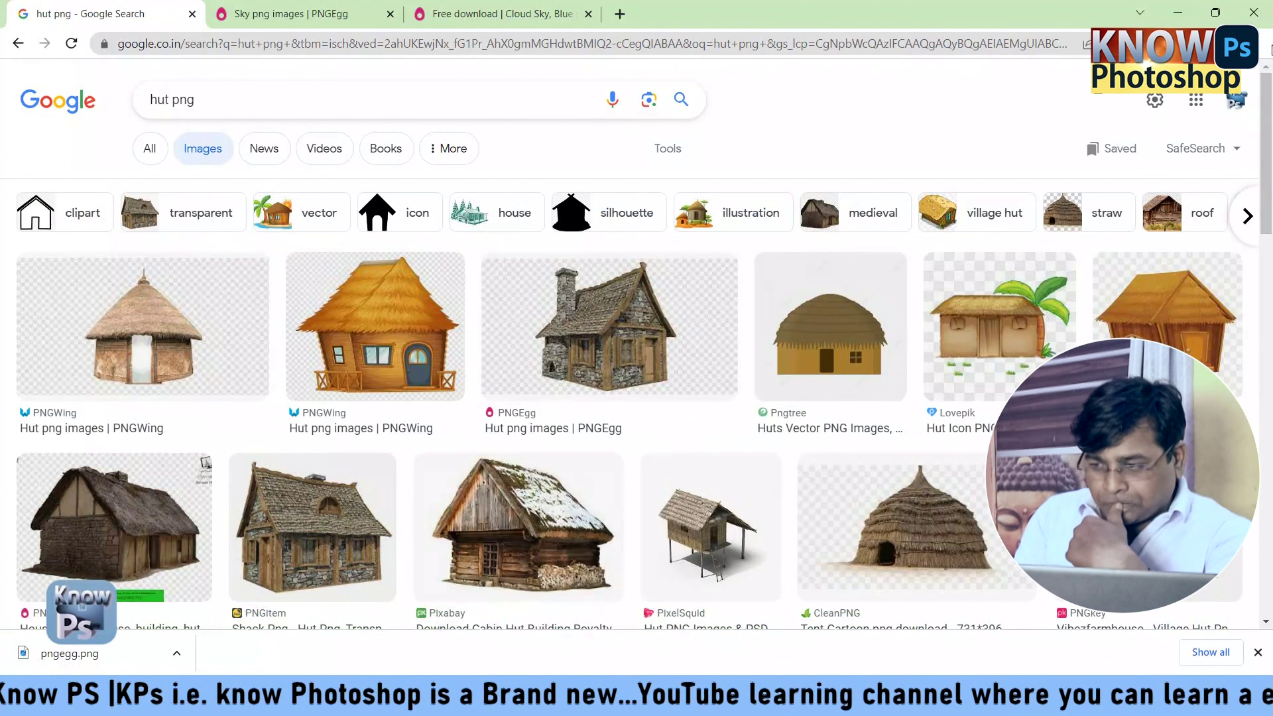
Step: Find the thatched Nipa hut image in the results and copy it from its preview
{"action": "scroll", "coordinate": [1270, 318], "scroll_direction": "down", "scroll_amount": 10}
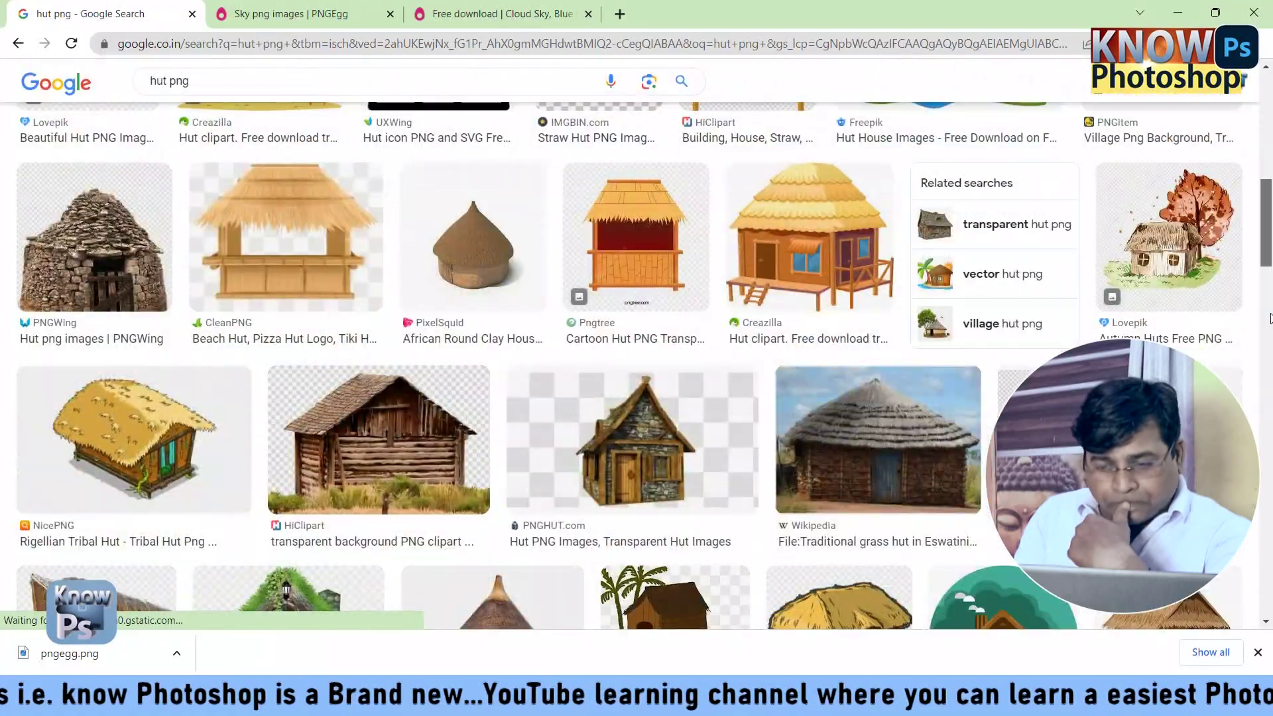
{"action": "scroll", "coordinate": [1271, 319], "scroll_direction": "down", "scroll_amount": 5}
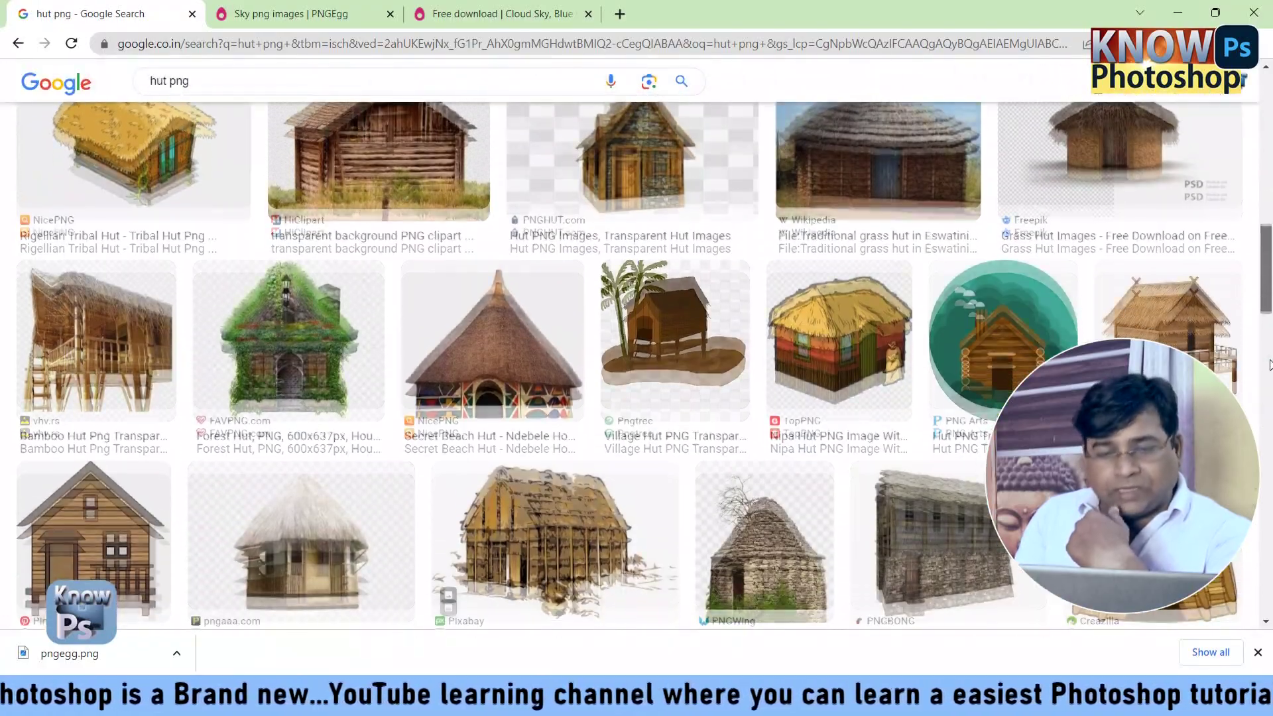
{"action": "scroll", "coordinate": [1270, 366], "scroll_direction": "down", "scroll_amount": 1}
{"action": "scroll", "coordinate": [1267, 388], "scroll_direction": "down", "scroll_amount": 4}
{"action": "scroll", "coordinate": [1264, 417], "scroll_direction": "down", "scroll_amount": 2}
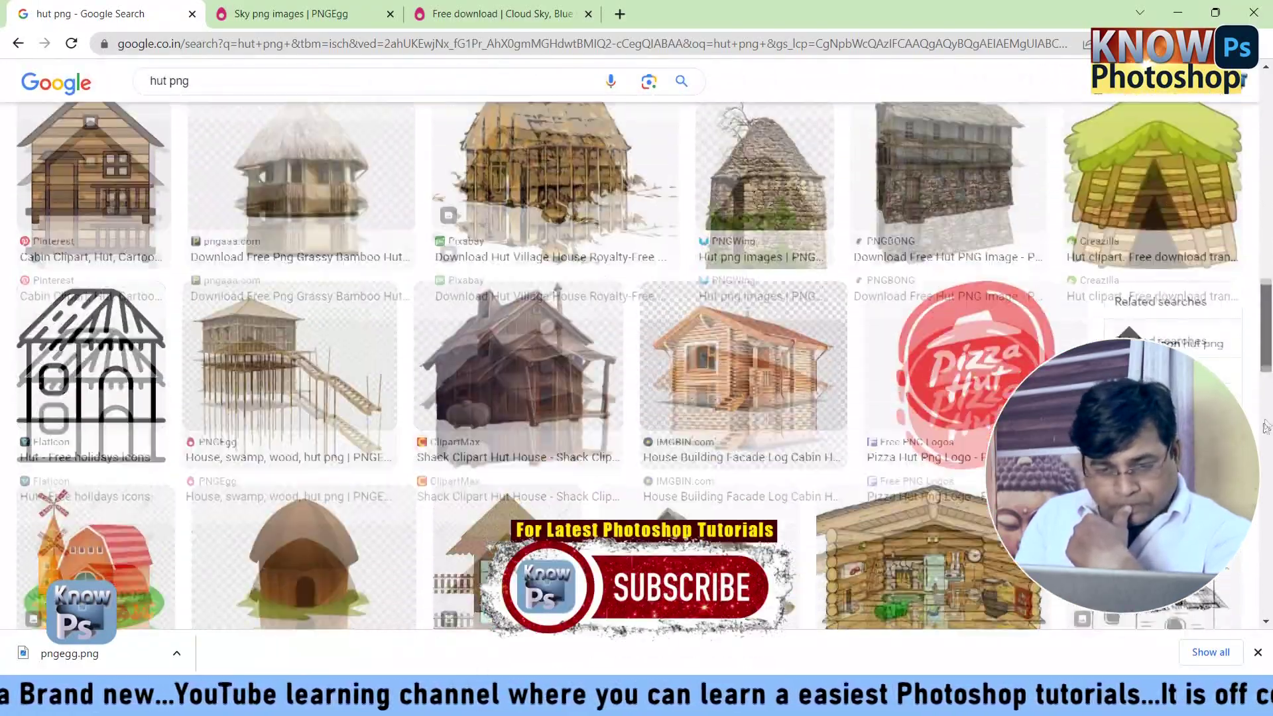
{"action": "scroll", "coordinate": [1259, 450], "scroll_direction": "down", "scroll_amount": 1}
{"action": "scroll", "coordinate": [1259, 450], "scroll_direction": "down", "scroll_amount": 2}
{"action": "scroll", "coordinate": [1259, 450], "scroll_direction": "down", "scroll_amount": 1}
{"action": "scroll", "coordinate": [1259, 451], "scroll_direction": "down", "scroll_amount": 4}
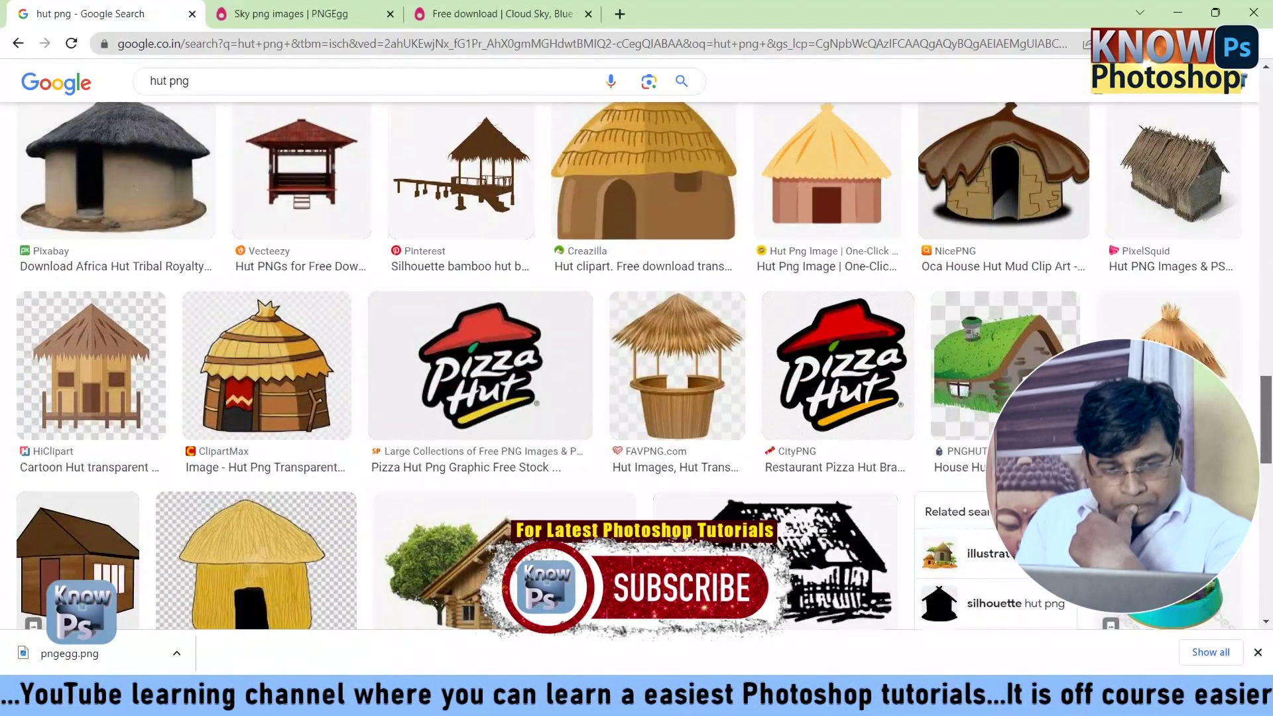
{"action": "scroll", "coordinate": [1263, 464], "scroll_direction": "down", "scroll_amount": 2}
{"action": "scroll", "coordinate": [1267, 477], "scroll_direction": "down", "scroll_amount": 1}
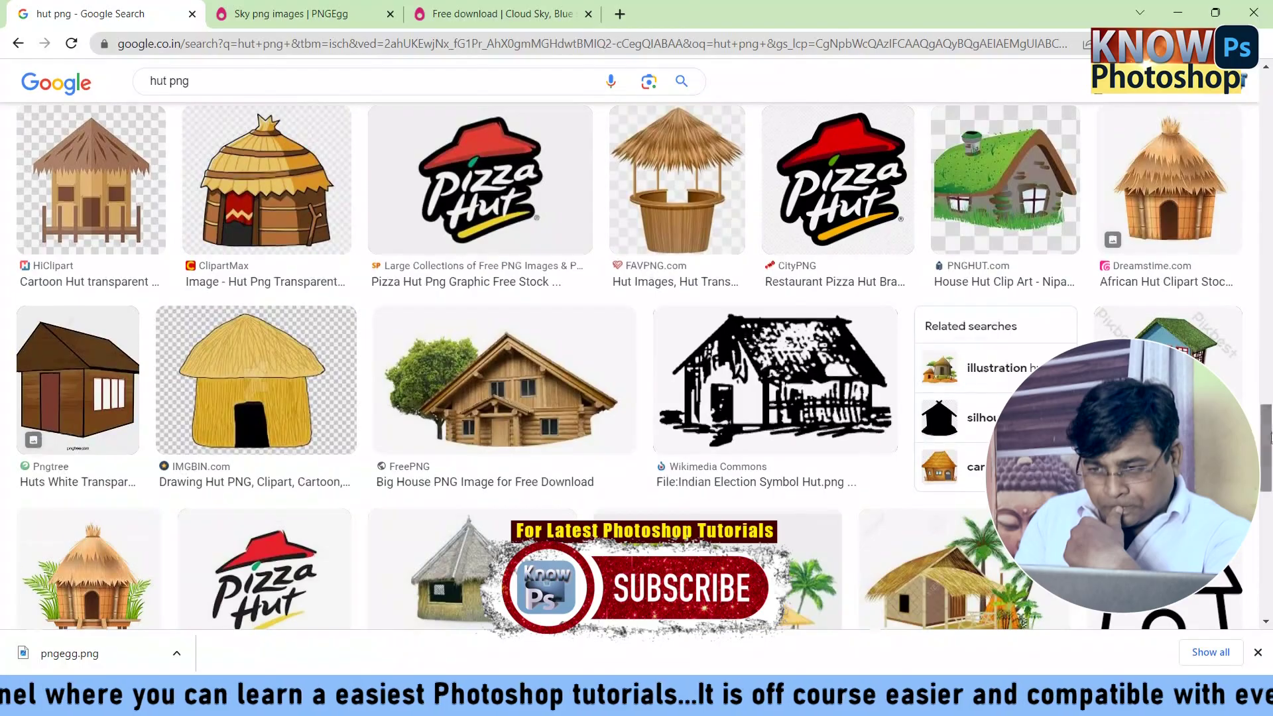
{"action": "scroll", "coordinate": [1263, 464], "scroll_direction": "down", "scroll_amount": 4}
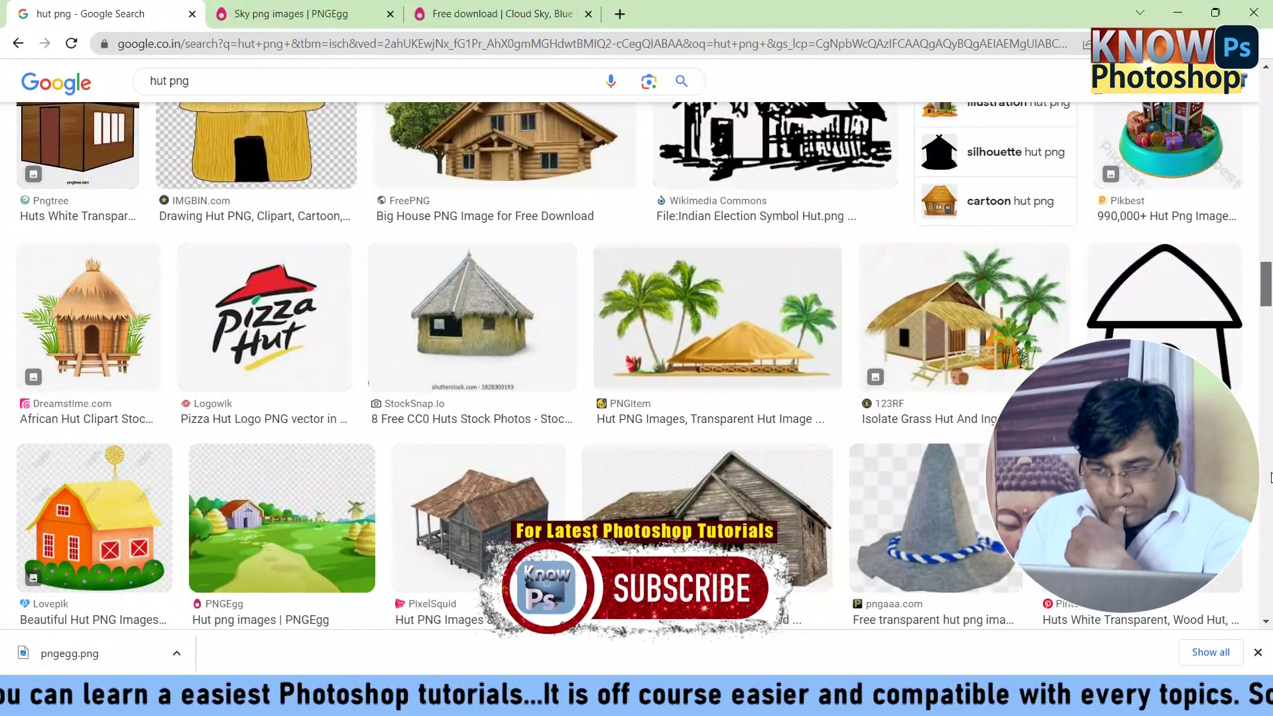
{"action": "scroll", "coordinate": [1270, 481], "scroll_direction": "down", "scroll_amount": 2}
{"action": "scroll", "coordinate": [1270, 504], "scroll_direction": "down", "scroll_amount": 3}
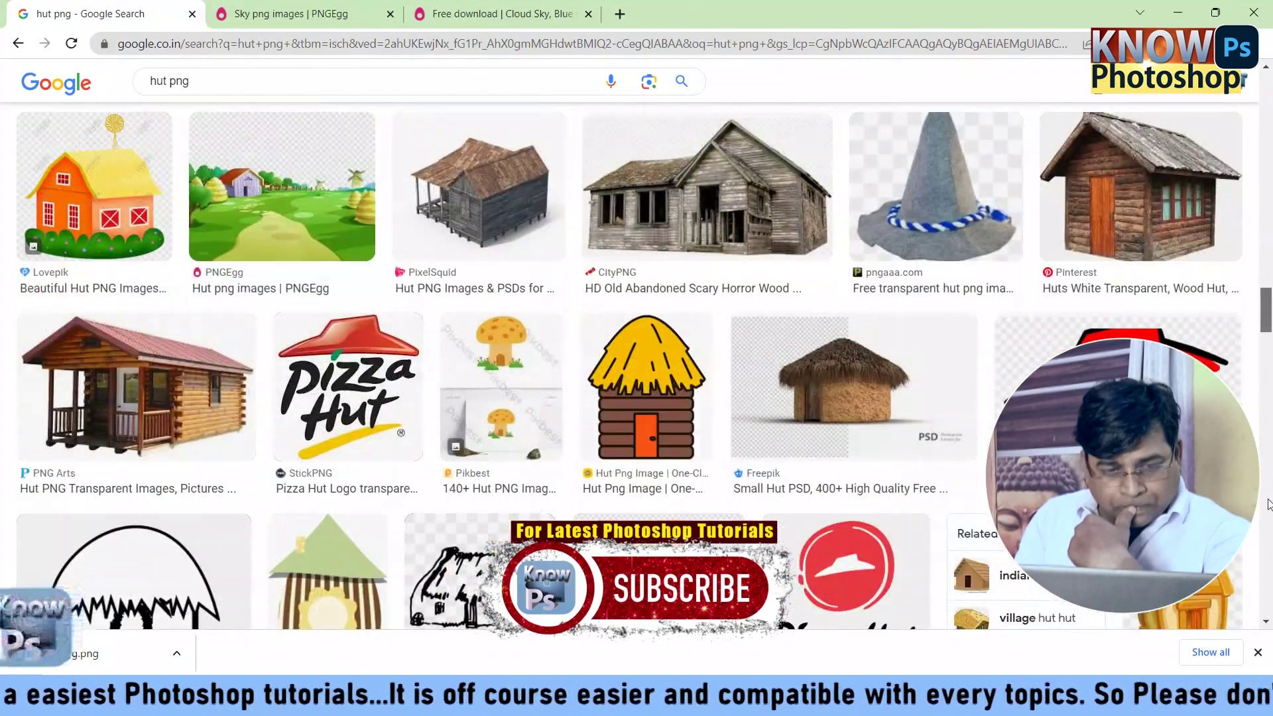
{"action": "scroll", "coordinate": [1269, 523], "scroll_direction": "down", "scroll_amount": 5}
{"action": "scroll", "coordinate": [1269, 547], "scroll_direction": "down", "scroll_amount": 5}
{"action": "scroll", "coordinate": [1268, 567], "scroll_direction": "down", "scroll_amount": 4}
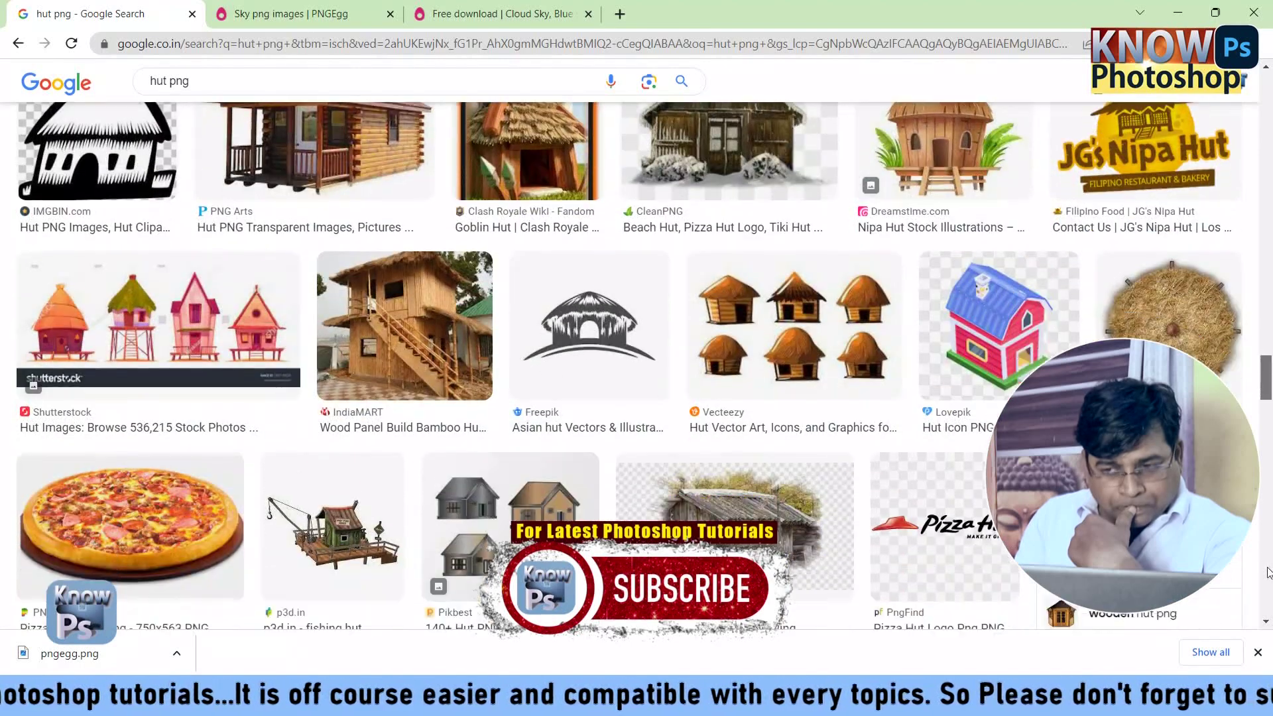
{"action": "scroll", "coordinate": [1267, 553], "scroll_direction": "up", "scroll_amount": 3}
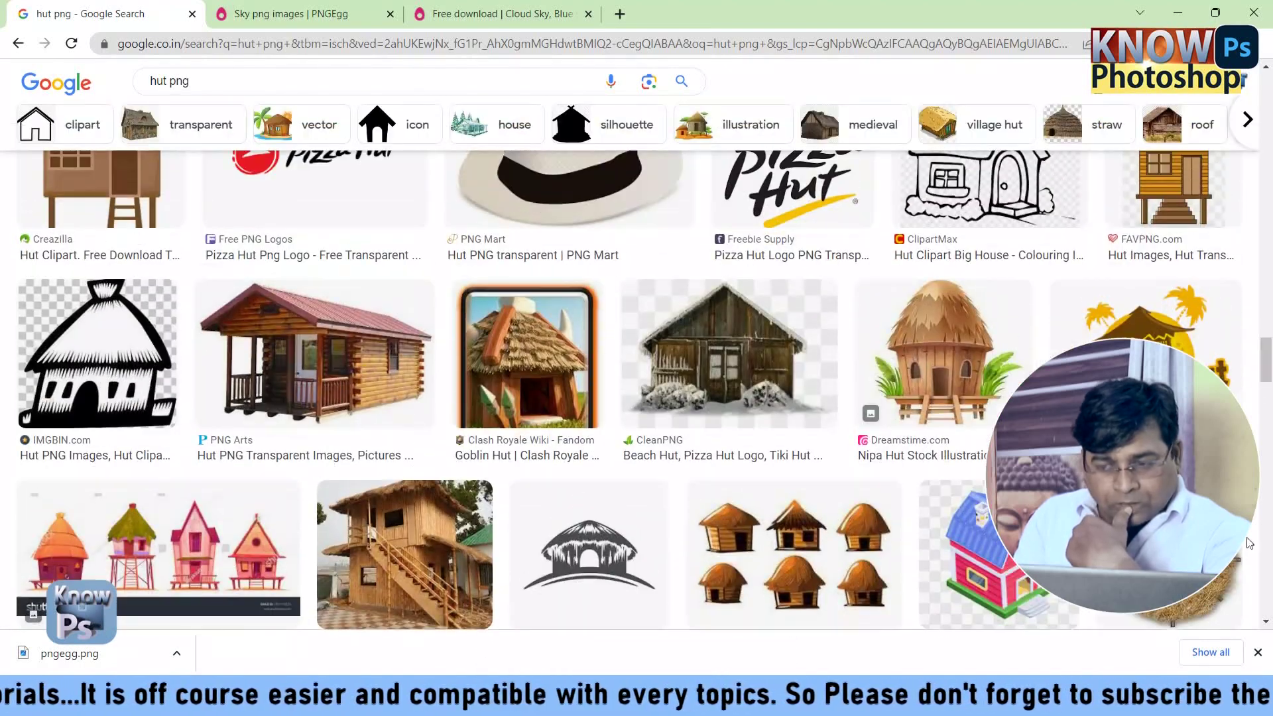
{"action": "left_click", "coordinate": [1000, 353]}
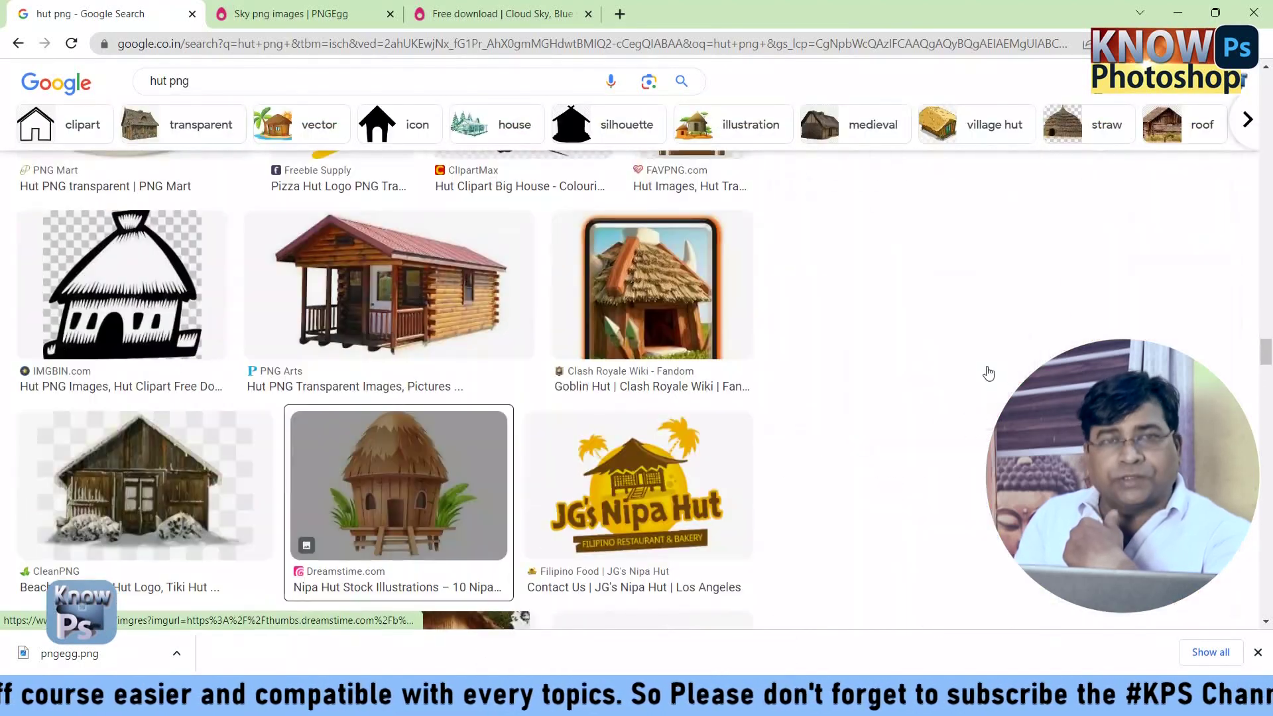
{"action": "right_click", "coordinate": [1000, 345]}
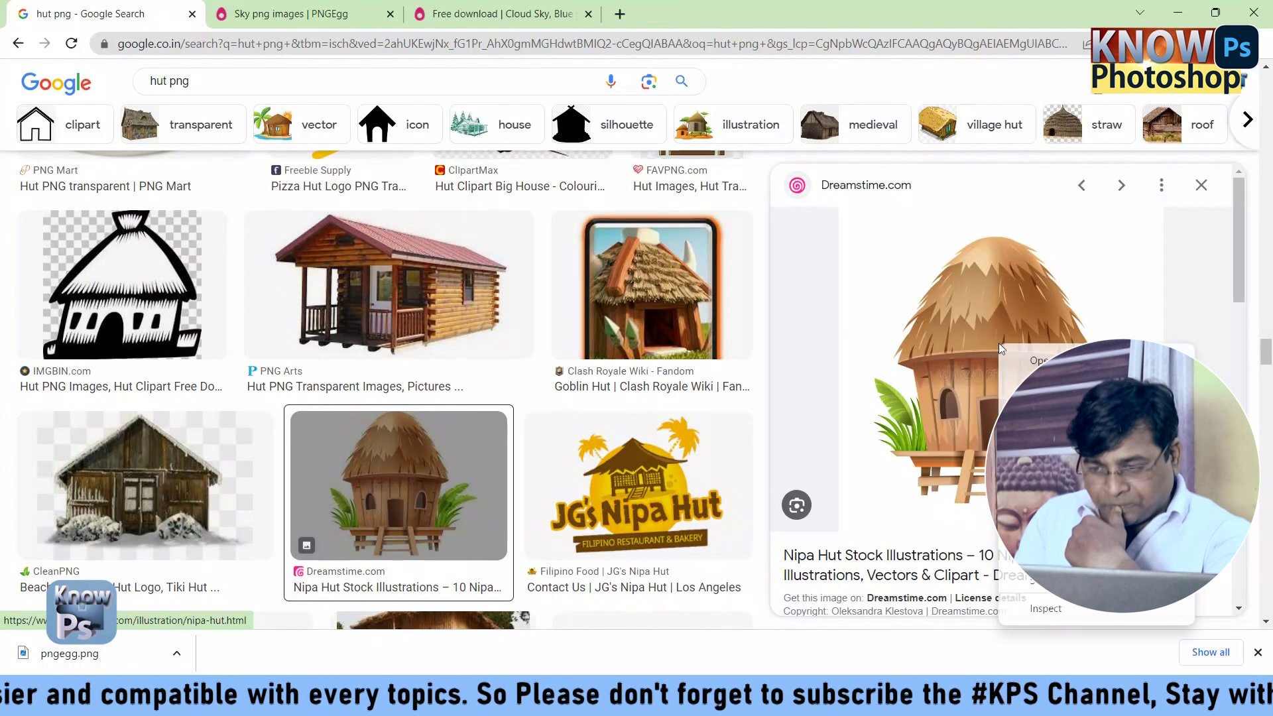
{"action": "key", "text": "Escape"}
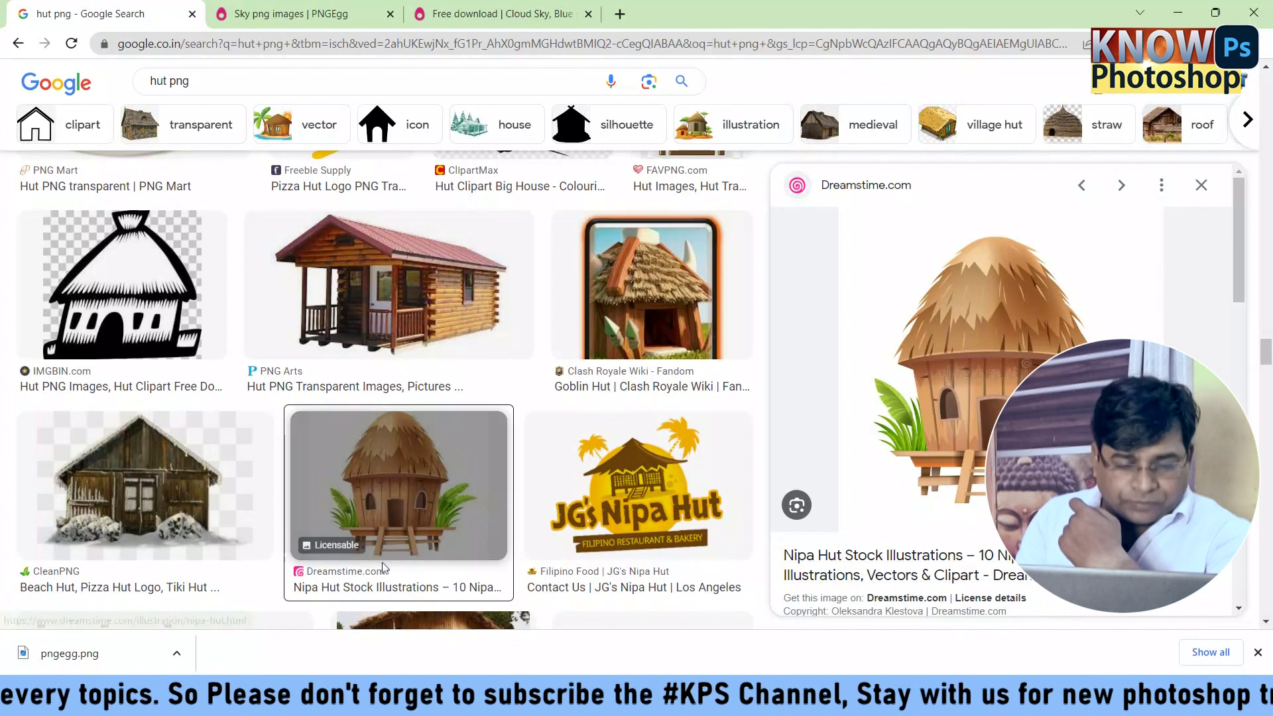
{"action": "key", "text": "super"}
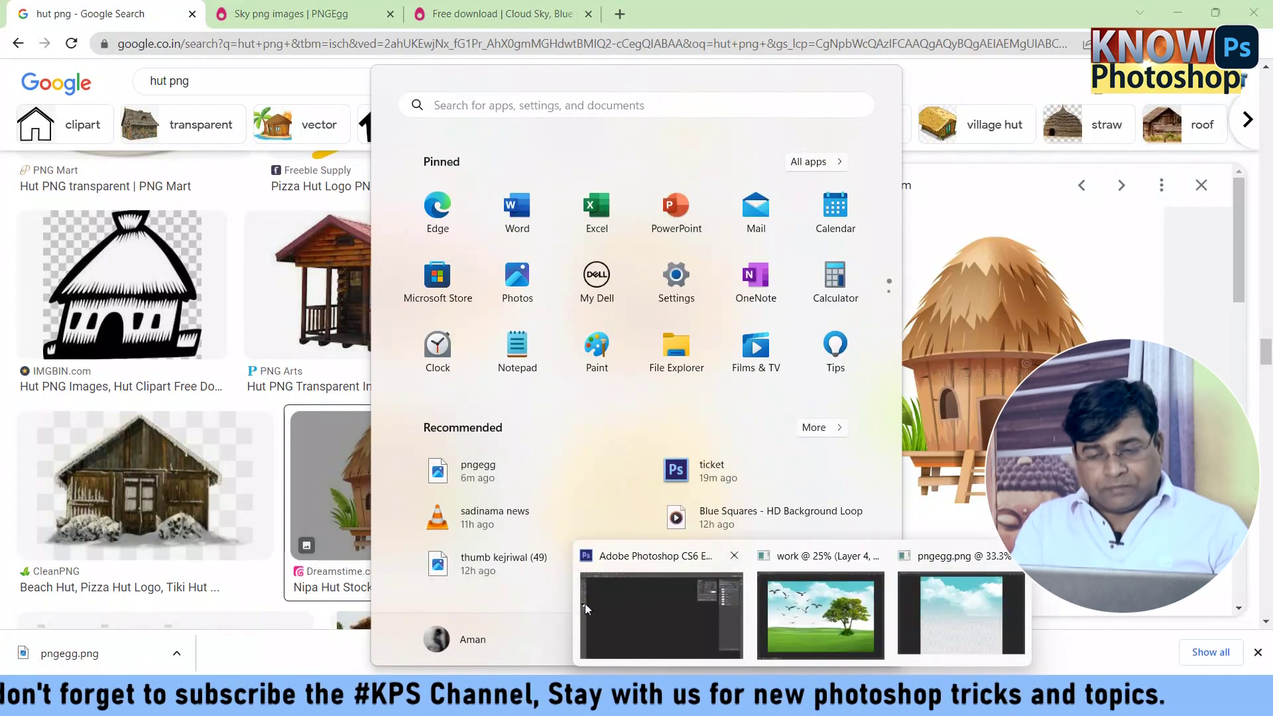
Step: Paste the thatched hut as Layer 5, enlarge it, and place it on the left of the field
{"action": "left_click", "coordinate": [799, 560]}
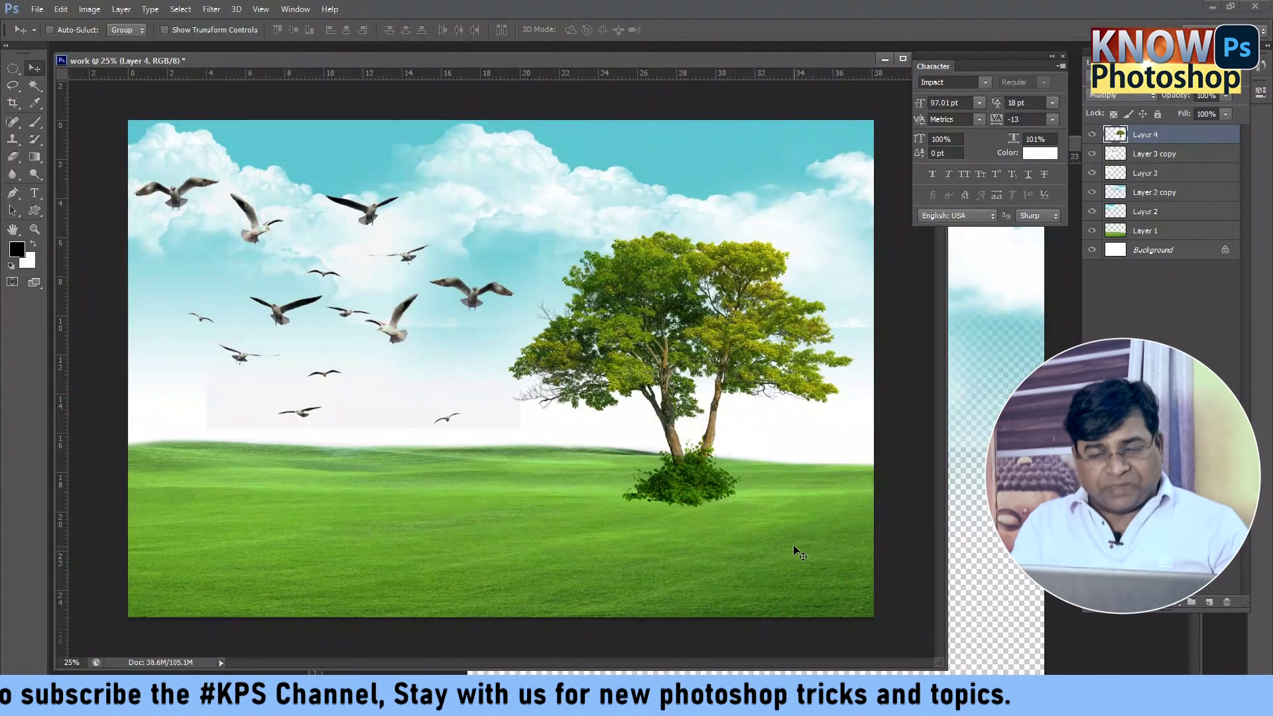
{"action": "key", "text": "ctrl+v"}
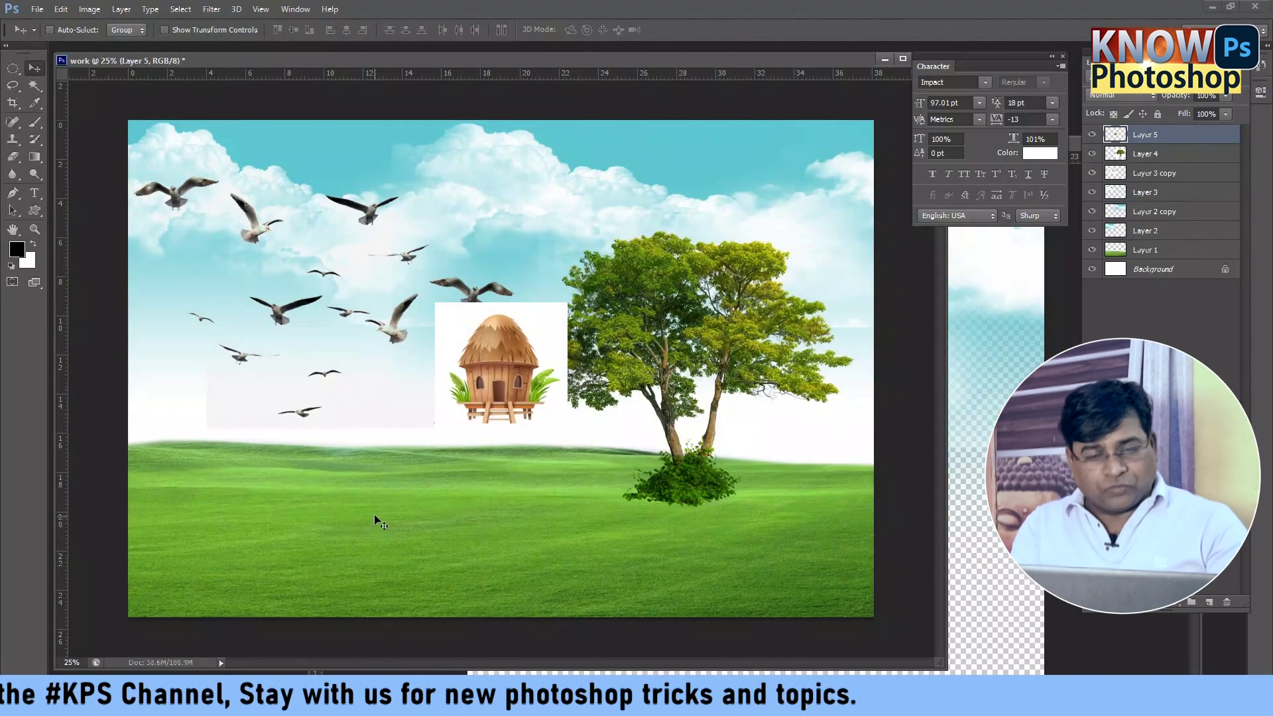
{"action": "key", "text": "ctrl+t"}
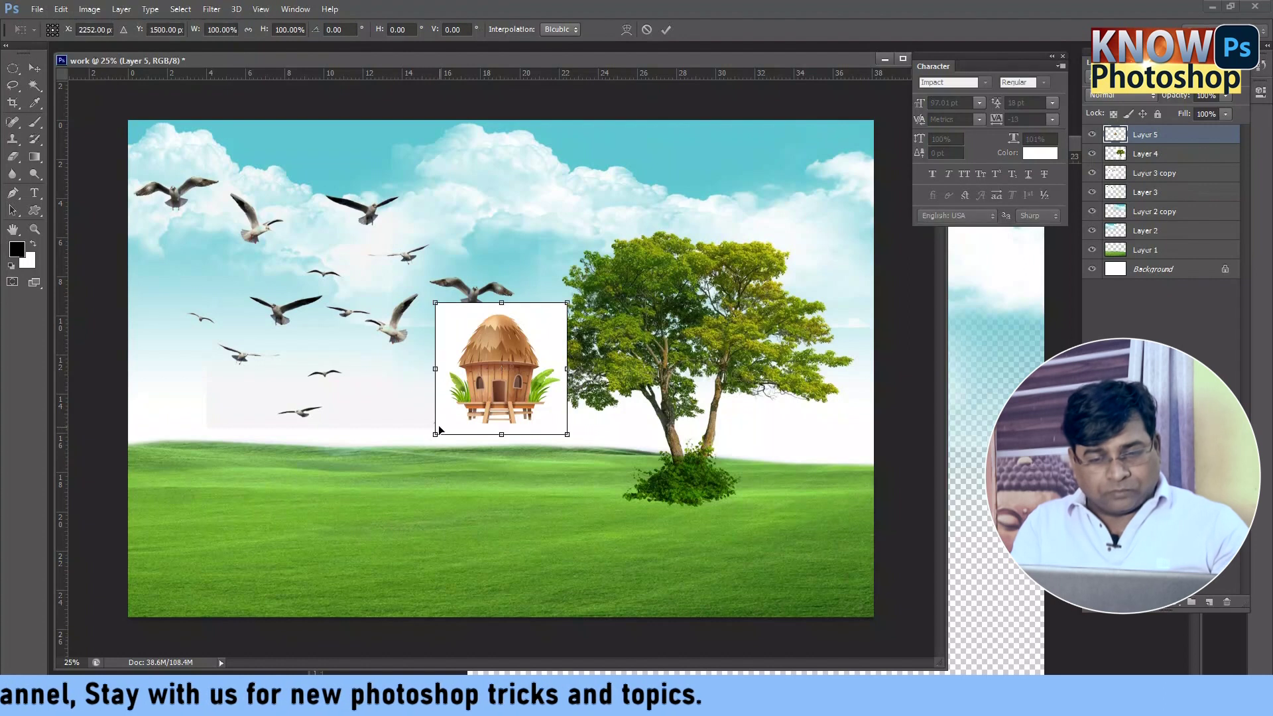
{"action": "left_click_drag", "start_coordinate": [435, 435], "coordinate": [273, 596]}
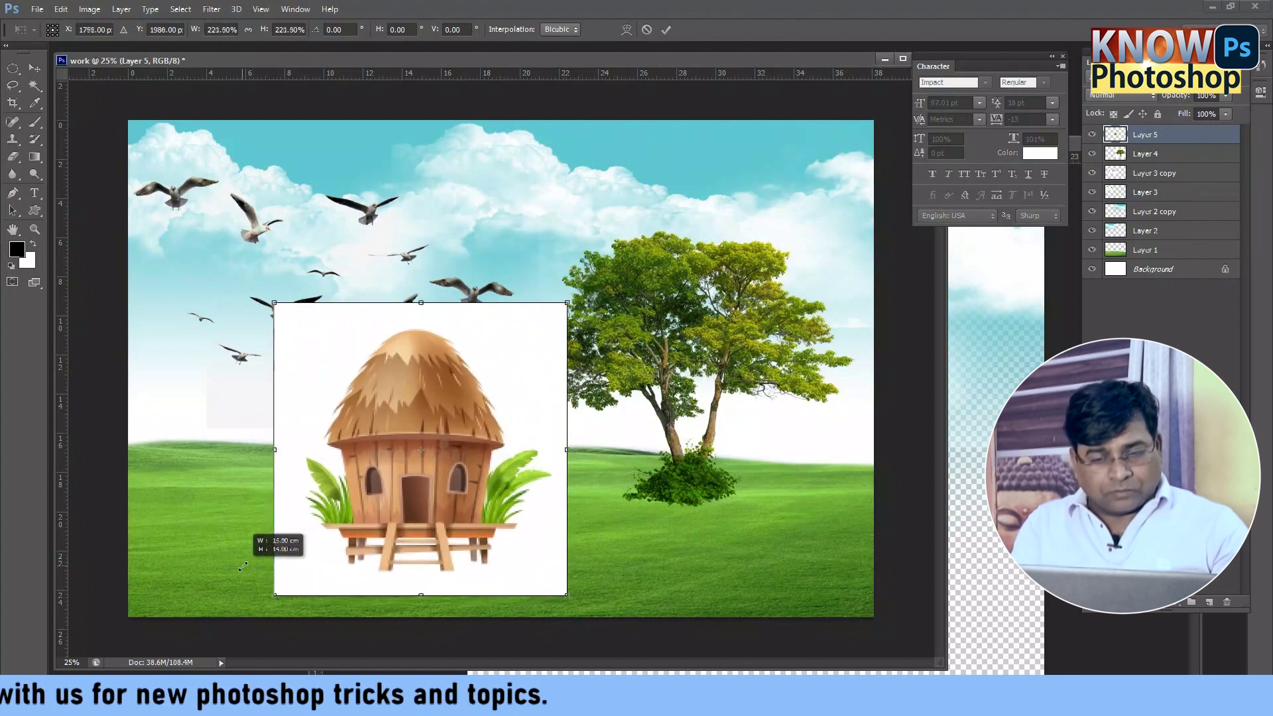
{"action": "left_click_drag", "start_coordinate": [389, 508], "coordinate": [276, 433]}
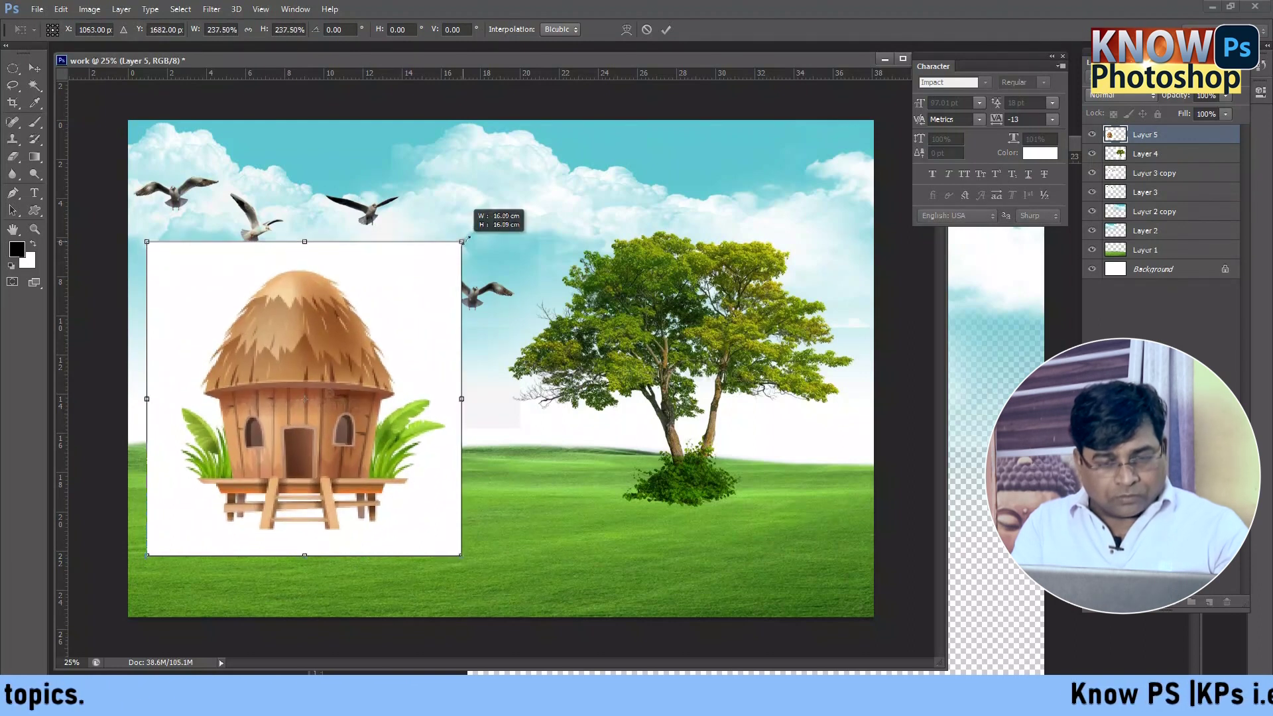
{"action": "left_click_drag", "start_coordinate": [444, 261], "coordinate": [507, 193]}
{"action": "mouse_move", "coordinate": [456, 305]}
{"action": "left_mouse_down"}
{"action": "mouse_move", "coordinate": [403, 375]}
{"action": "mouse_move", "coordinate": [442, 335]}
{"action": "left_mouse_up"}
{"action": "key", "text": "Return"}
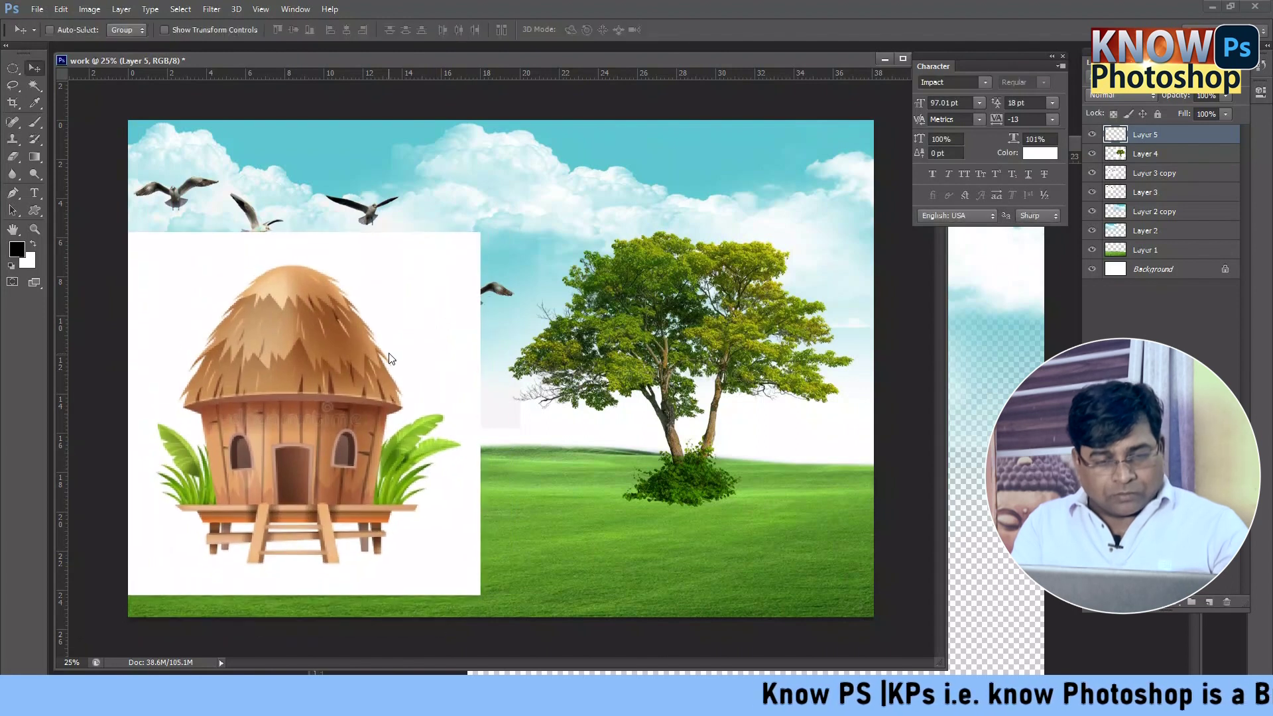
Step: Magic Wand-select and delete the white background around the hut
{"action": "left_click", "coordinate": [29, 84]}
{"action": "left_click", "coordinate": [426, 341]}
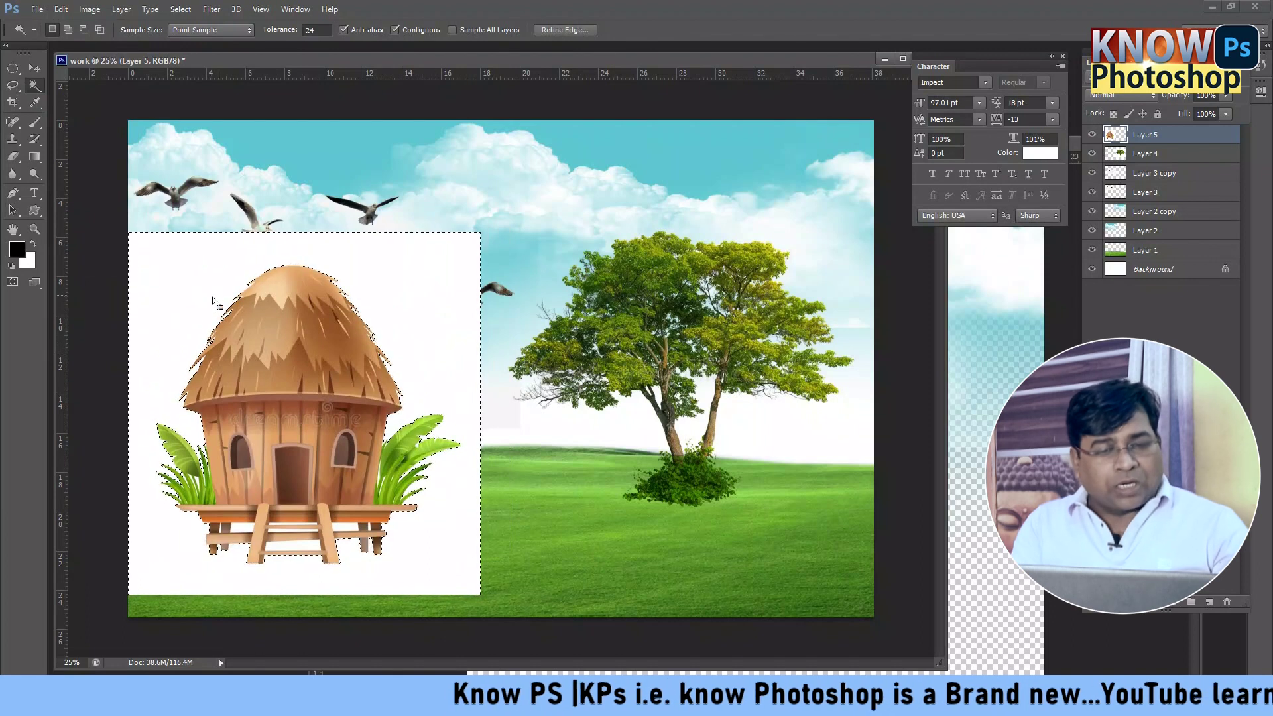
{"action": "key", "text": "Delete"}
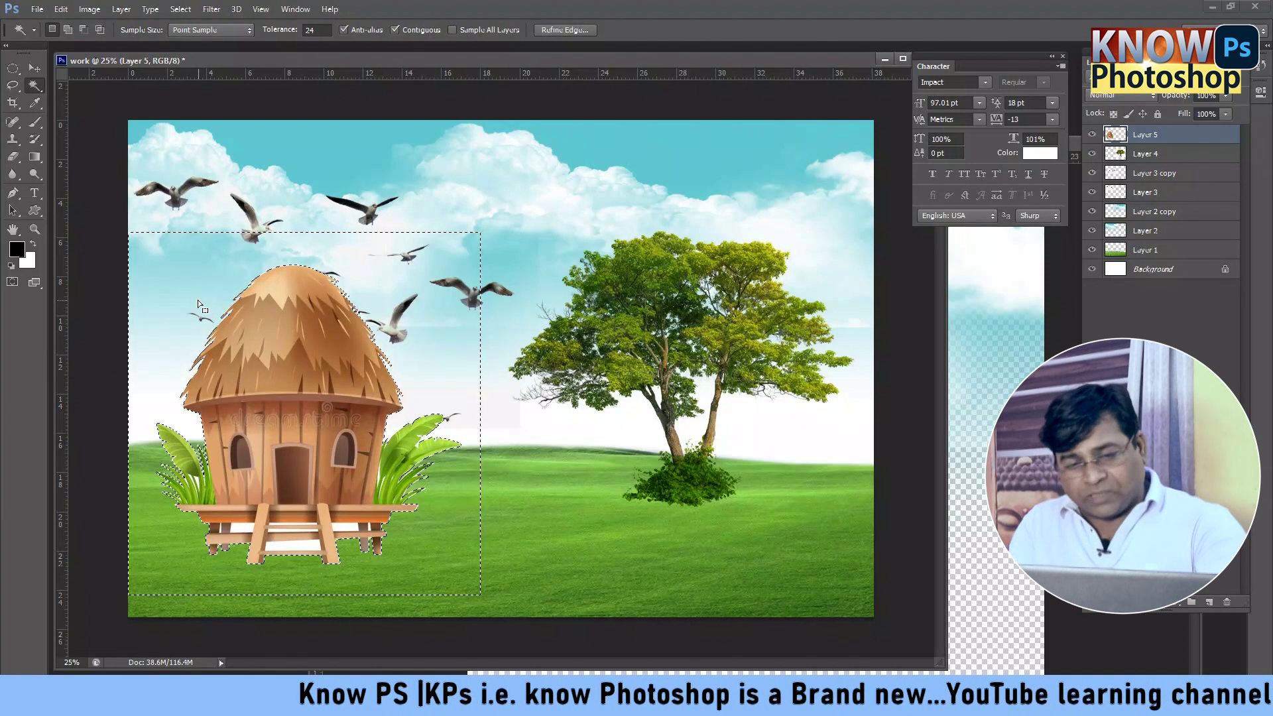
{"action": "key", "text": "ctrl+d"}
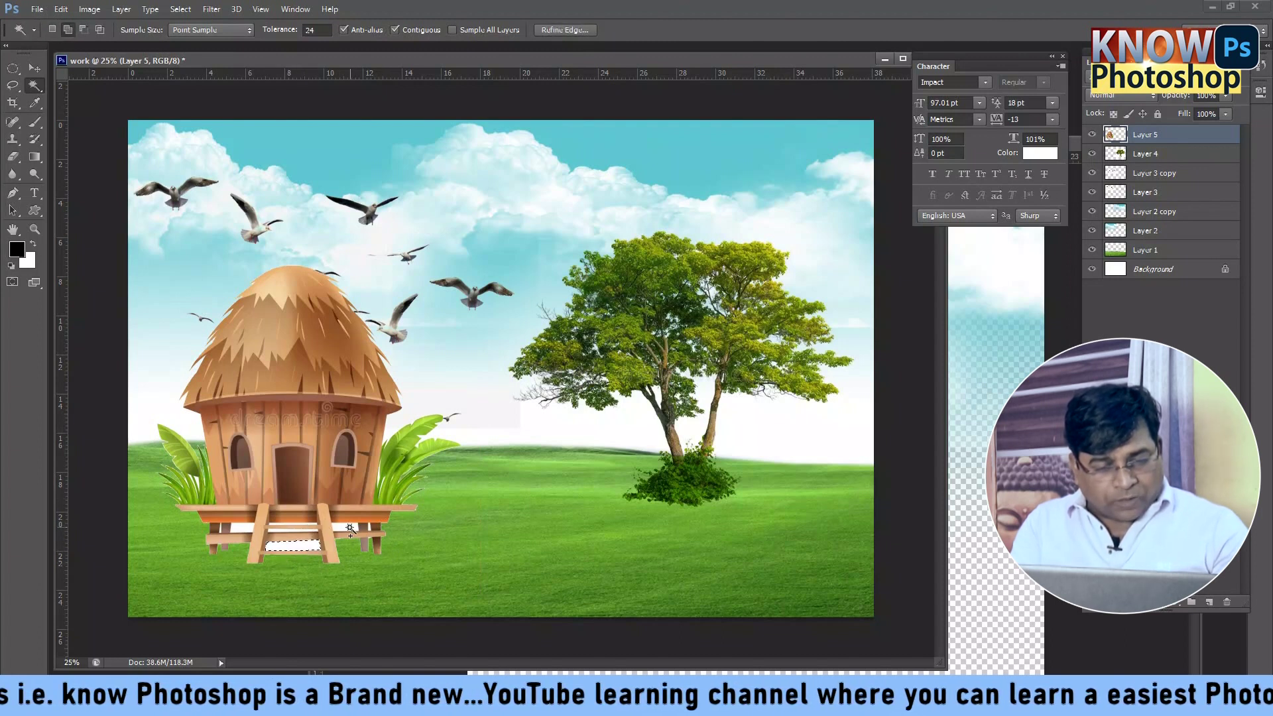
{"action": "left_click", "coordinate": [241, 528], "text": "shift"}
{"action": "key", "text": "ctrl+d"}
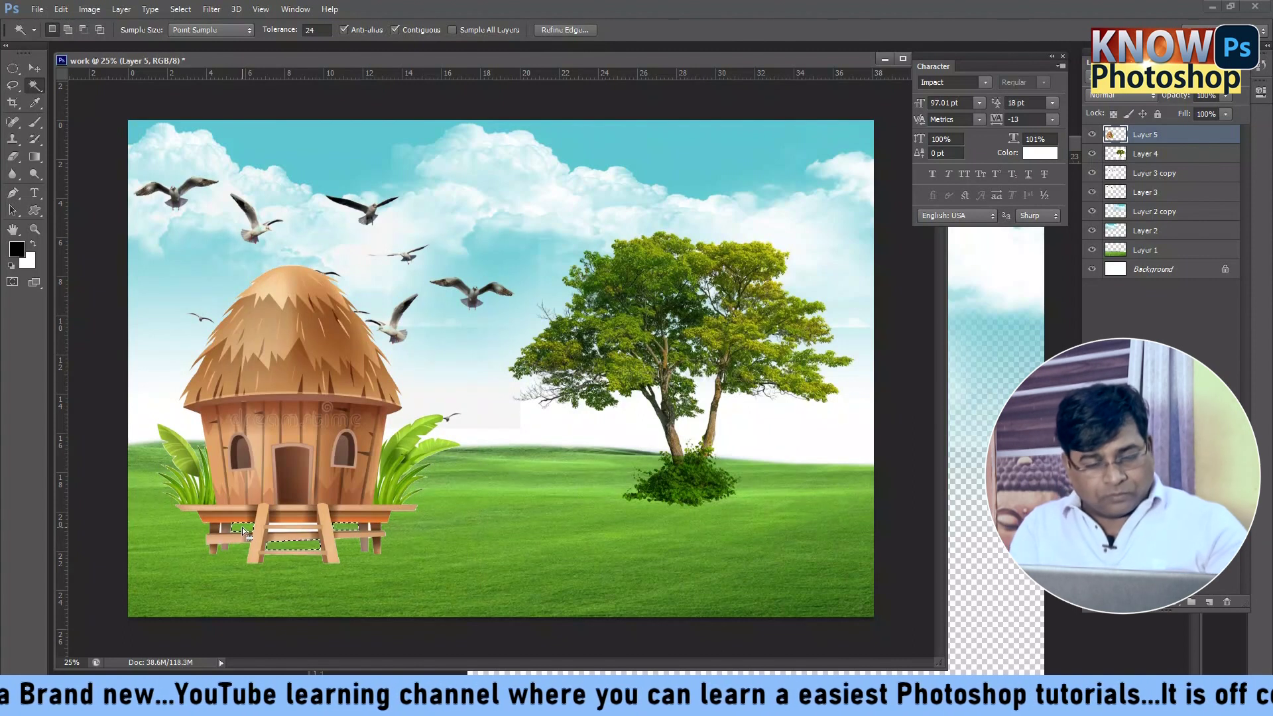
Step: Zoom in, select the white gap between the hut's legs, then undo to restore the white background
{"action": "key", "text": "ctrl+plus"}
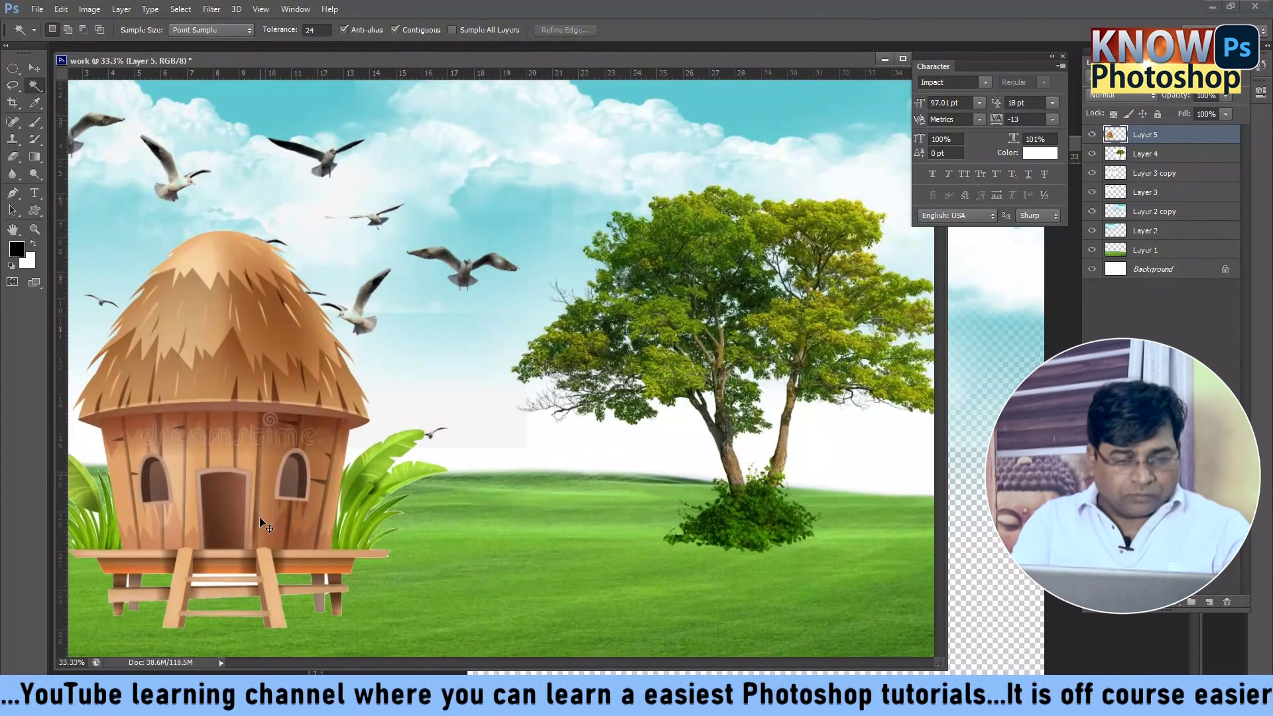
{"action": "left_click_drag", "start_coordinate": [463, 429], "coordinate": [506, 390]}
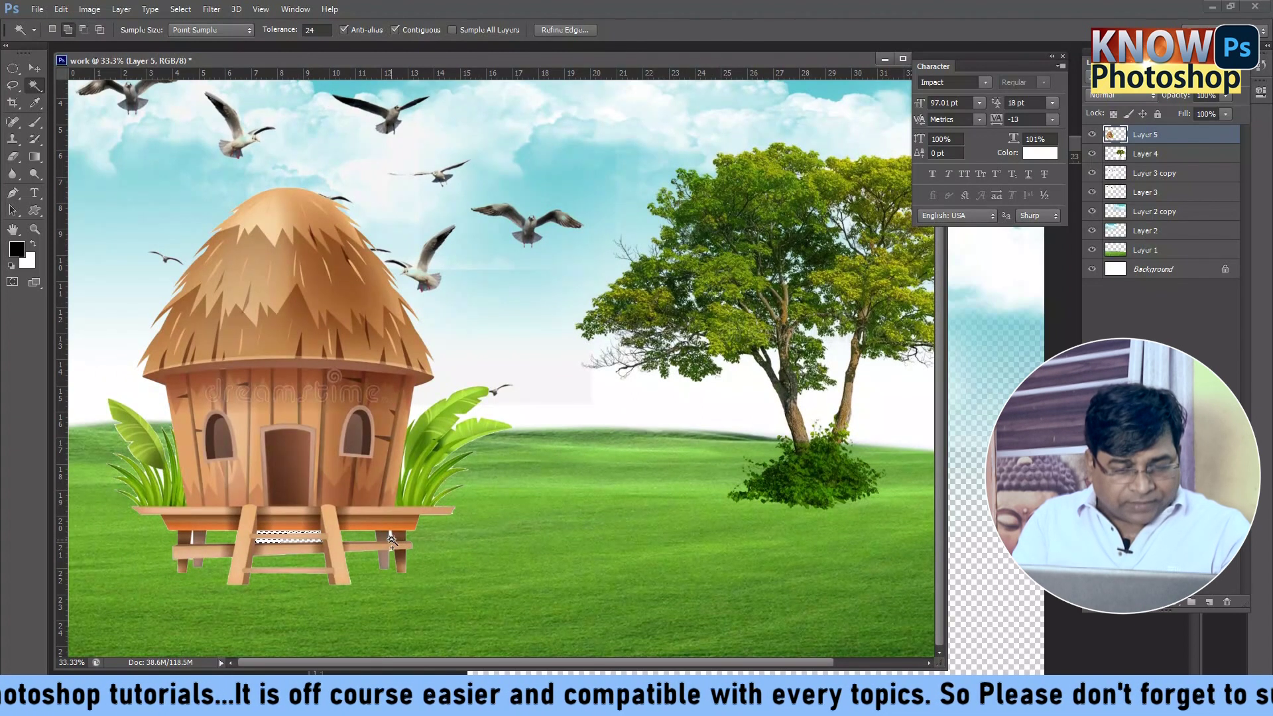
{"action": "left_click", "coordinate": [193, 542], "text": "shift"}
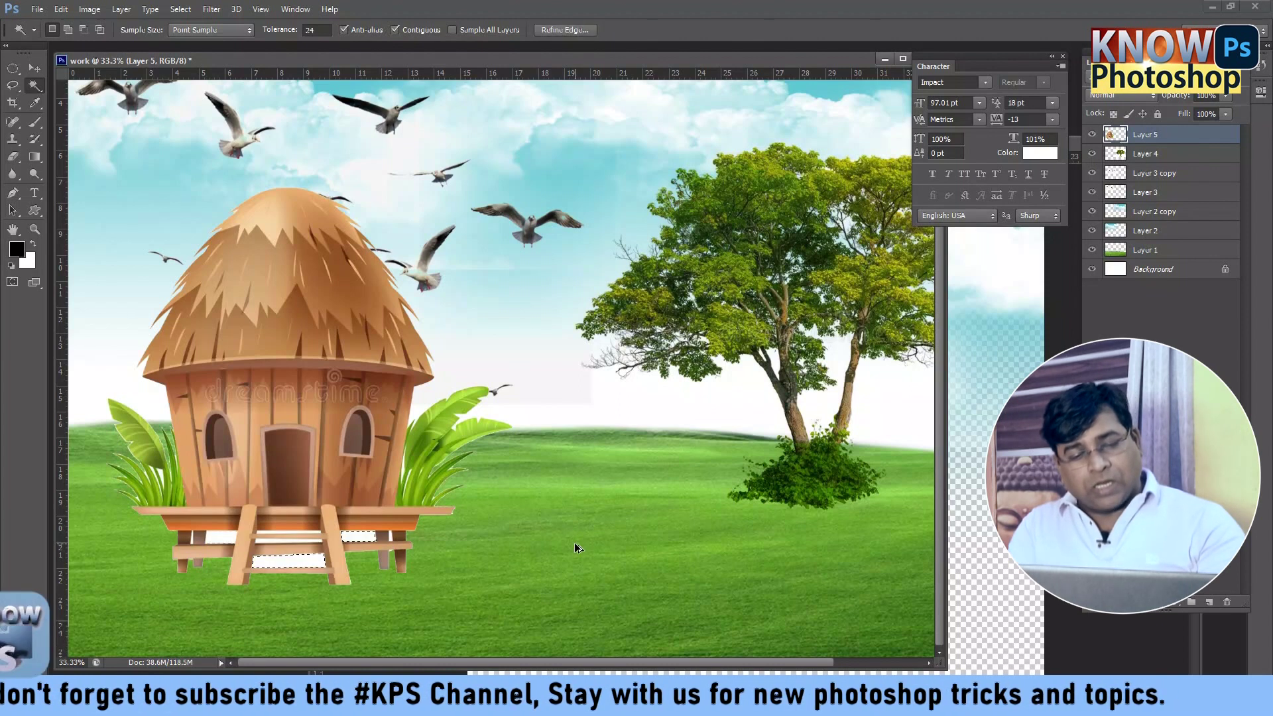
{"action": "key", "text": "ctrl+z"}
Step: Clear the selection and preview different blend modes on the hut layer
{"action": "key", "text": "ctrl+d"}
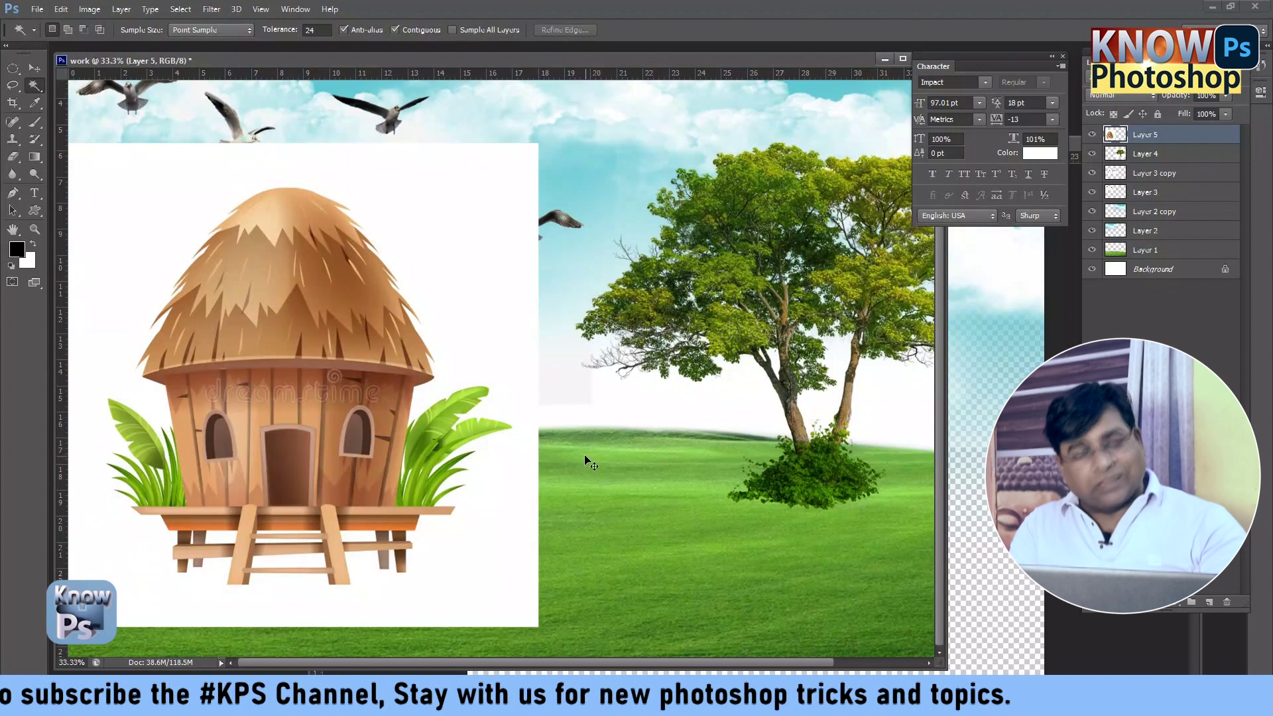
{"action": "left_click", "coordinate": [1130, 97]}
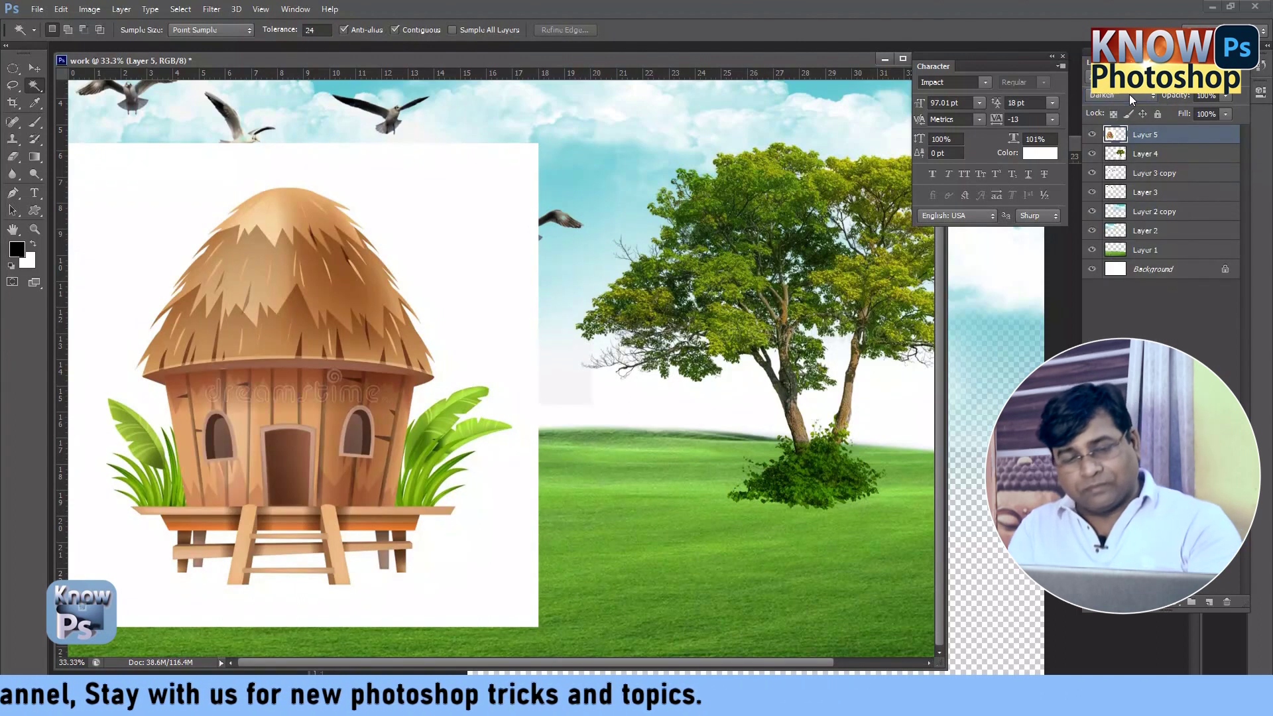
{"action": "scroll", "coordinate": [1128, 94], "scroll_direction": "down", "scroll_amount": 1}
{"action": "scroll", "coordinate": [1129, 94], "scroll_direction": "down", "scroll_amount": 1}
{"action": "scroll", "coordinate": [1129, 94], "scroll_direction": "down", "scroll_amount": 1}
{"action": "scroll", "coordinate": [1129, 94], "scroll_direction": "down", "scroll_amount": 1}
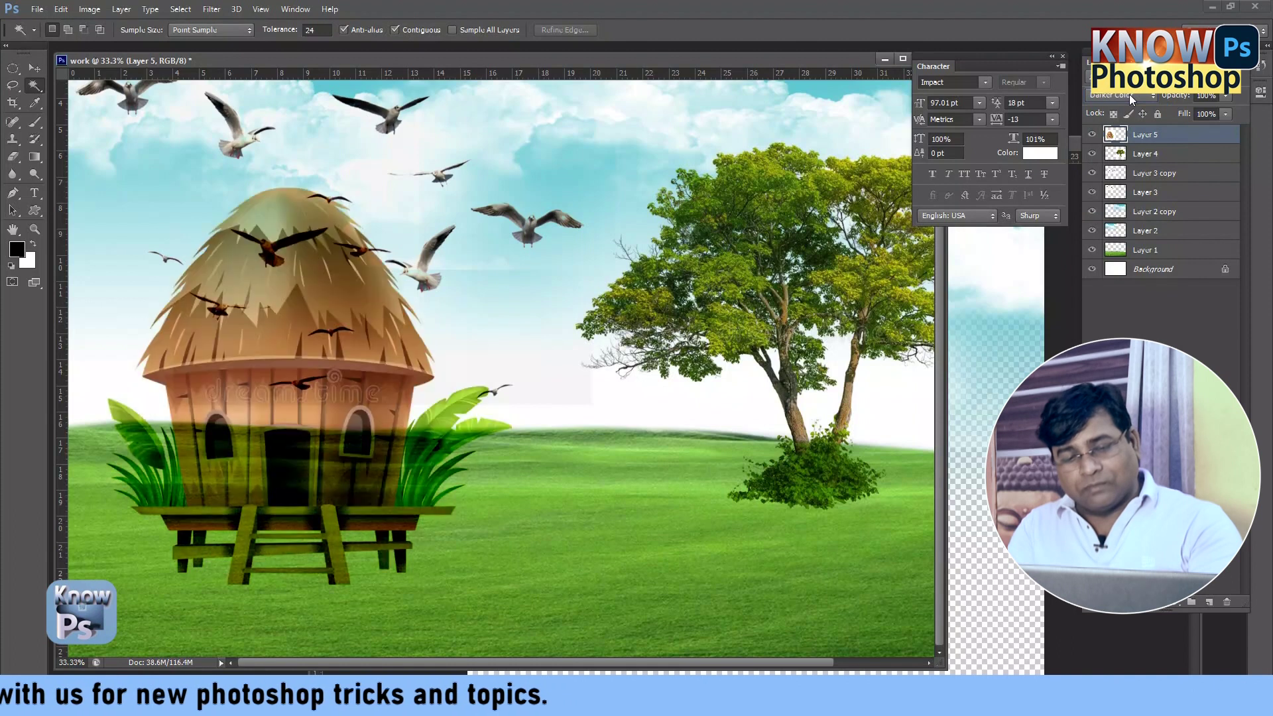
{"action": "scroll", "coordinate": [1128, 94], "scroll_direction": "down", "scroll_amount": 1}
{"action": "scroll", "coordinate": [1128, 94], "scroll_direction": "down", "scroll_amount": 1}
{"action": "scroll", "coordinate": [1129, 94], "scroll_direction": "down", "scroll_amount": 2}
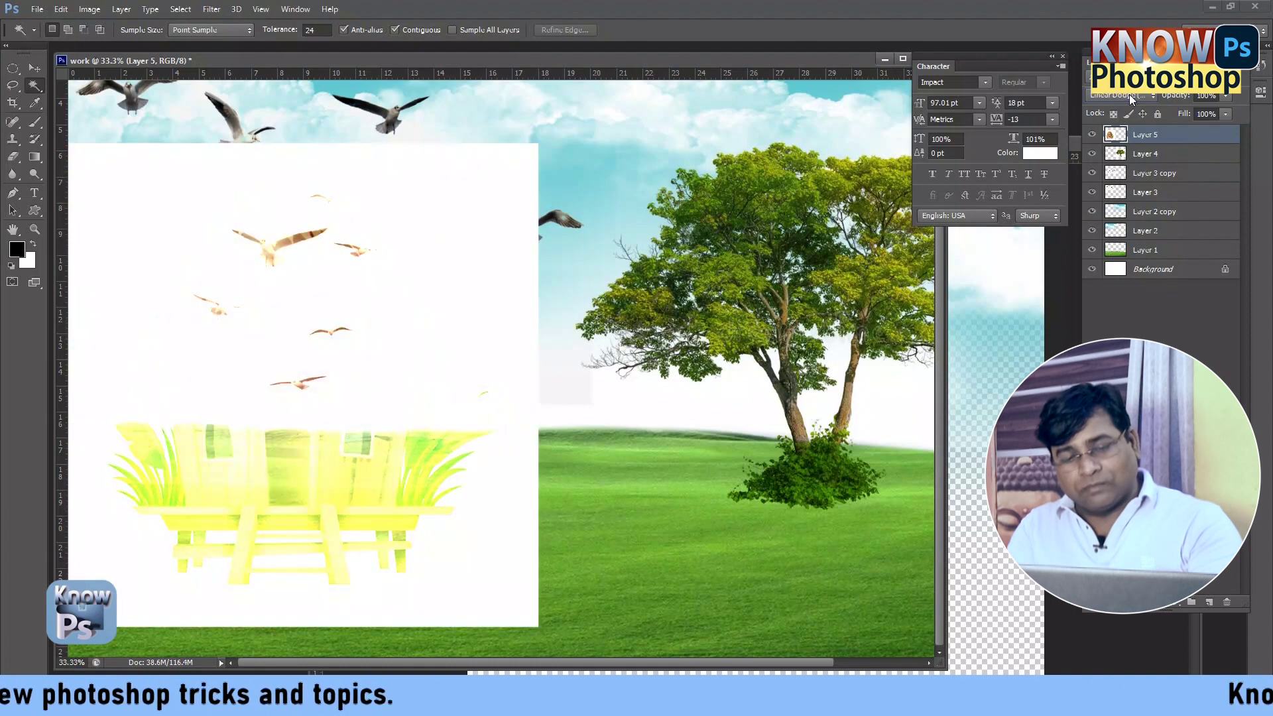
{"action": "scroll", "coordinate": [1128, 95], "scroll_direction": "down", "scroll_amount": 2}
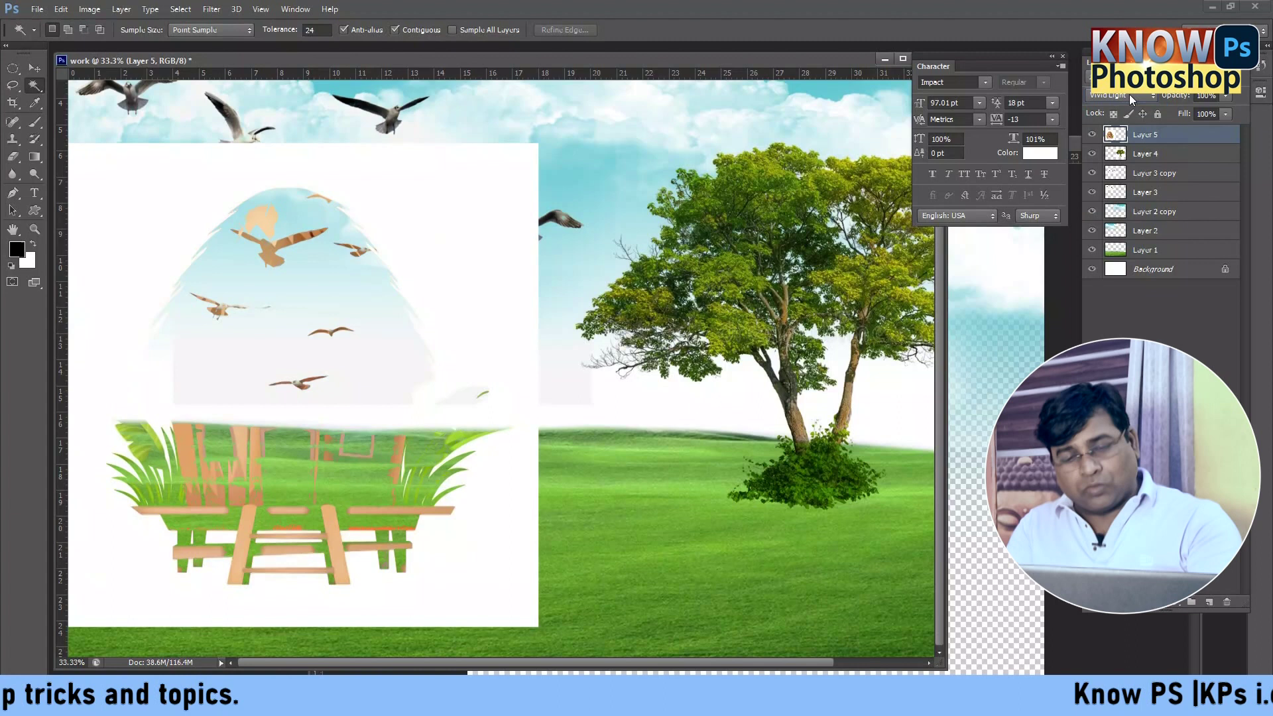
{"action": "scroll", "coordinate": [1129, 94], "scroll_direction": "up", "scroll_amount": 3}
{"action": "scroll", "coordinate": [1128, 94], "scroll_direction": "up", "scroll_amount": 2}
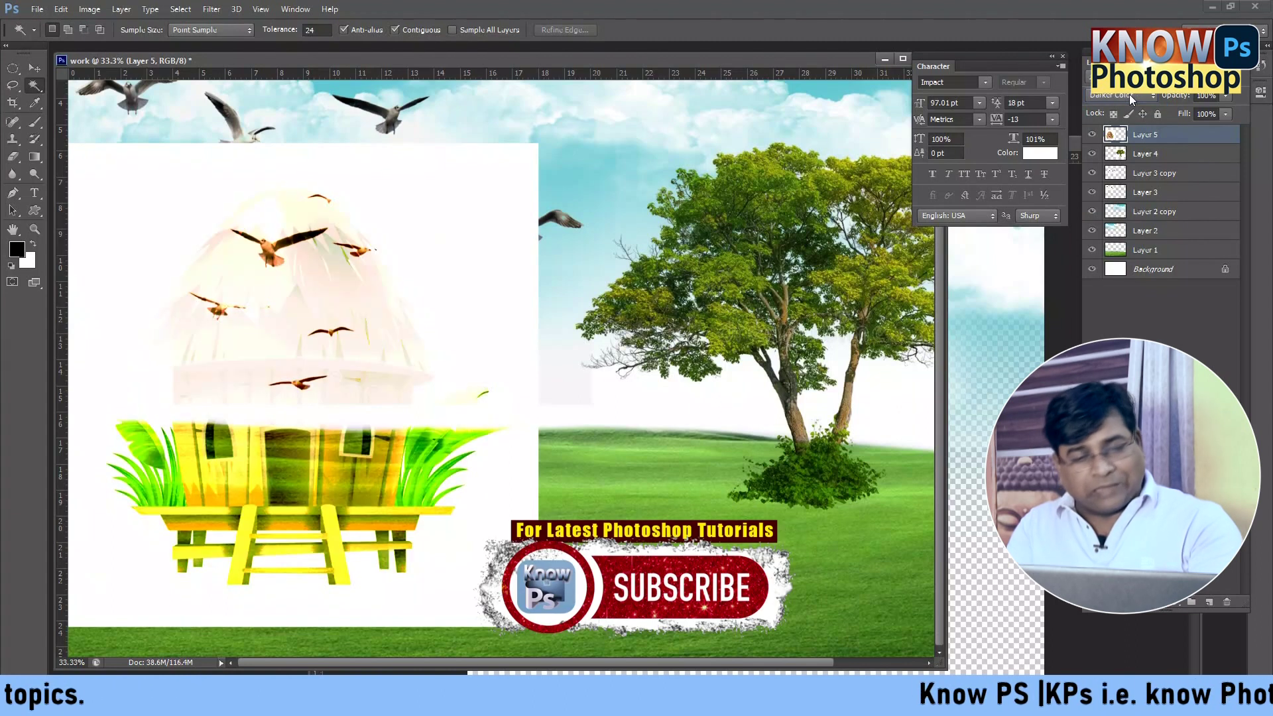
{"action": "scroll", "coordinate": [1128, 94], "scroll_direction": "up", "scroll_amount": 3}
Step: Set the hut layer to Multiply, then return it to Normal
{"action": "left_click", "coordinate": [1129, 94]}
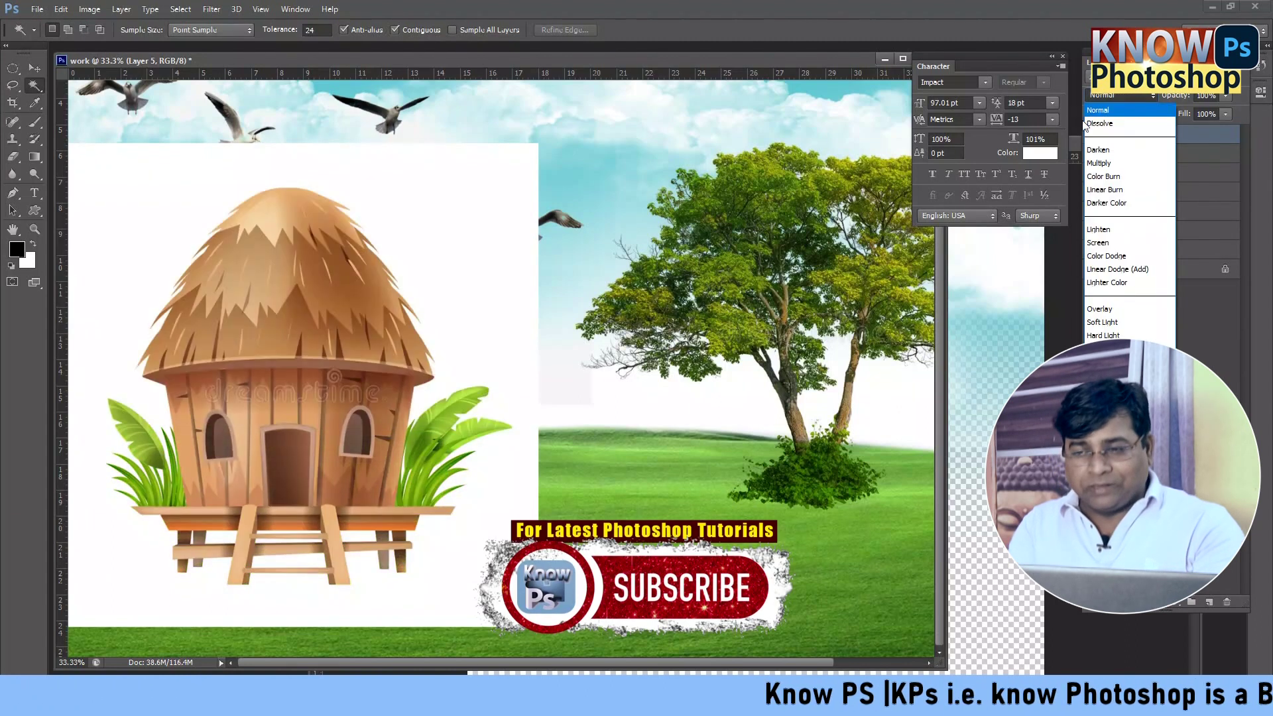
{"action": "key", "text": "Down"}
{"action": "key", "text": "Down"}
{"action": "key", "text": "Return"}
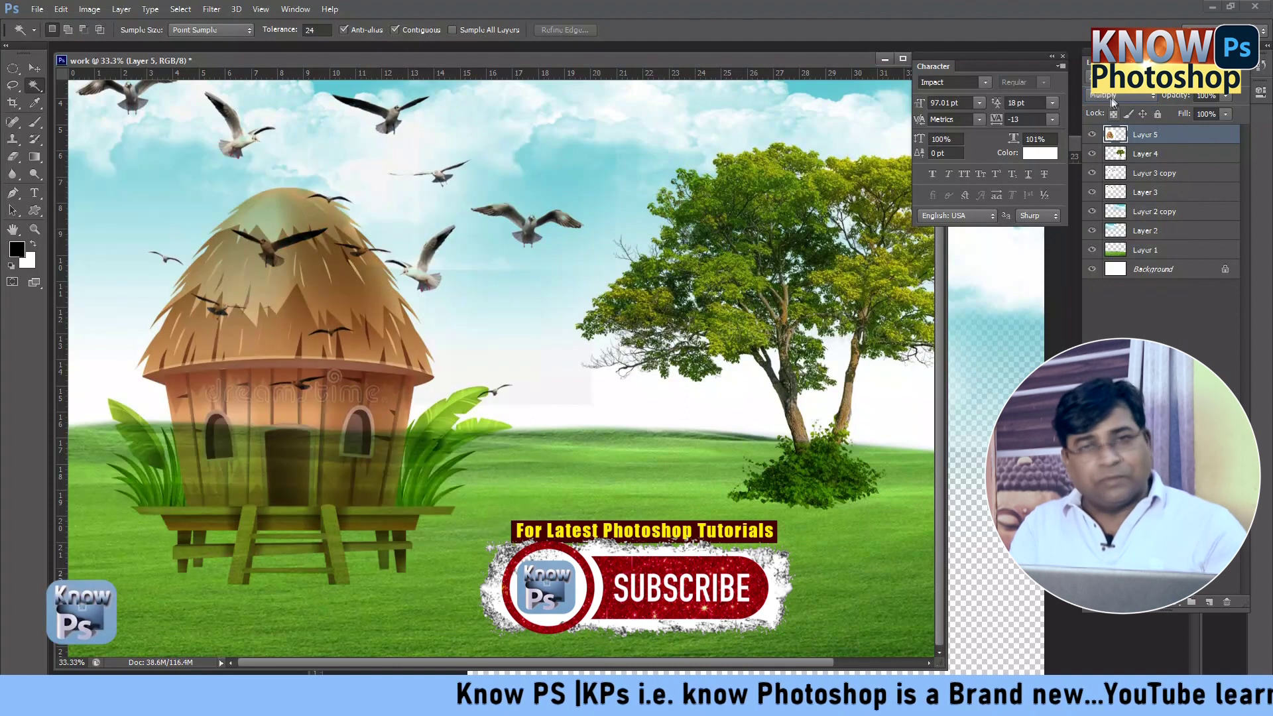
{"action": "left_click", "coordinate": [1121, 97]}
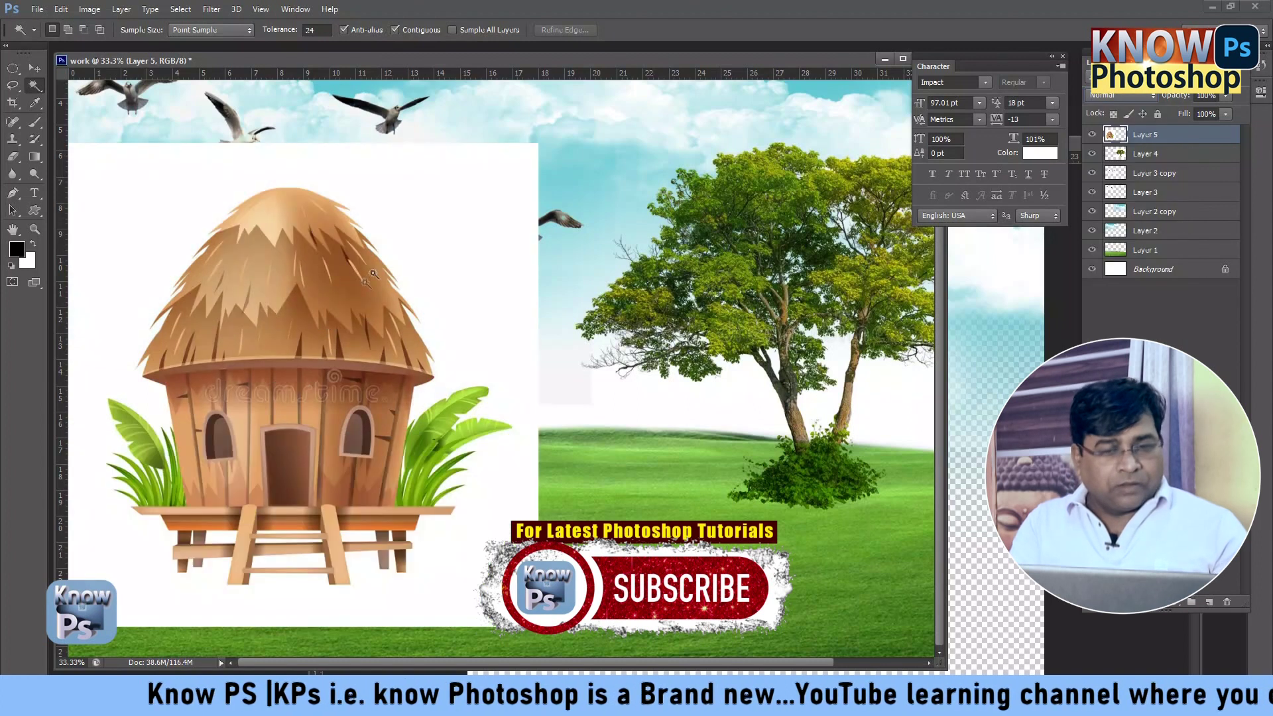
Step: Delete the hut's white background plus the white patches between and under its legs
{"action": "left_click", "coordinate": [119, 481]}
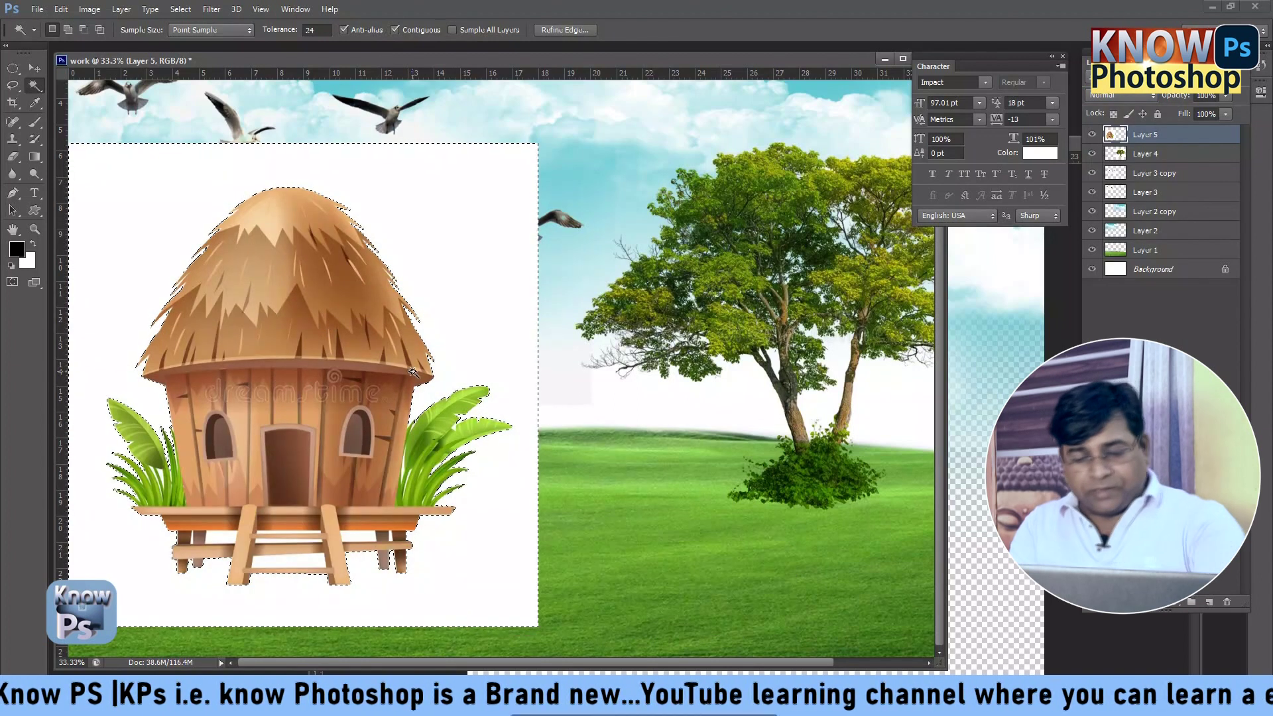
{"action": "key", "text": "Delete"}
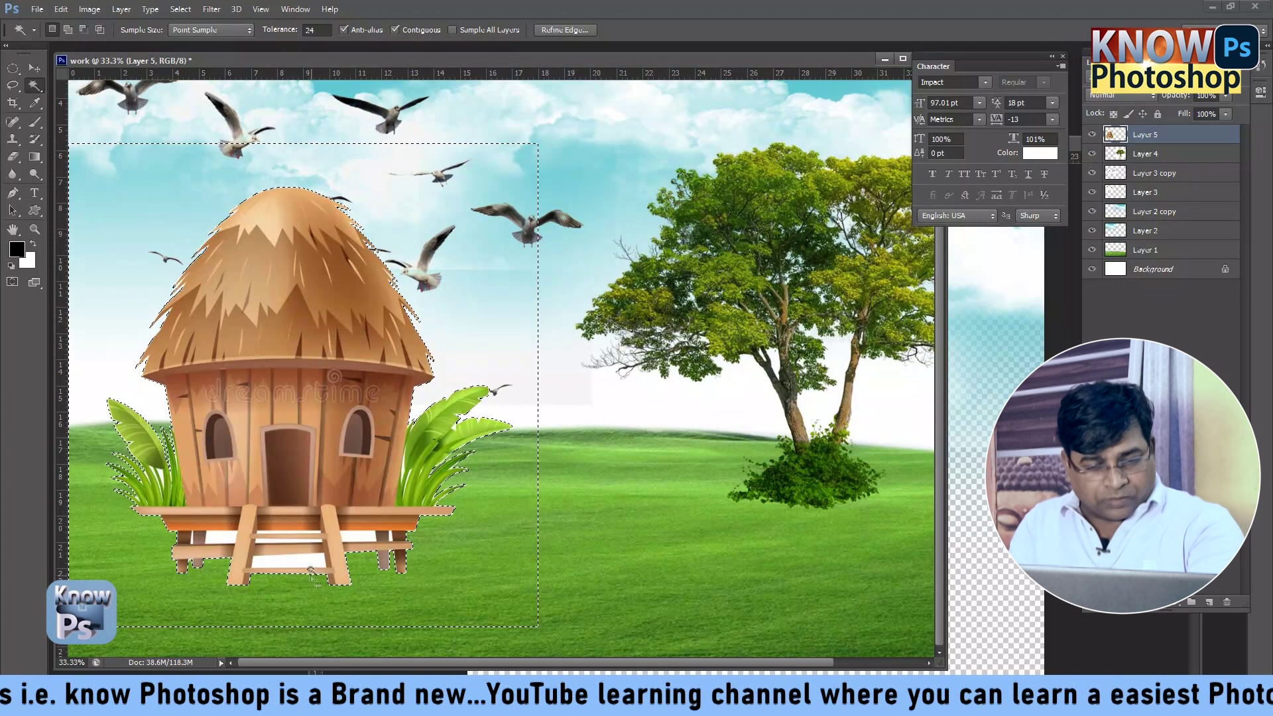
{"action": "left_click", "coordinate": [309, 558]}
{"action": "key", "text": "Delete"}
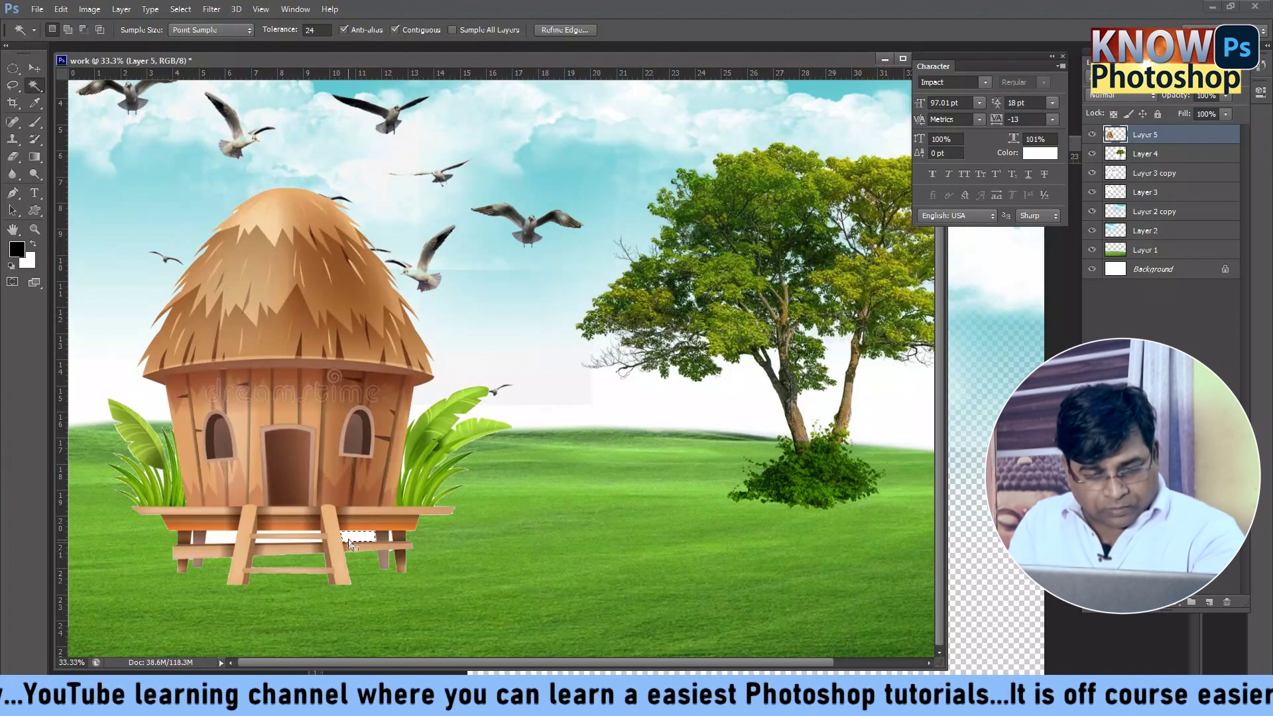
{"action": "key", "text": "Delete"}
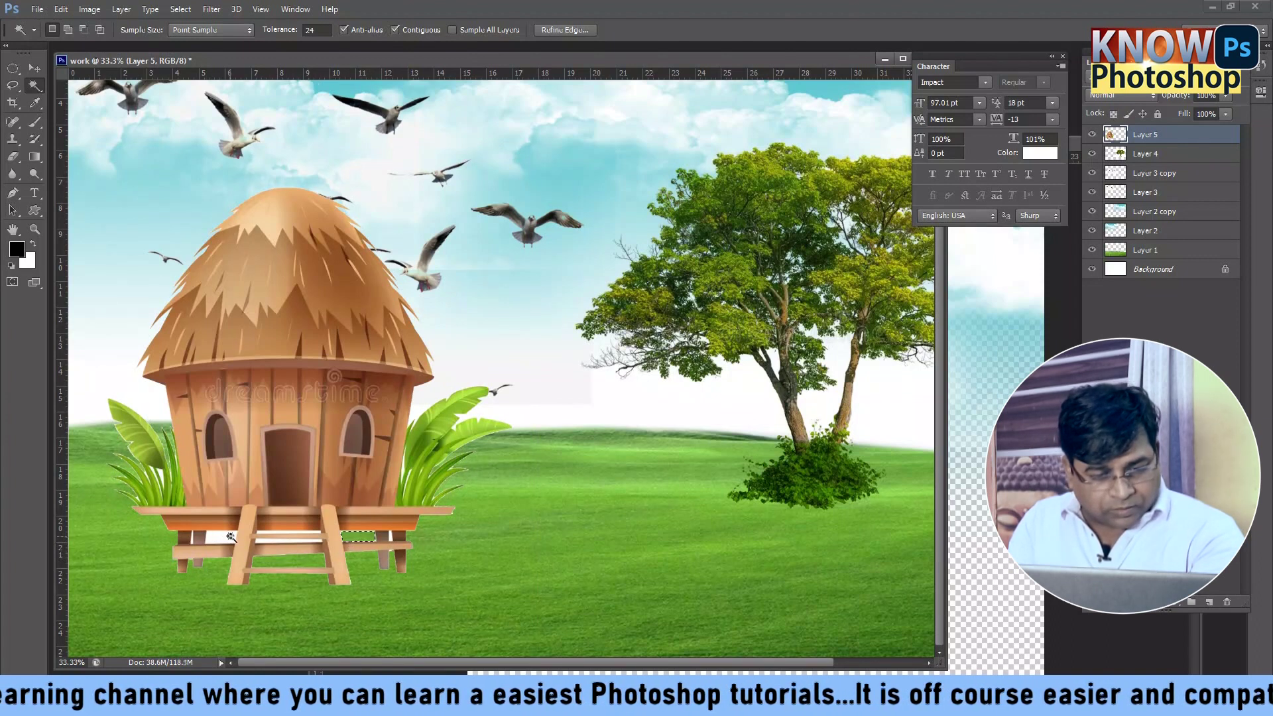
{"action": "left_click", "coordinate": [222, 536]}
{"action": "key", "text": "Delete"}
{"action": "key", "text": "ctrl+d"}
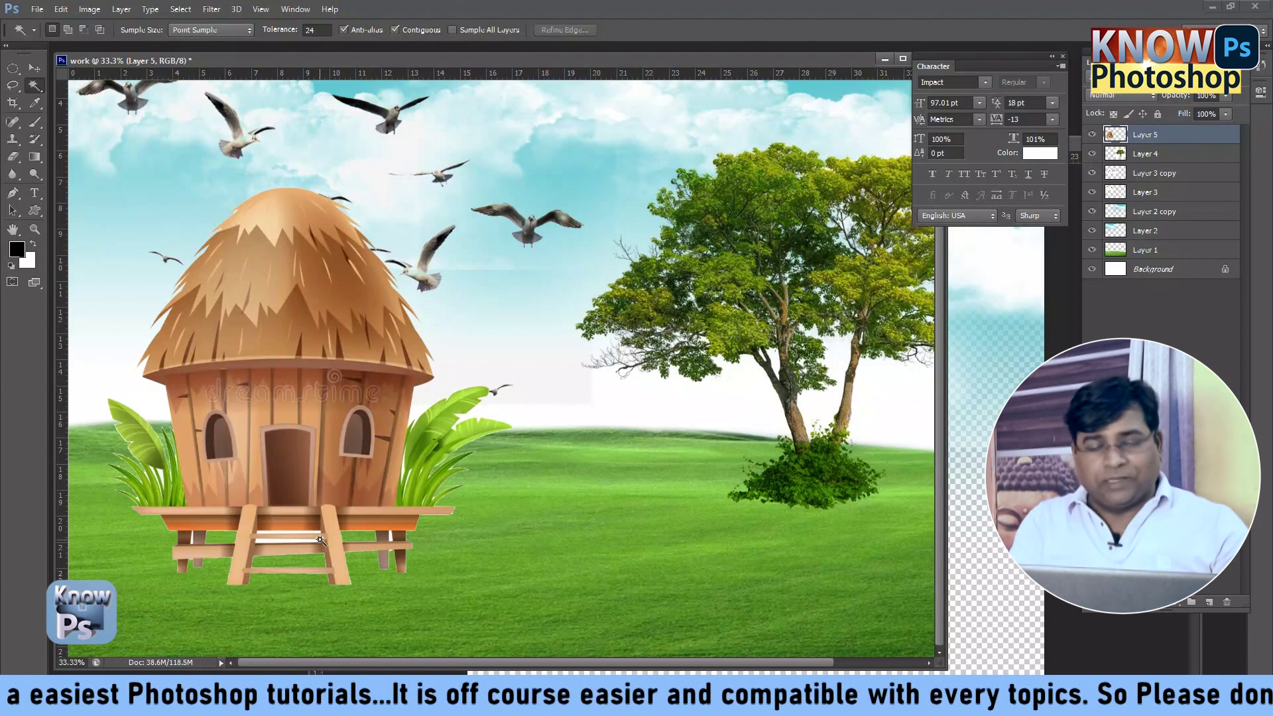
Step: Zoom to 66.7%, centre the hut to inspect it, and clear the selection
{"action": "key", "text": "ctrl+plus"}
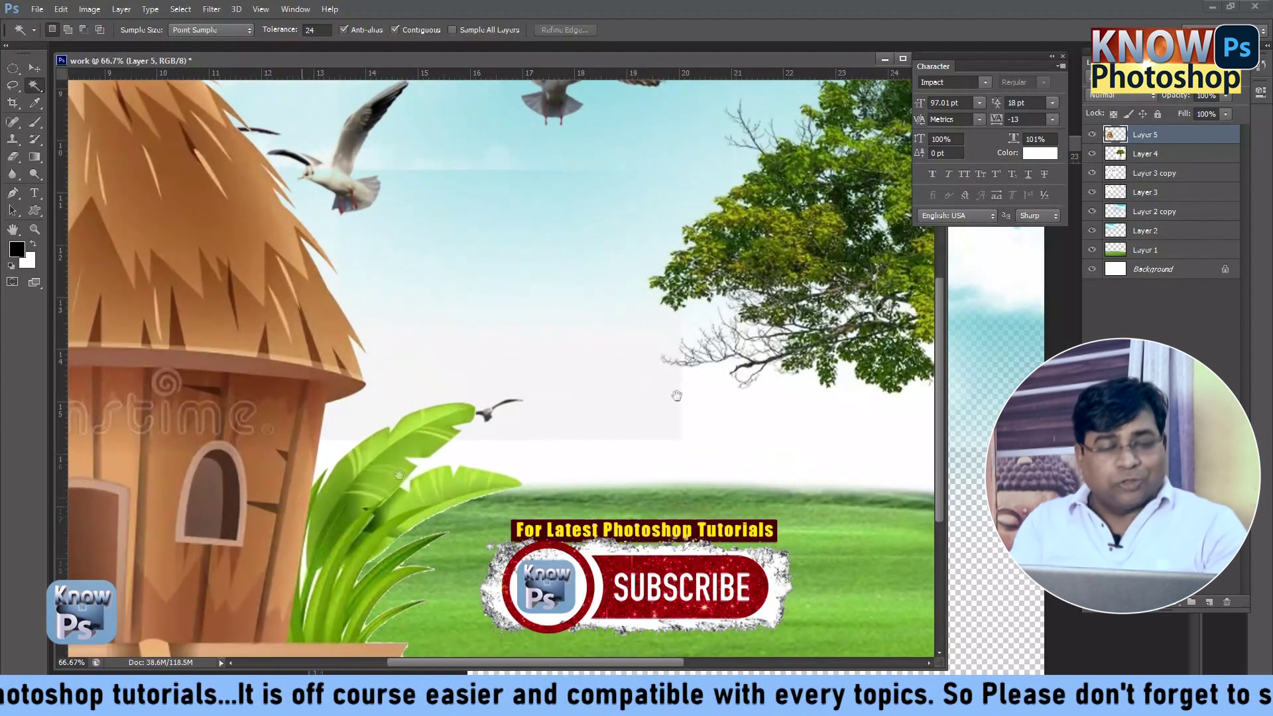
{"action": "left_click_drag", "start_coordinate": [312, 516], "coordinate": [604, 398]}
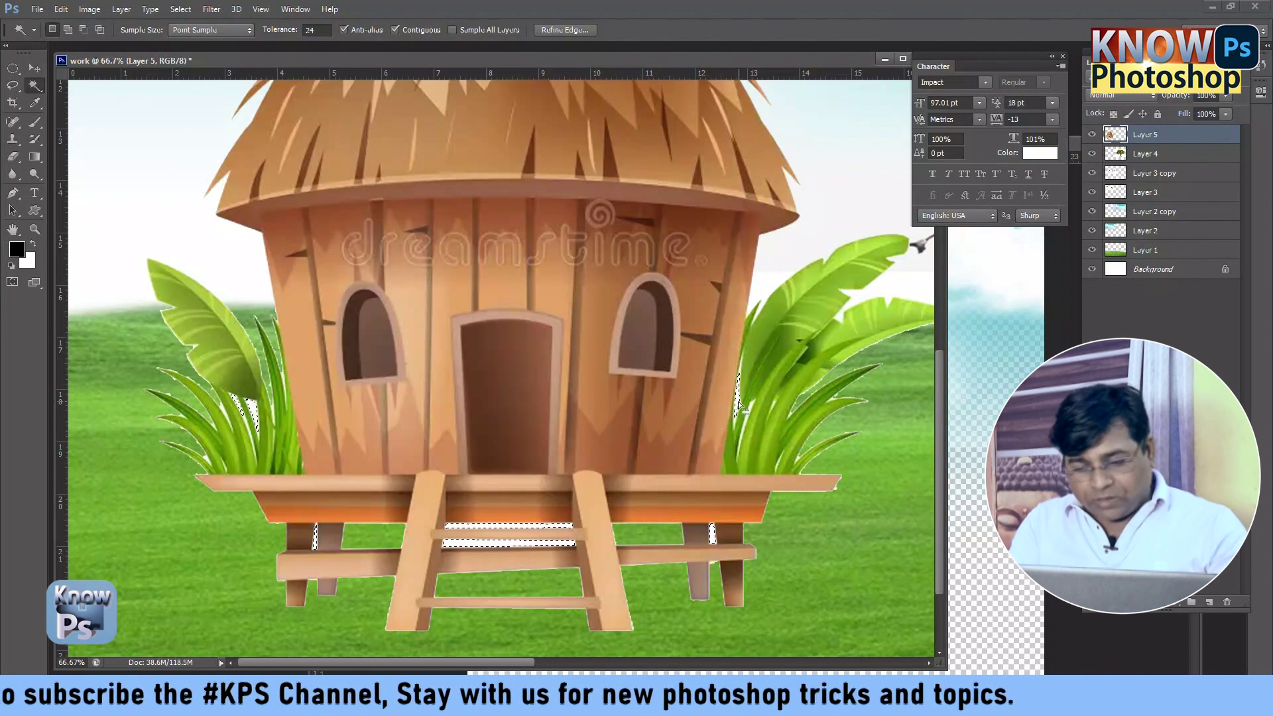
{"action": "key", "text": "ctrl+d"}
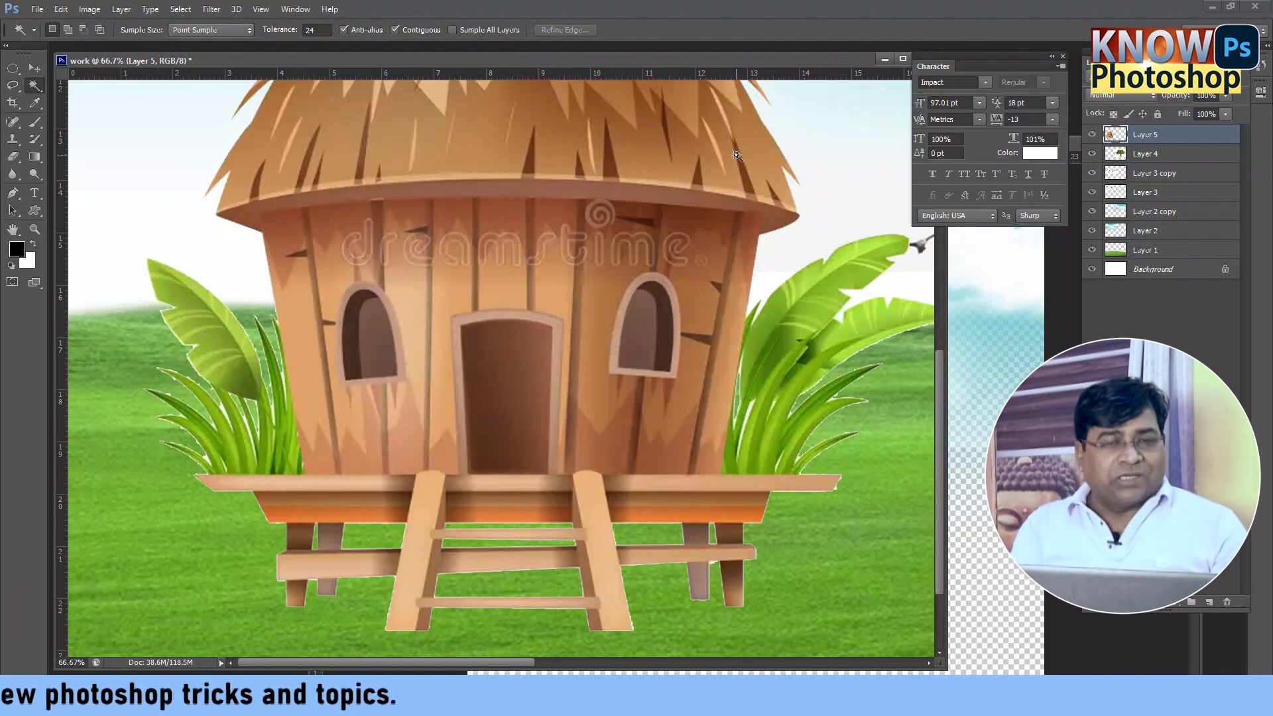
Step: Apply a Smart Blur to the hut with radius 60.3 and threshold 78.3
{"action": "left_click", "coordinate": [210, 9]}
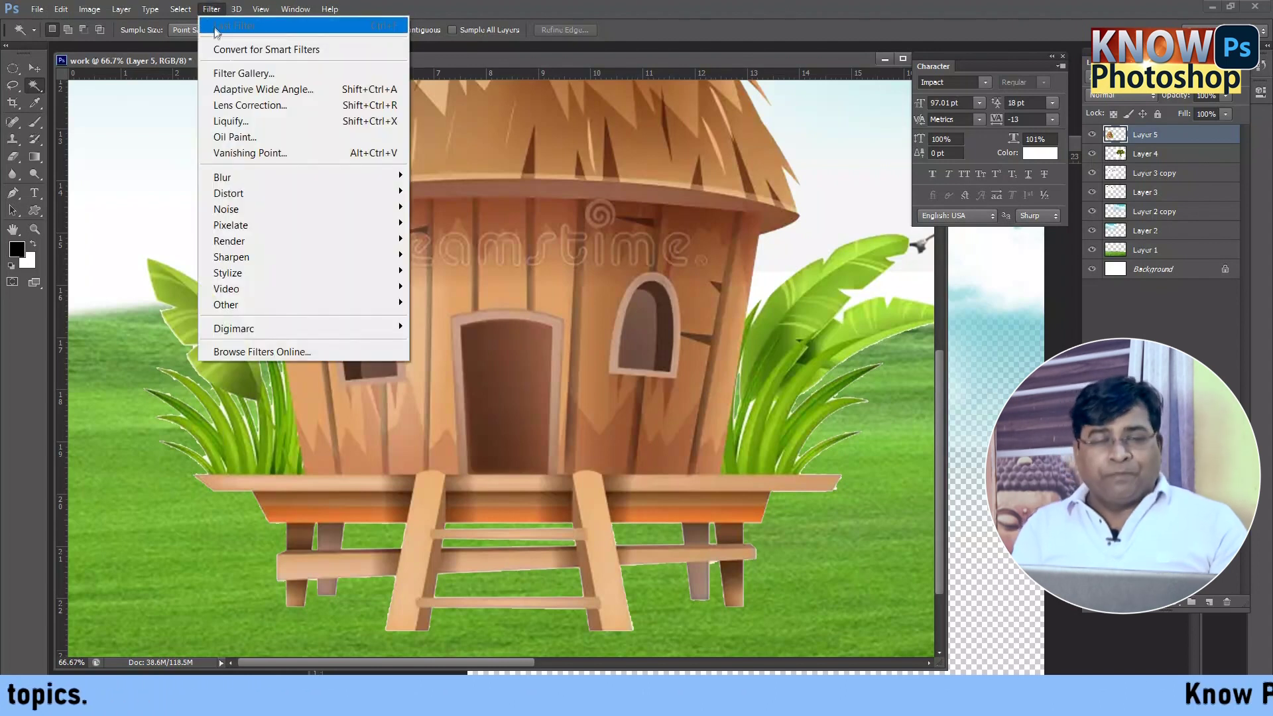
{"action": "mouse_move", "coordinate": [299, 177]}
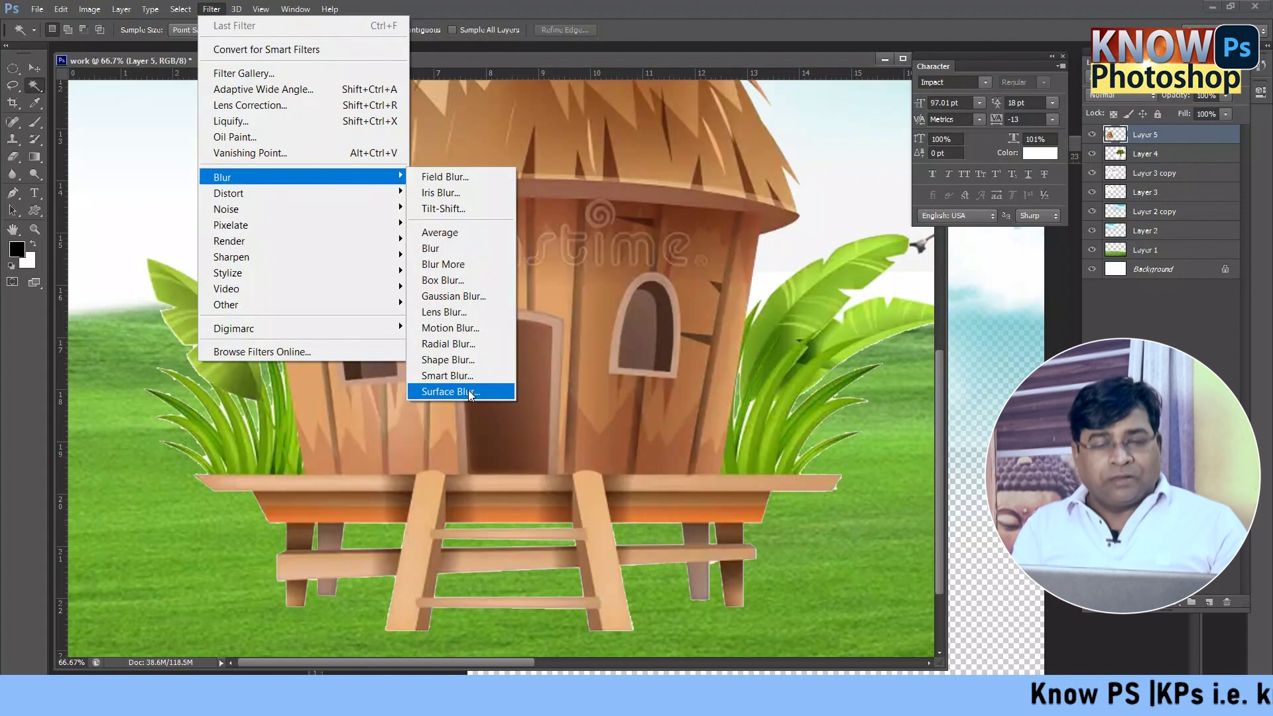
{"action": "left_click", "coordinate": [469, 377]}
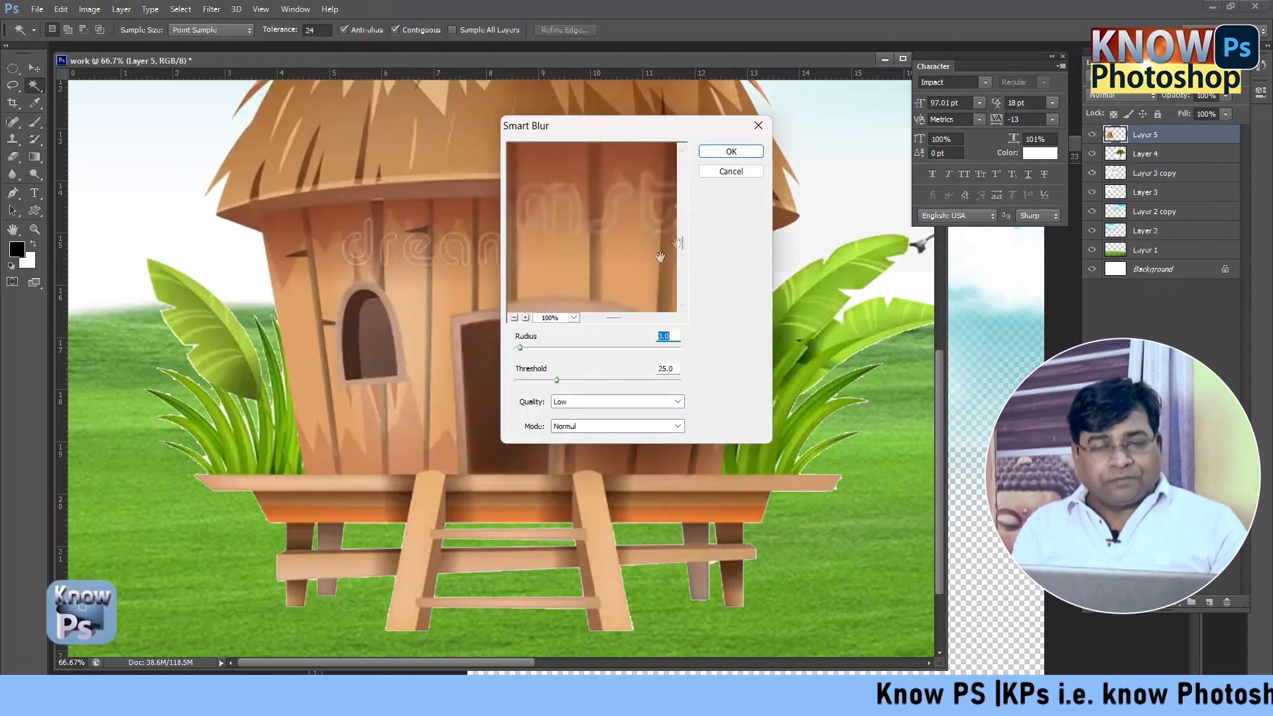
{"action": "left_click", "coordinate": [582, 380]}
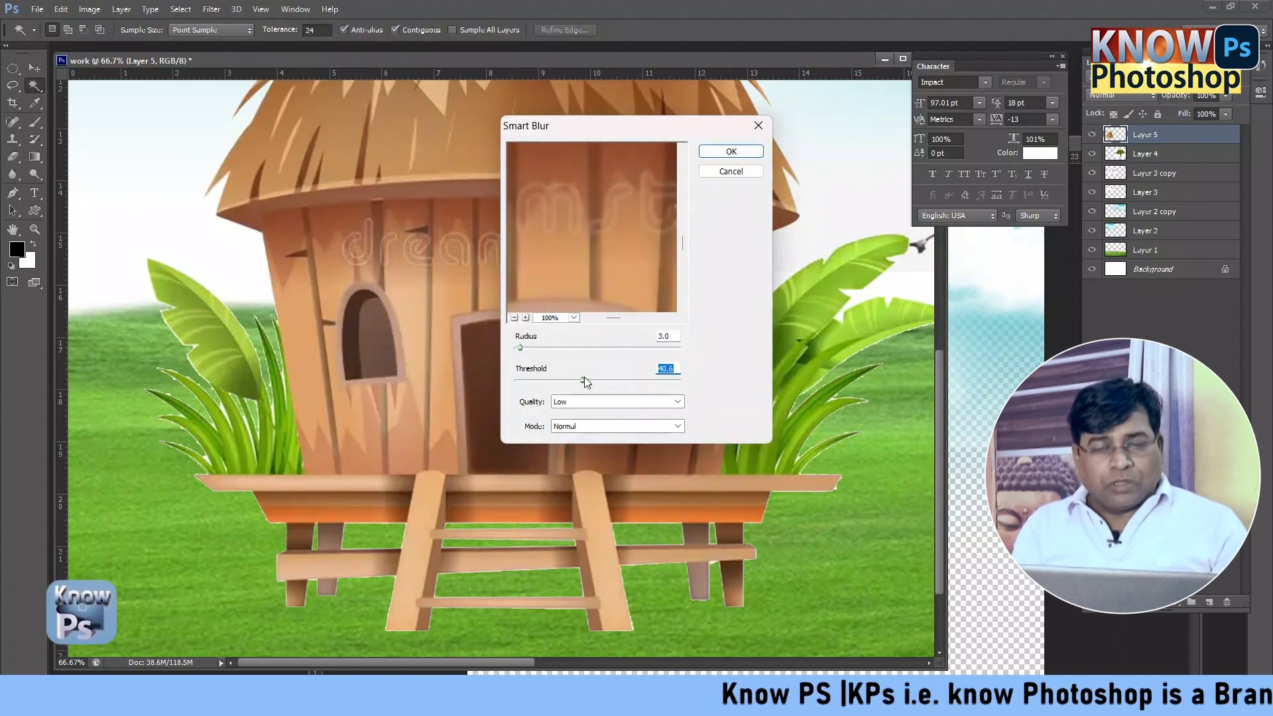
{"action": "left_click", "coordinate": [615, 347]}
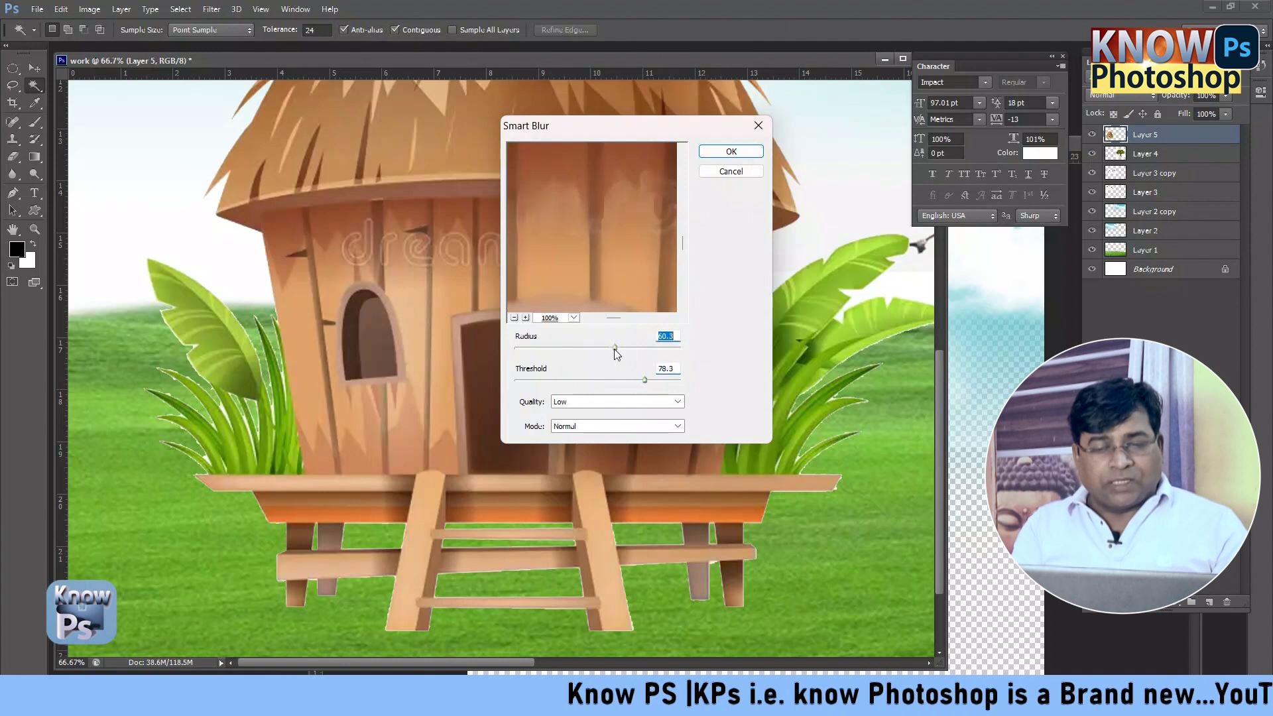
{"action": "left_click", "coordinate": [735, 151]}
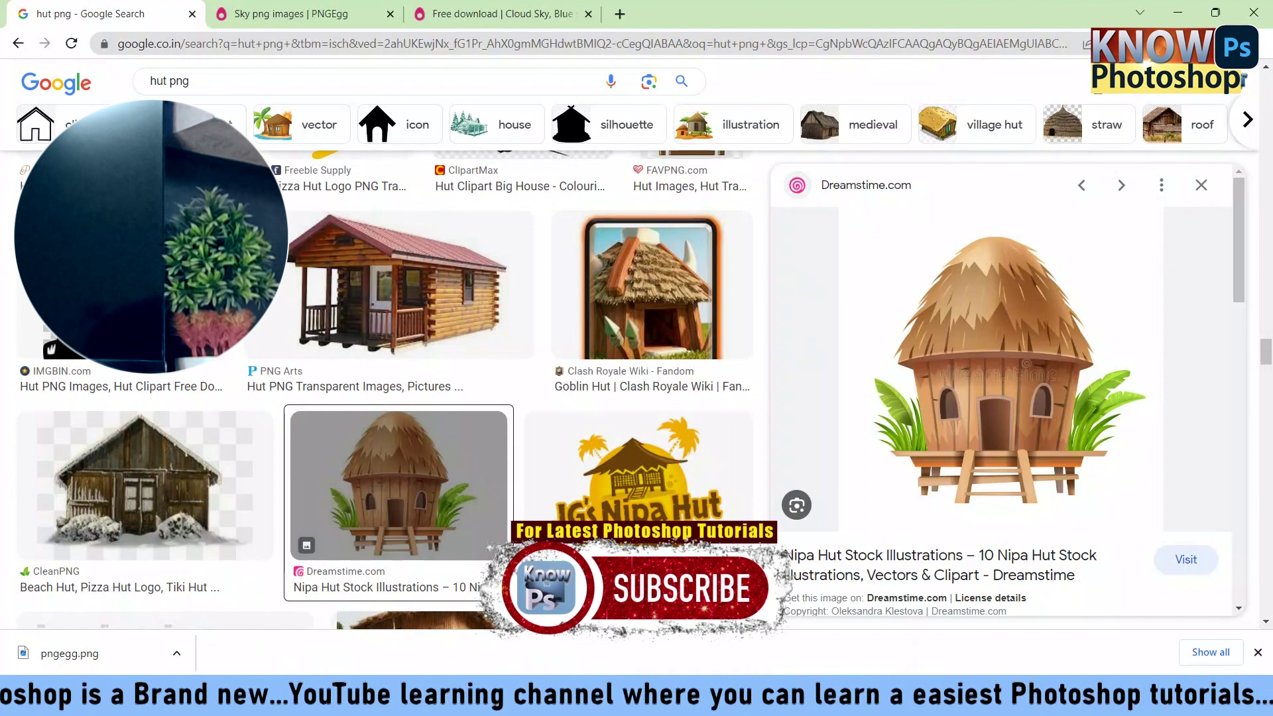
Step: Switch from Chrome back to the Photoshop 'work' document
{"action": "key", "text": "super"}
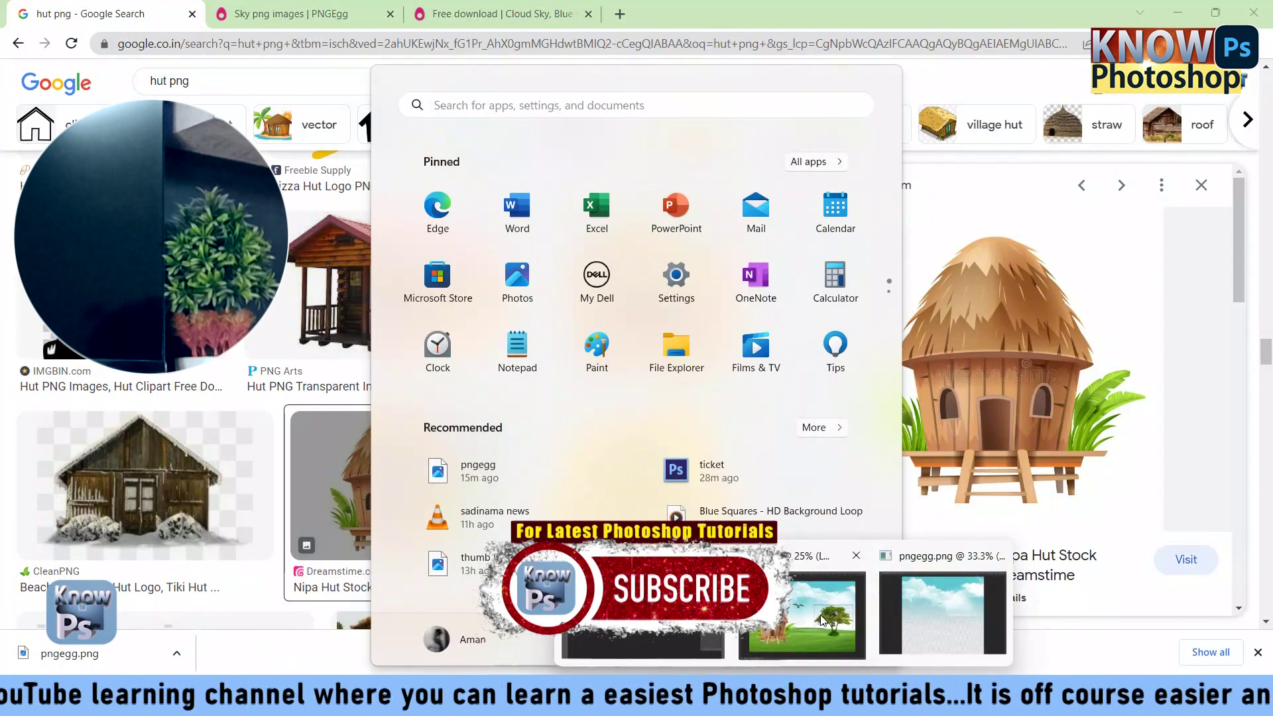
{"action": "left_click", "coordinate": [803, 696]}
{"action": "left_click", "coordinate": [810, 623]}
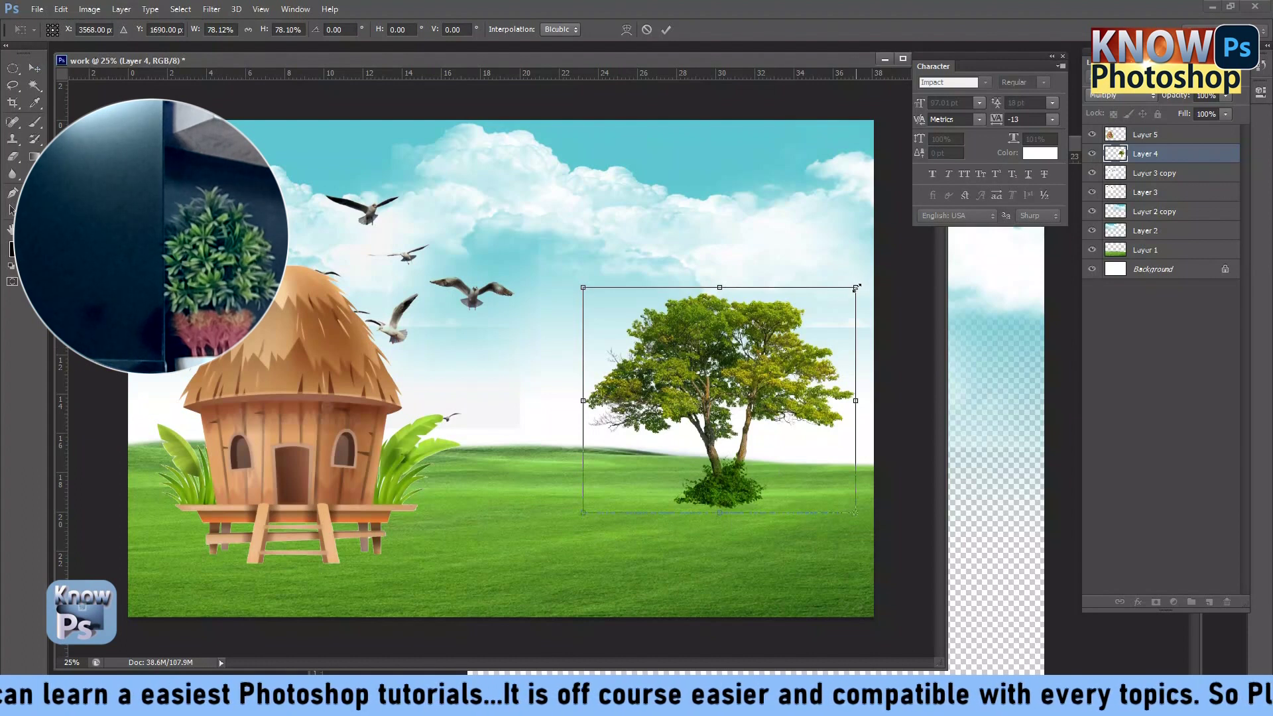
Step: Shrink the original tree to about 65% and nudge it into position
{"action": "left_click_drag", "start_coordinate": [856, 288], "coordinate": [809, 325]}
{"action": "left_click_drag", "start_coordinate": [787, 395], "coordinate": [823, 395]}
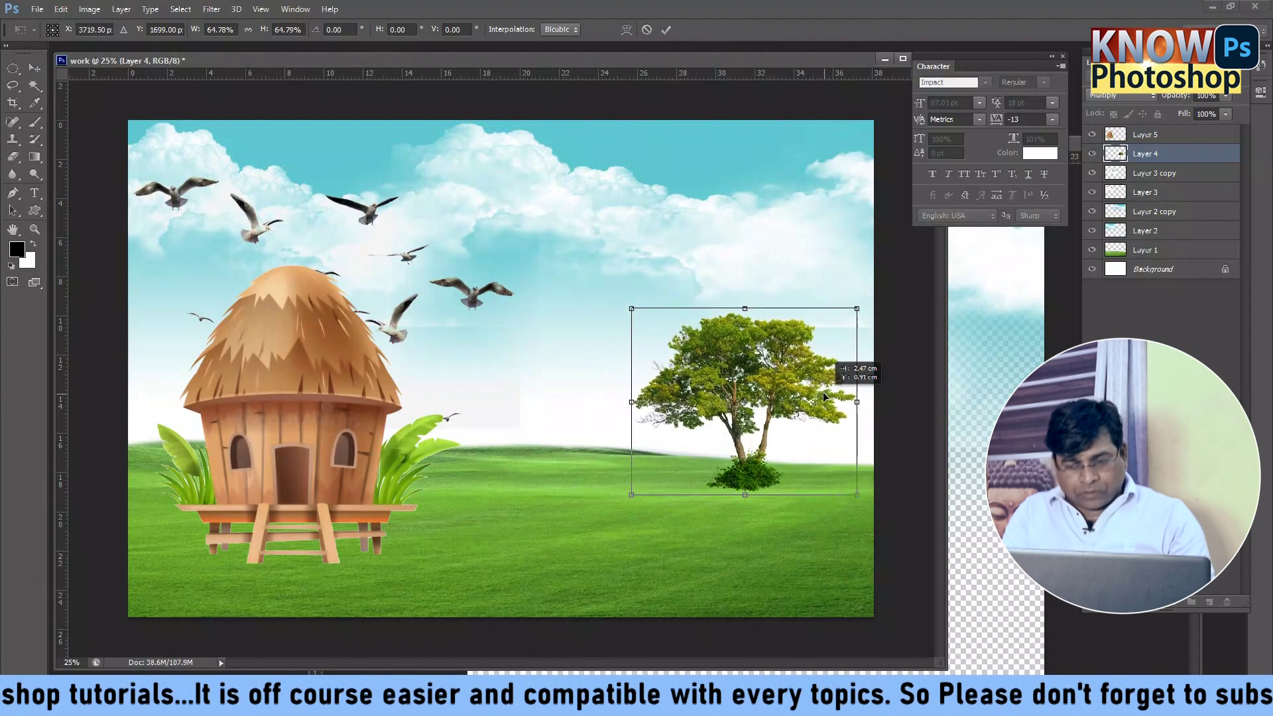
{"action": "key", "text": "Return"}
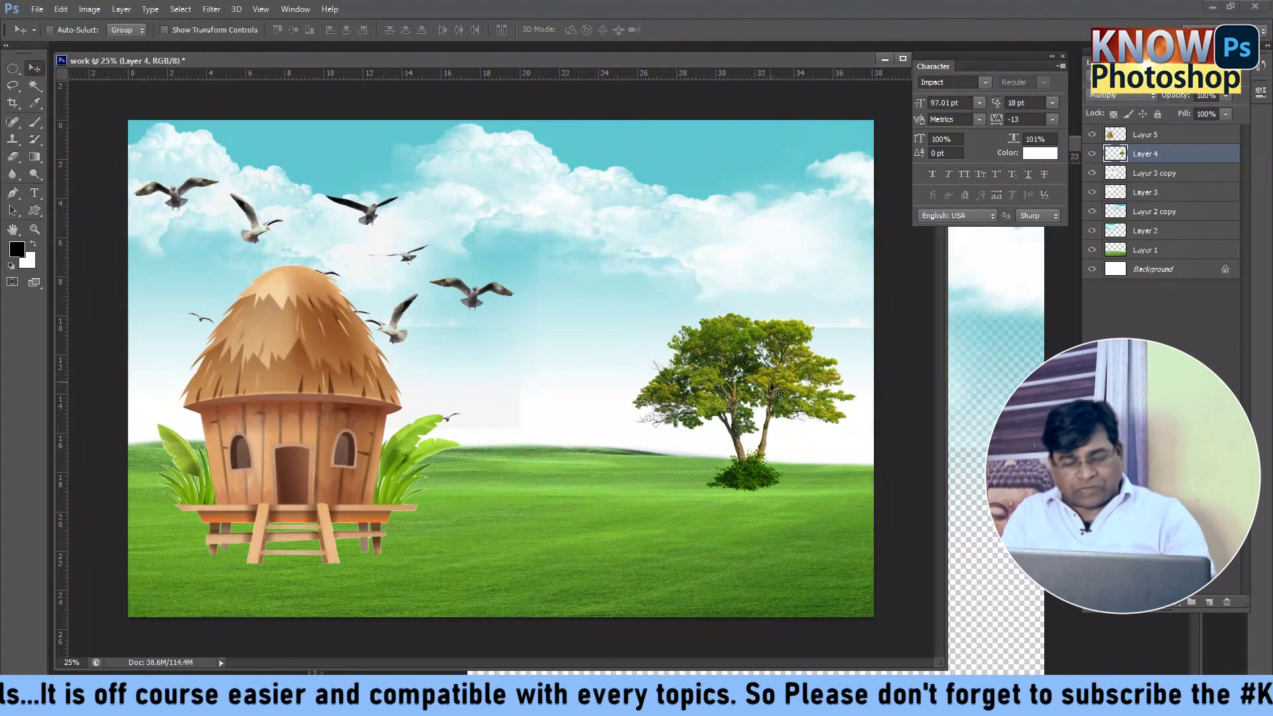
Step: Duplicate the tree, scale the copy to about 46%, and place it left on the grass
{"action": "key", "text": "ctrl+j"}
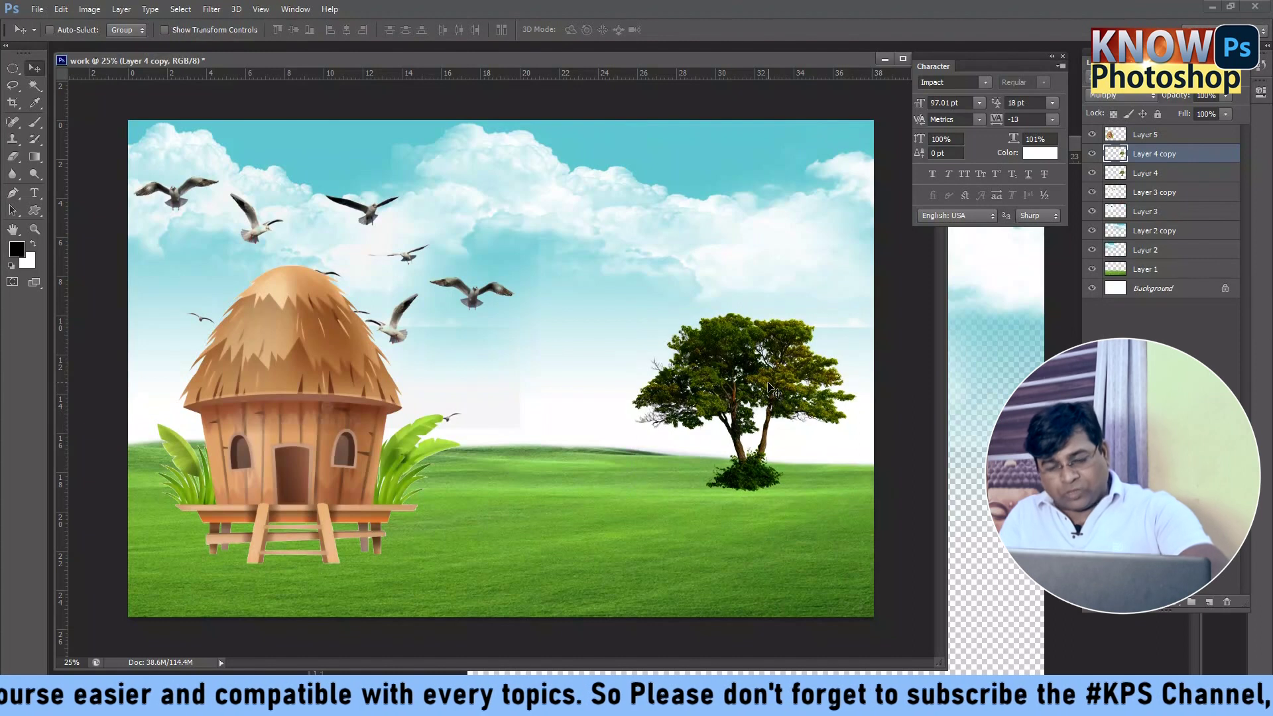
{"action": "key", "text": "ctrl+t"}
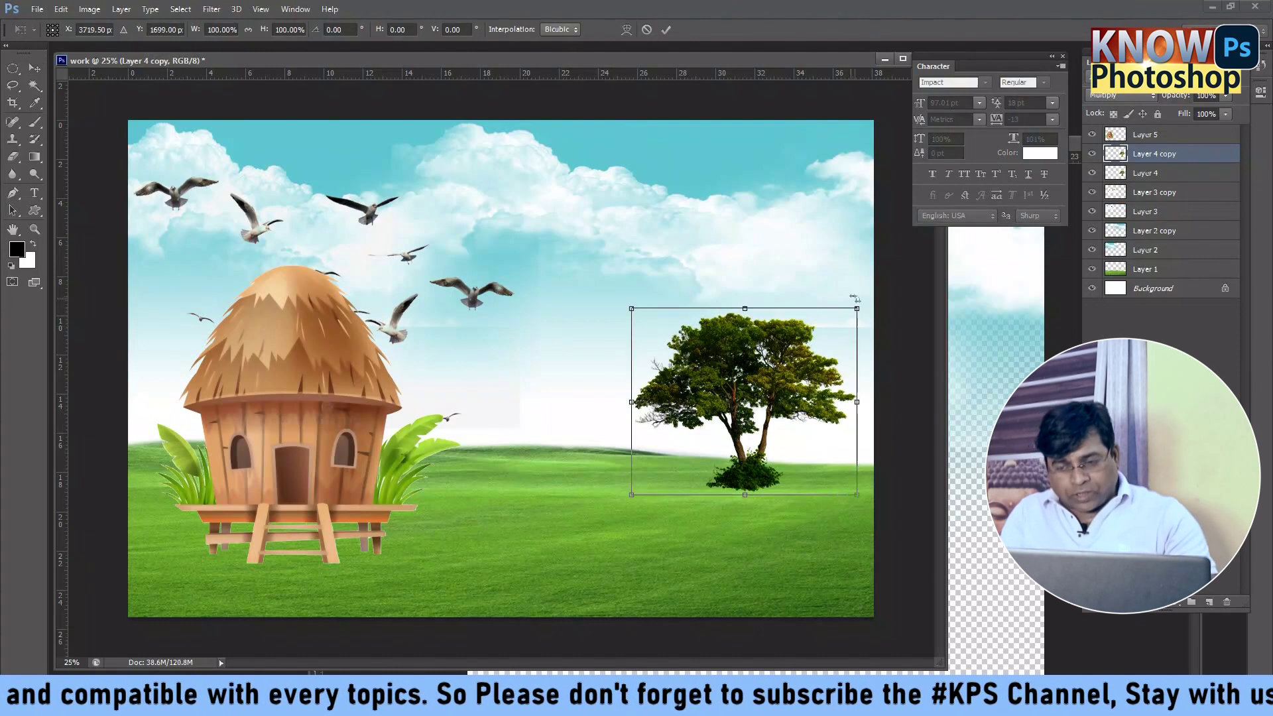
{"action": "left_click_drag", "start_coordinate": [857, 309], "coordinate": [773, 380]}
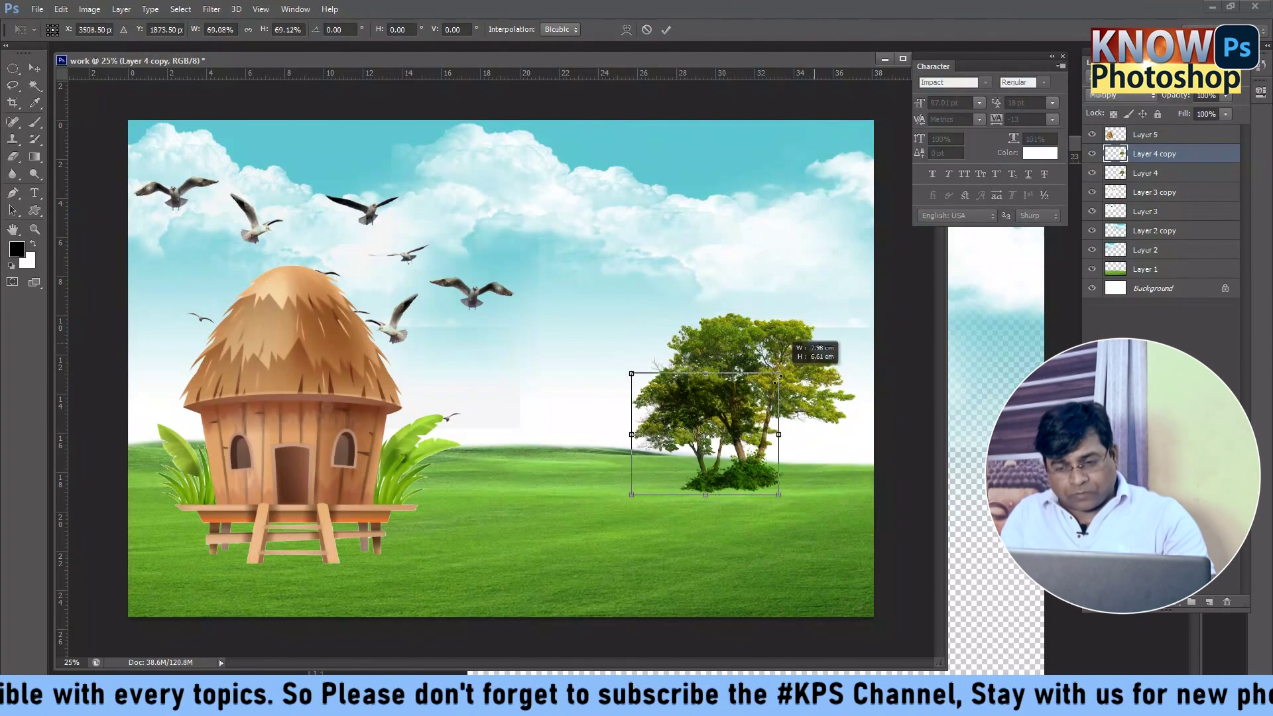
{"action": "left_click_drag", "start_coordinate": [728, 456], "coordinate": [729, 419]}
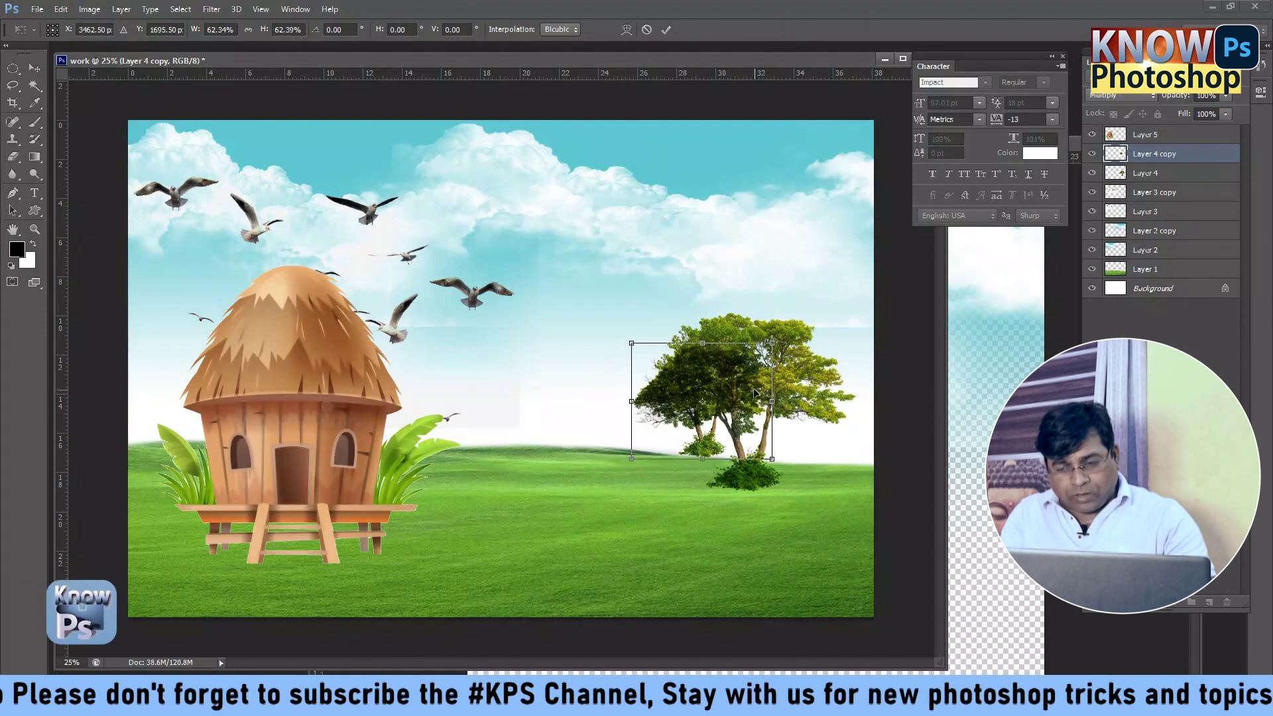
{"action": "left_click_drag", "start_coordinate": [772, 341], "coordinate": [735, 374]}
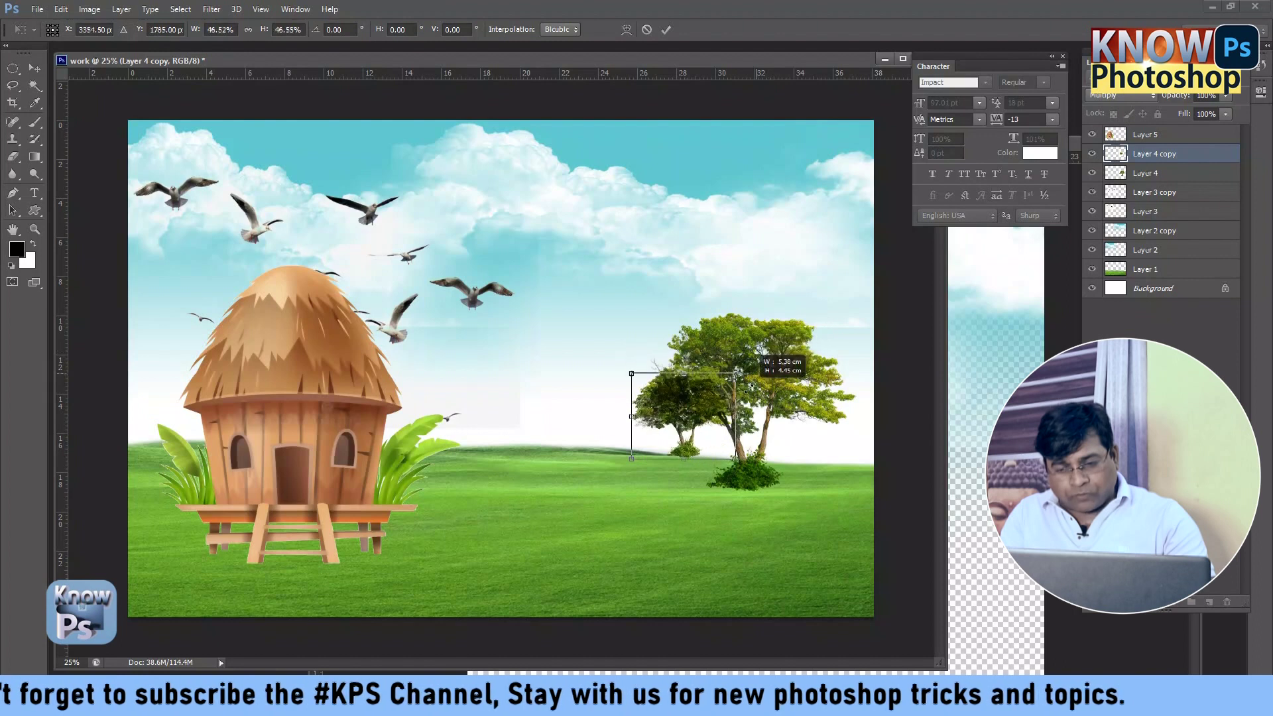
{"action": "left_click_drag", "start_coordinate": [705, 426], "coordinate": [694, 444]}
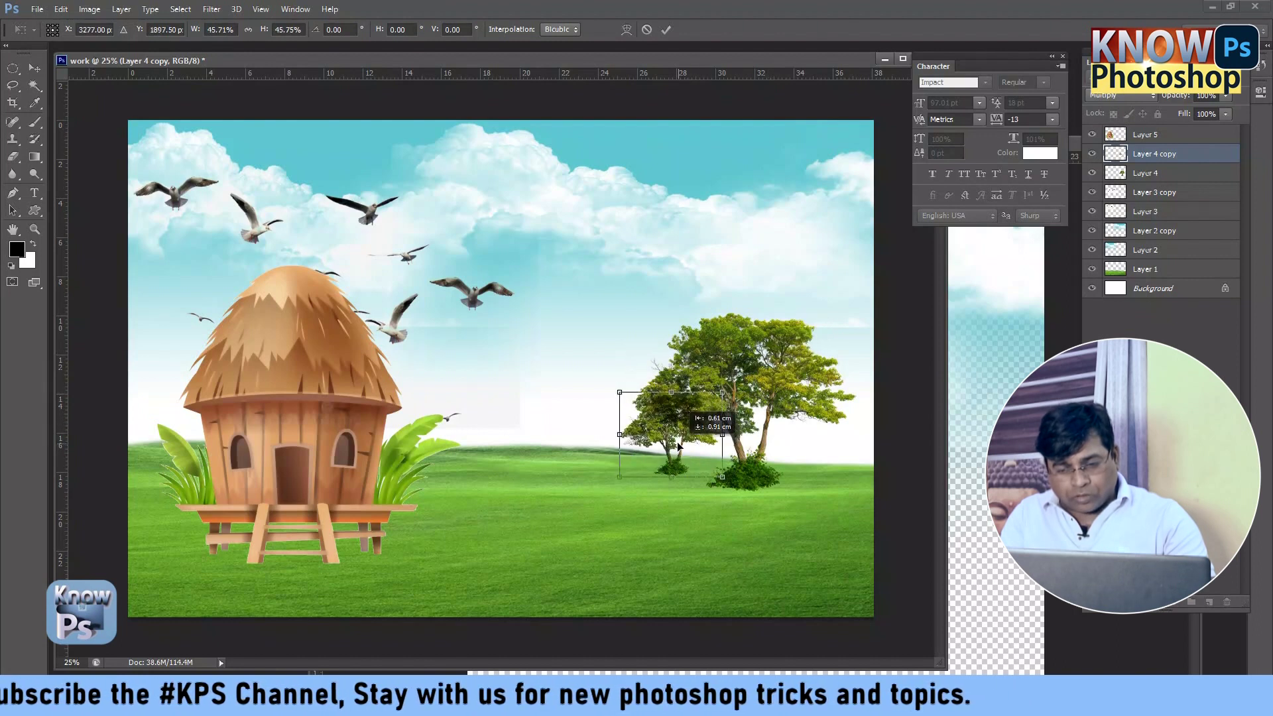
{"action": "key", "text": "Return"}
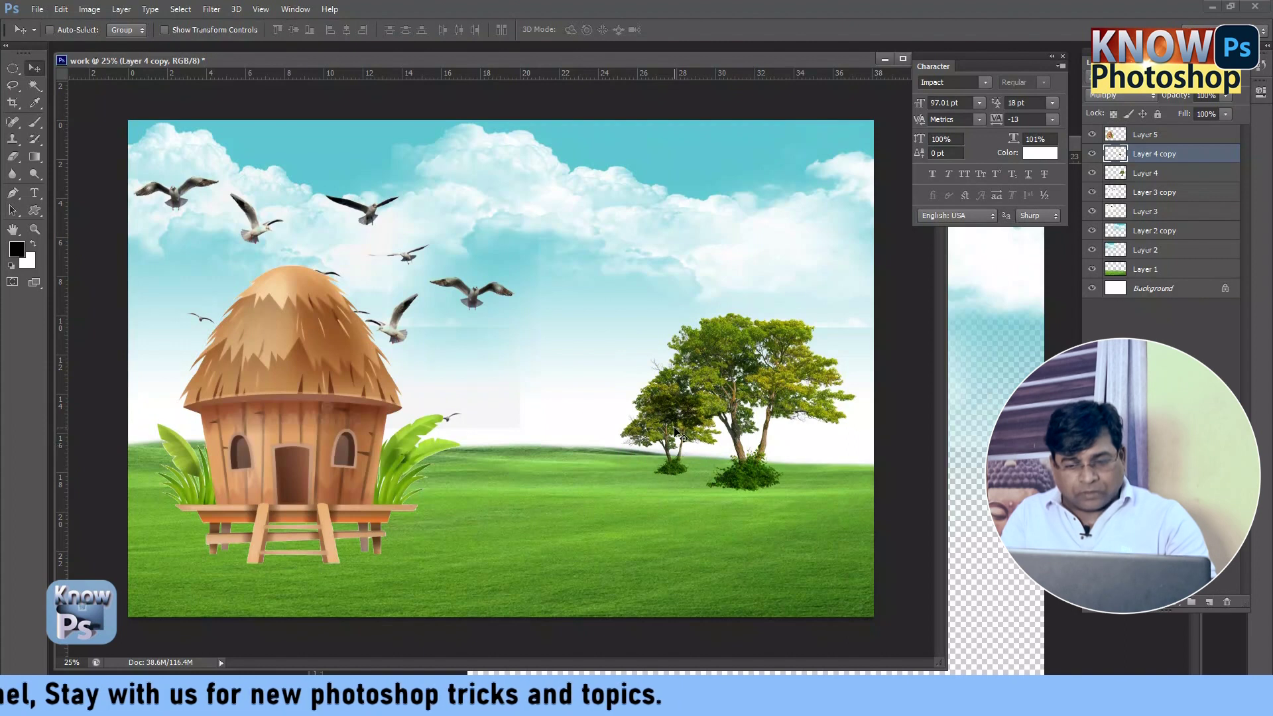
{"action": "left_click_drag", "start_coordinate": [676, 432], "coordinate": [642, 453]}
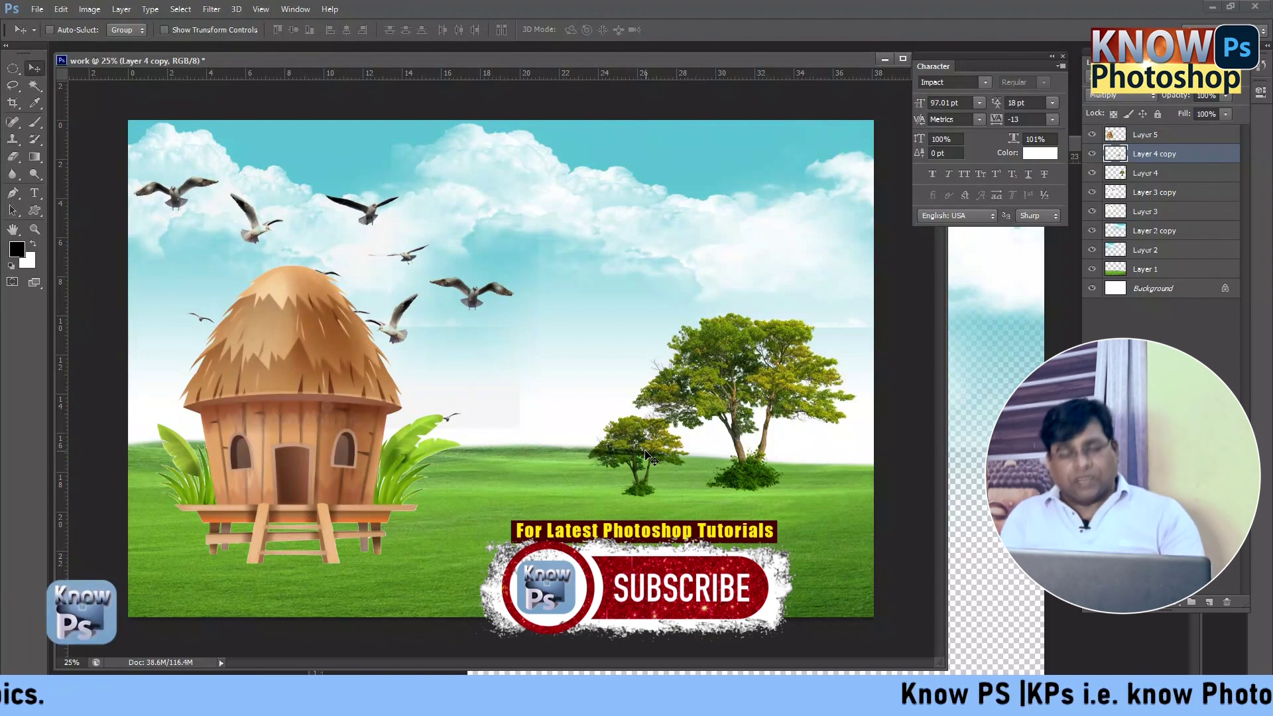
Step: Flip the small tree copy horizontally
{"action": "key", "text": "ctrl+t"}
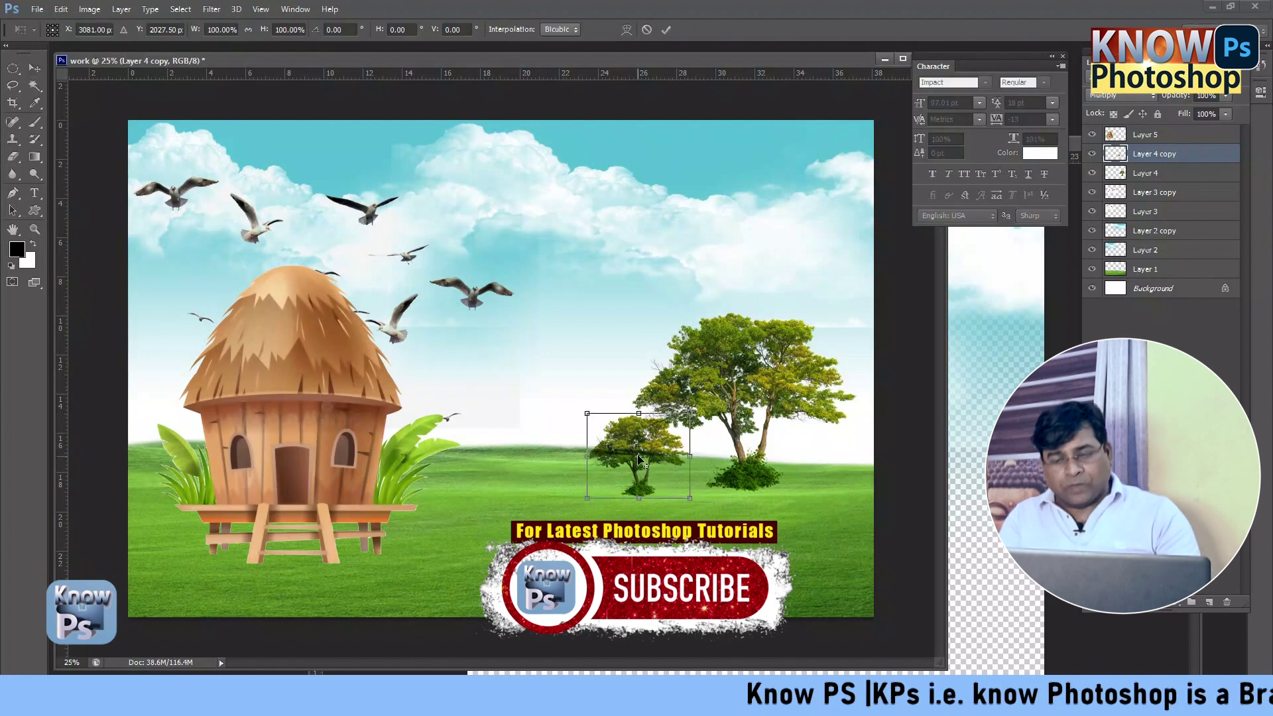
{"action": "right_click", "coordinate": [637, 467]}
{"action": "left_click", "coordinate": [716, 435]}
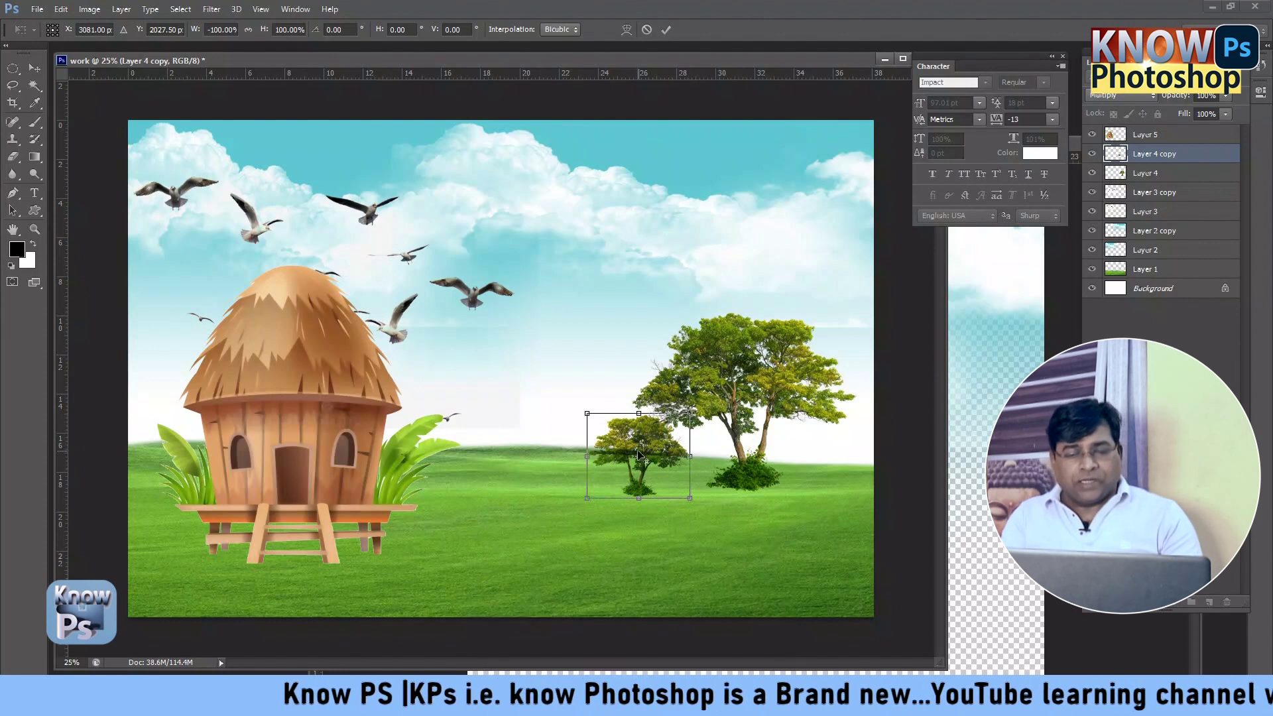
{"action": "key", "text": "Return"}
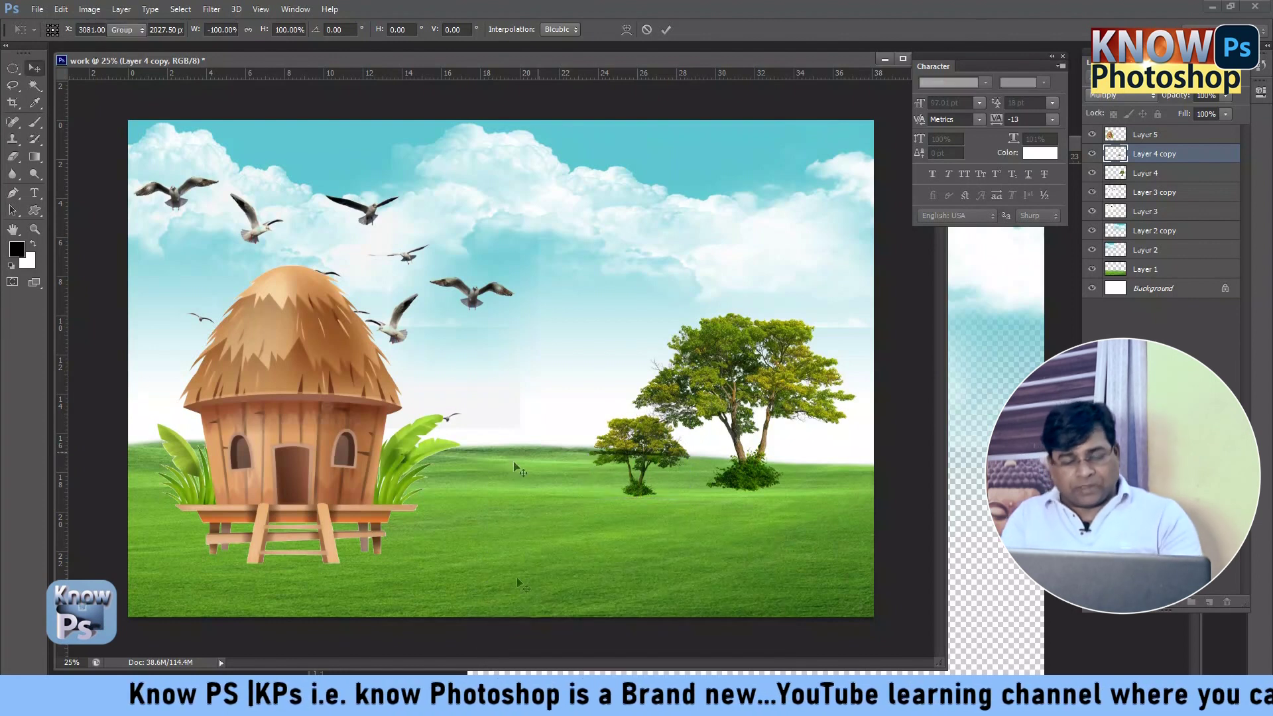
{"action": "key", "text": "super"}
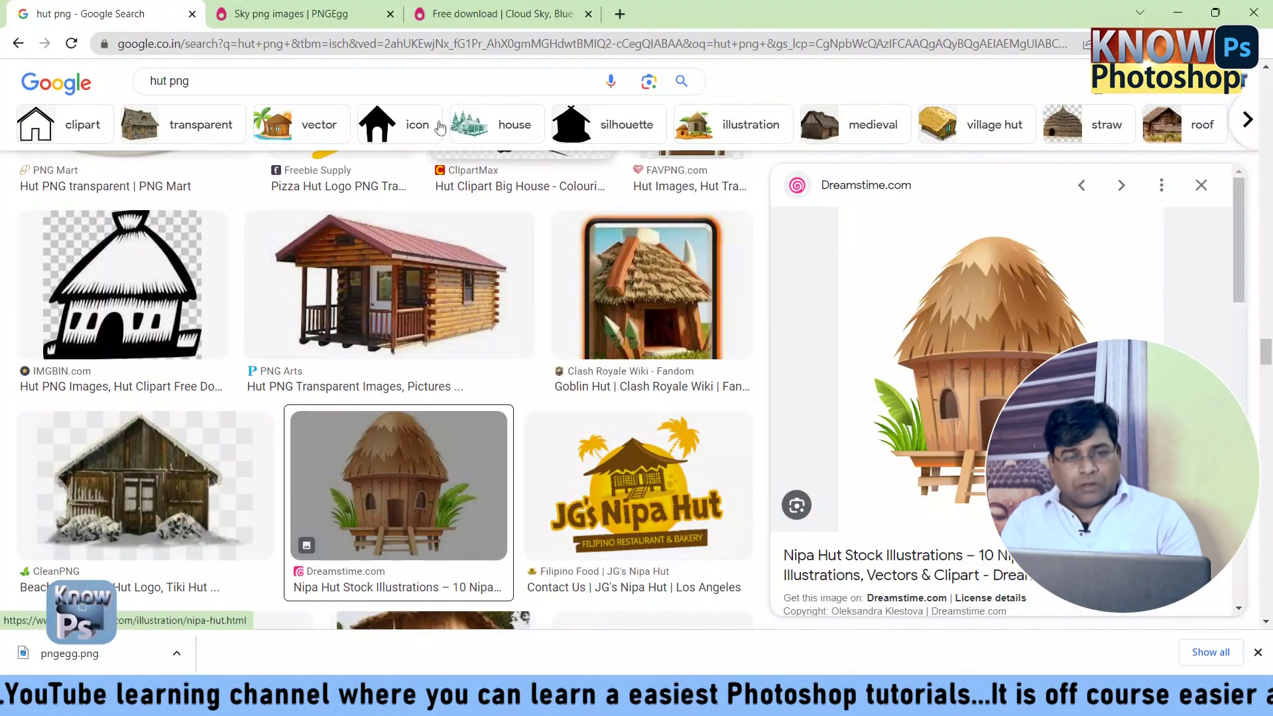
Step: Search Google Images for 'png animals'
{"action": "triple_click", "coordinate": [251, 79]}
{"action": "type", "text": "png an"}
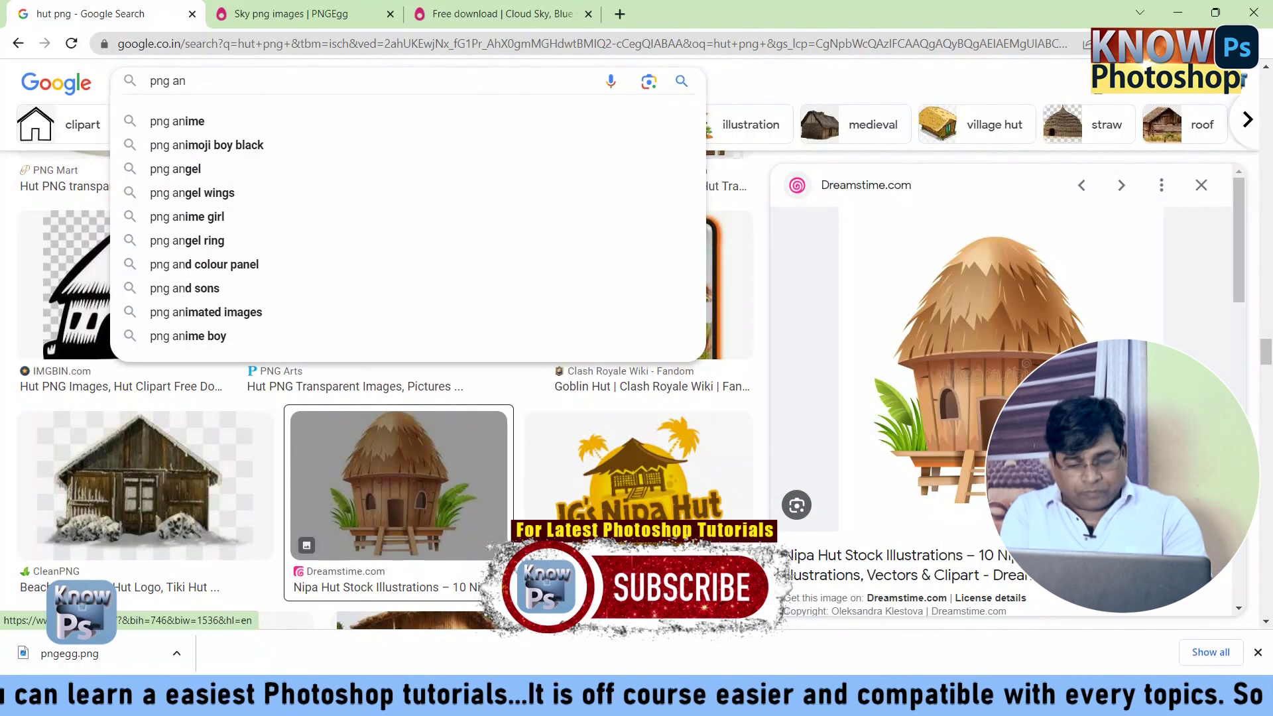
{"action": "type", "text": "imal"}
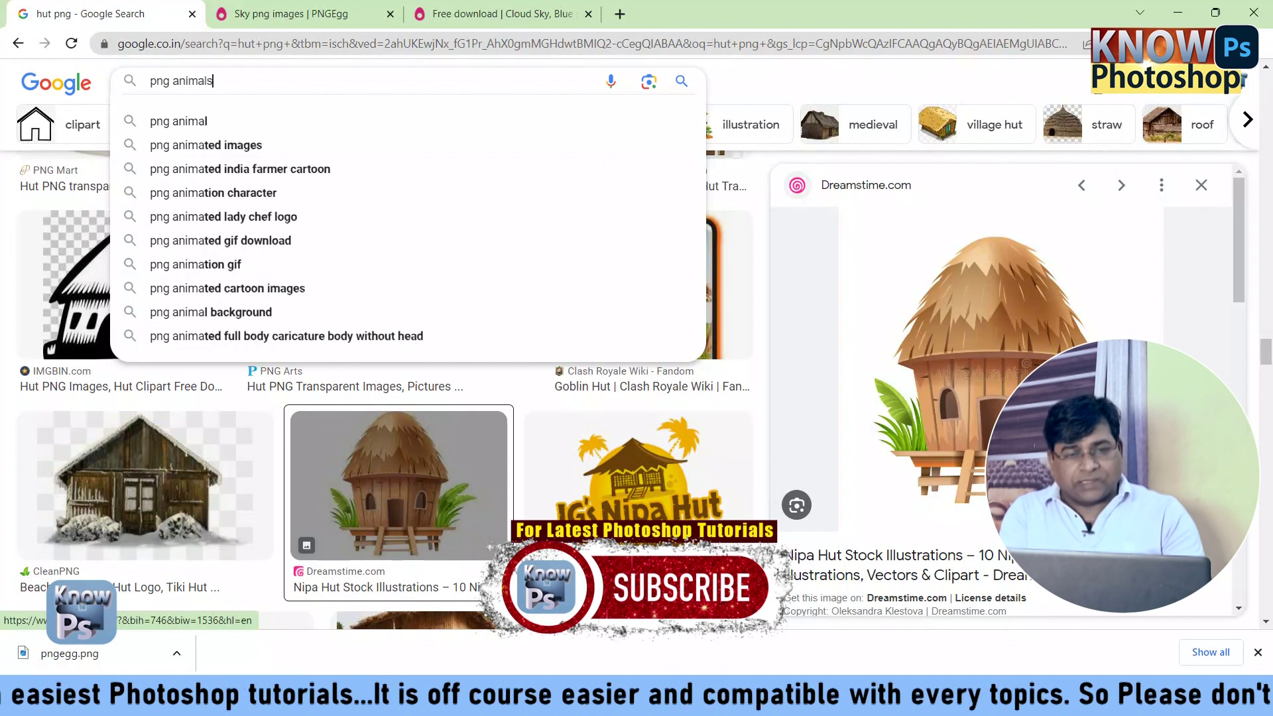
{"action": "type", "text": "s"}
{"action": "key", "text": "Return"}
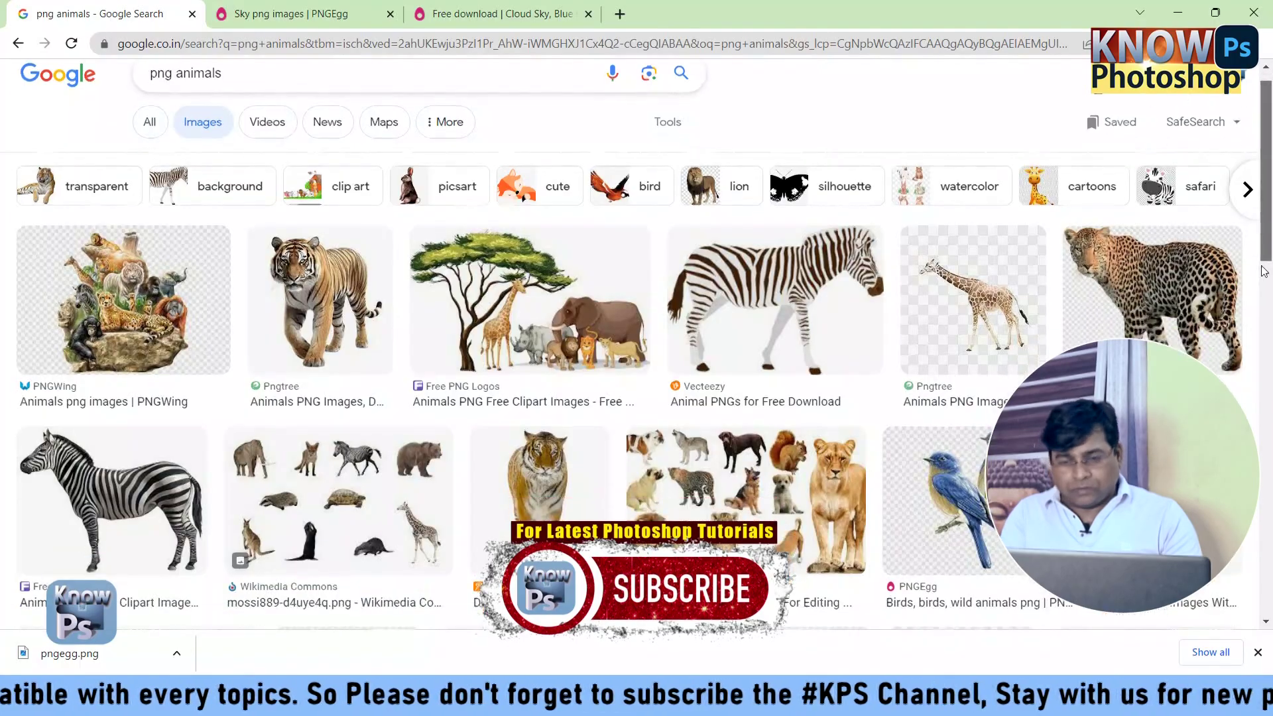
Step: Find the brown-and-white lying cow in the results and copy its image
{"action": "scroll", "coordinate": [1268, 265], "scroll_direction": "down", "scroll_amount": 5}
{"action": "scroll", "coordinate": [637, 364], "scroll_direction": "down", "scroll_amount": 2}
{"action": "scroll", "coordinate": [636, 365], "scroll_direction": "down", "scroll_amount": 2}
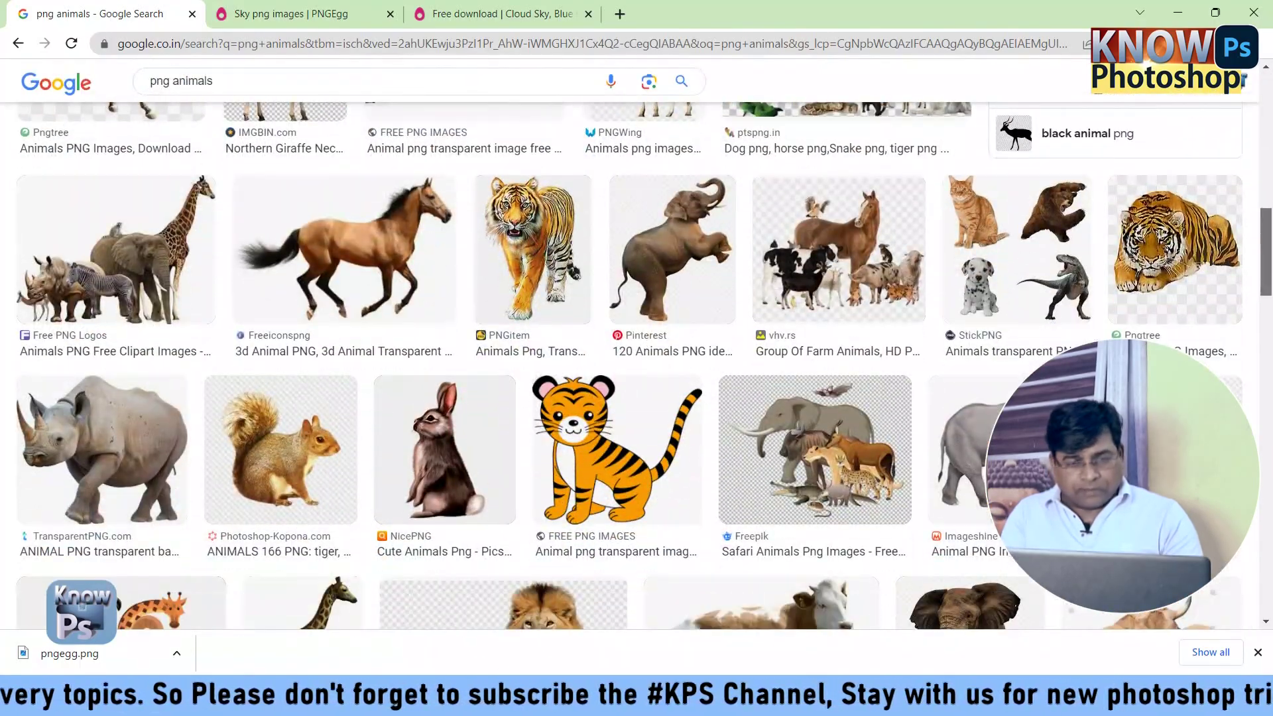
{"action": "scroll", "coordinate": [1248, 553], "scroll_direction": "down", "scroll_amount": 1}
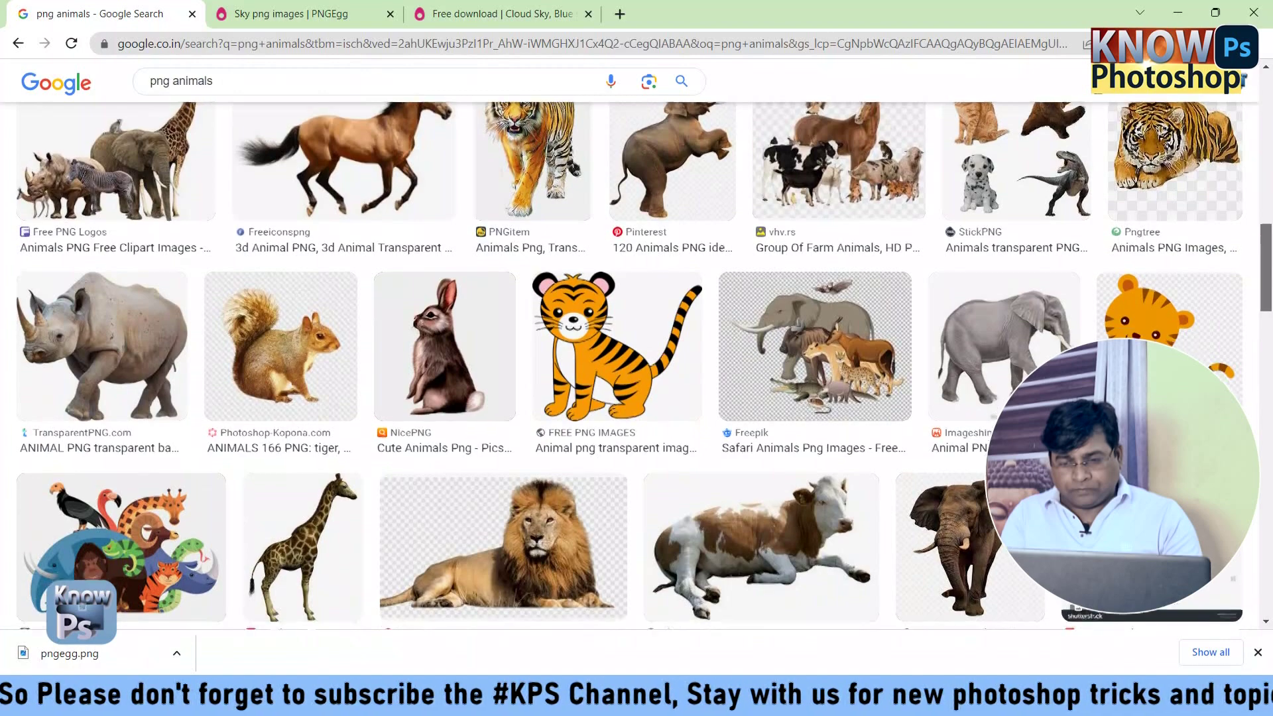
{"action": "scroll", "coordinate": [1247, 553], "scroll_direction": "down", "scroll_amount": 2}
{"action": "scroll", "coordinate": [1247, 553], "scroll_direction": "down", "scroll_amount": 4}
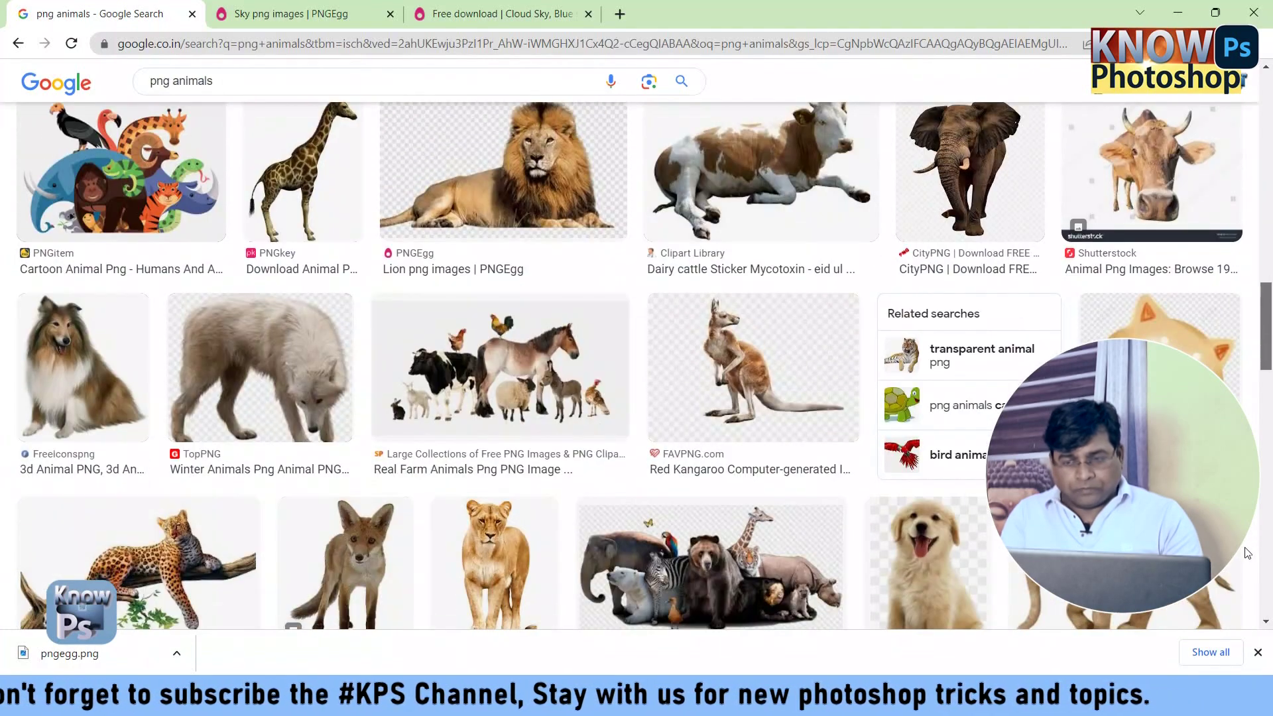
{"action": "scroll", "coordinate": [1247, 553], "scroll_direction": "up", "scroll_amount": 3}
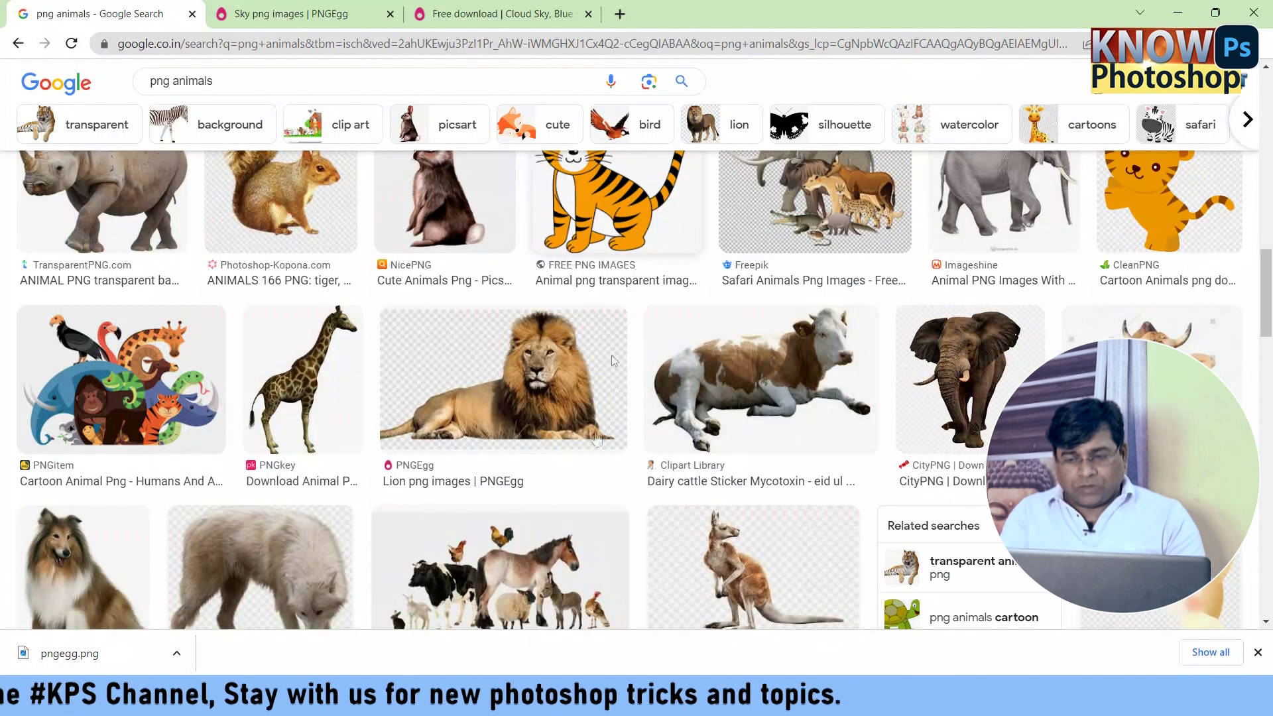
{"action": "left_click", "coordinate": [727, 368]}
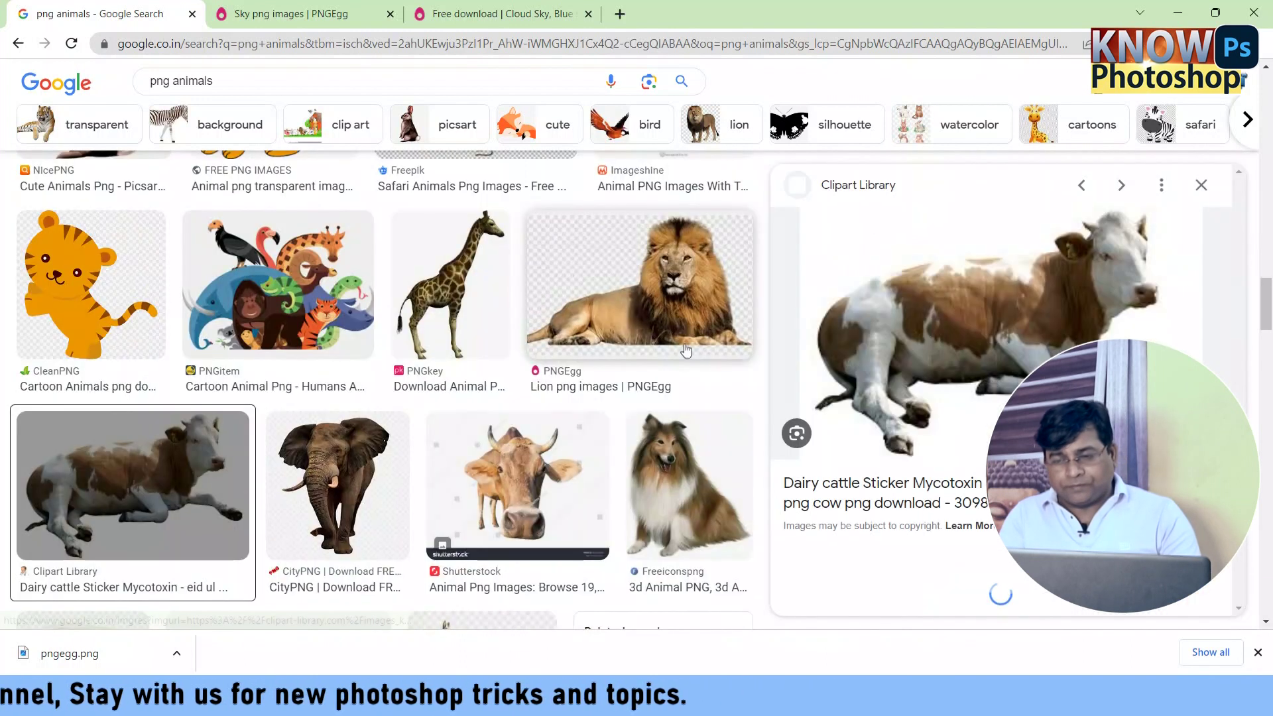
{"action": "right_click", "coordinate": [981, 308]}
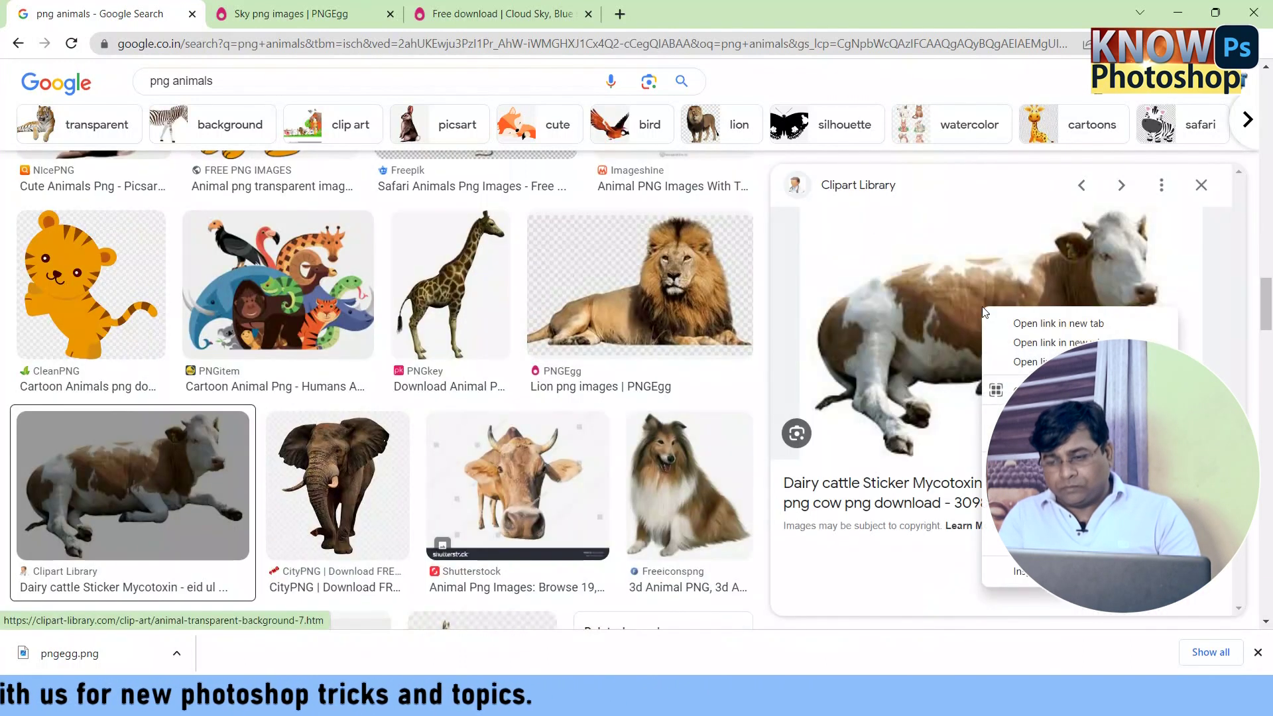
{"action": "key", "text": "Escape"}
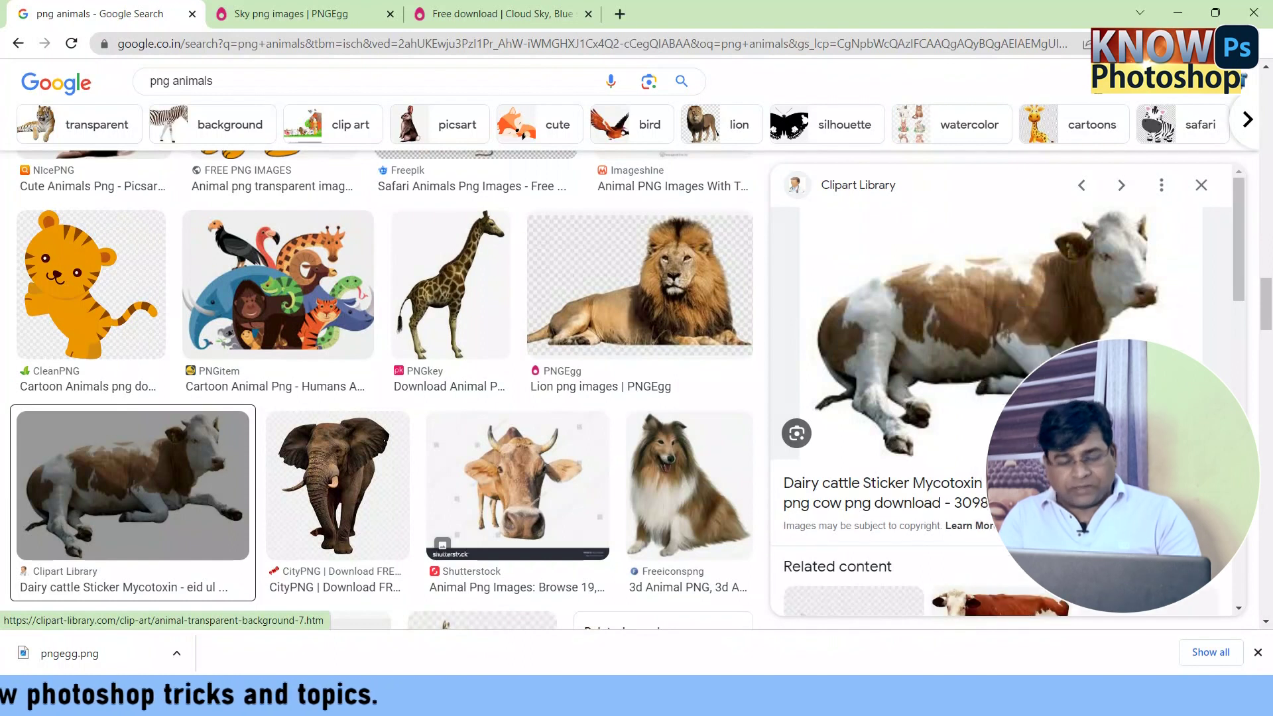
{"action": "key", "text": "super"}
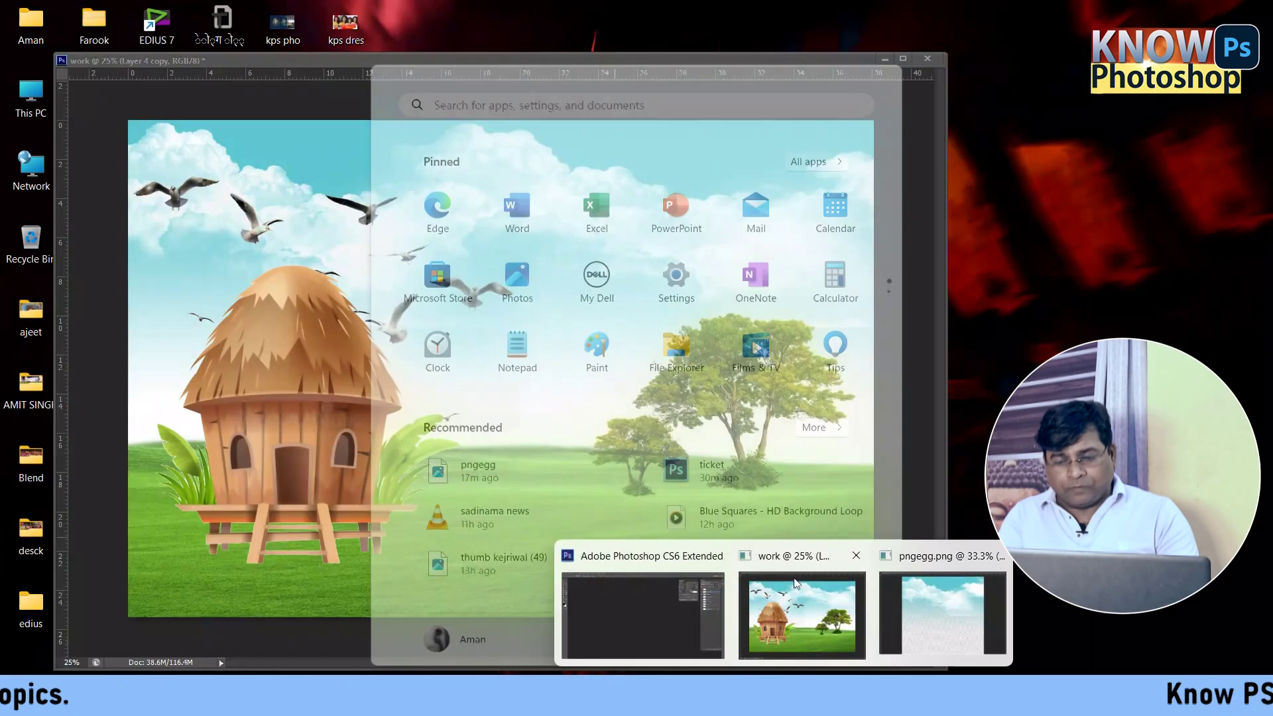
Step: Paste the cow into the 'work' scene, scale it to about 437%, and set it on the grass
{"action": "left_click", "coordinate": [792, 597]}
{"action": "key", "text": "ctrl+v"}
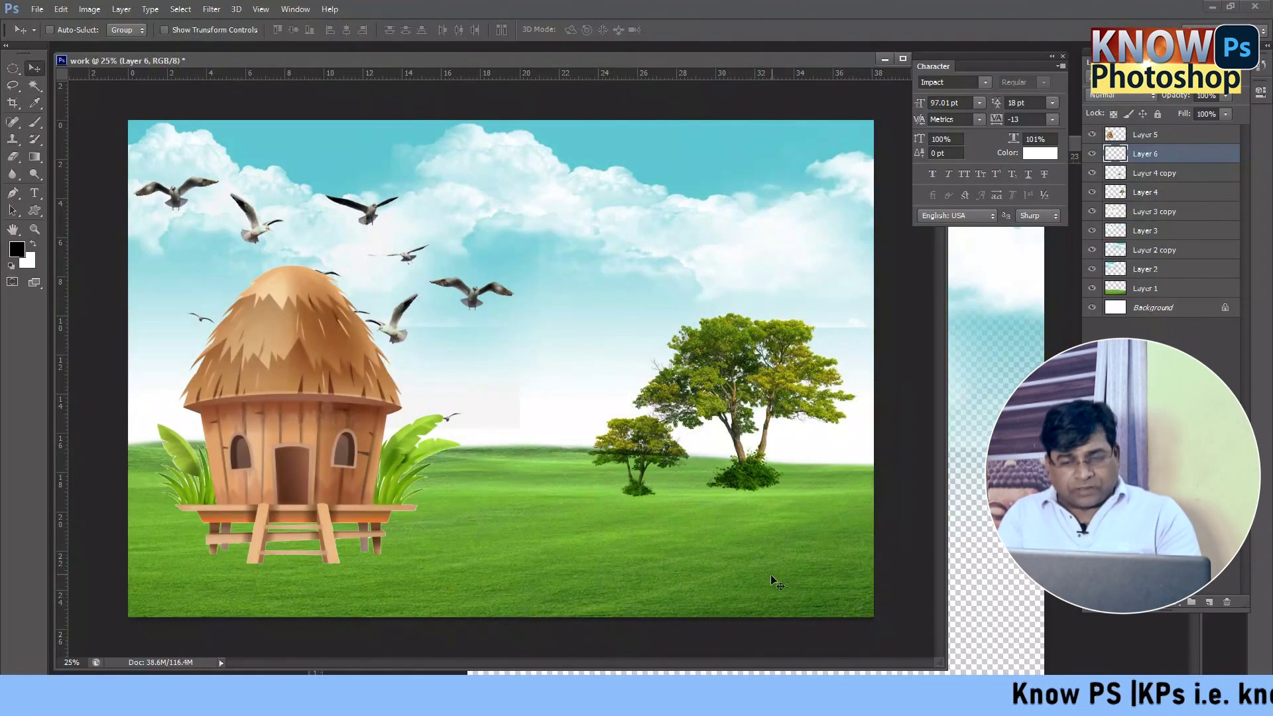
{"action": "key", "text": "ctrl+t"}
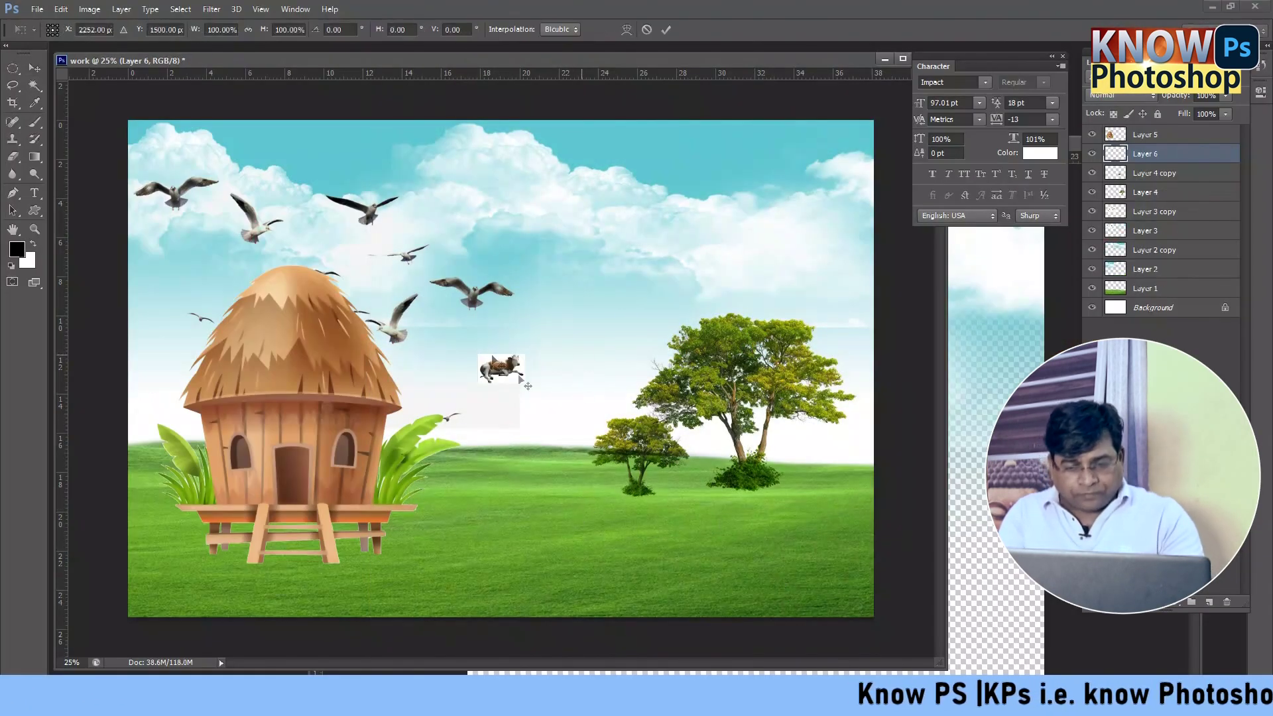
{"action": "left_click_drag", "start_coordinate": [525, 383], "coordinate": [684, 483]}
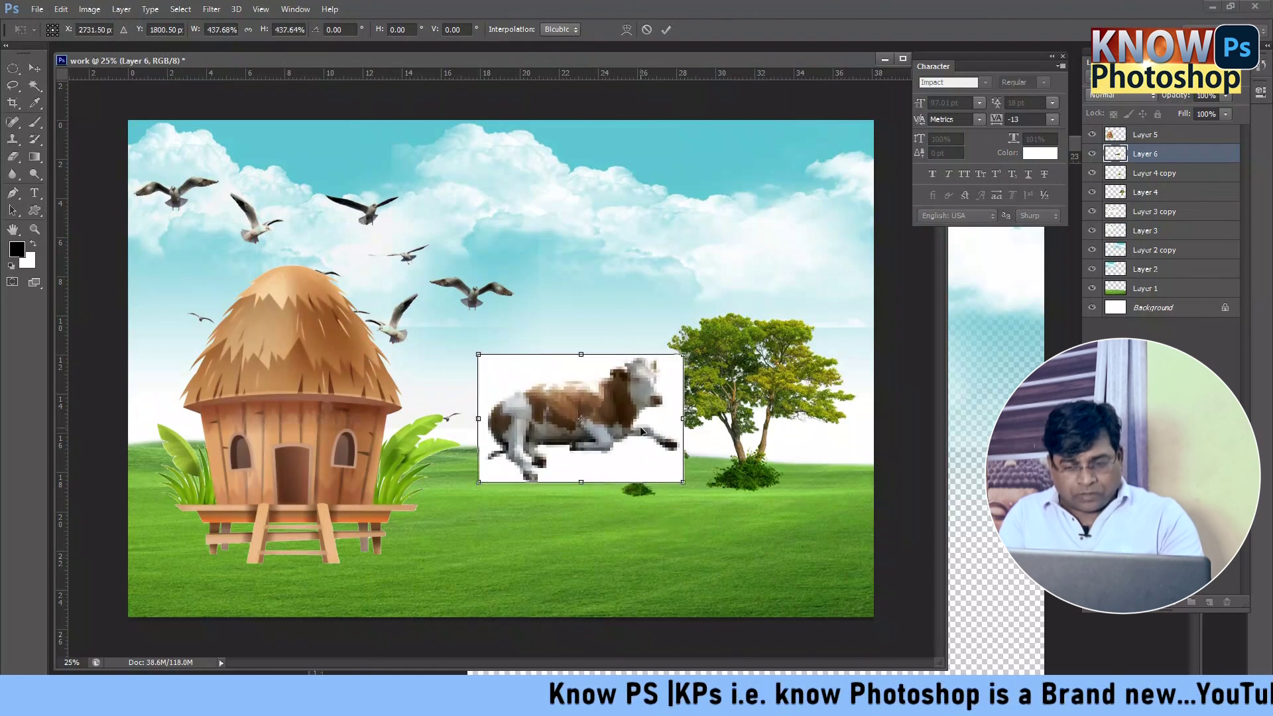
{"action": "left_click_drag", "start_coordinate": [641, 431], "coordinate": [596, 534]}
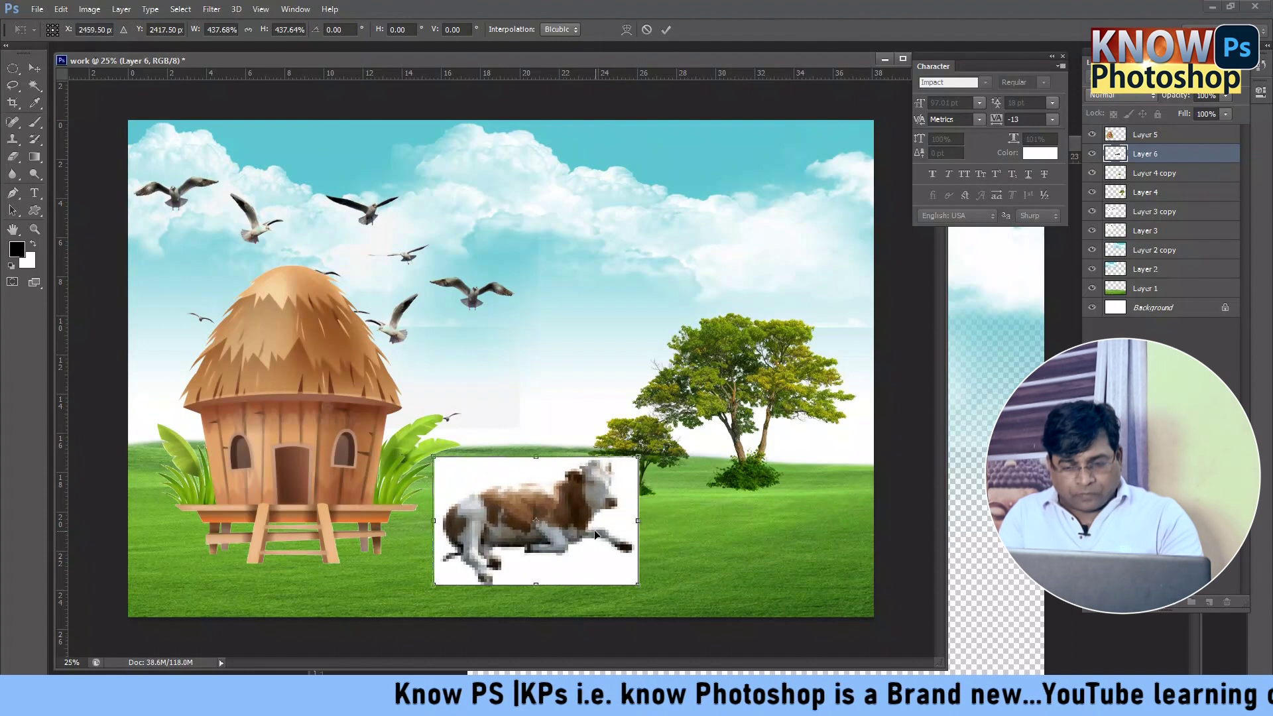
{"action": "key", "text": "Return"}
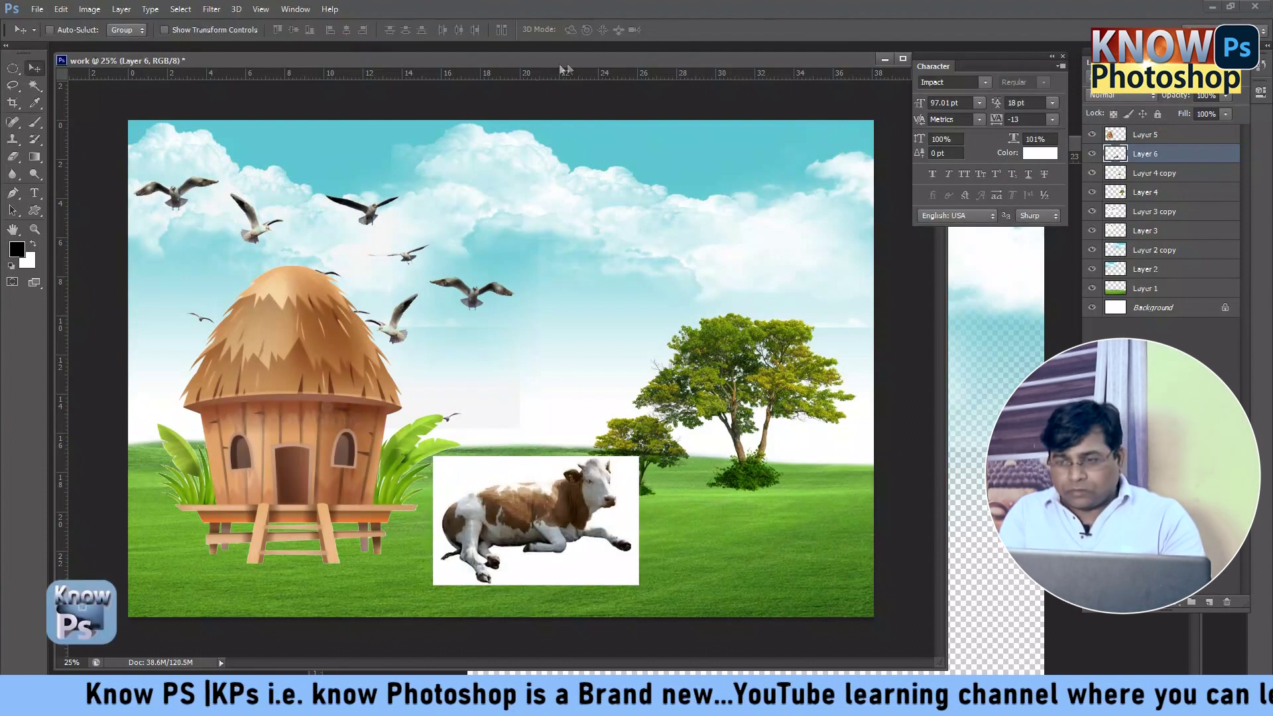
Step: Try blend modes such as Lighter Color on the cow layer, settle back on Normal, and choose the Magic Wand
{"action": "left_click", "coordinate": [1121, 96]}
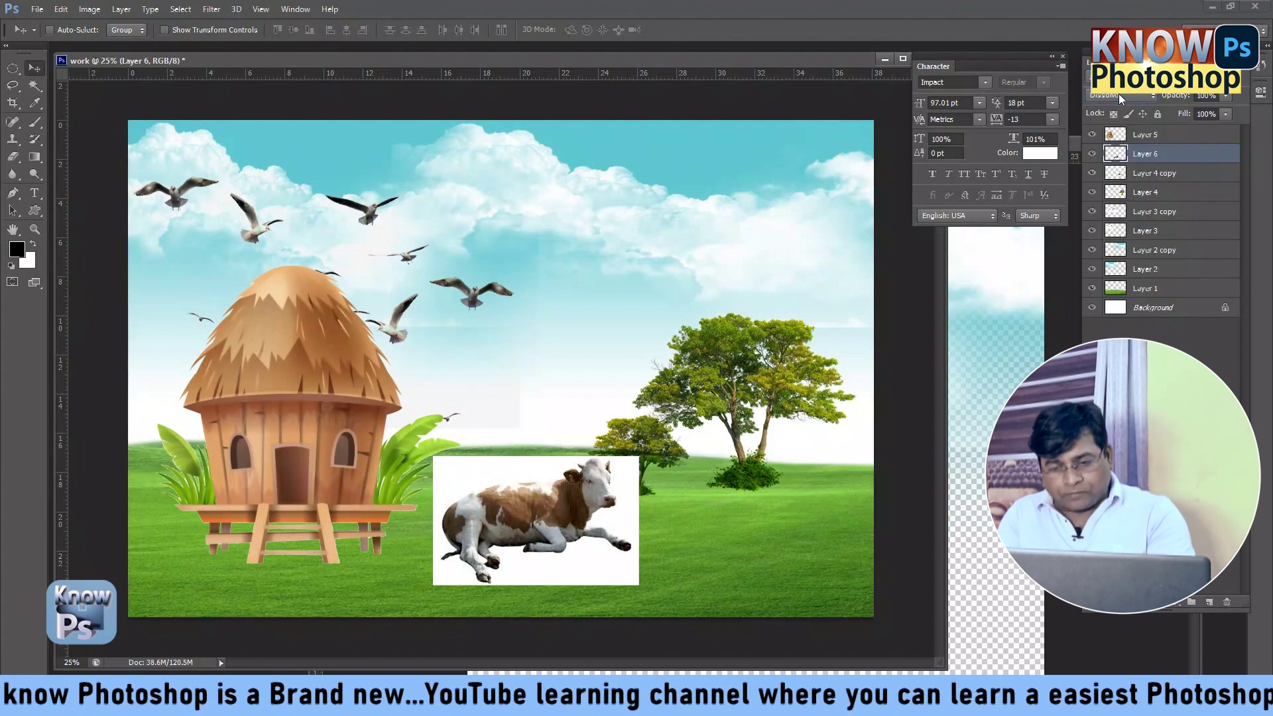
{"action": "scroll", "coordinate": [1120, 94], "scroll_direction": "down", "scroll_amount": 1}
{"action": "scroll", "coordinate": [1119, 93], "scroll_direction": "down", "scroll_amount": 1}
{"action": "scroll", "coordinate": [1120, 93], "scroll_direction": "down", "scroll_amount": 1}
{"action": "scroll", "coordinate": [1120, 94], "scroll_direction": "down", "scroll_amount": 1}
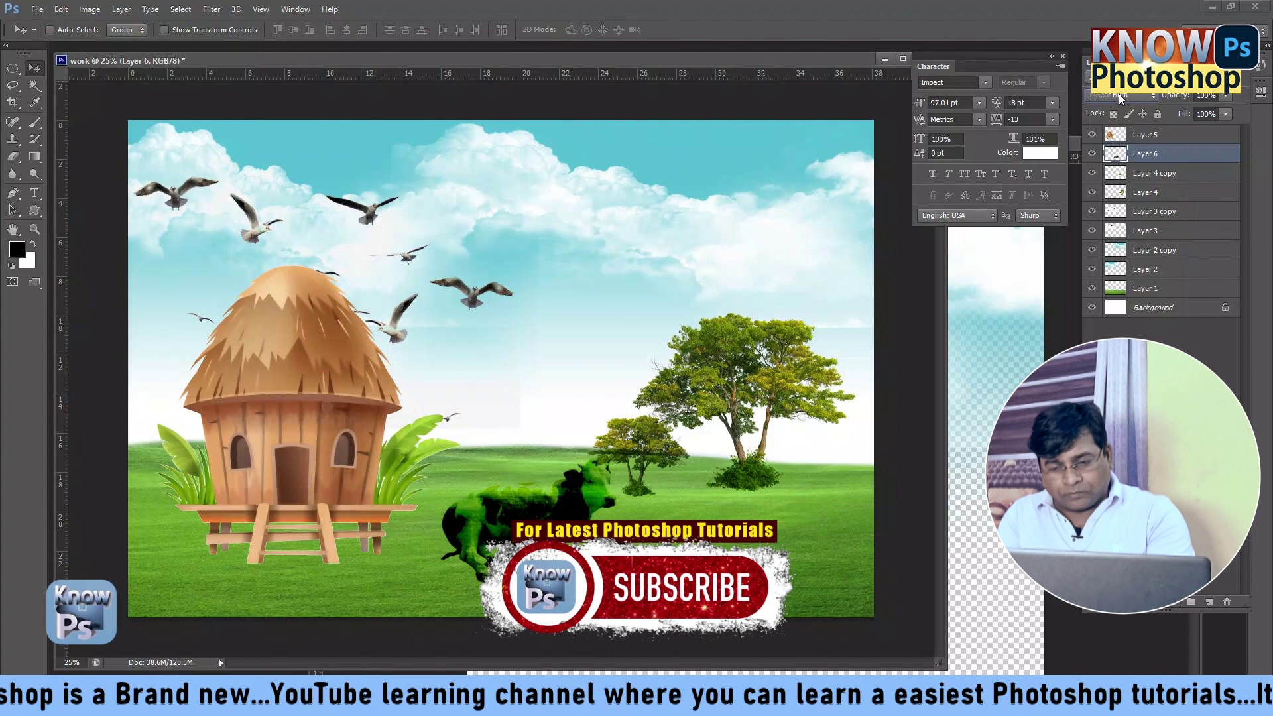
{"action": "scroll", "coordinate": [1120, 94], "scroll_direction": "down", "scroll_amount": 2}
{"action": "scroll", "coordinate": [1119, 93], "scroll_direction": "down", "scroll_amount": 1}
{"action": "scroll", "coordinate": [1119, 93], "scroll_direction": "down", "scroll_amount": 1}
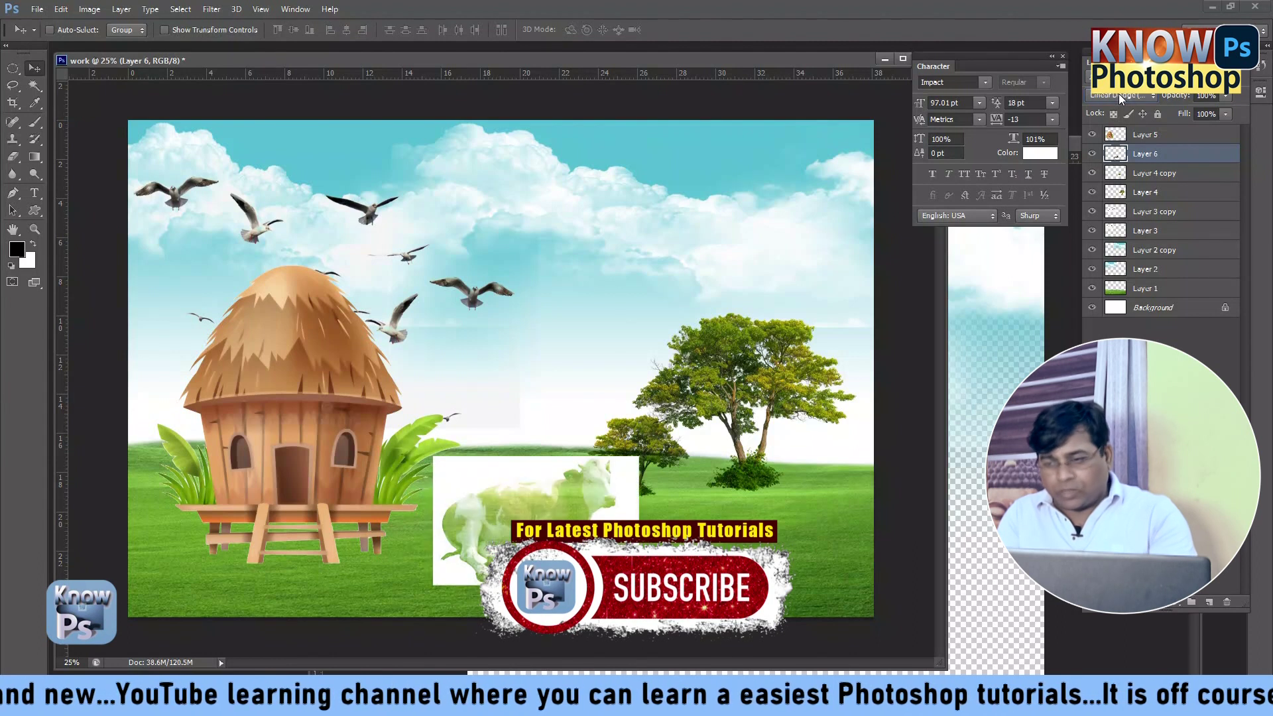
{"action": "left_click", "coordinate": [1119, 93]}
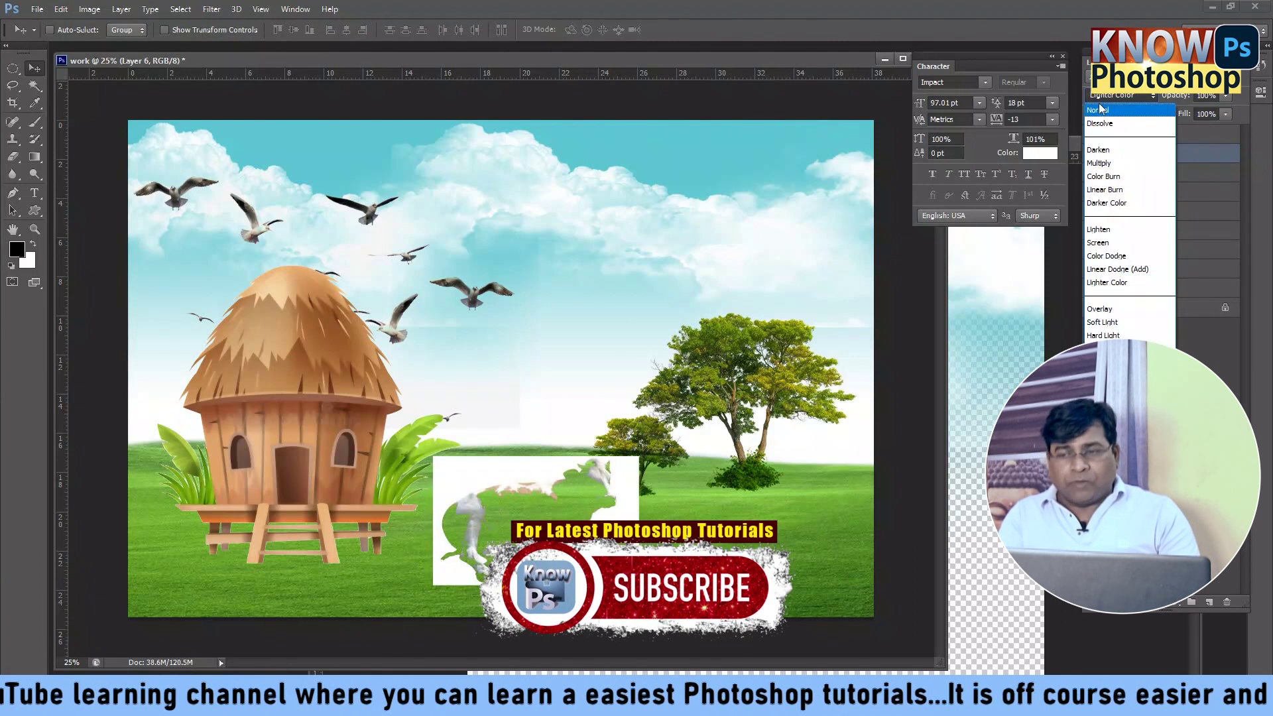
{"action": "left_click", "coordinate": [1100, 109]}
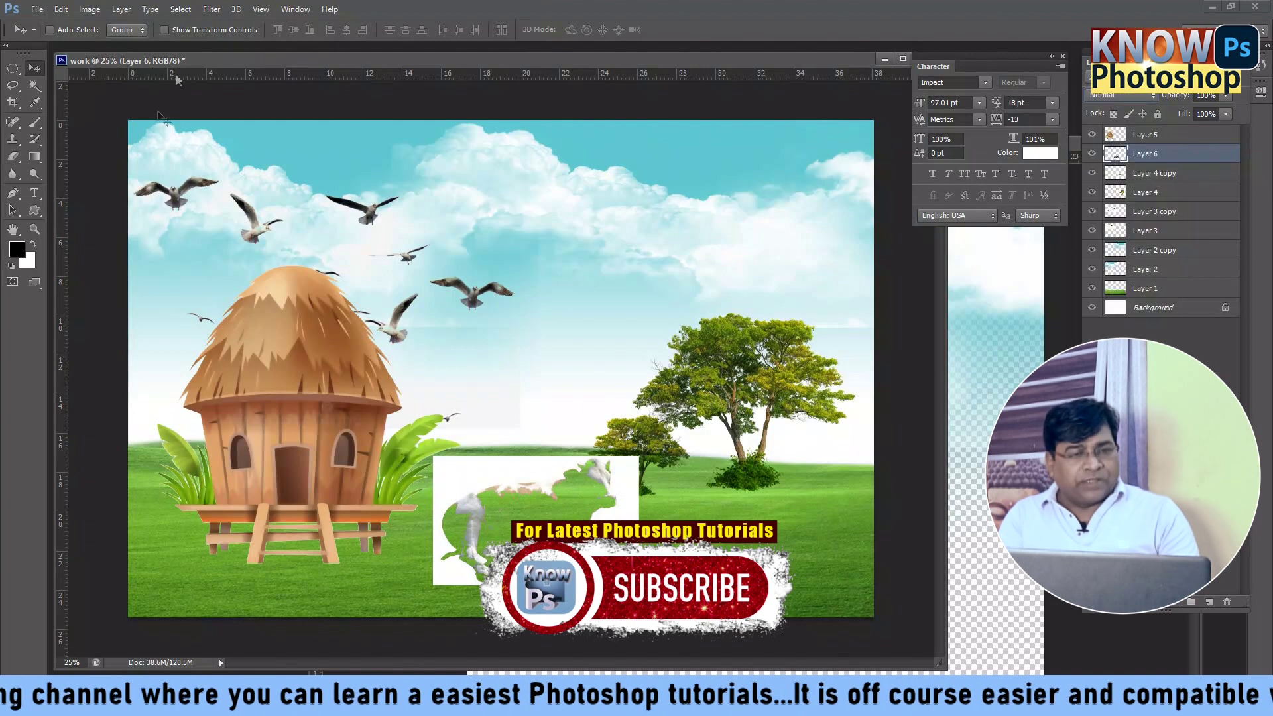
{"action": "left_click", "coordinate": [36, 86]}
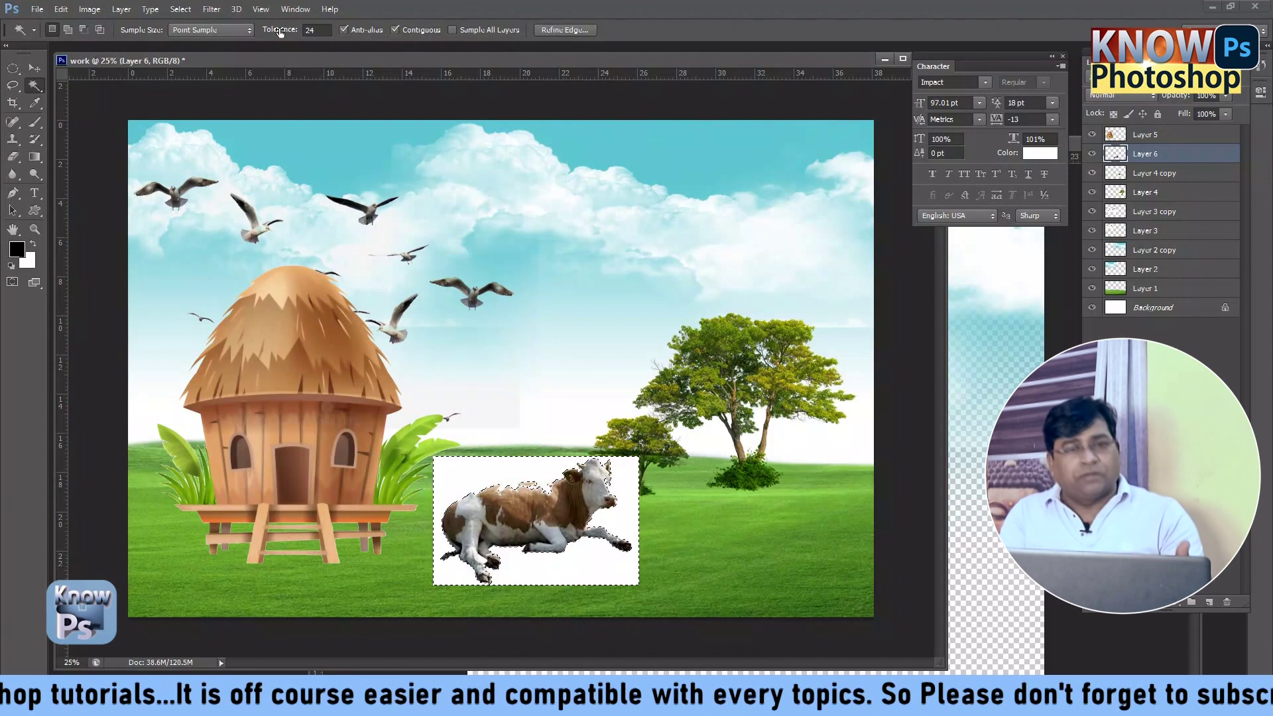
Step: Lower tolerance to 14, delete the cow's white backdrop, deselect, and add empty Layer 7
{"action": "left_click_drag", "start_coordinate": [279, 32], "coordinate": [270, 45]}
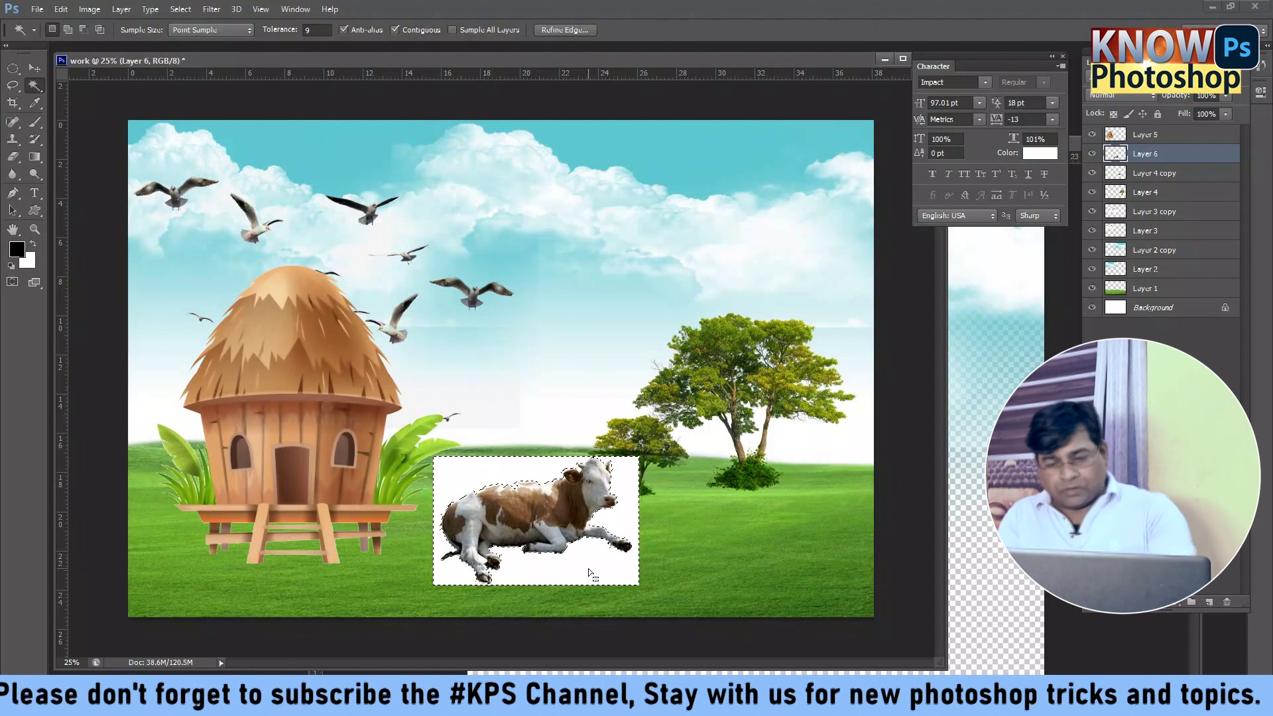
{"action": "key", "text": "Delete"}
{"action": "key", "text": "ctrl+d"}
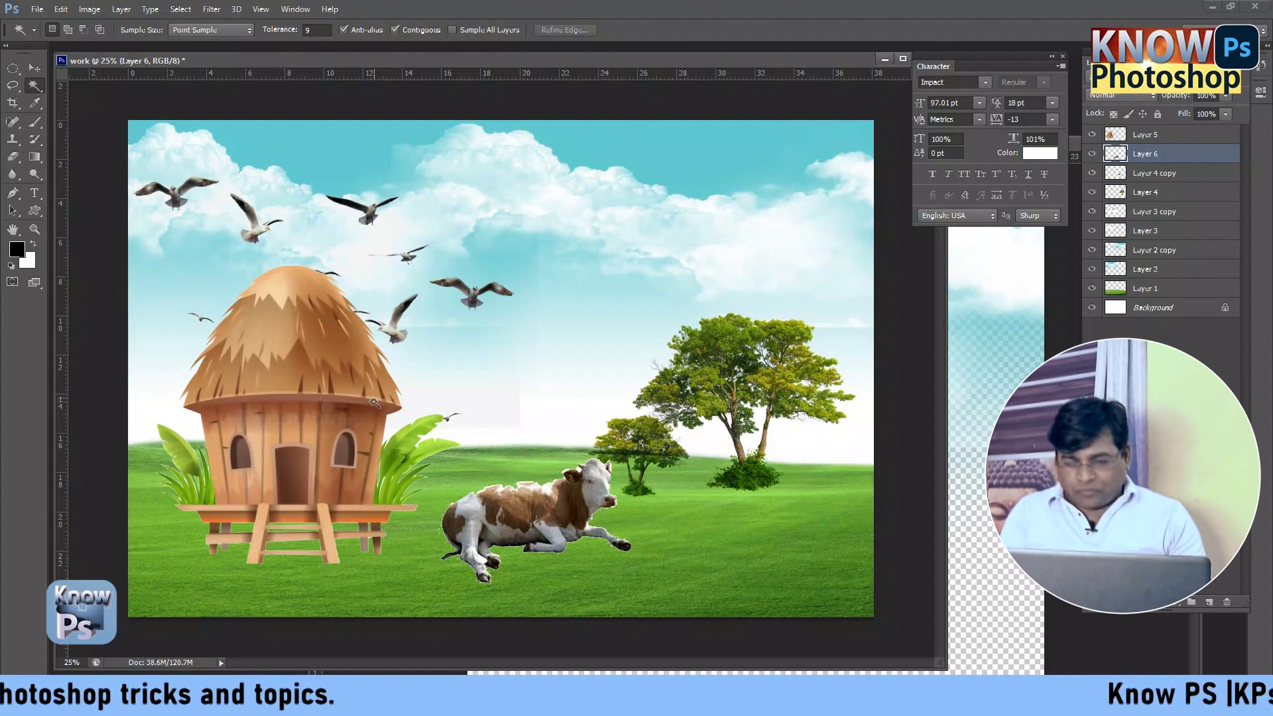
{"action": "left_click", "coordinate": [1209, 601]}
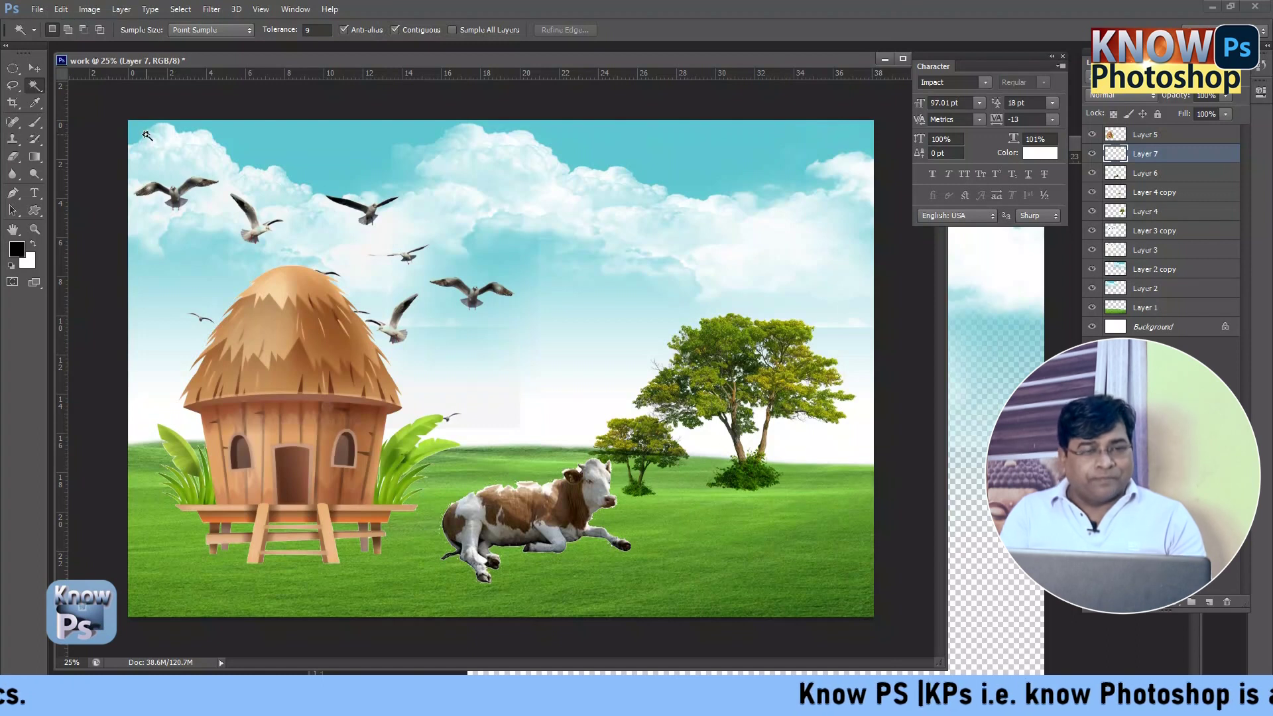
Step: Fill an elliptical selection under the cow with solid black on new Layer 8
{"action": "left_click", "coordinate": [13, 68]}
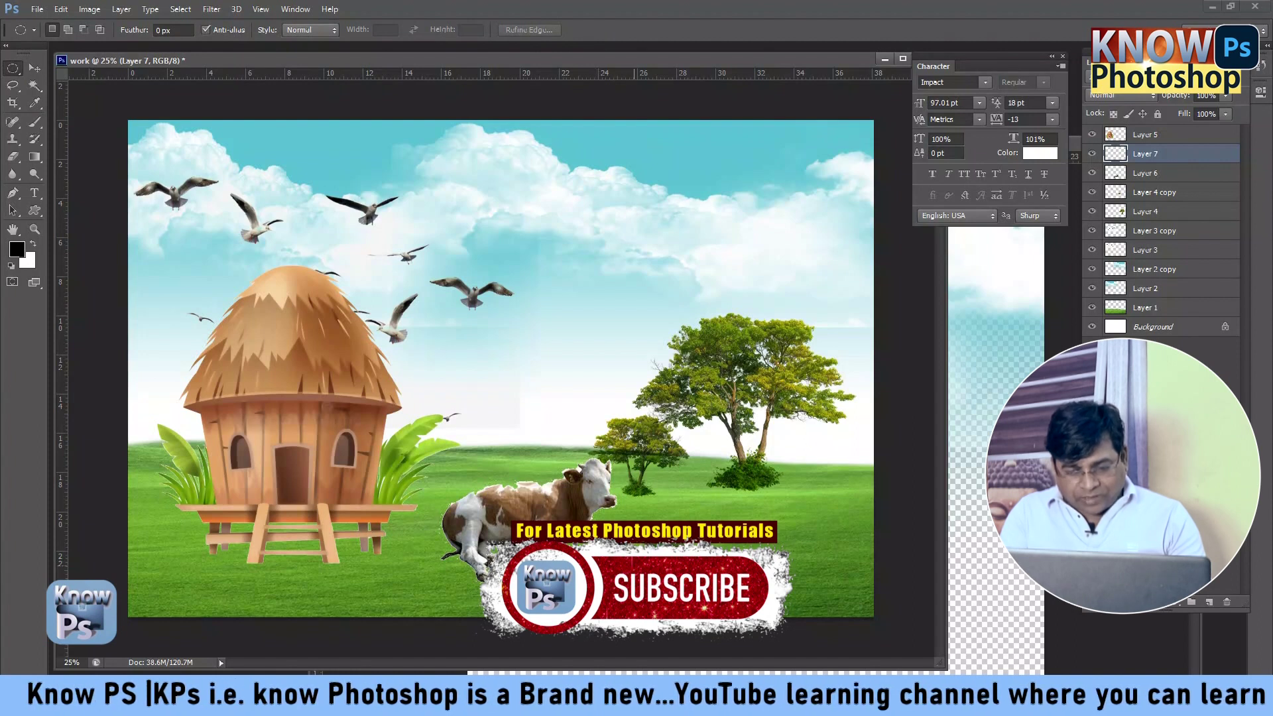
{"action": "mouse_move", "coordinate": [534, 509]}
{"action": "left_mouse_down"}
{"action": "mouse_move", "coordinate": [542, 524]}
{"action": "mouse_move", "coordinate": [544, 512]}
{"action": "left_mouse_up"}
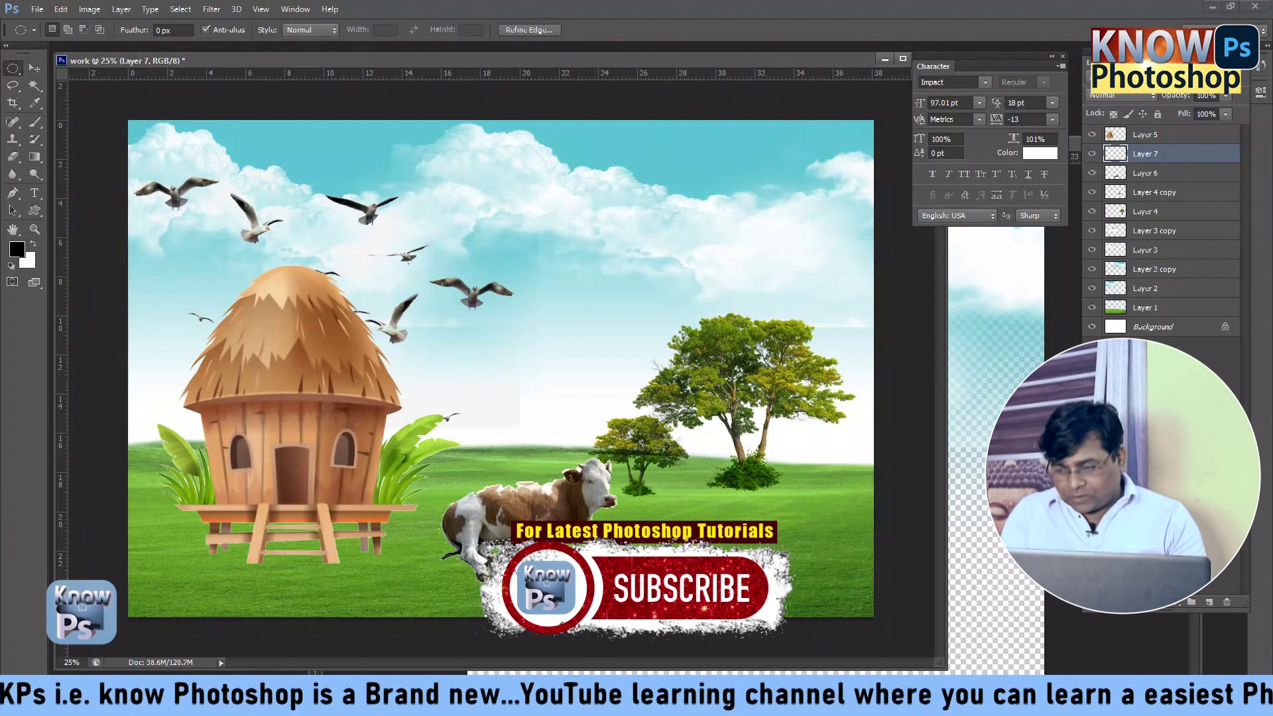
{"action": "left_click", "coordinate": [1210, 602]}
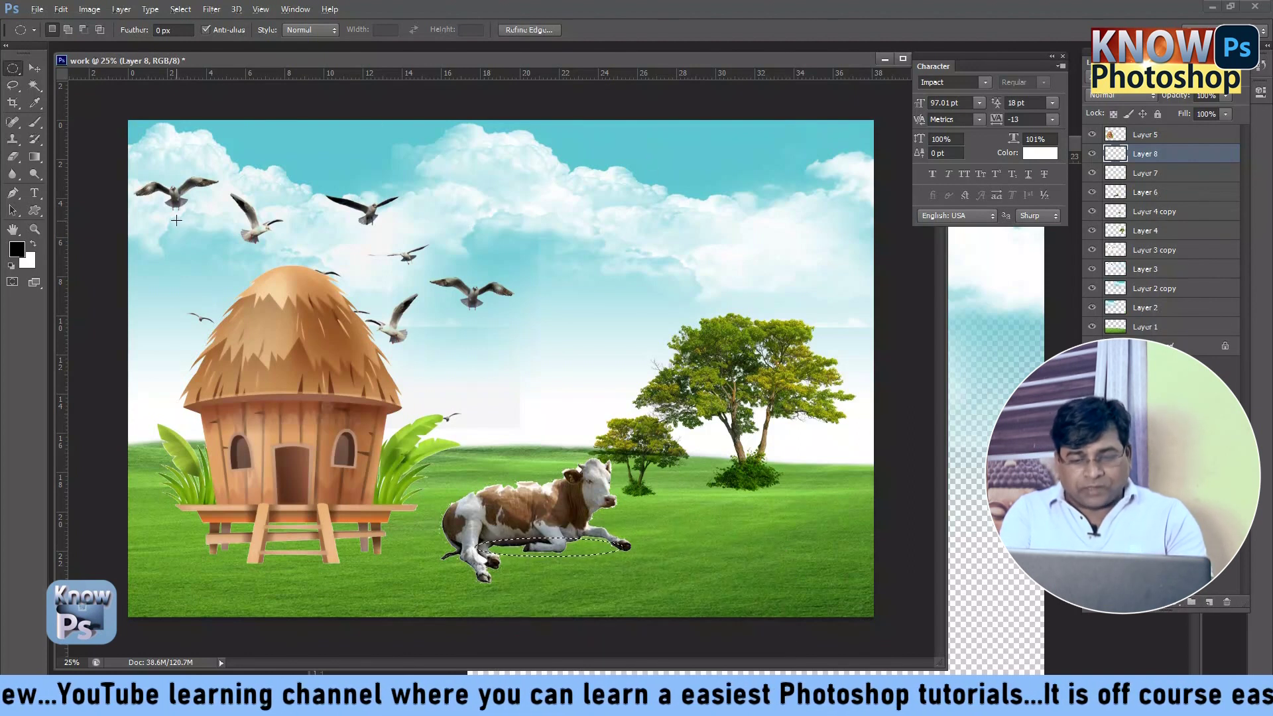
{"action": "key", "text": "alt+BackSpace"}
{"action": "key", "text": "ctrl+d"}
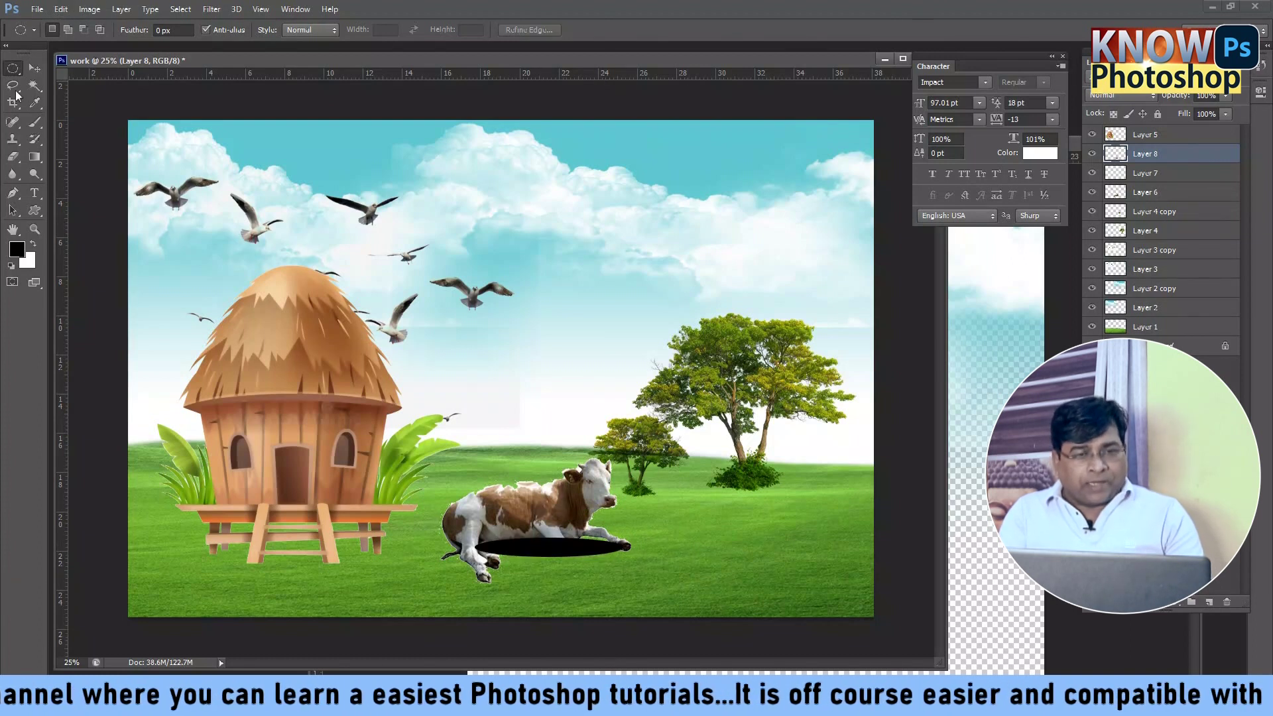
{"action": "left_click", "coordinate": [211, 9]}
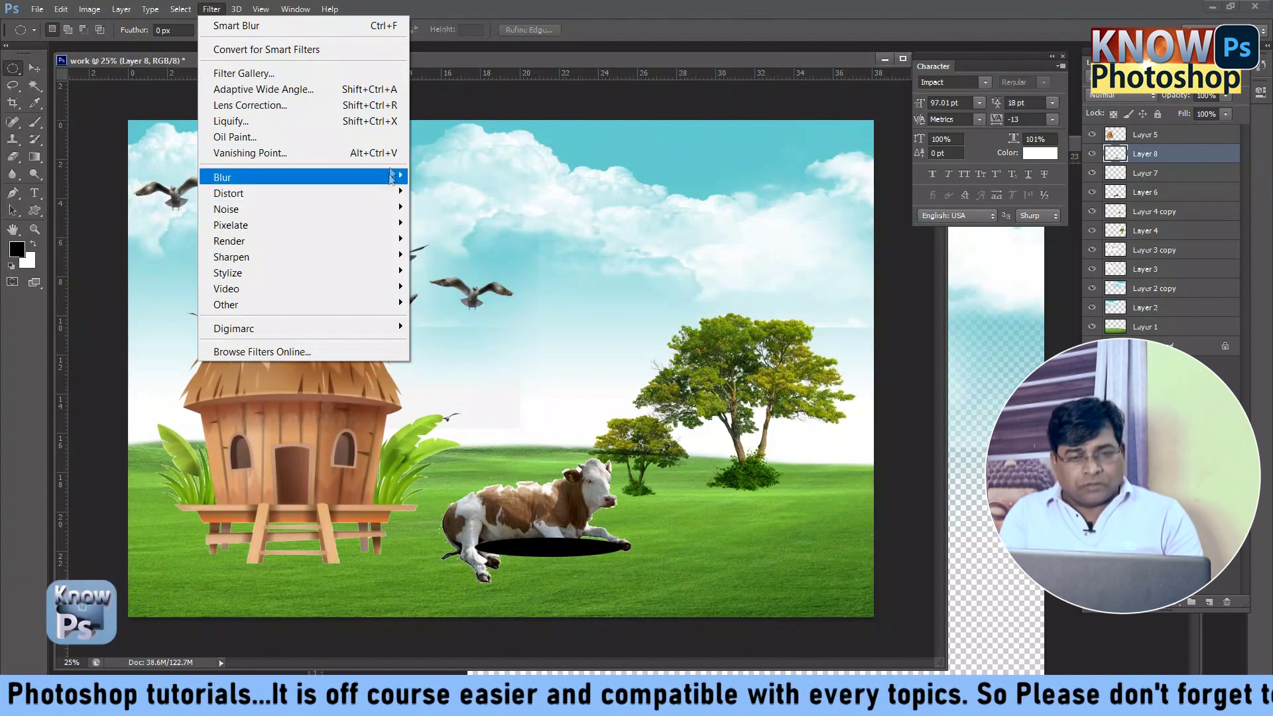
{"action": "mouse_move", "coordinate": [222, 177]}
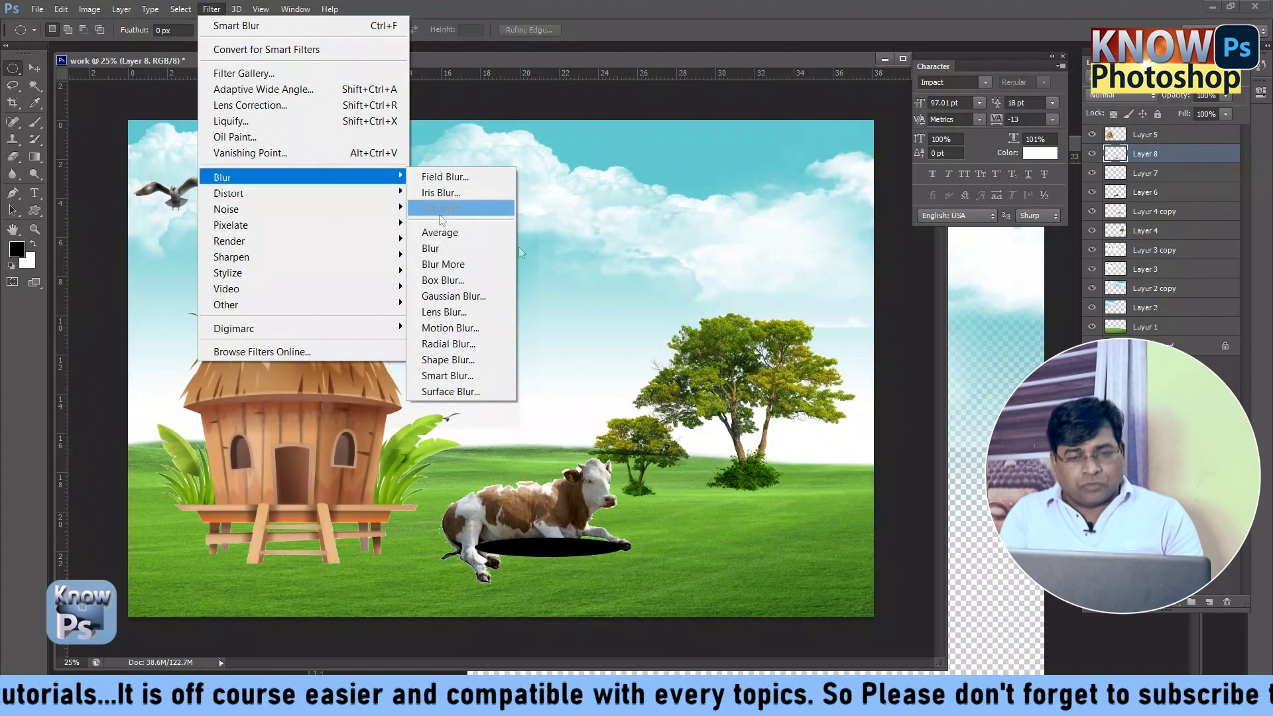
Step: Apply a Gaussian Blur with a 66.4-pixel radius to the black oval
{"action": "left_click", "coordinate": [428, 296]}
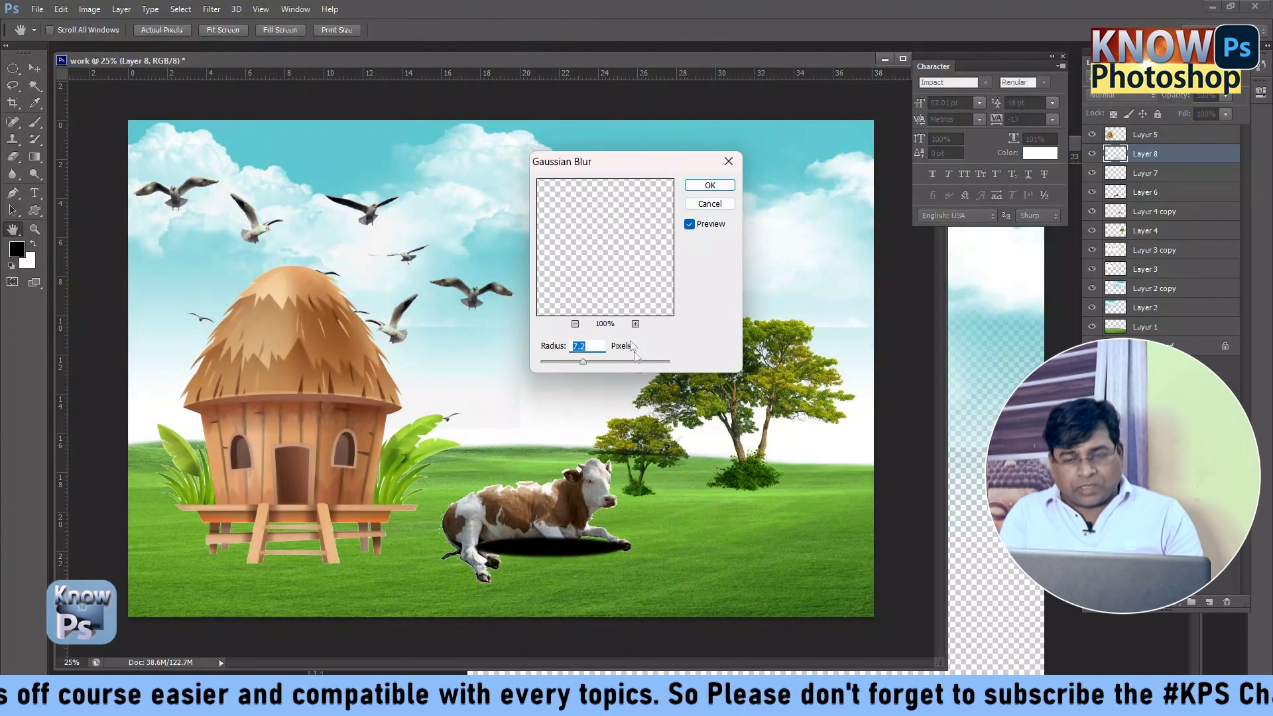
{"action": "left_click_drag", "start_coordinate": [608, 360], "coordinate": [602, 360]}
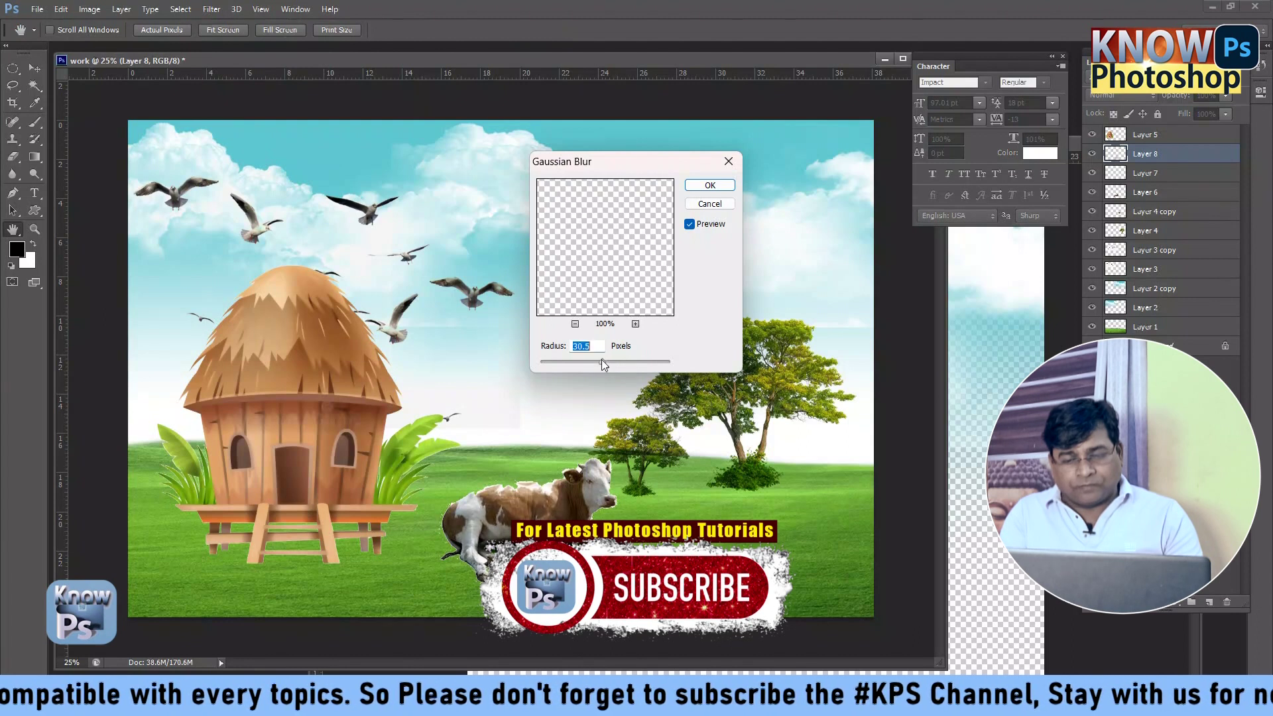
{"action": "left_click", "coordinate": [615, 362]}
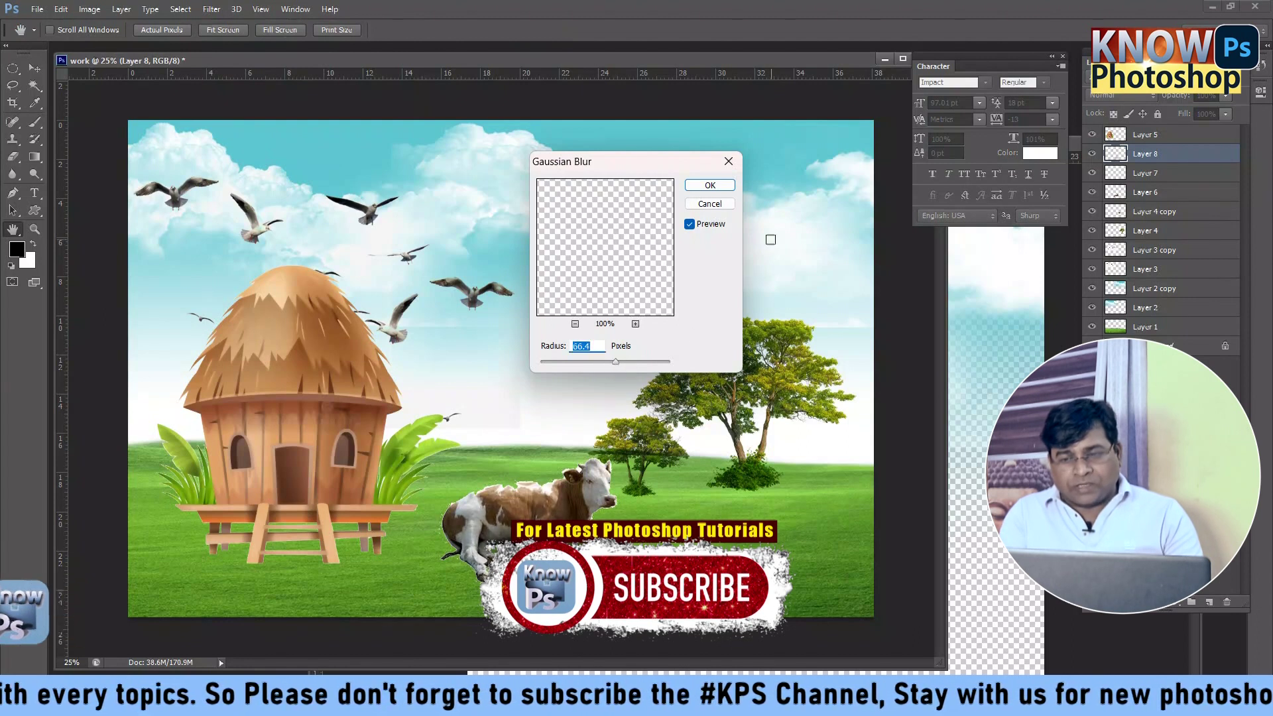
{"action": "left_click", "coordinate": [700, 186]}
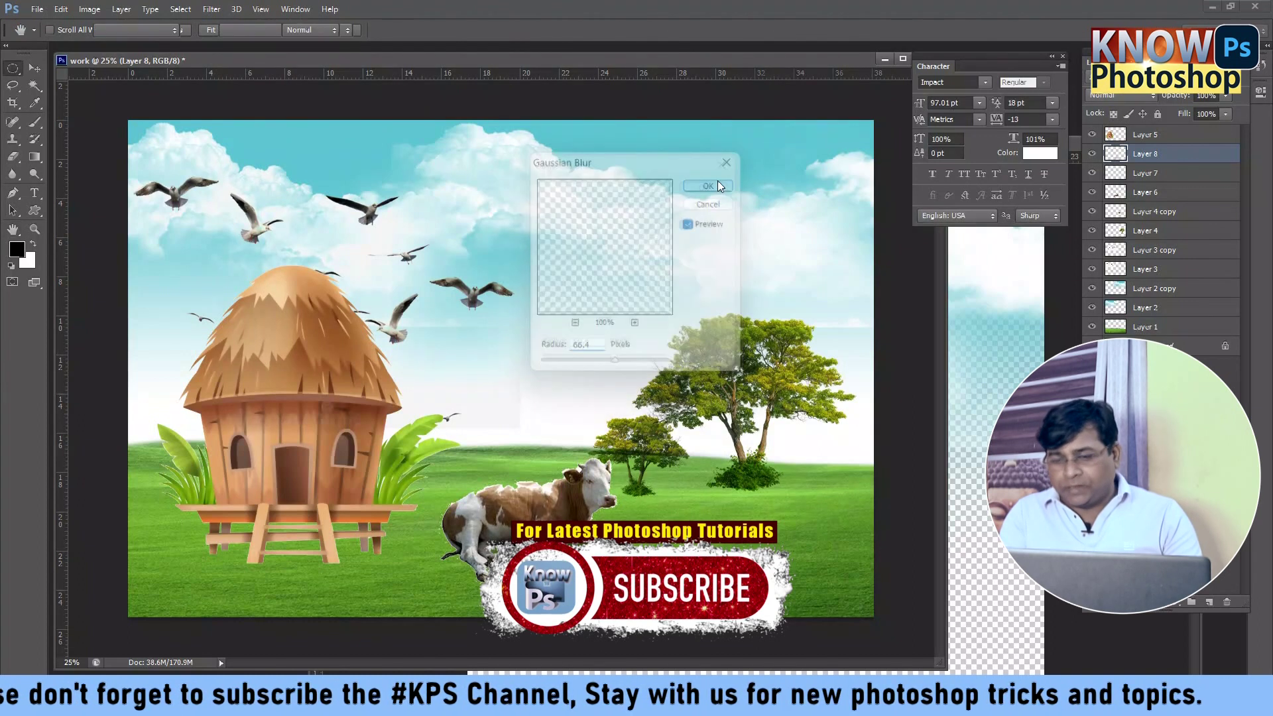
{"action": "key", "text": "v"}
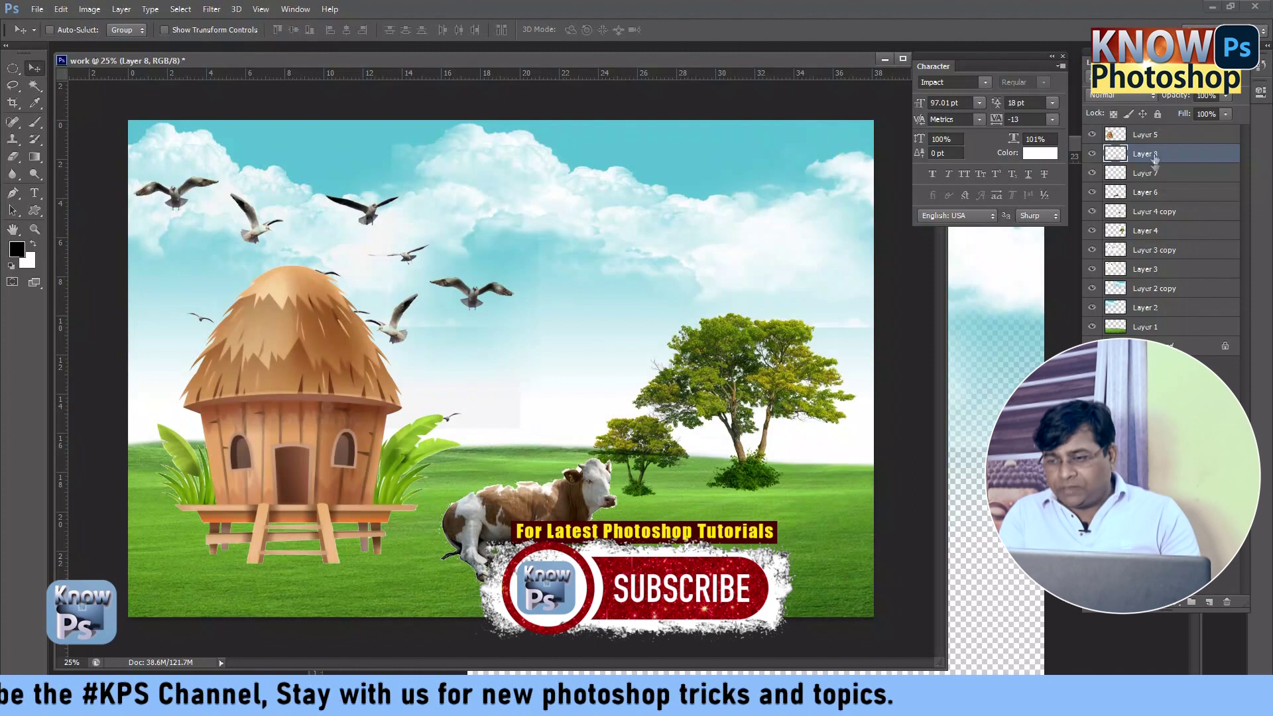
Step: Put the shadow layer below the cow, duplicate it twice, and nudge the cow onto it
{"action": "left_click_drag", "start_coordinate": [1155, 158], "coordinate": [1148, 317]}
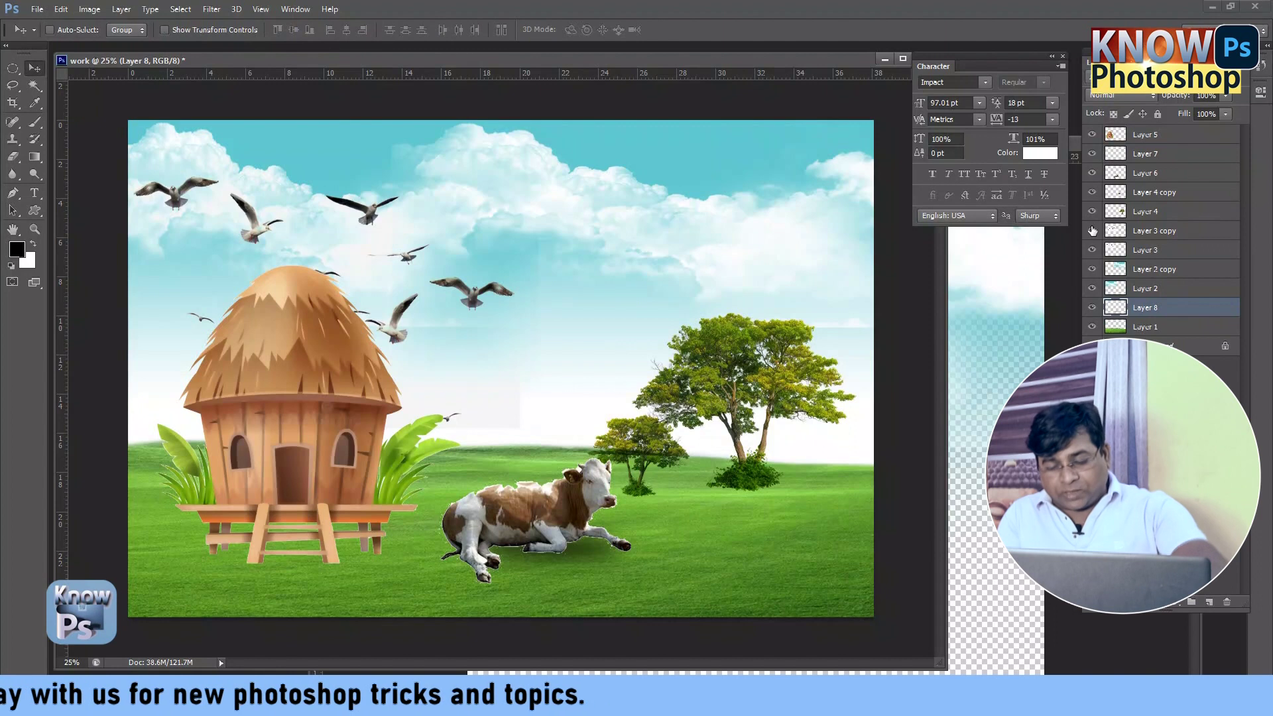
{"action": "key", "text": "ctrl+j"}
{"action": "key", "text": "ctrl+j"}
{"action": "key", "text": "ctrl+j"}
{"action": "key", "text": "ctrl+j"}
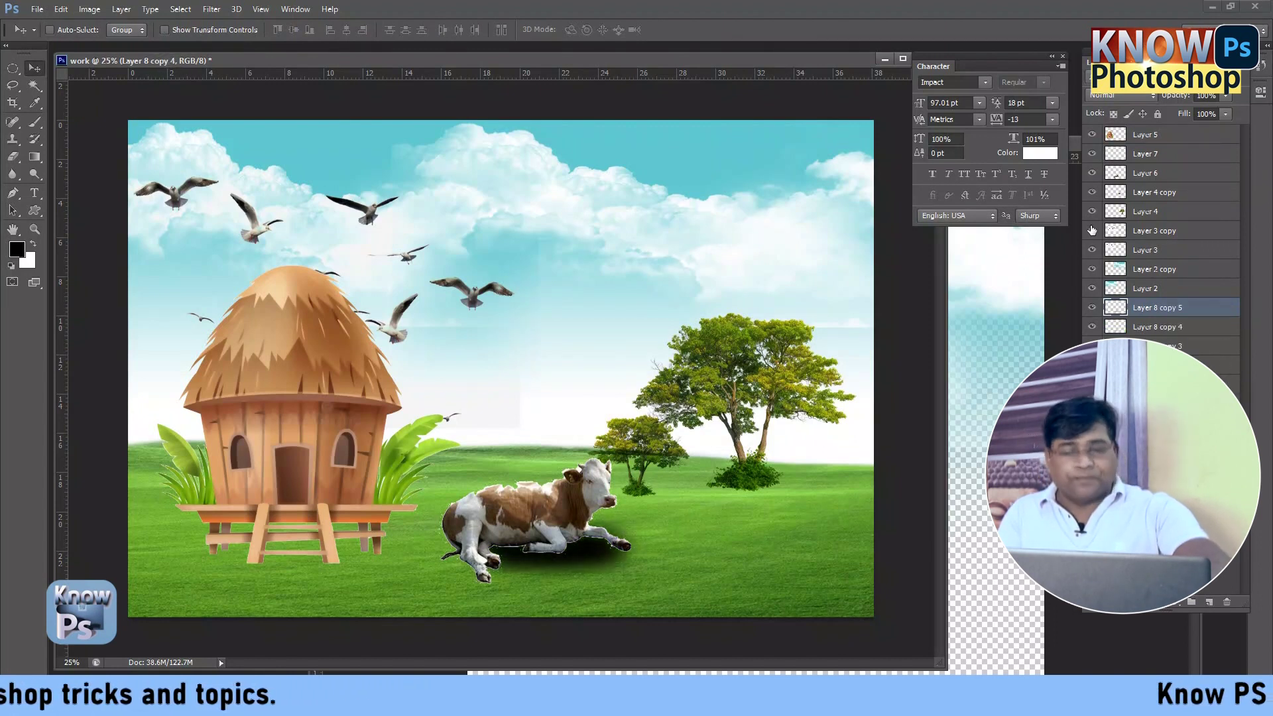
{"action": "key", "text": "ctrl+j"}
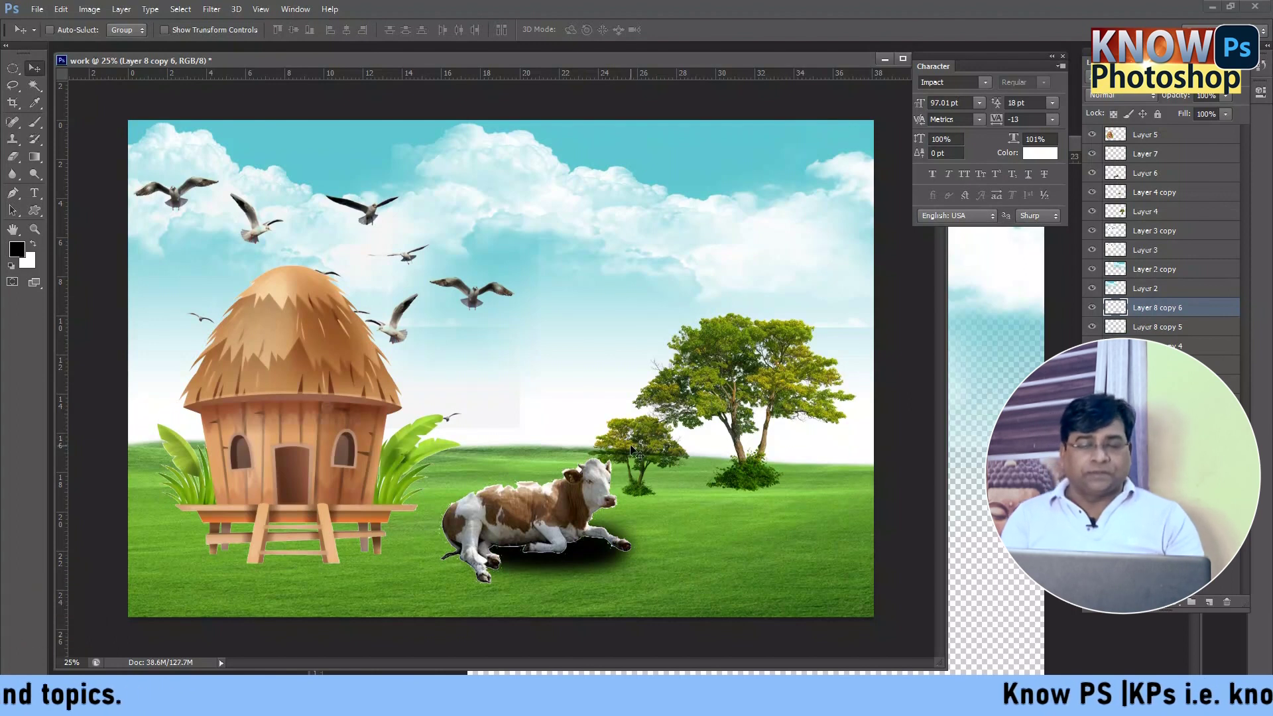
{"action": "right_click", "coordinate": [592, 486]}
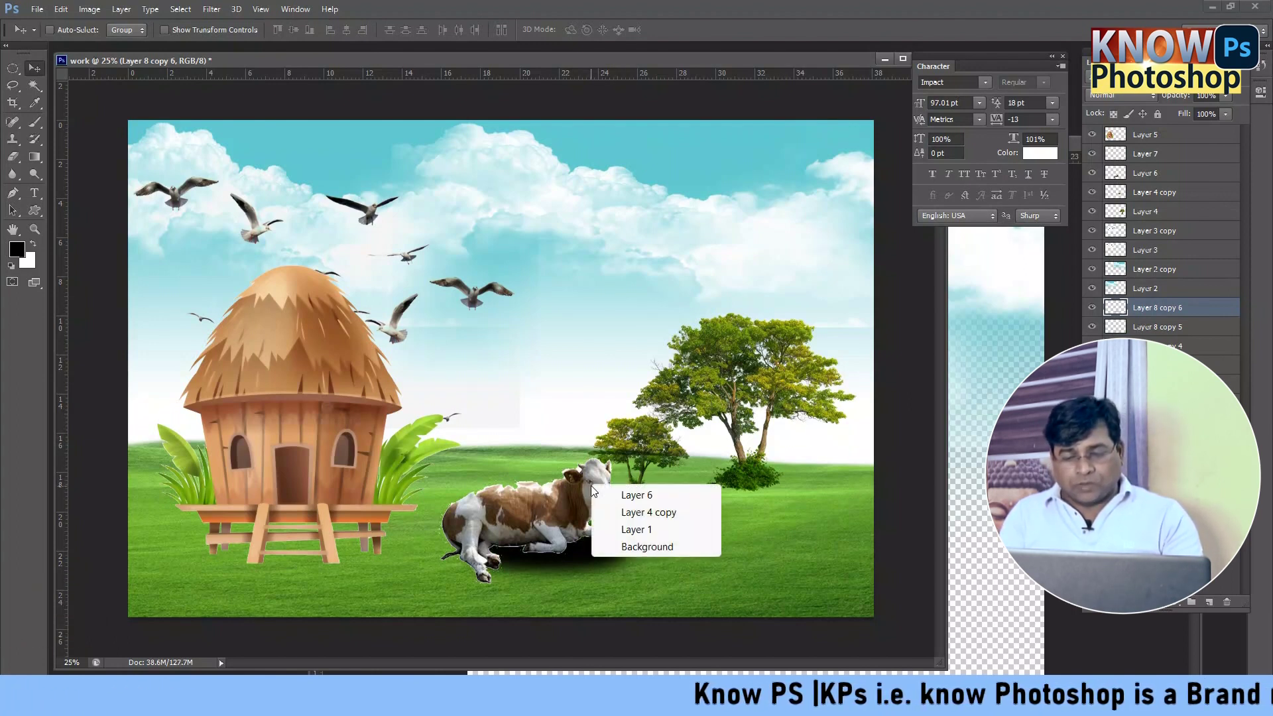
{"action": "left_click", "coordinate": [662, 495]}
{"action": "left_click_drag", "start_coordinate": [544, 496], "coordinate": [568, 507]}
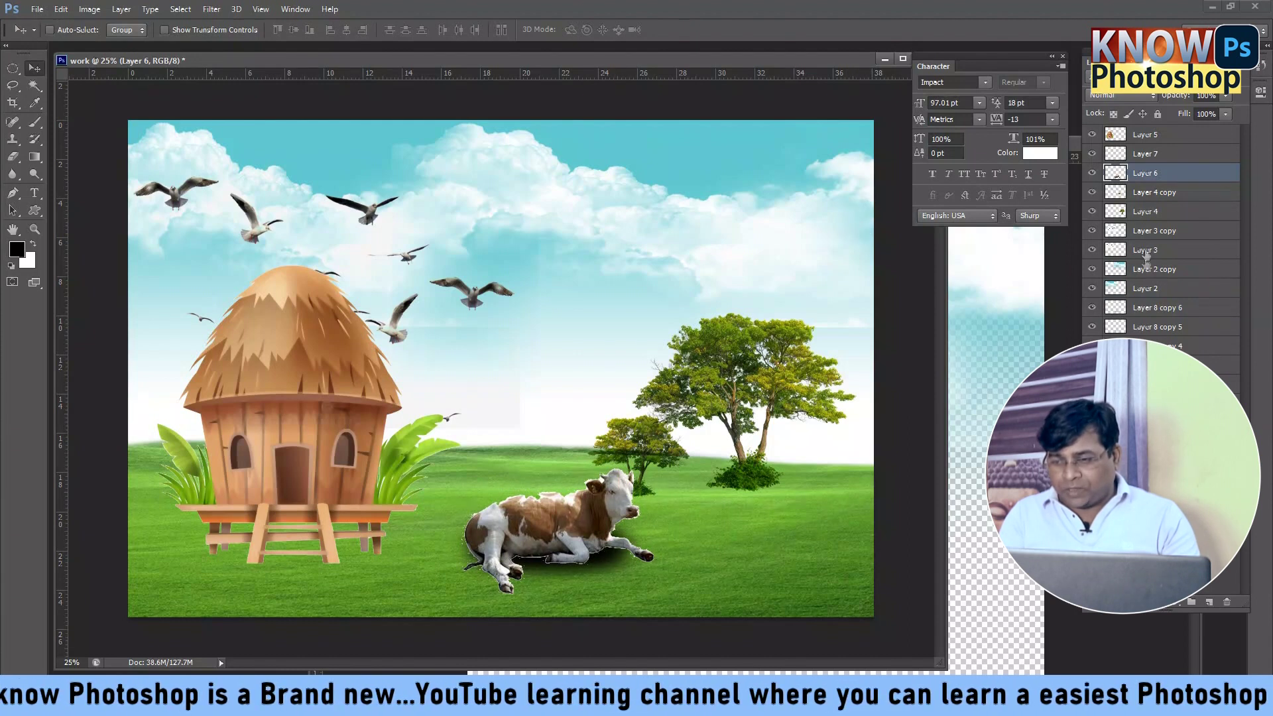
Step: Copy the shadow under the hut, widen it to 130%, duplicate it, and hide panels
{"action": "left_click", "coordinate": [1171, 311]}
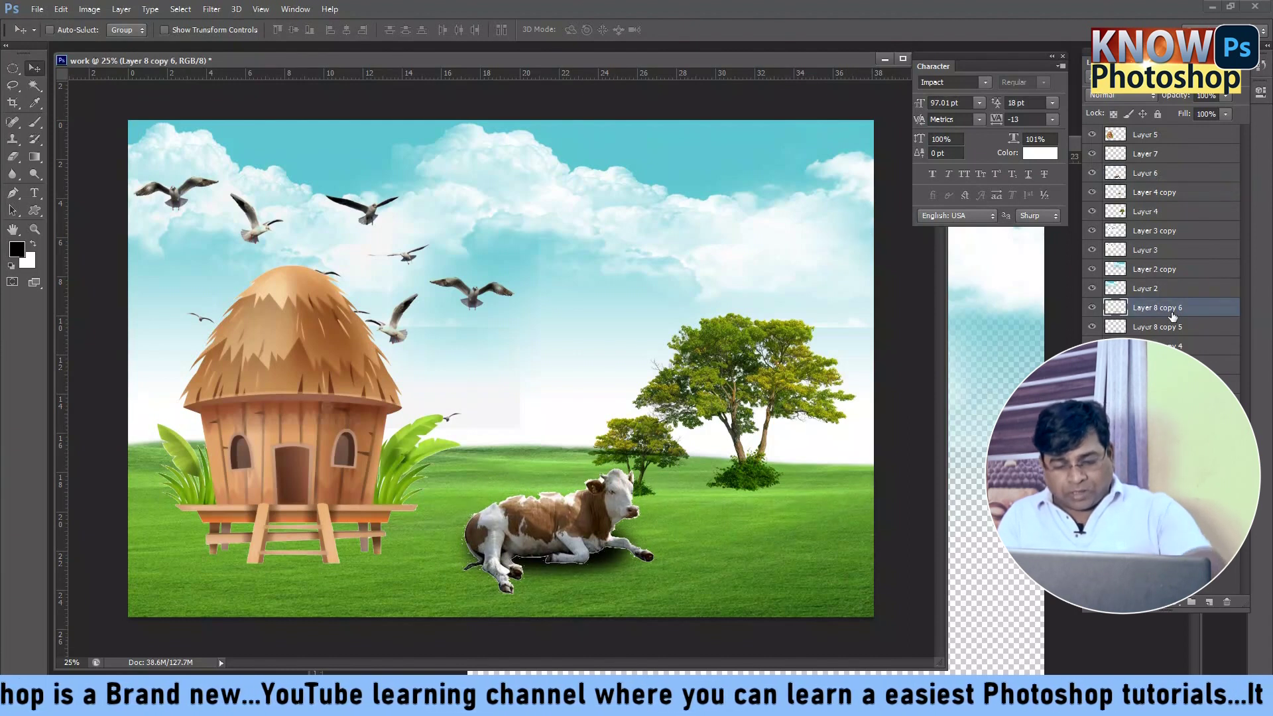
{"action": "key", "text": "ctrl+j"}
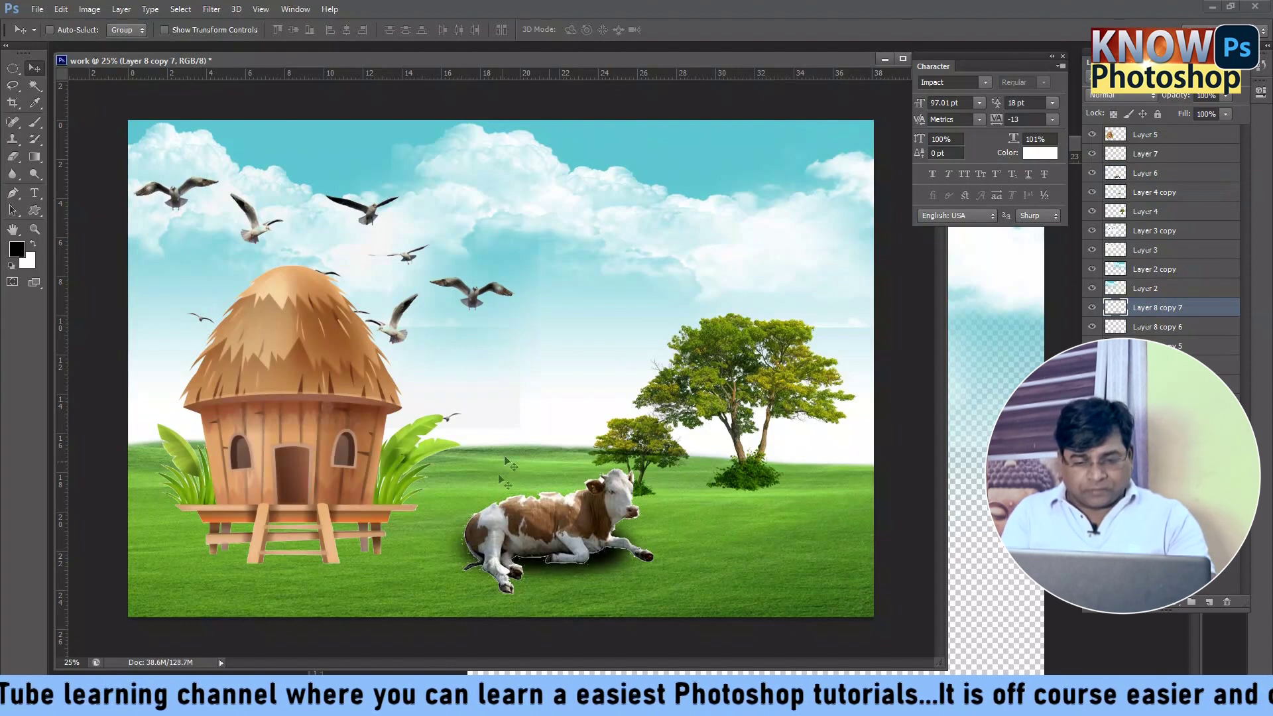
{"action": "left_click_drag", "start_coordinate": [368, 556], "coordinate": [256, 545]}
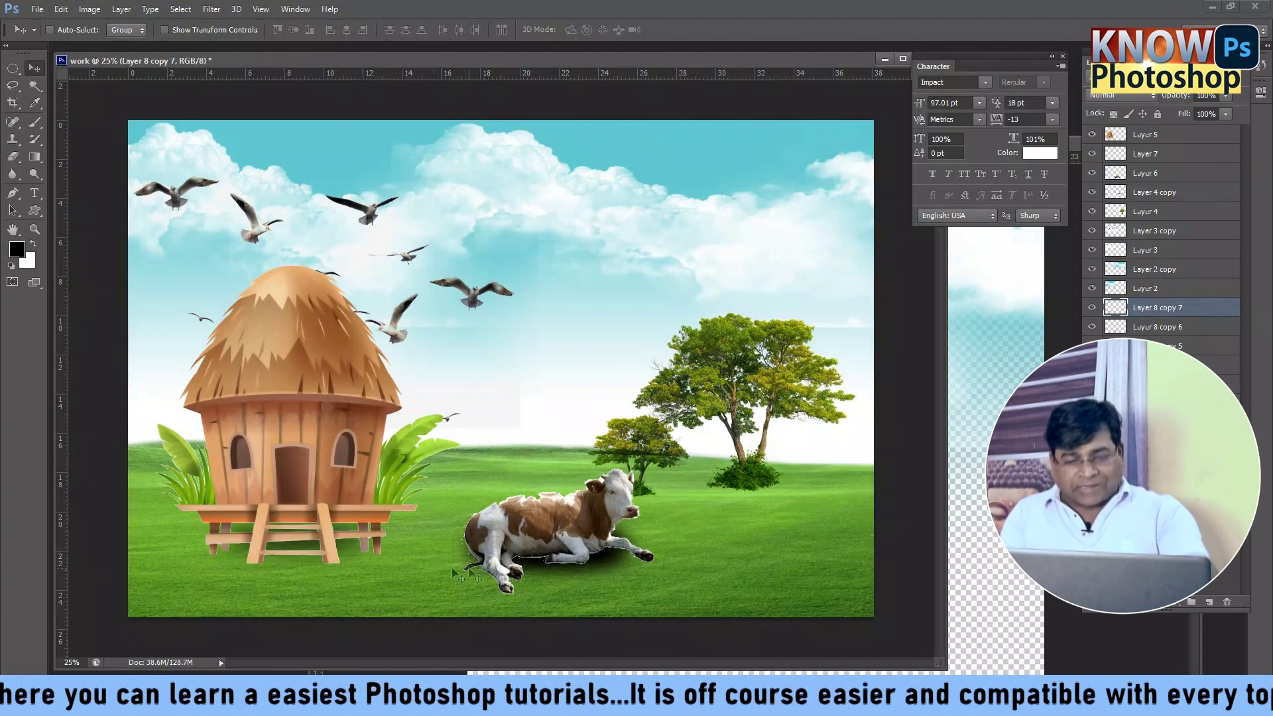
{"action": "key", "text": "ctrl+t"}
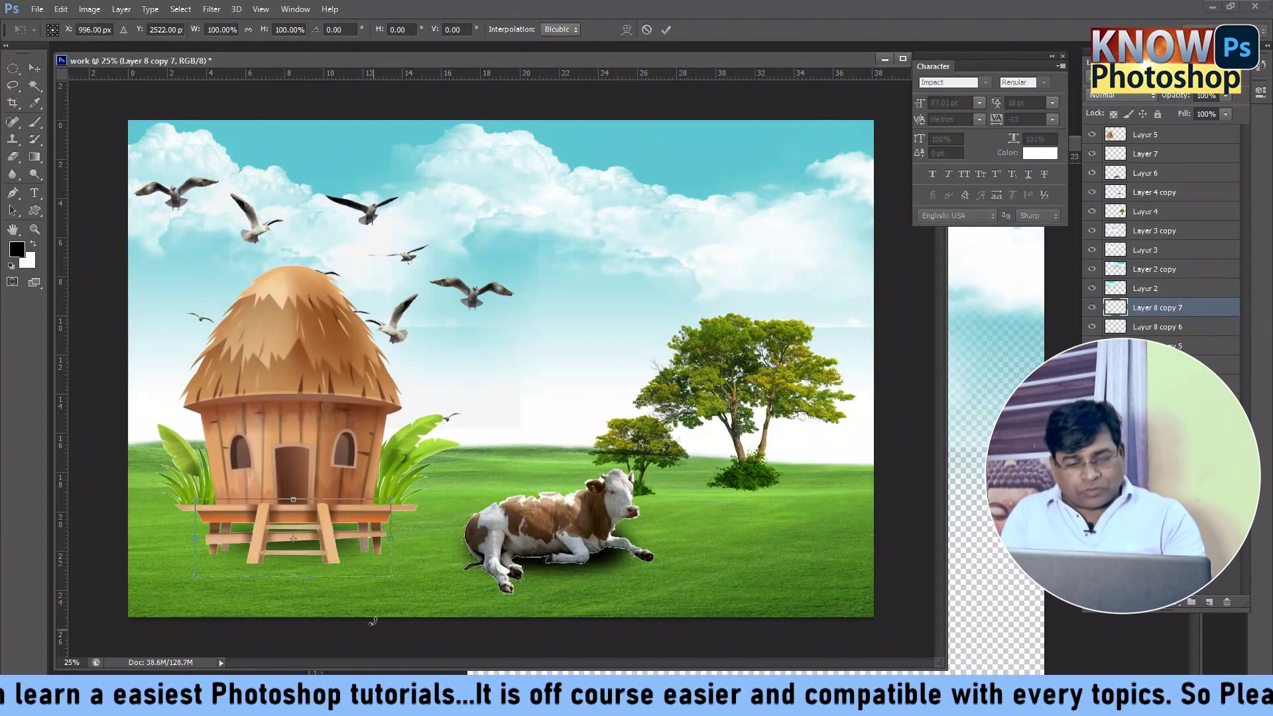
{"action": "left_click_drag", "start_coordinate": [389, 538], "coordinate": [419, 533]}
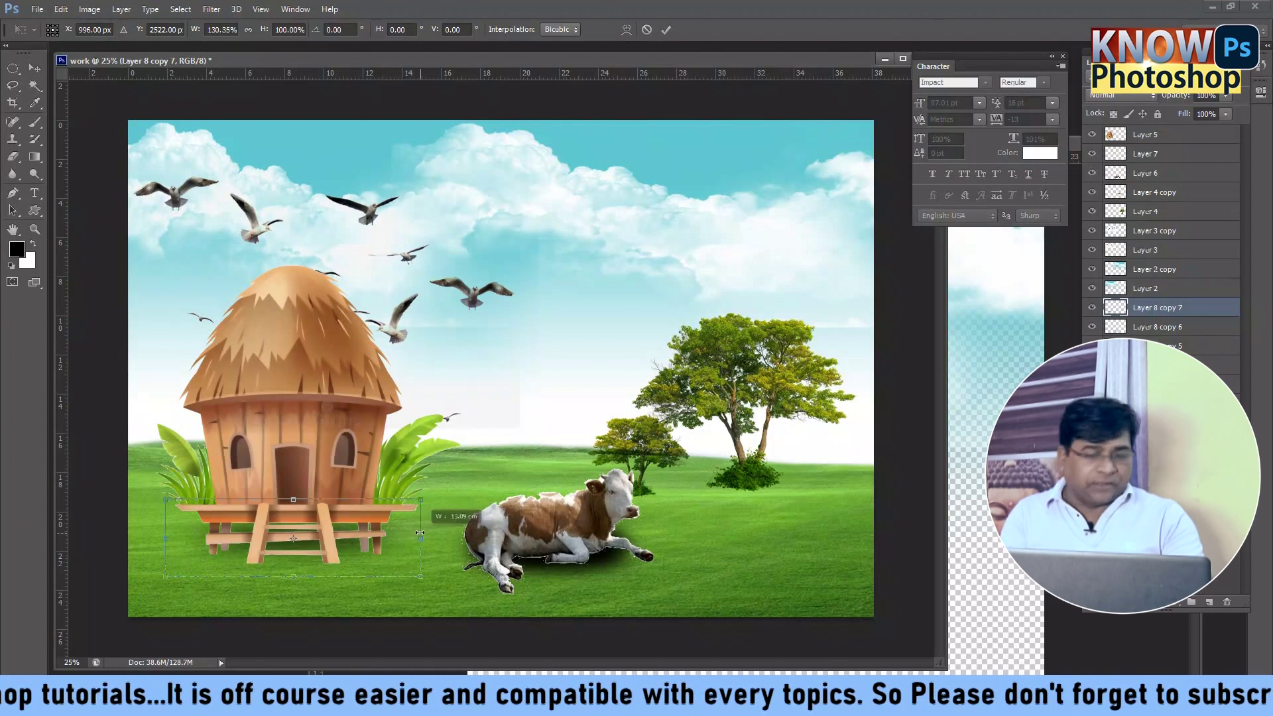
{"action": "key", "text": "Return"}
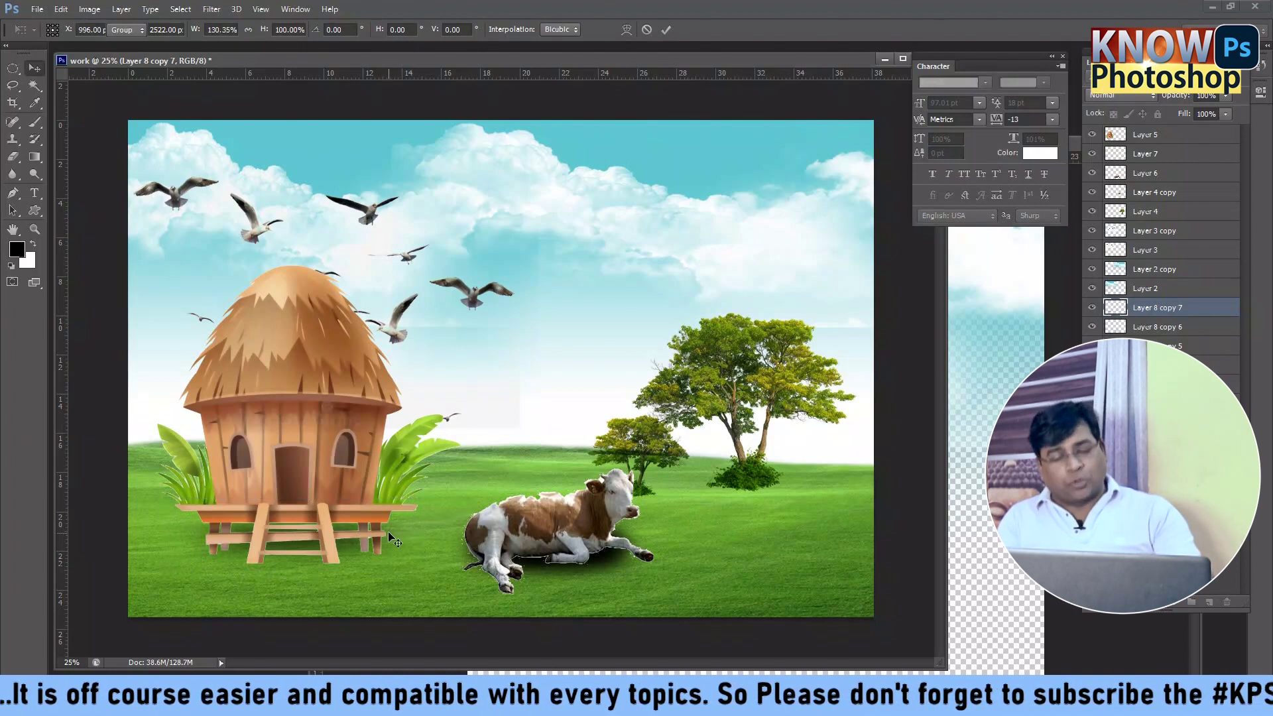
{"action": "key", "text": "ctrl+j"}
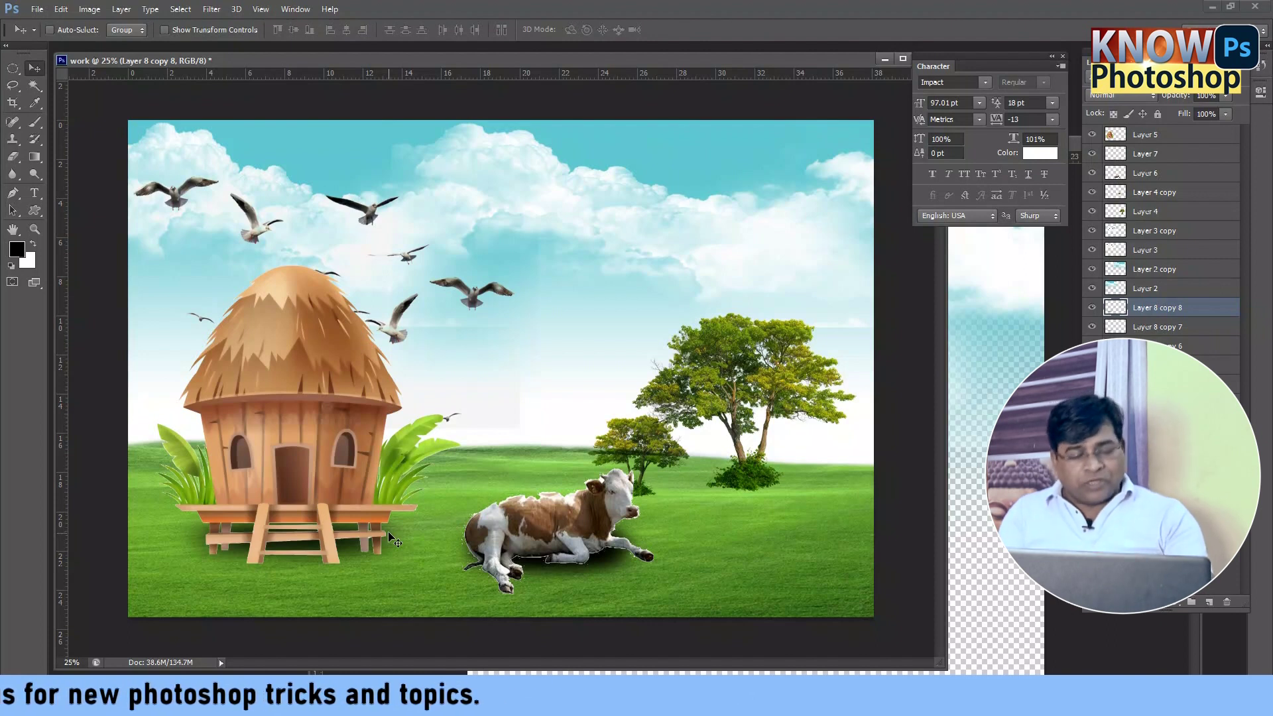
{"action": "key", "text": "Tab"}
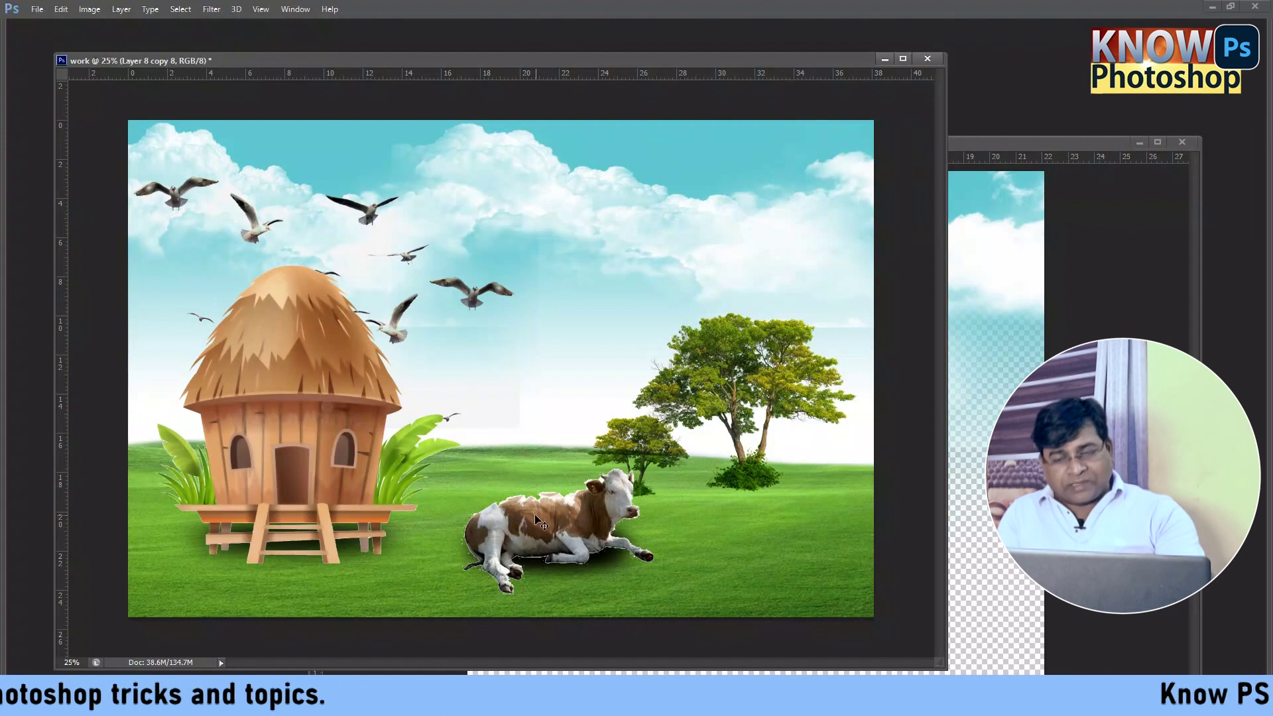
Step: Show the composite in Full Screen Mode, zoomed in, with rulers hidden
{"action": "key", "text": "f"}
{"action": "key", "text": "f"}
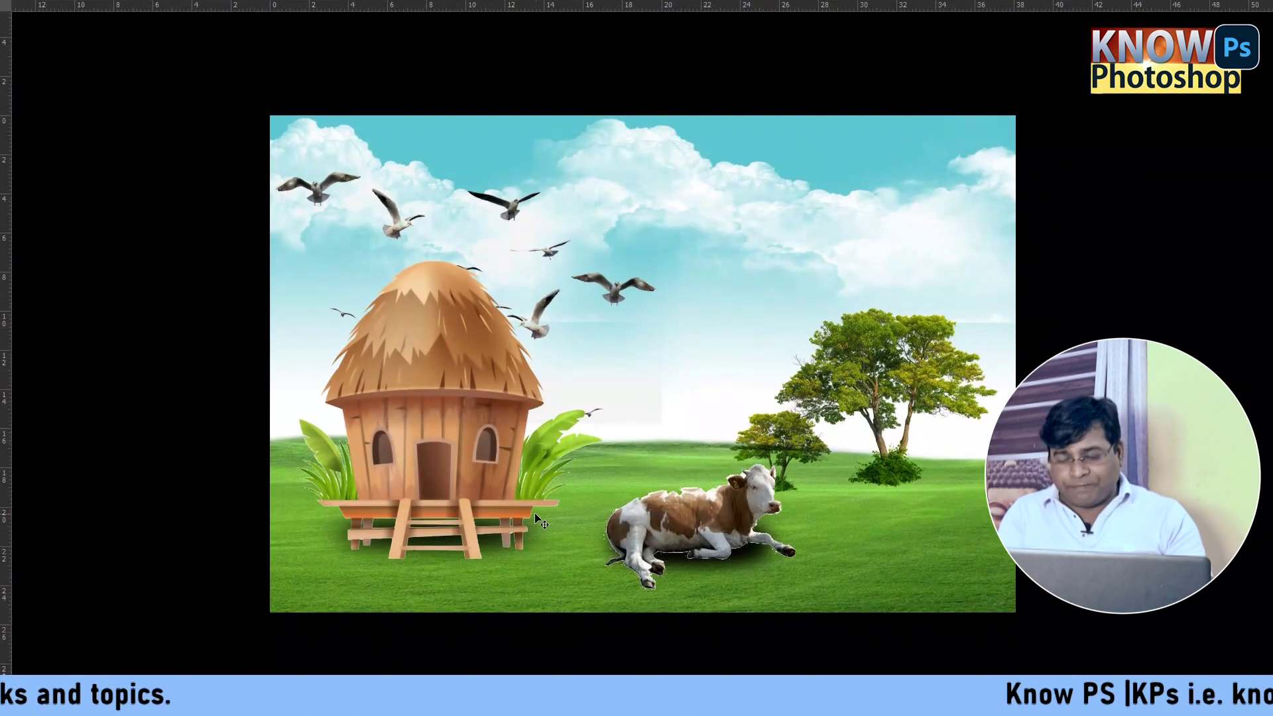
{"action": "key", "text": "ctrl+plus"}
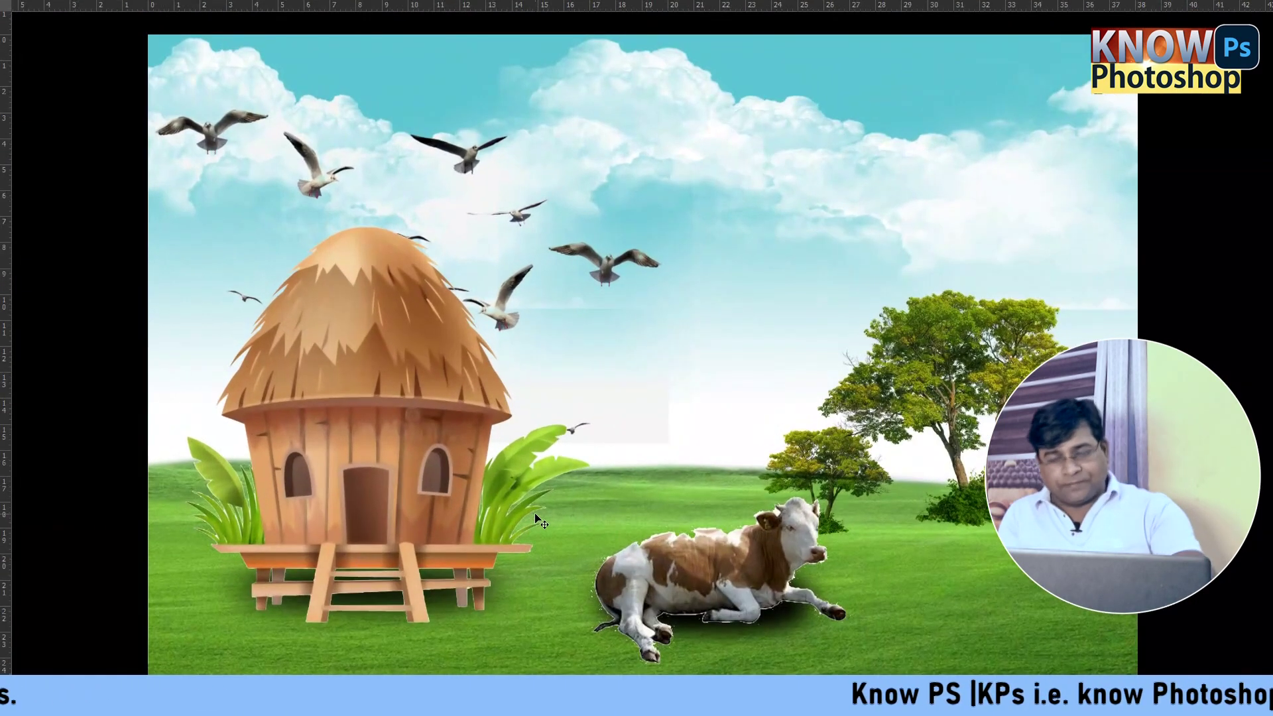
{"action": "key", "text": "ctrl+r"}
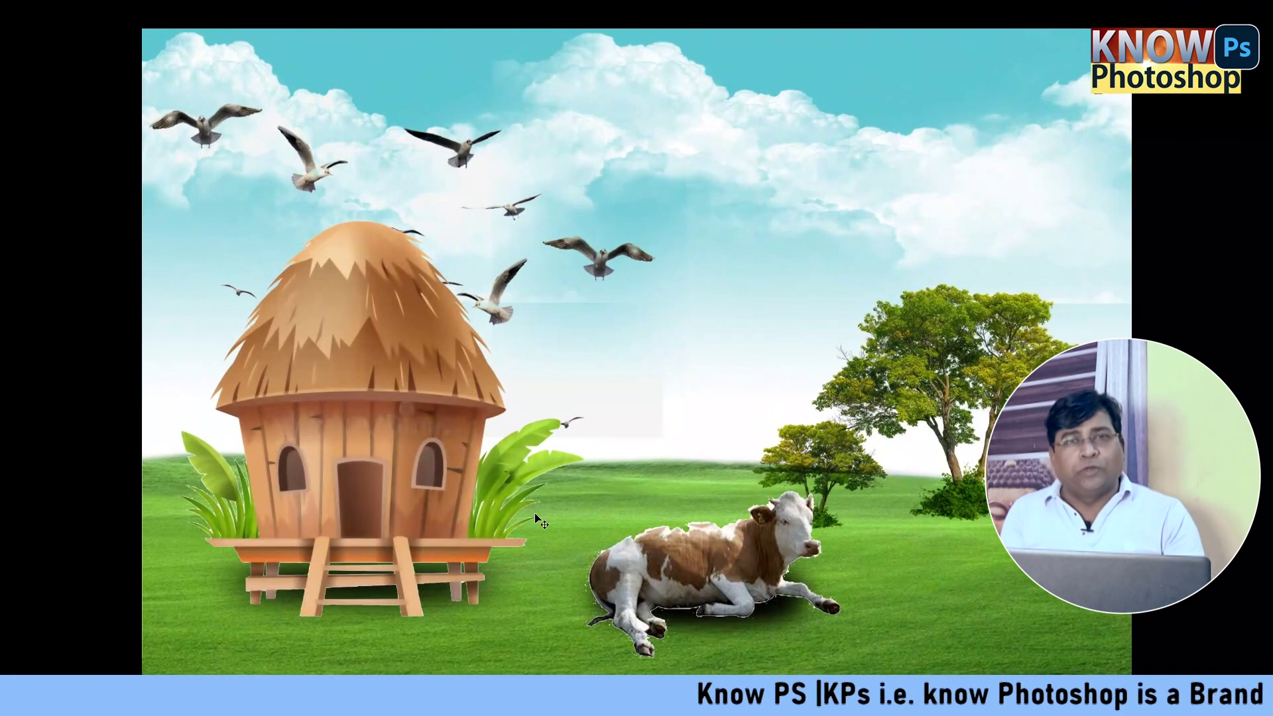